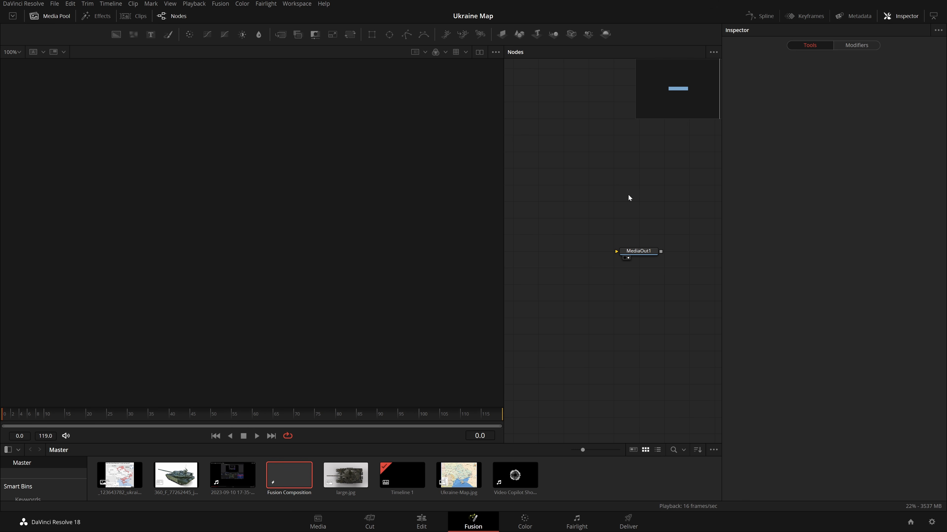
scroll(598, 217, down, 3)
scroll(599, 217, up, 4)
scroll(599, 217, down, 2)
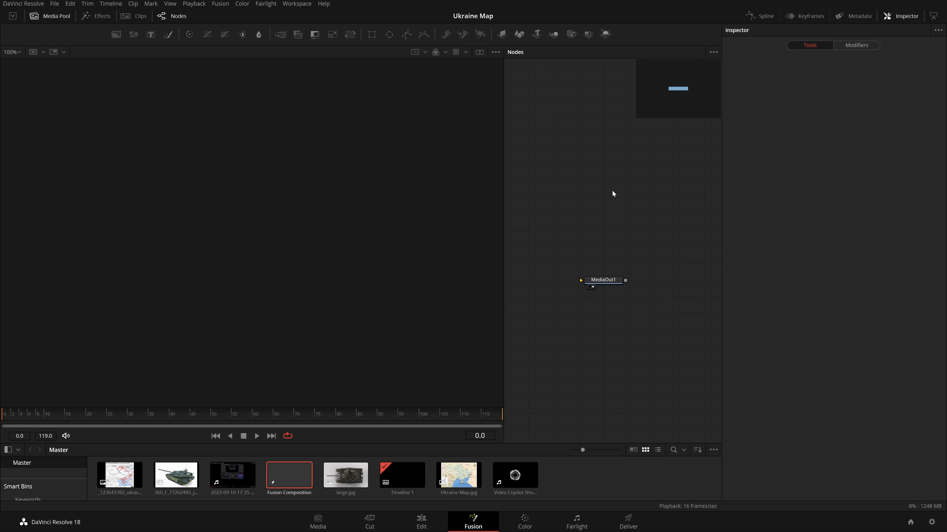
click(294, 3)
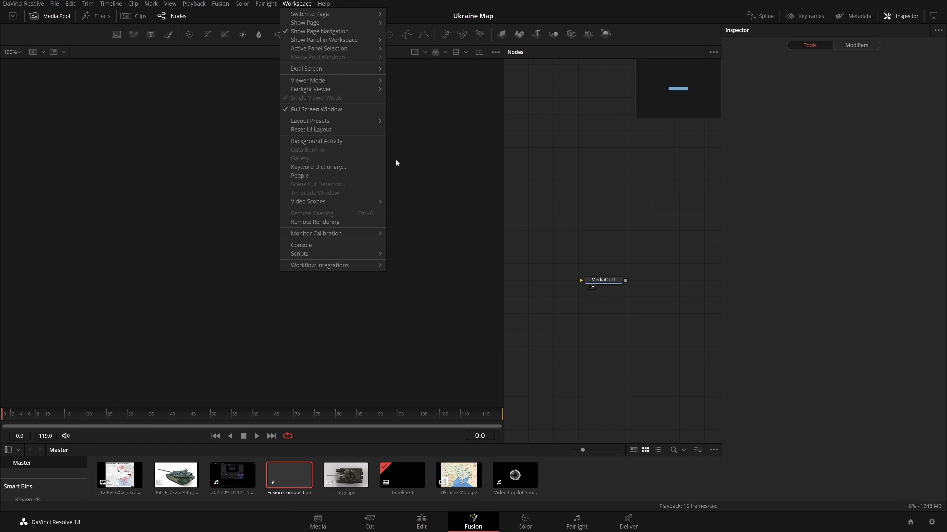
mouse_move(364, 121)
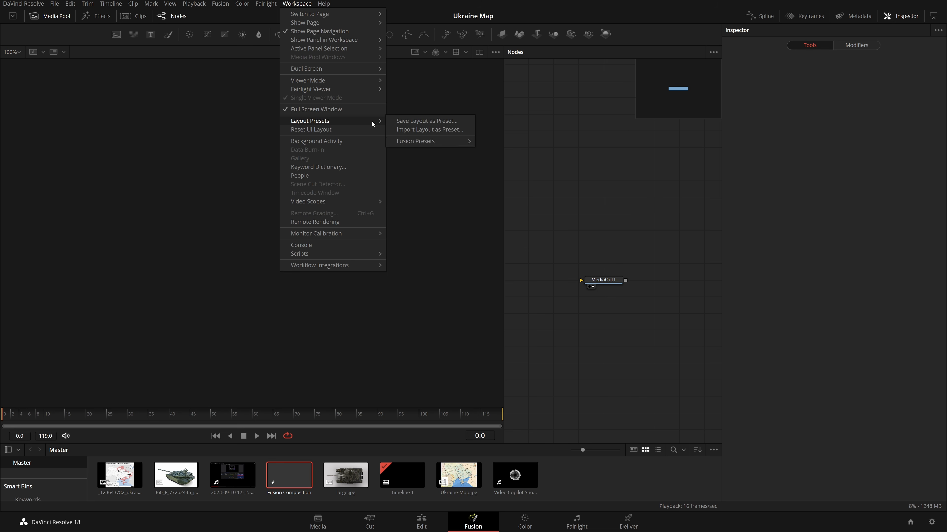
click(582, 153)
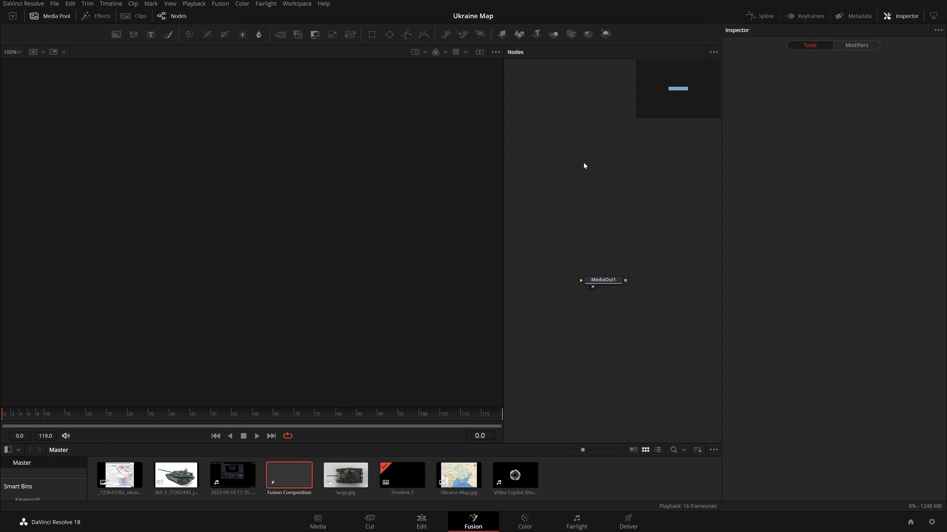
Turn off arranging nodes to the grid and move the MediaOut1 node slightly right.
drag(611, 294, 611, 277)
right_click(592, 216)
mouse_move(648, 243)
click(752, 332)
right_click(580, 211)
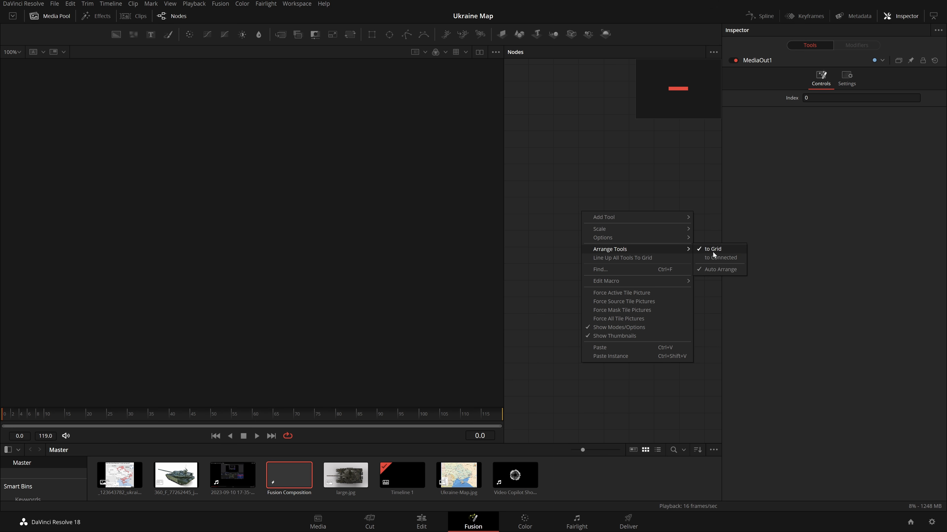
click(713, 250)
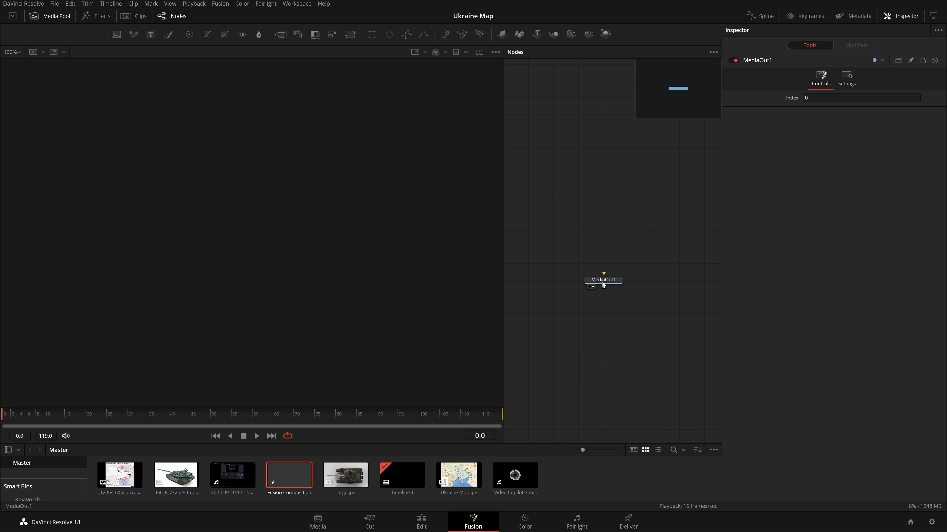
drag(588, 278, 612, 278)
click(619, 287)
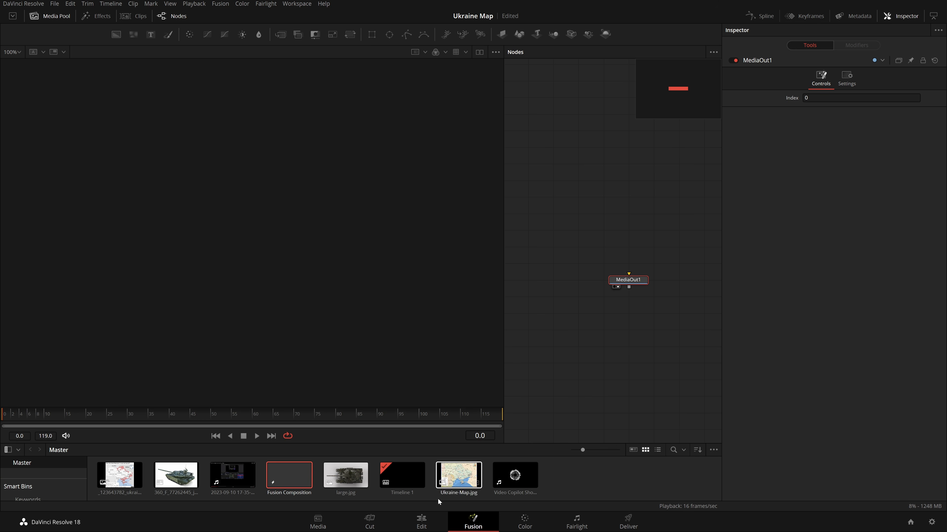
Move the playhead to about 01:00:02:03 on the Edit page timeline and return to the Fusion page.
click(422, 520)
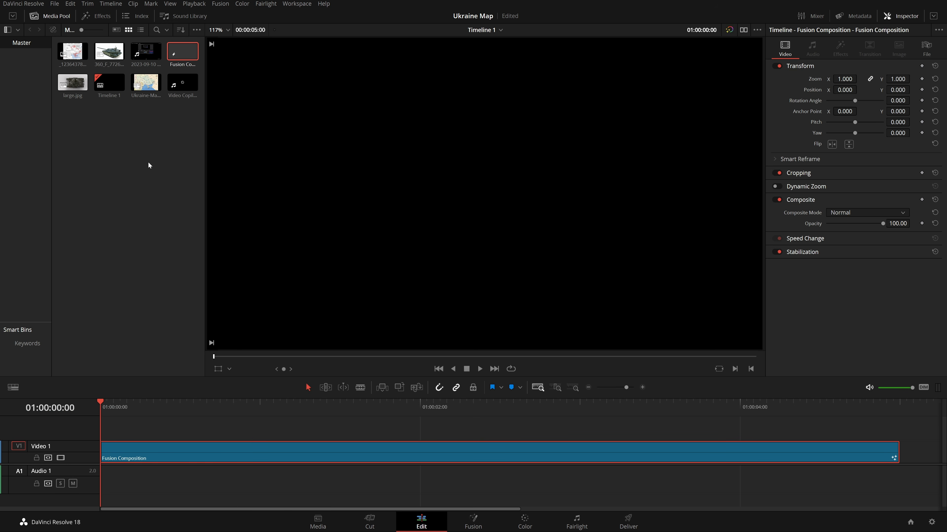
drag(131, 430, 426, 489)
right_click(478, 451)
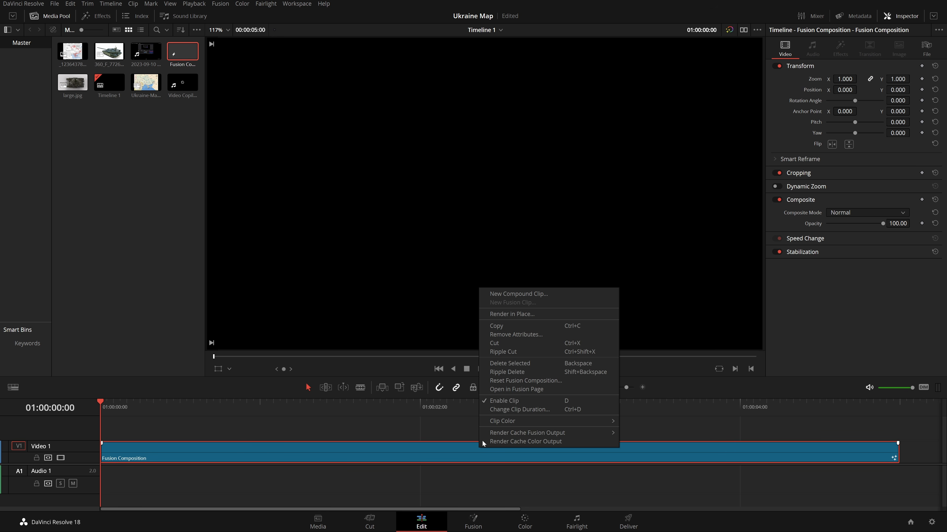
click(455, 450)
click(438, 410)
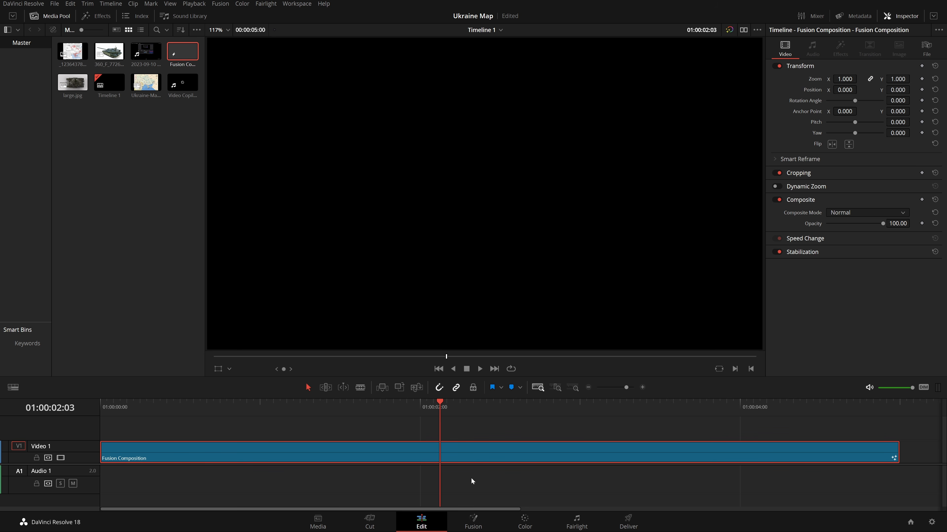
click(473, 521)
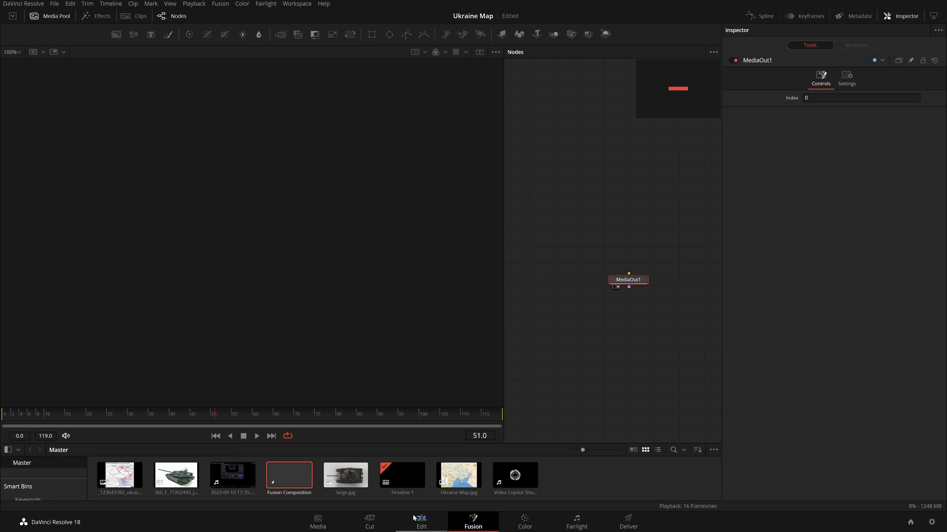
Enlarge the media pool and add Ukraine-Map.jpg to the node graph as a media input node.
click(117, 191)
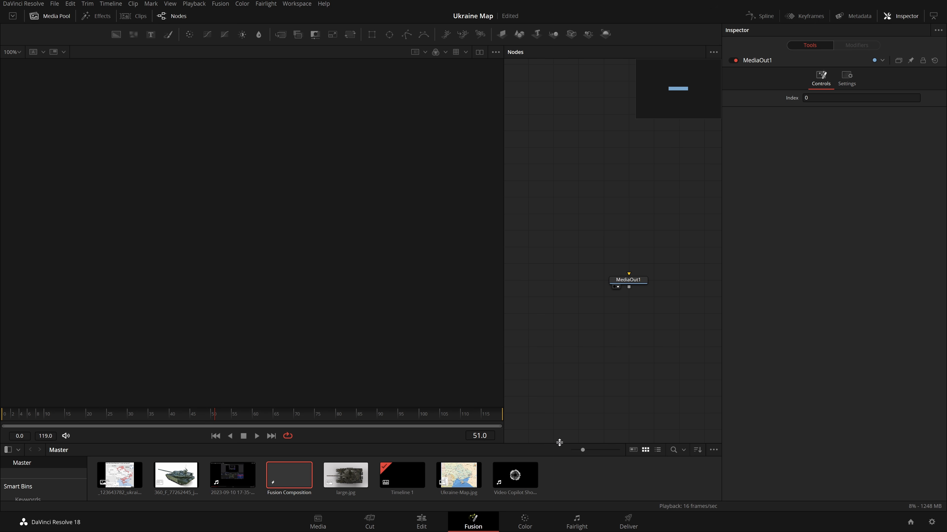
drag(558, 444, 554, 372)
click(460, 404)
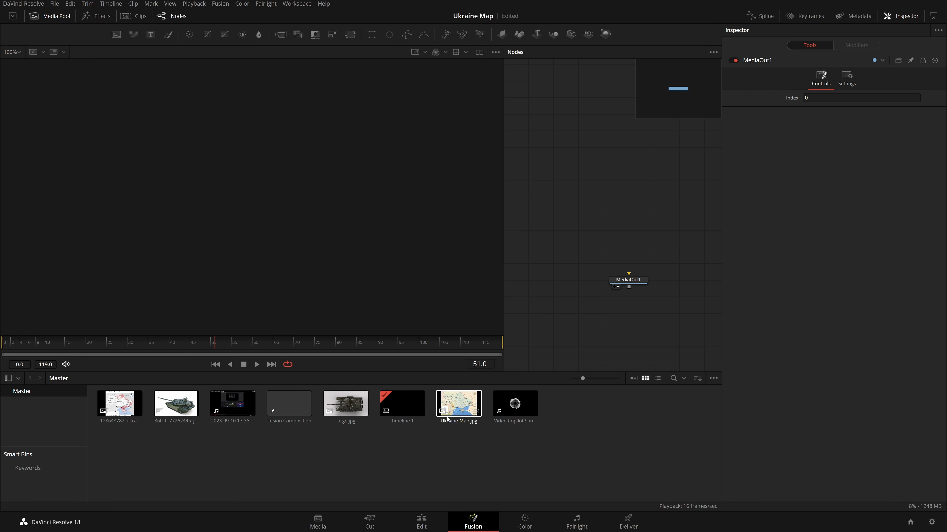
drag(463, 404, 495, 75)
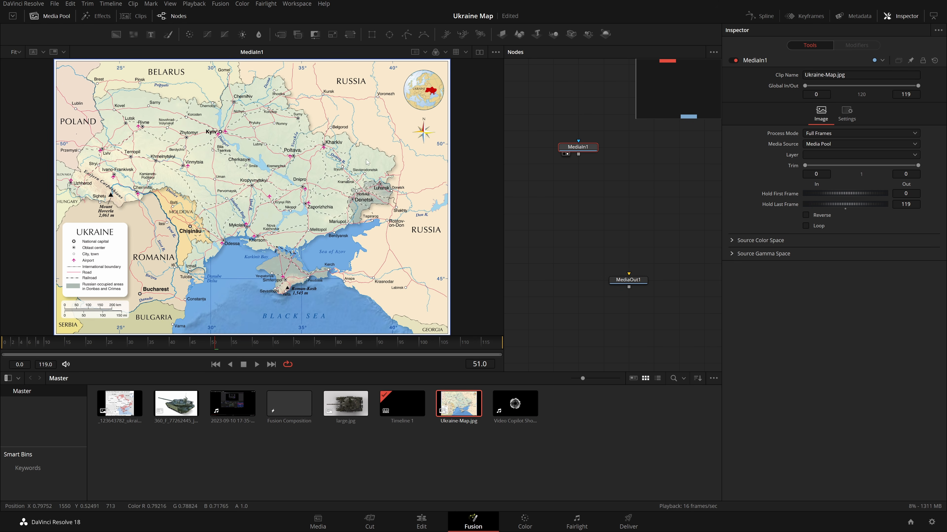
Add the Russian control areas map image to the node graph as a second media input and view it.
drag(387, 146, 282, 275)
drag(119, 404, 577, 198)
key(1)
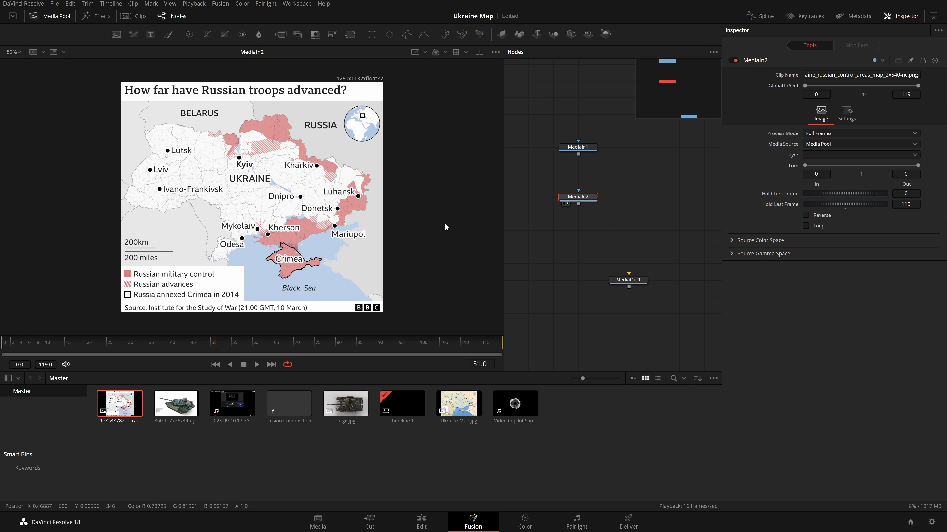
Move the control map node above the Ukraine map node in the node graph.
scroll(297, 197, up, 2)
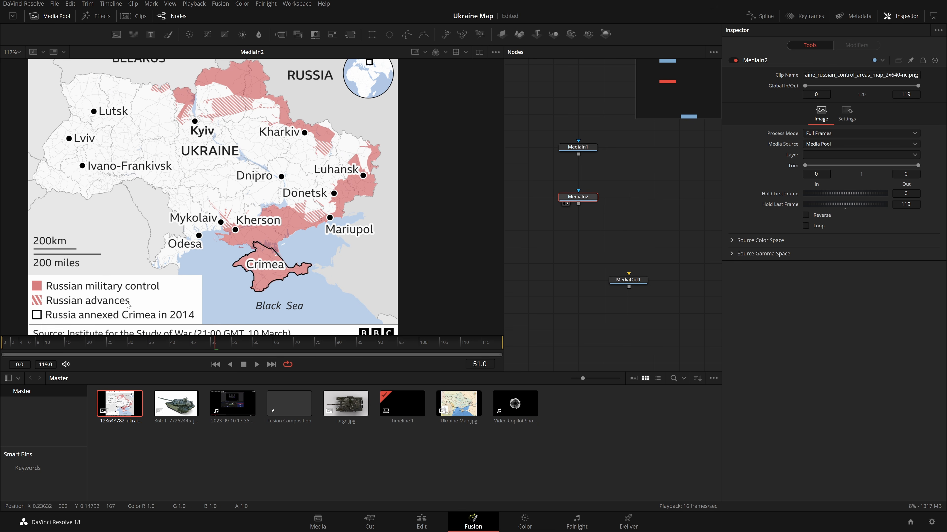
scroll(357, 198, up, 1)
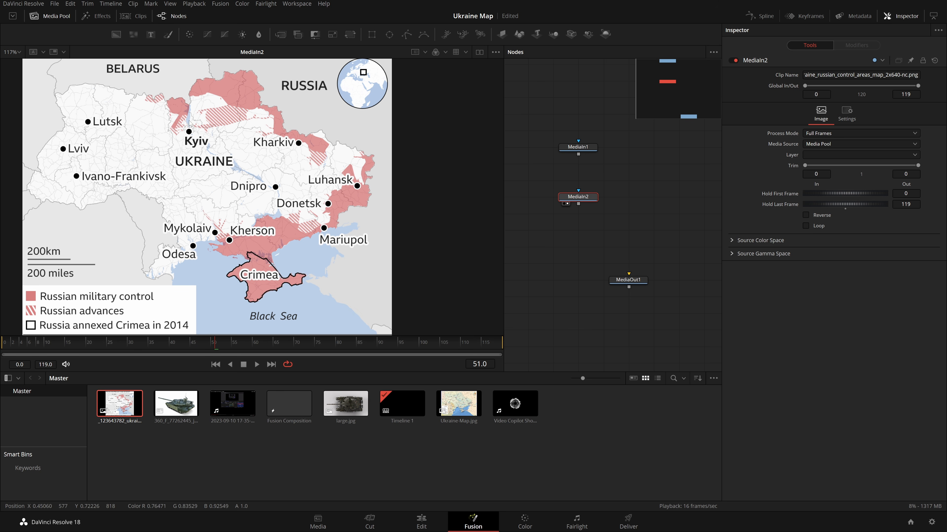
scroll(189, 119, down, 1)
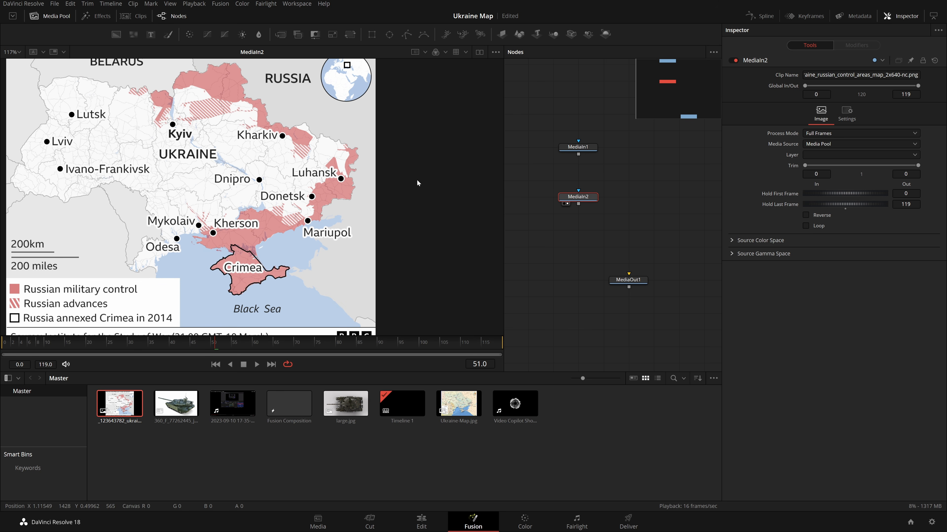
drag(416, 180, 455, 176)
drag(482, 120, 470, 202)
drag(581, 197, 580, 122)
click(567, 154)
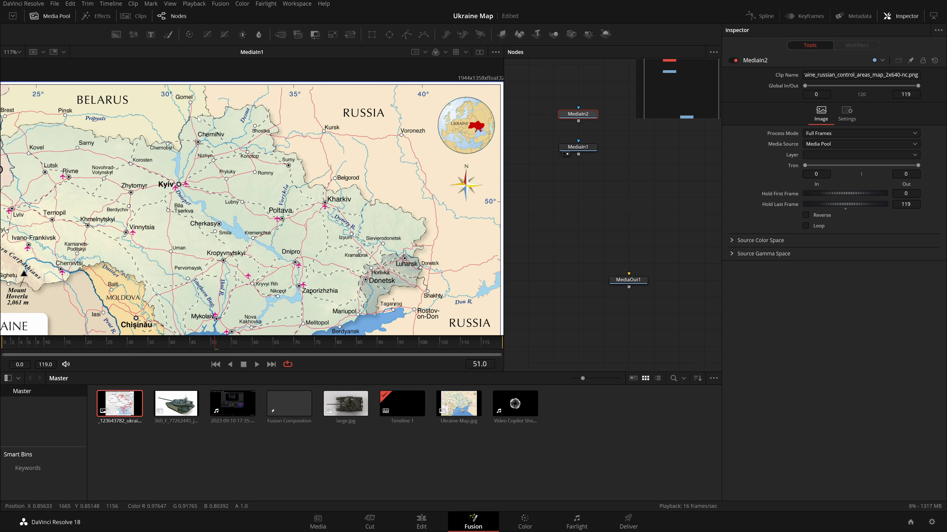
Merge the control map over the Ukraine map by connecting its node onto the Ukraine map node.
click(20, 55)
click(21, 65)
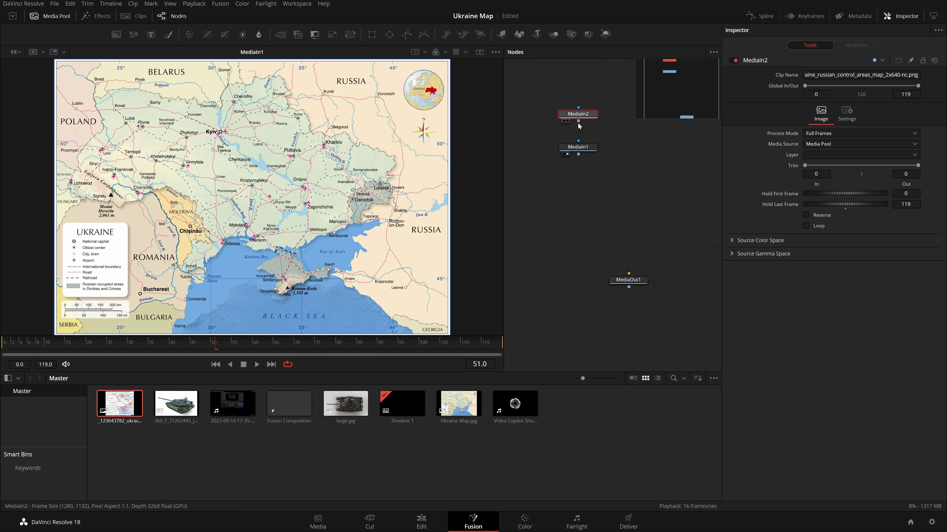
drag(568, 126, 578, 180)
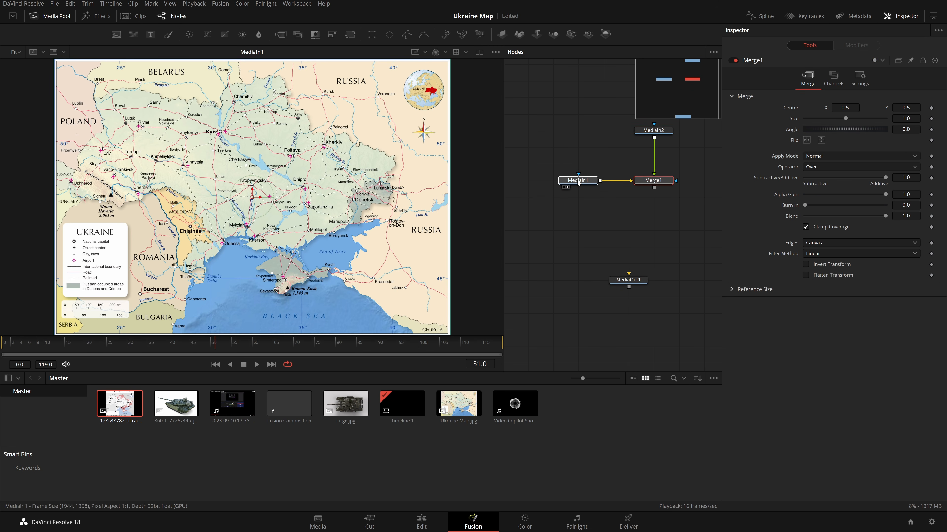
Preview the merged result and each source image in the viewer.
key(1)
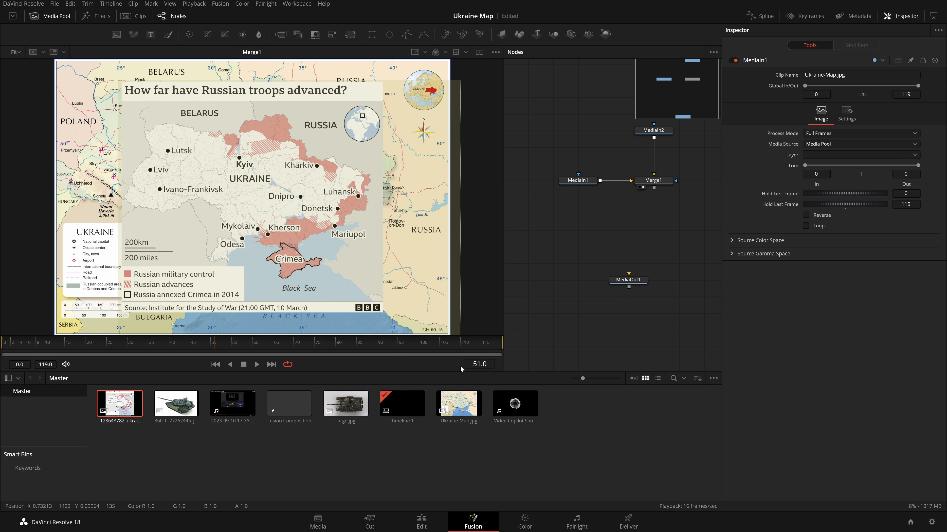
scroll(585, 239, up, 2)
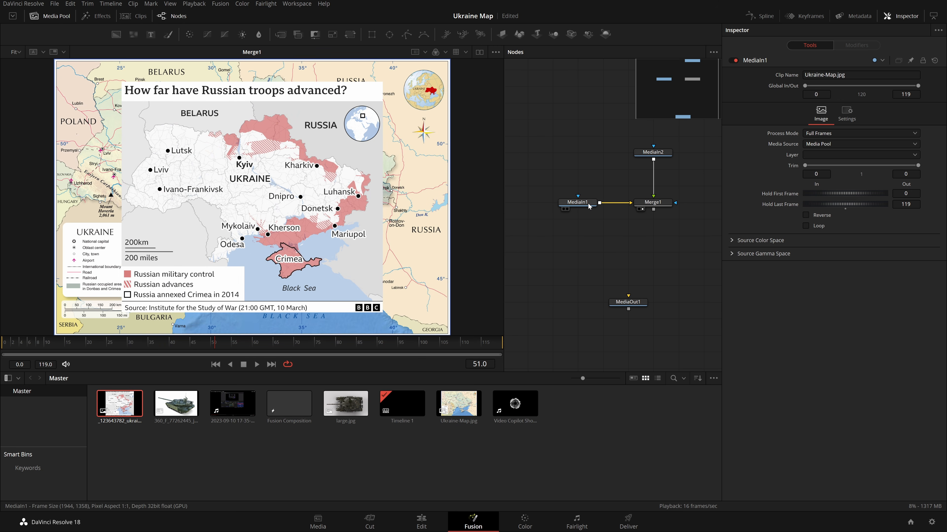
key(1)
scroll(399, 124, up, 2)
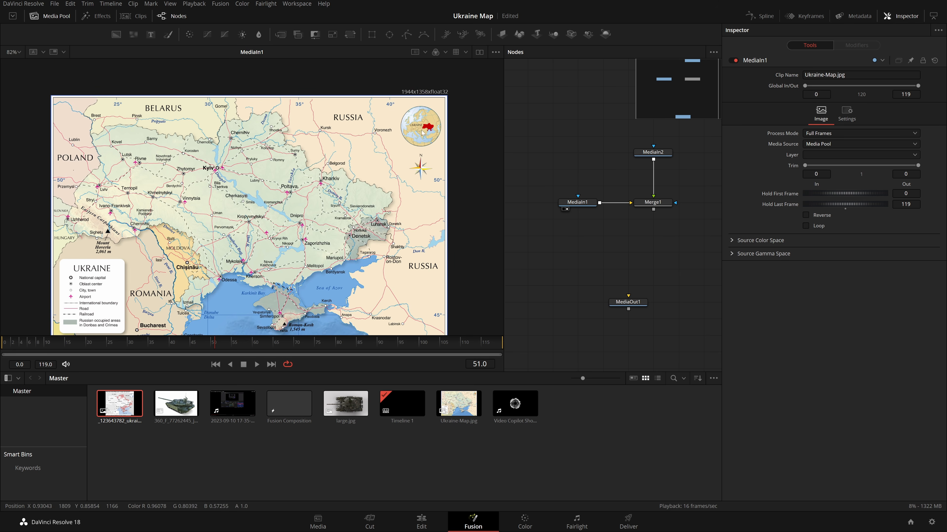
drag(373, 73, 463, 122)
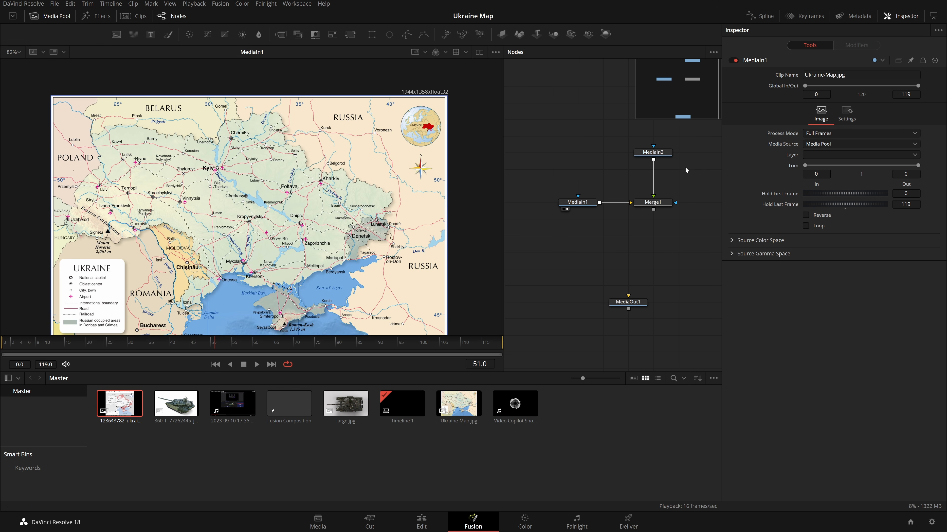
drag(653, 158, 348, 120)
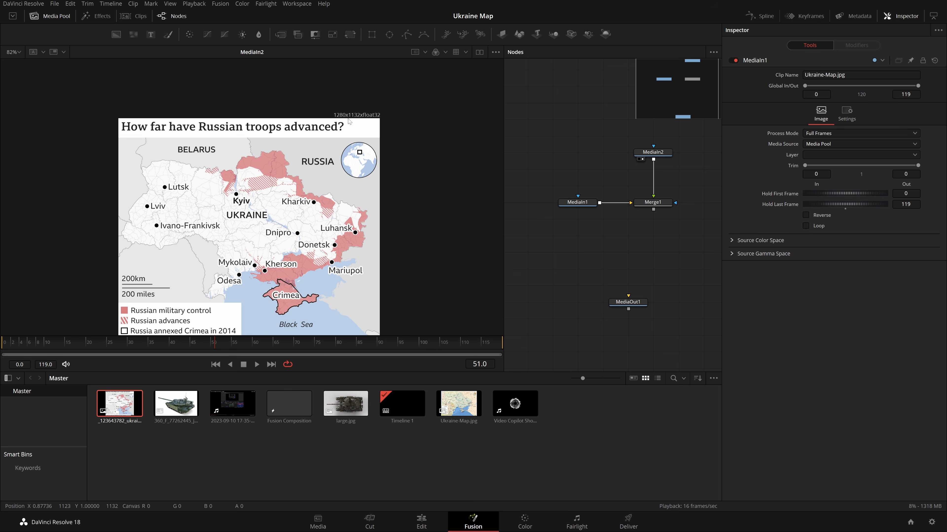
key(1)
Insert a Transform node after the Ukraine map media input.
drag(577, 202, 552, 202)
click(653, 203)
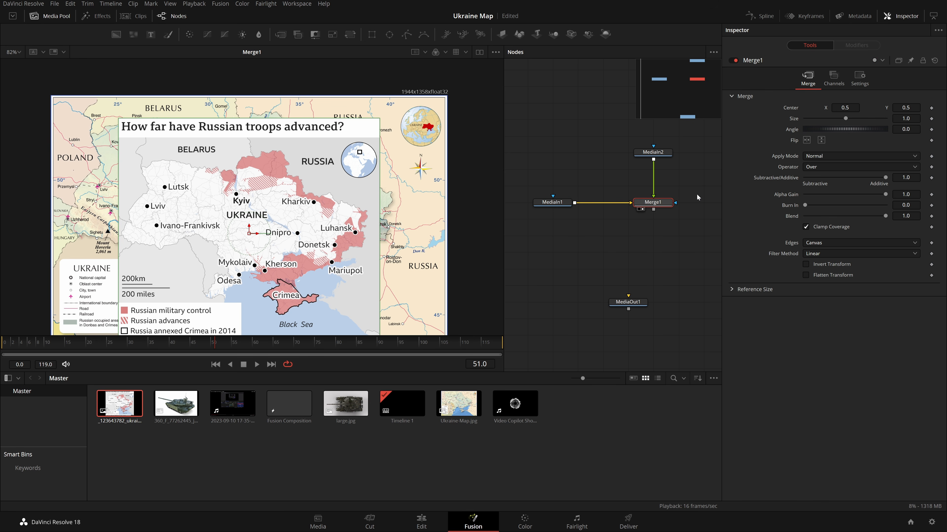
click(552, 203)
key(1)
key(shift+space)
text(transform)
key(Return)
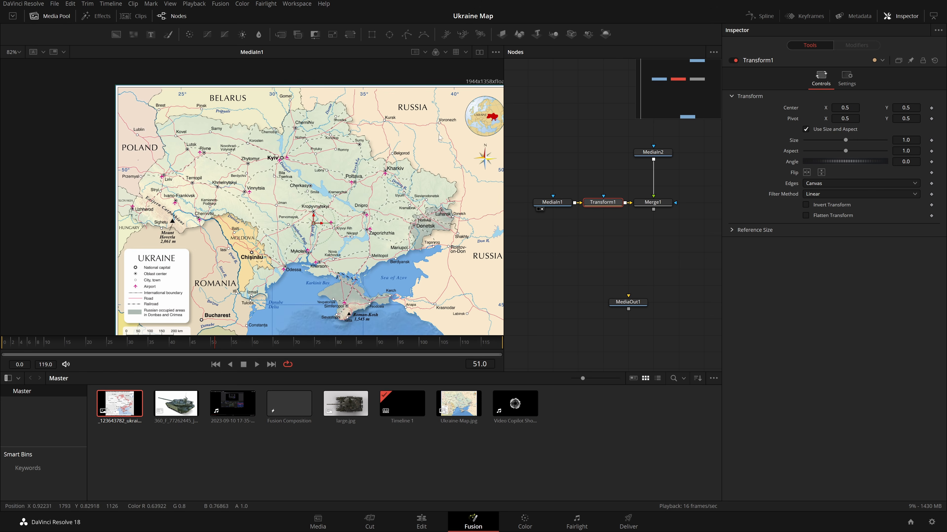
Insert a second Transform node between the control map input and the Merge node.
click(658, 154)
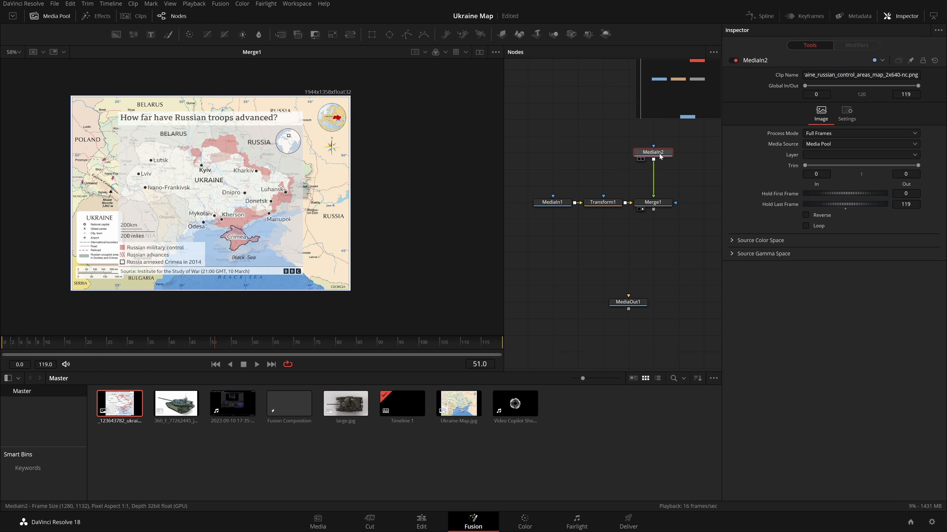
key(shift+space)
text(tra)
key(Return)
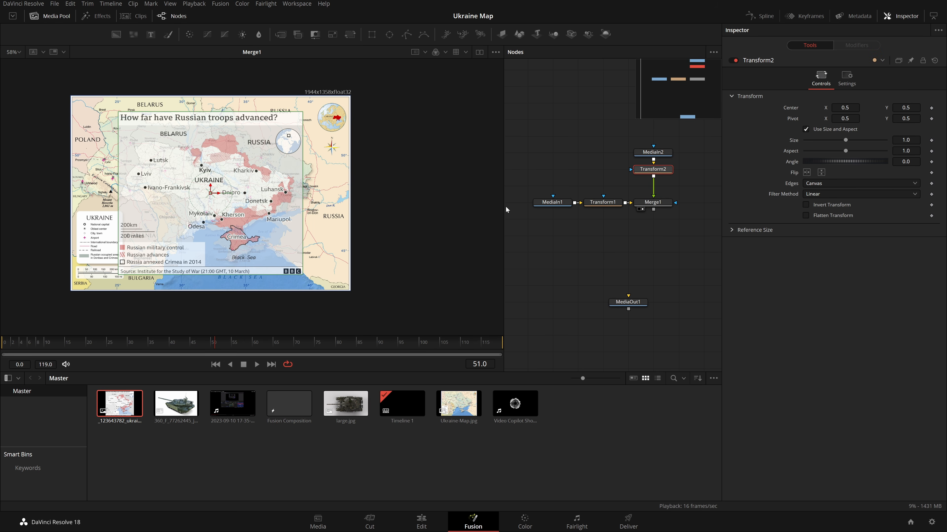
Set the second Transform's pivot to about X 0.452, Y 0.671, near Kyiv.
scroll(193, 169, up, 8)
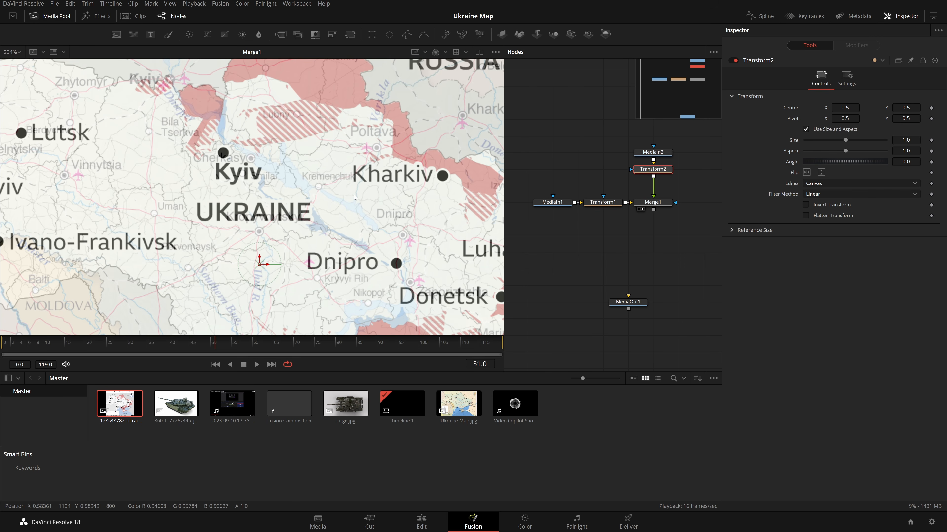
scroll(353, 195, down, 4)
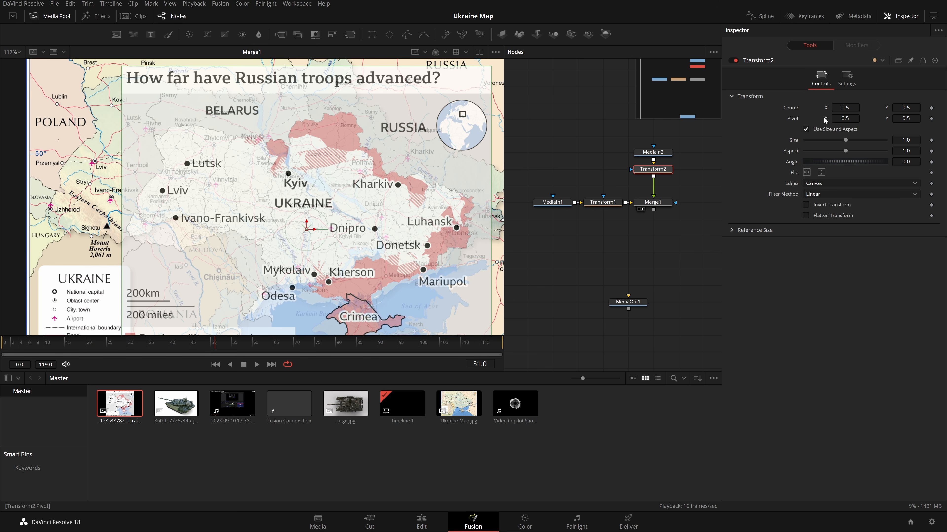
drag(845, 119, 823, 118)
scroll(346, 228, up, 1)
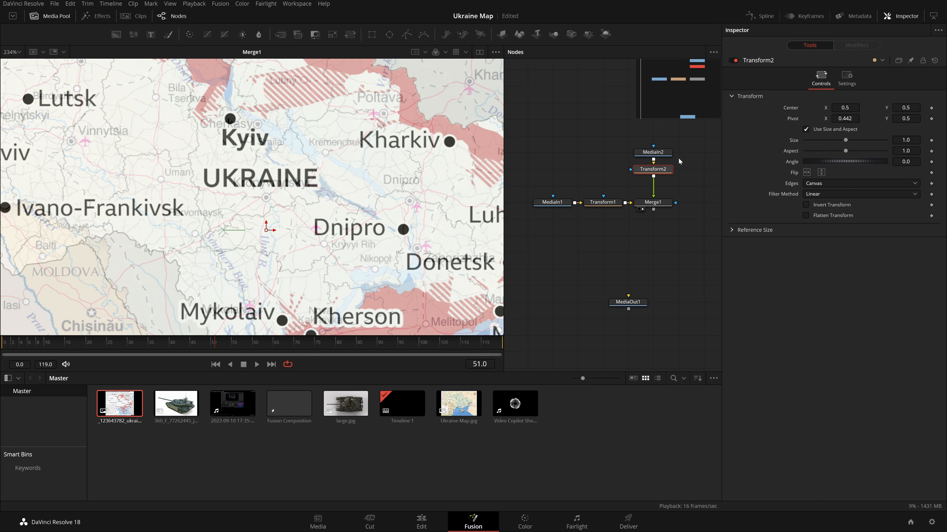
drag(223, 230, 224, 119)
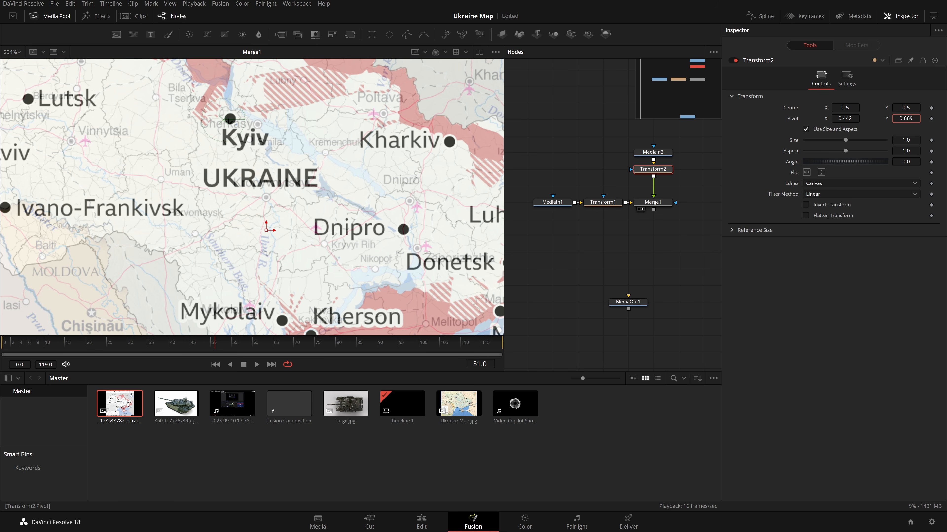
drag(845, 118, 846, 119)
Set the second Transform's center X to 0.403.
scroll(272, 181, down, 6)
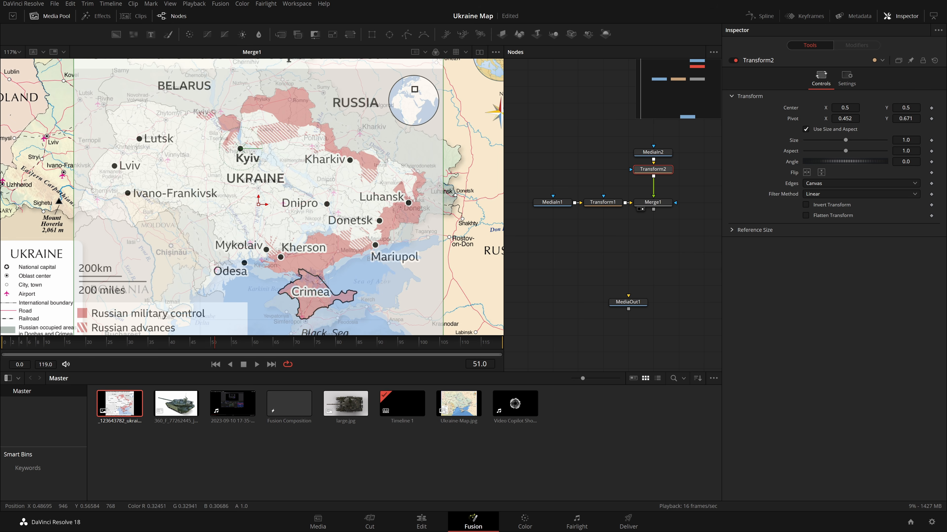
drag(845, 108, 809, 107)
scroll(328, 290, up, 8)
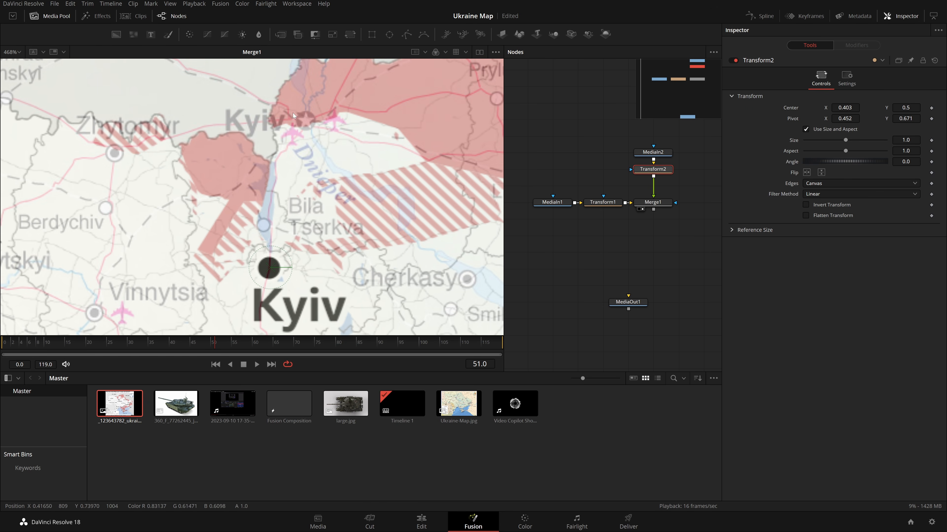
Move the control map's center to about X 0.428, Y 0.612 so Kyiv lines up on both maps.
drag(903, 107, 946, 108)
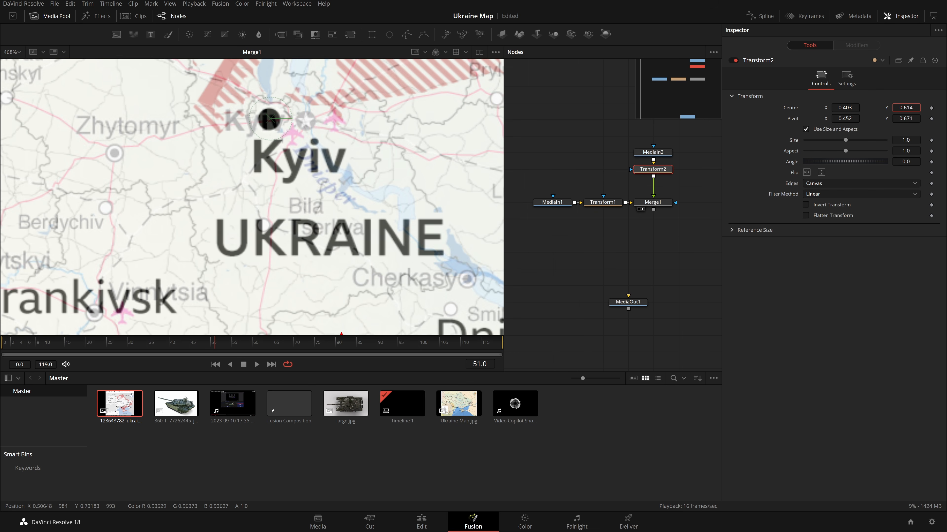
drag(268, 118, 306, 121)
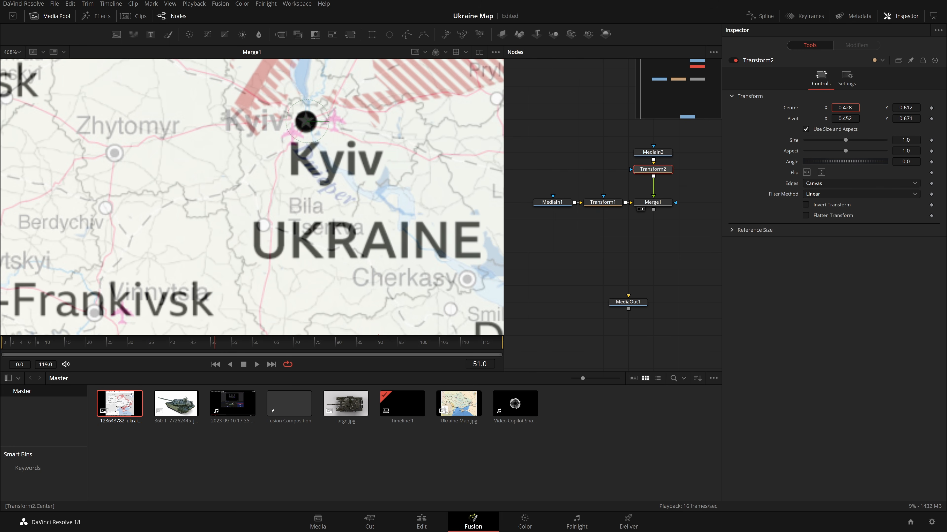
Scale the control map to size 1.336 and set its center Y to 0.604 to match the base map.
scroll(252, 223, down, 4)
scroll(320, 202, up, 2)
scroll(320, 201, down, 2)
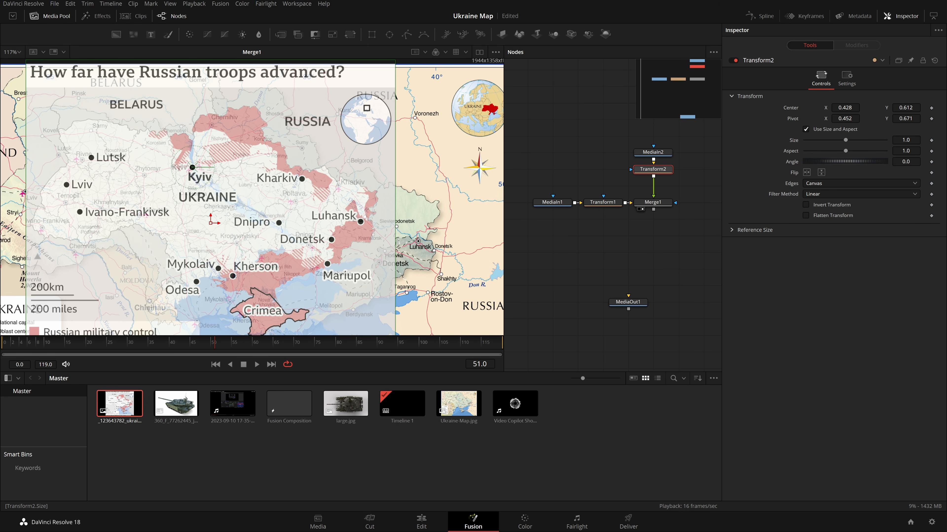
drag(906, 140, 928, 141)
drag(210, 216, 210, 218)
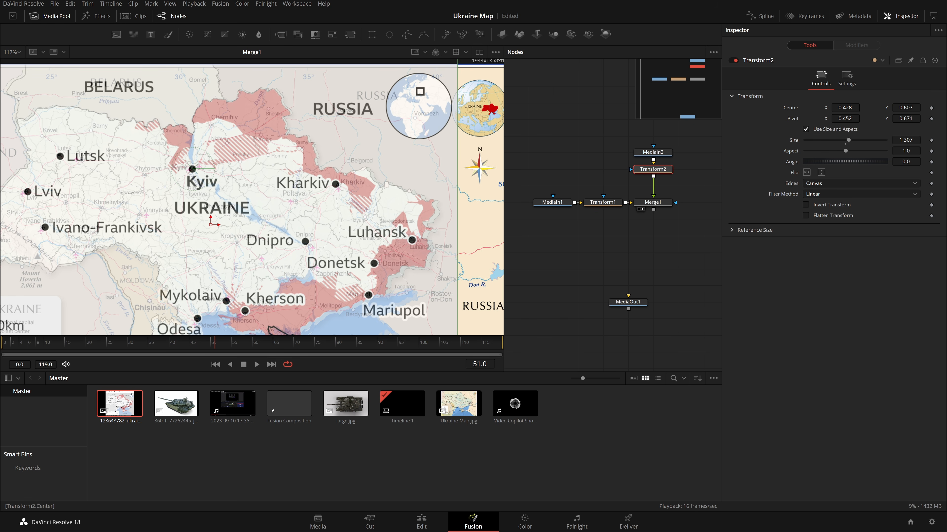
key(ctrl+z)
drag(908, 142, 909, 142)
drag(902, 108, 900, 109)
drag(905, 140, 911, 141)
drag(905, 107, 904, 108)
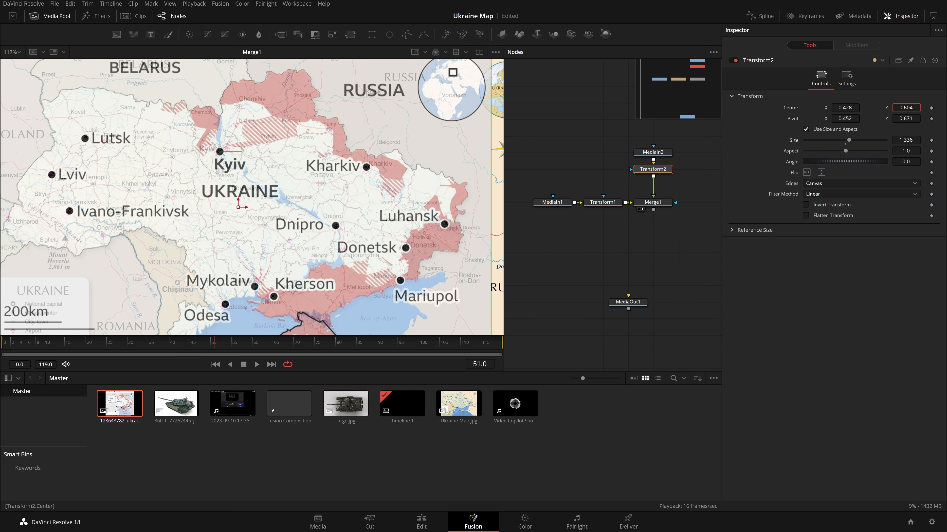
Inspect the composite and the Ukraine base map alone in an enlarged viewer.
scroll(367, 207, down, 2)
scroll(367, 207, down, 2)
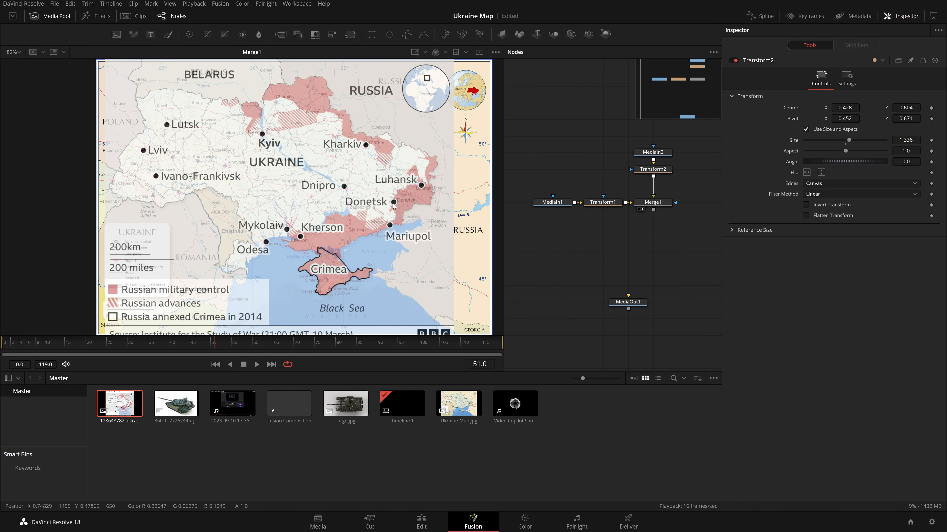
drag(659, 241, 611, 239)
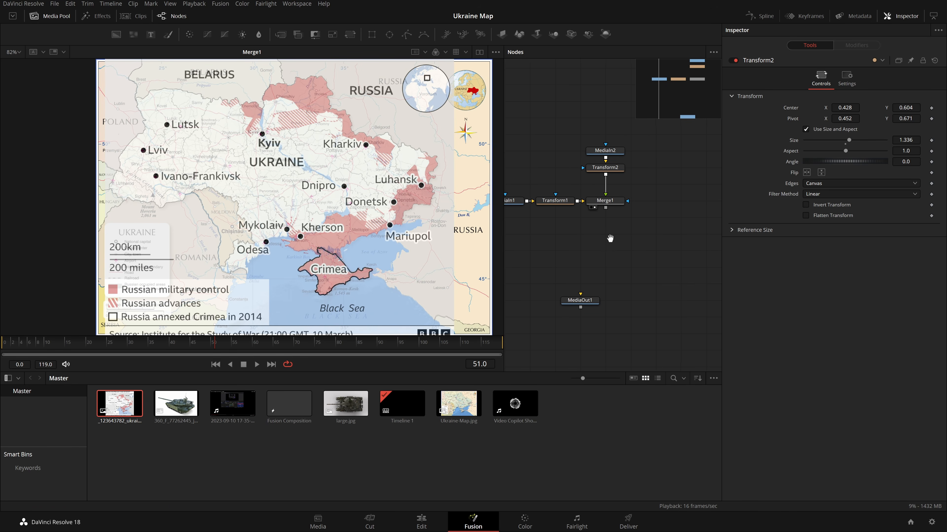
click(612, 202)
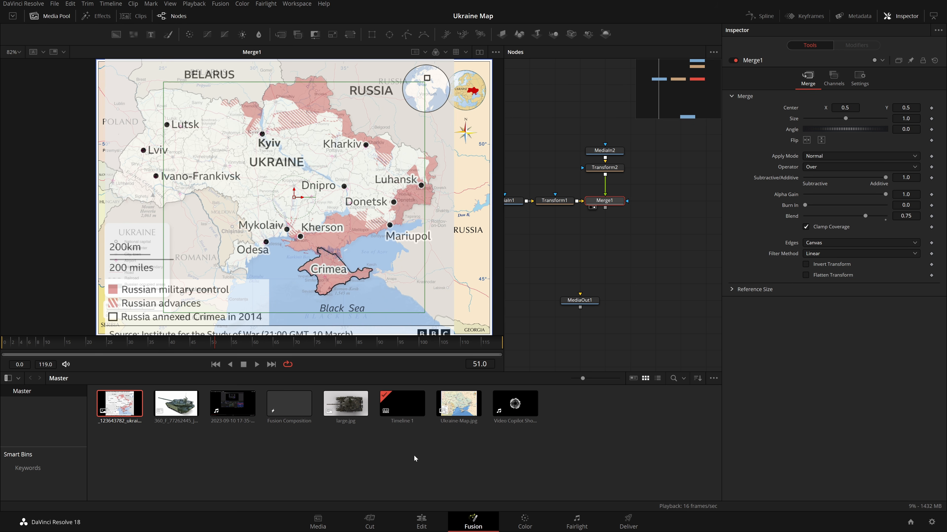
click(349, 475)
drag(595, 373, 596, 433)
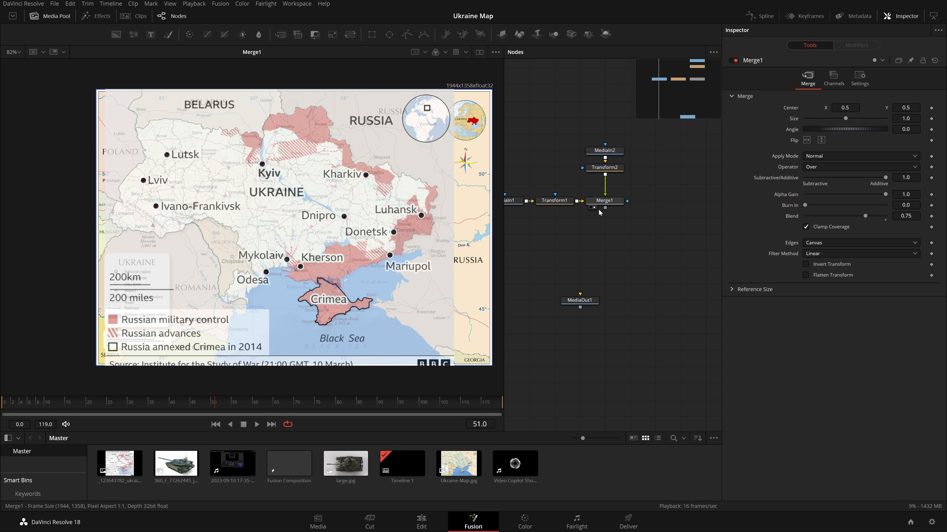
click(540, 207)
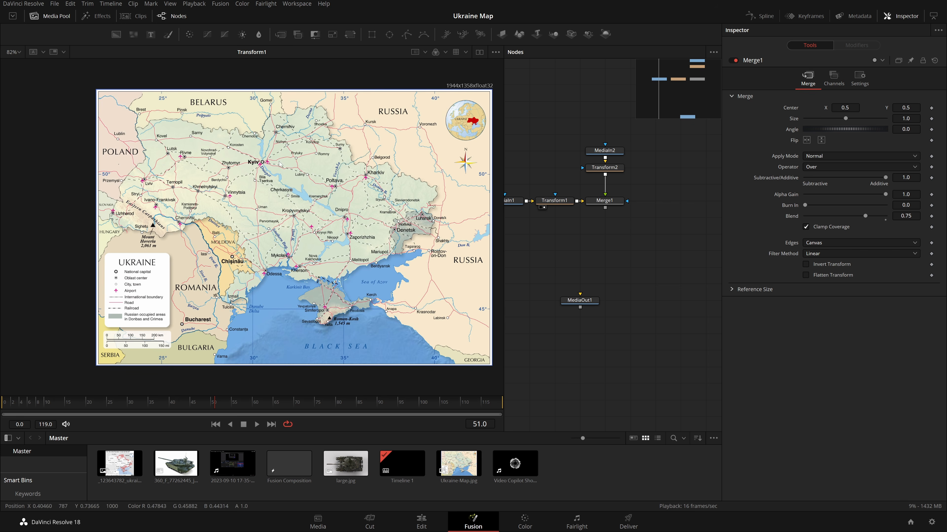
click(592, 208)
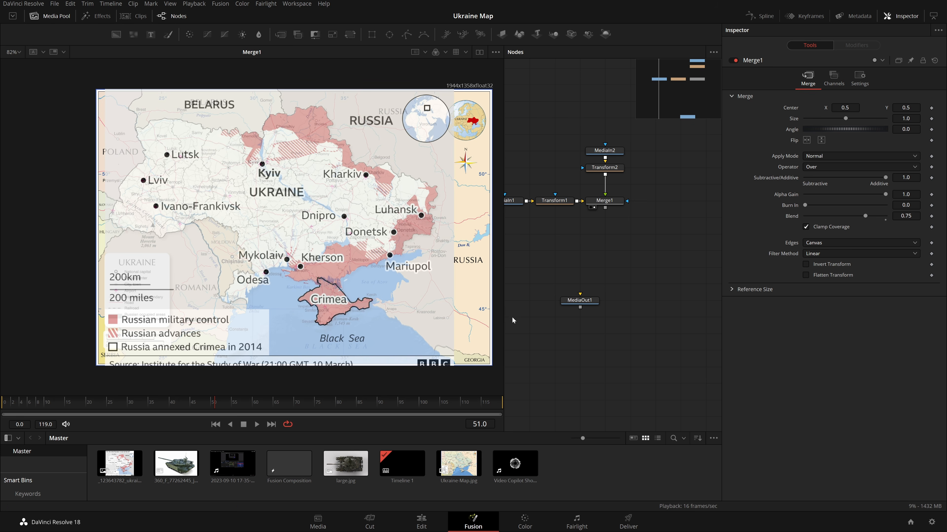
Shift the MediaOut1 node slightly to the right in the node graph.
drag(580, 300, 604, 300)
key(1)
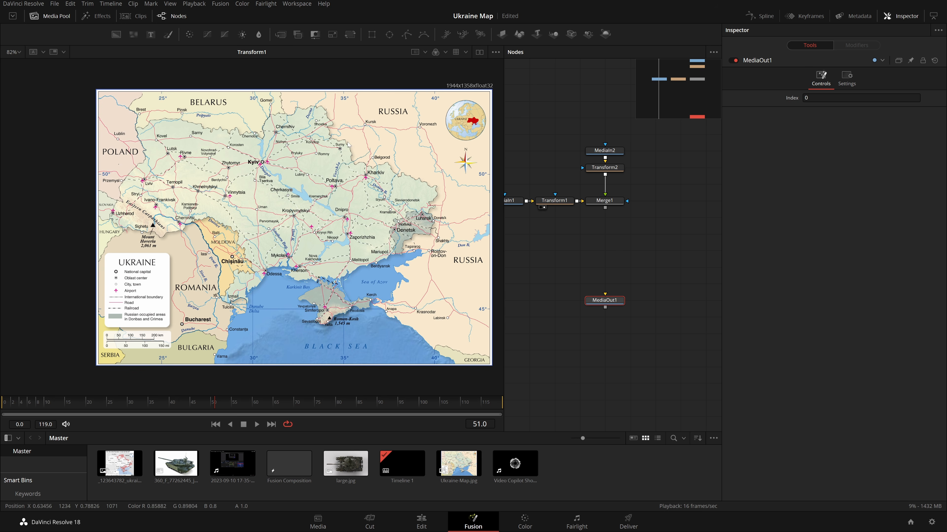
key(1)
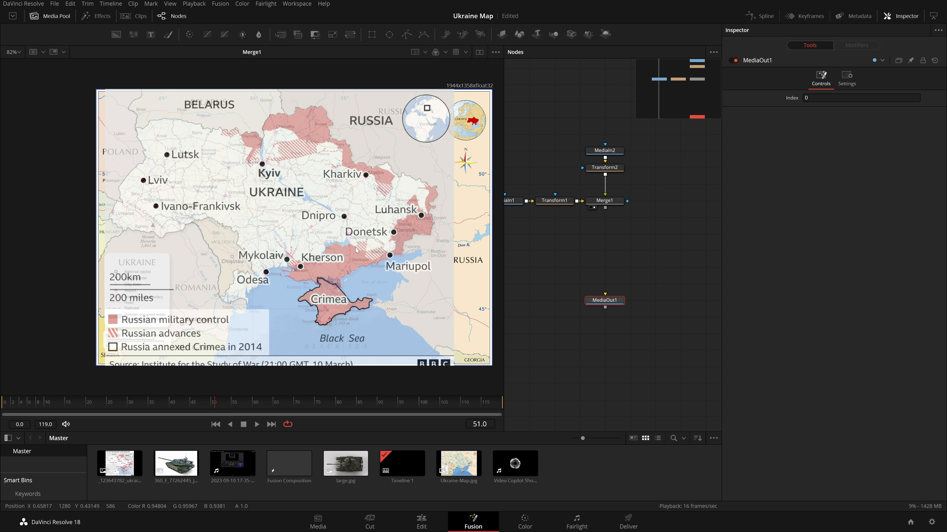
click(626, 264)
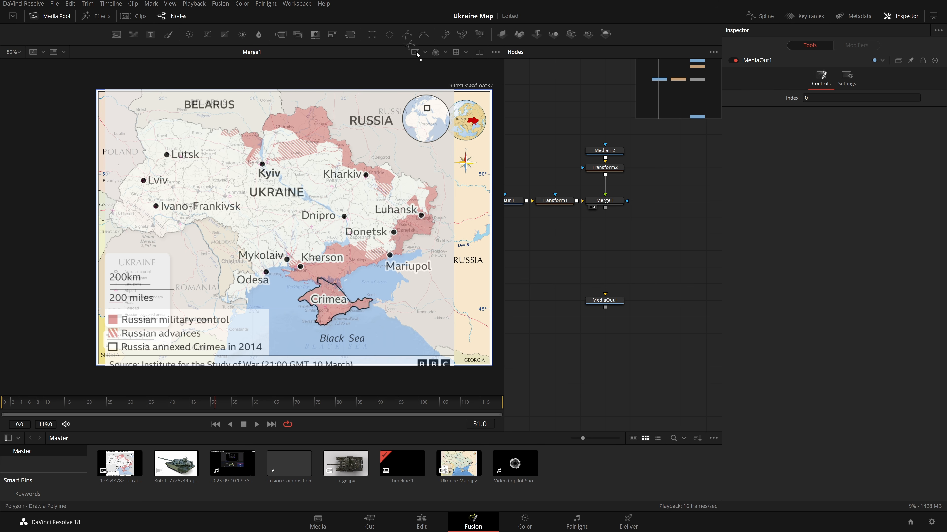
Try tracing the Russian-controlled border with a Polygon mask, then delete the polygon.
click(406, 34)
scroll(373, 169, up, 8)
drag(337, 195, 323, 225)
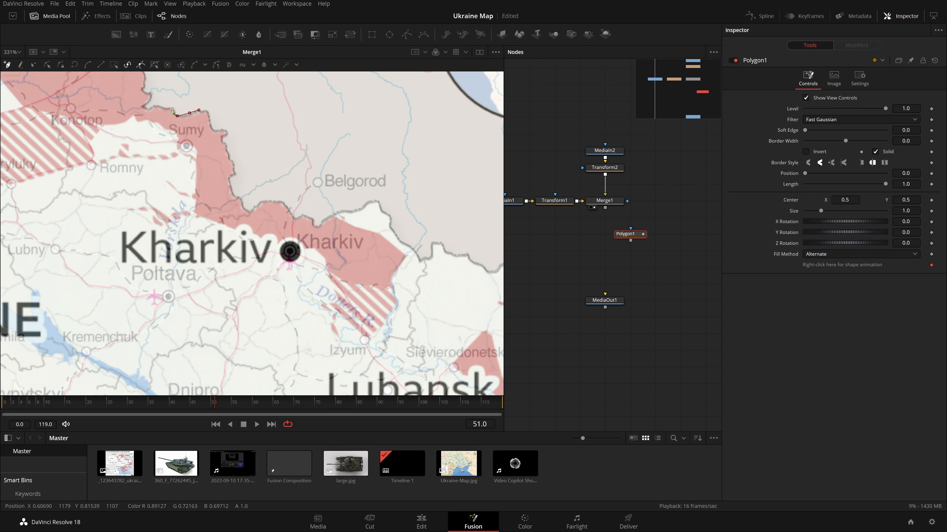
click(142, 109)
drag(143, 84, 173, 176)
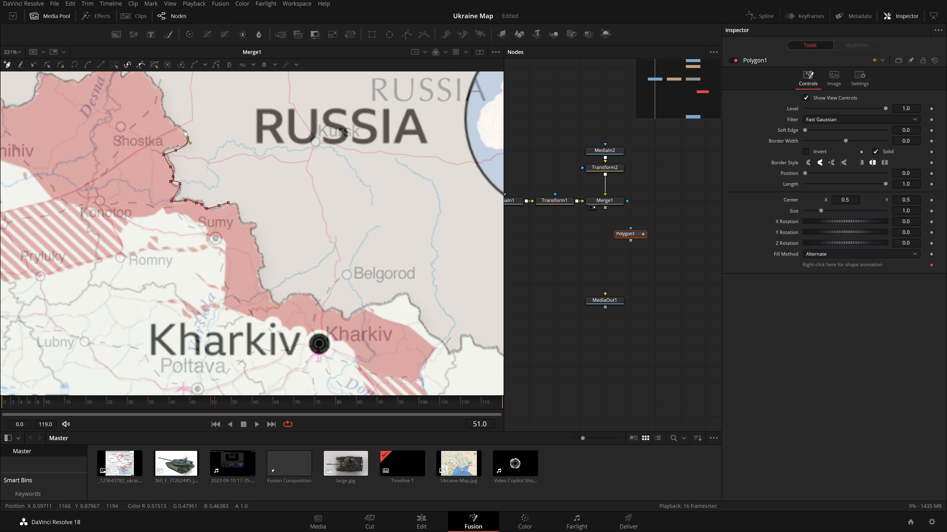
drag(168, 118, 222, 126)
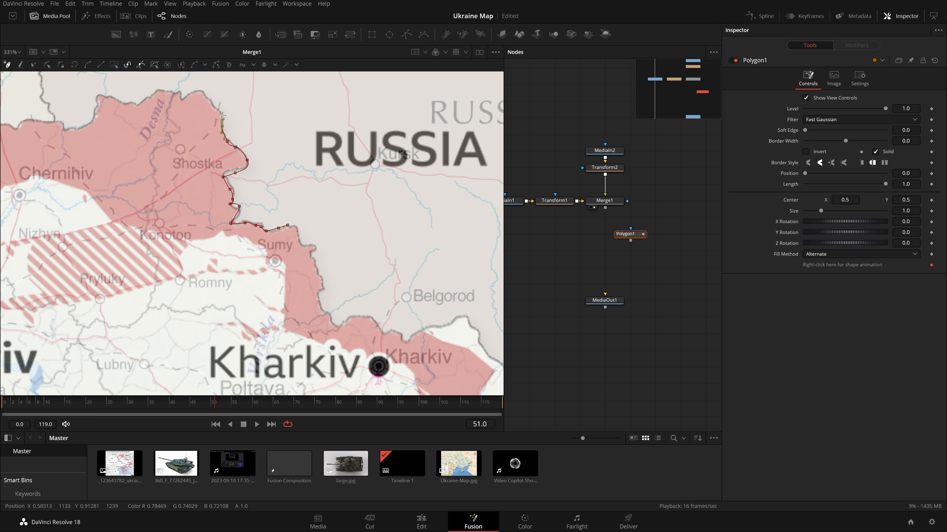
scroll(339, 174, down, 2)
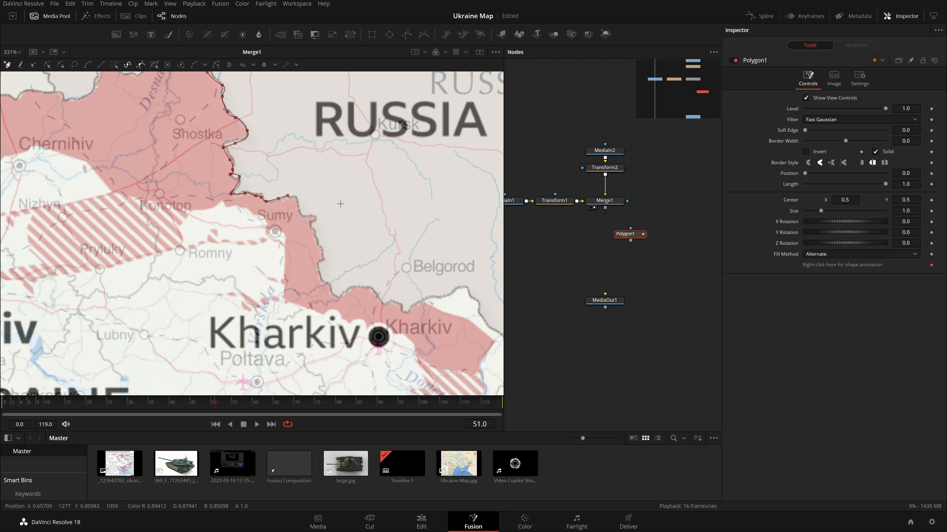
key(Delete)
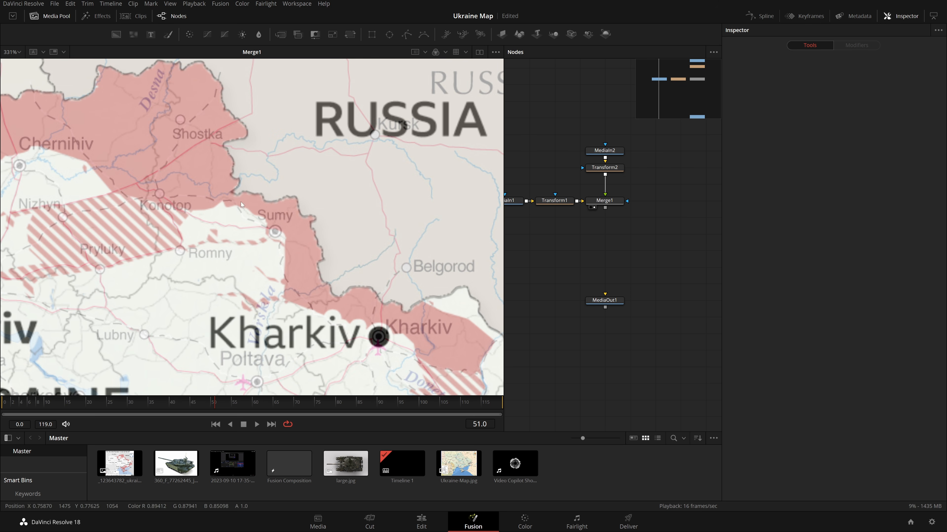
key(ctrl+f)
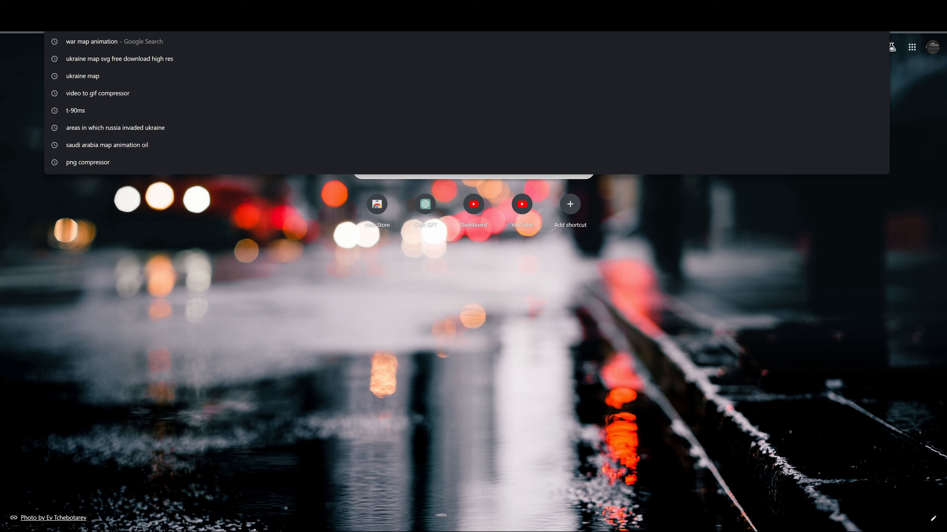
Switch to the browser and search Google for ukraine map svg, browsing the results.
text(ukraine)
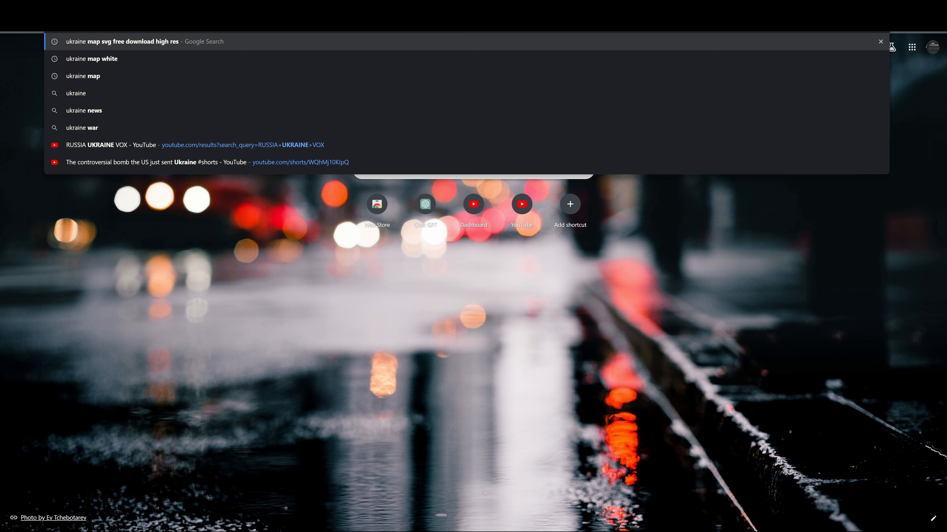
text( map svg)
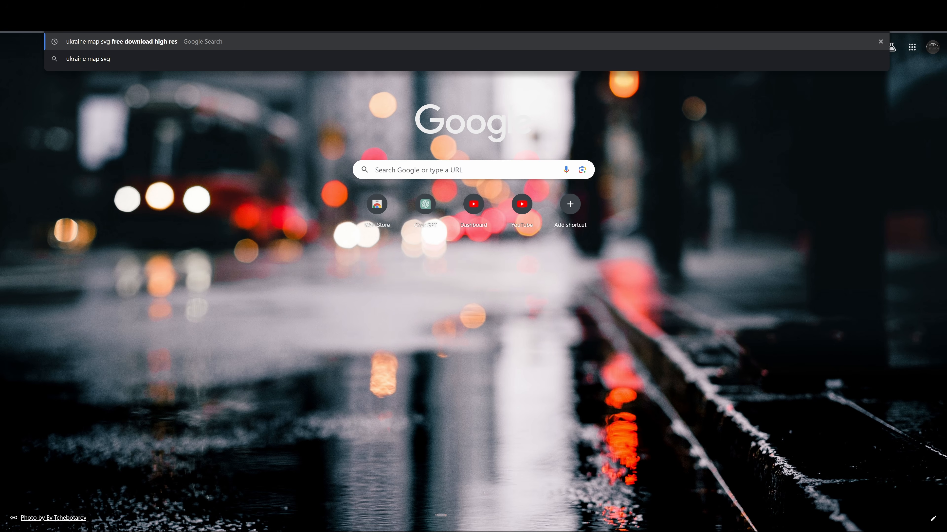
key(Return)
scroll(68, 218, down, 1)
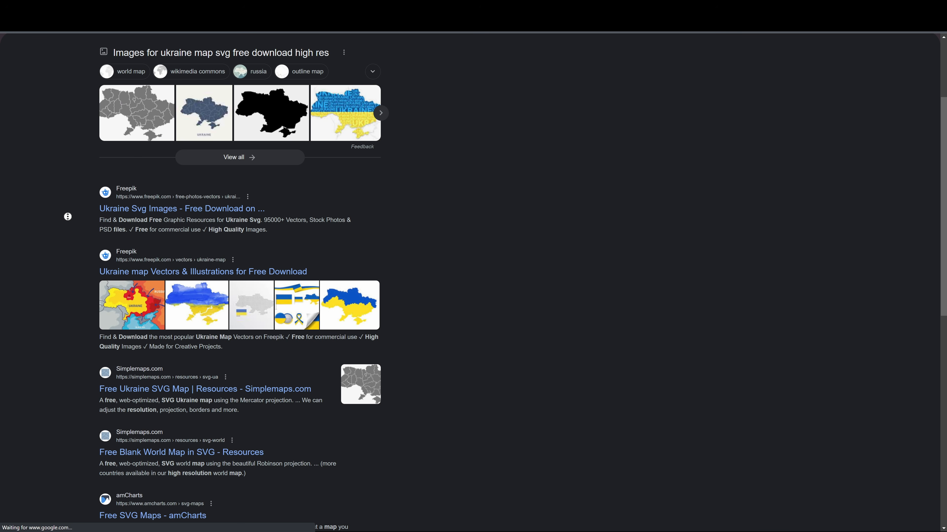
scroll(70, 247, down, 2)
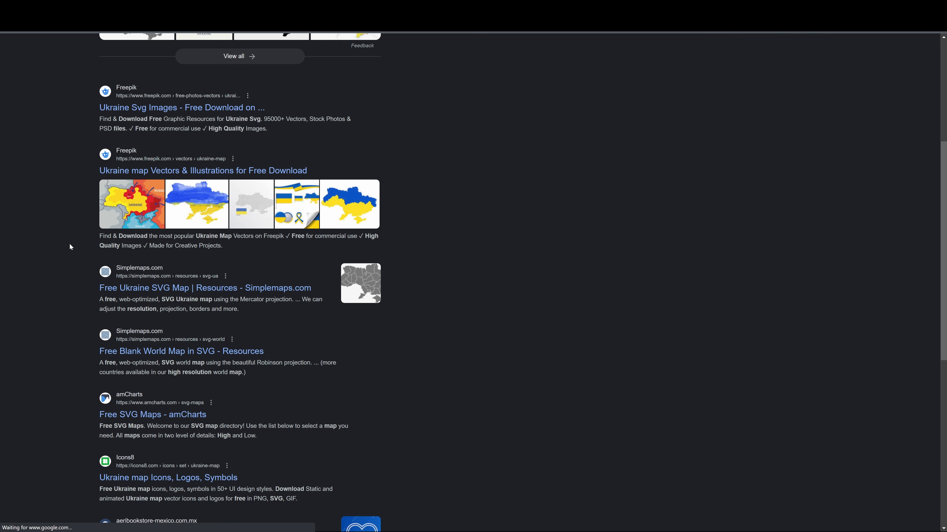
scroll(555, 247, down, 3)
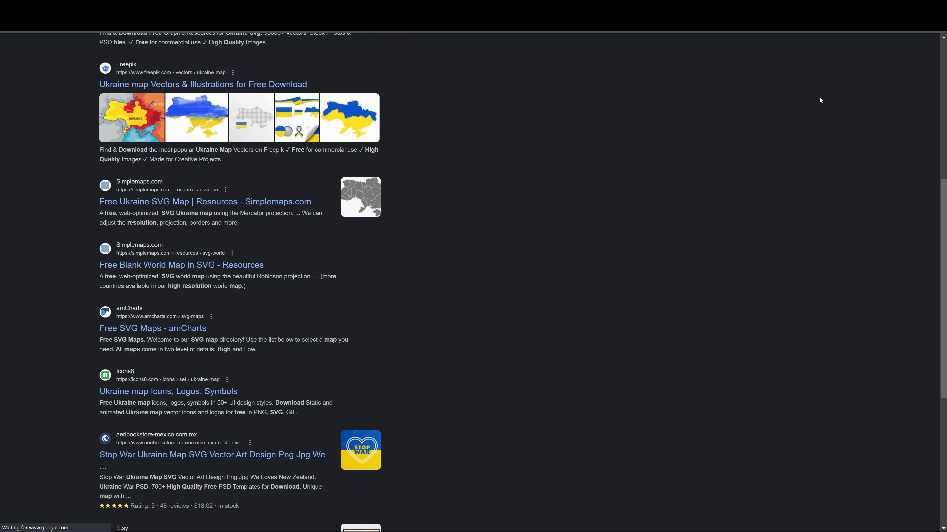
Import the Ukraine.svg file into the Fusion composition as an SVG and accept the image size.
click(903, 5)
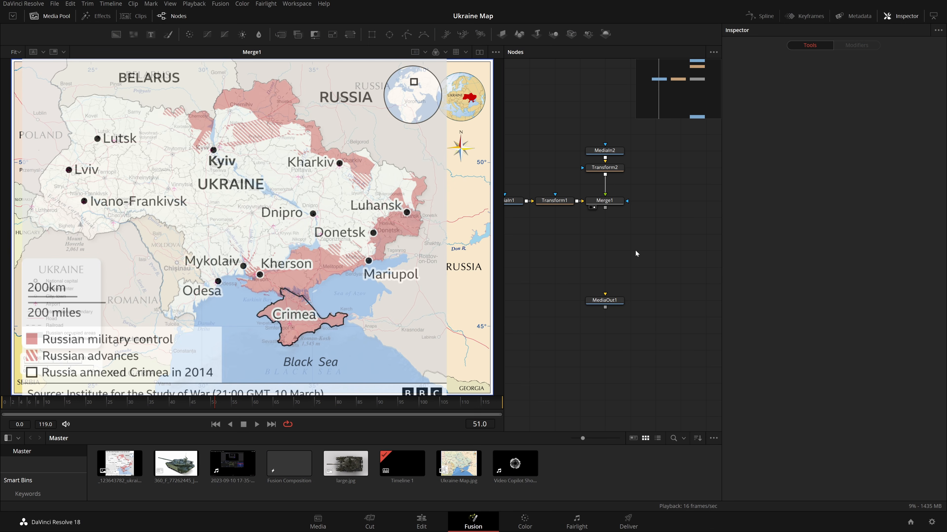
drag(635, 251, 684, 273)
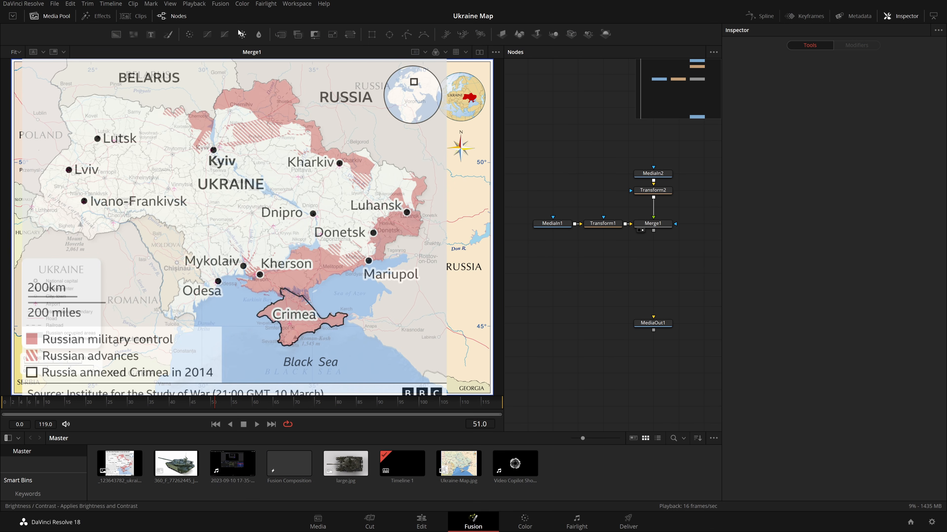
click(220, 4)
mouse_move(237, 49)
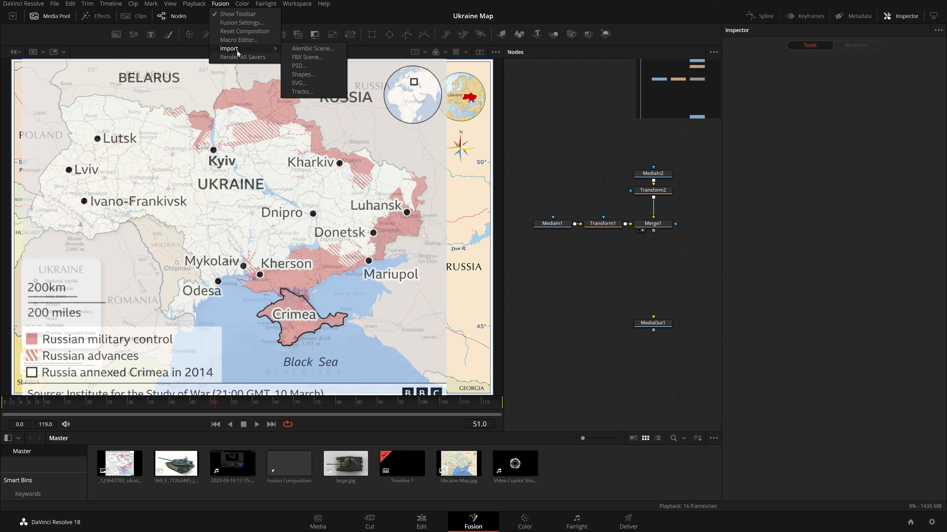
click(299, 83)
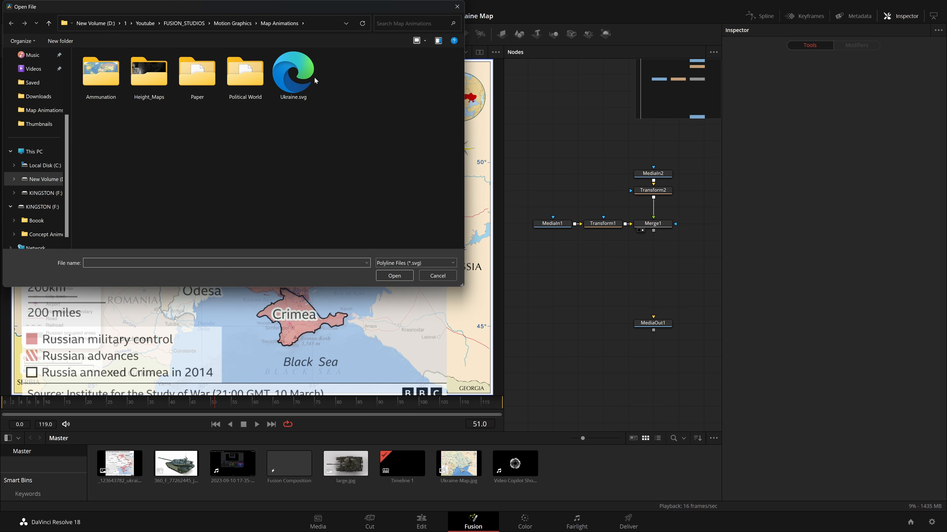
click(298, 85)
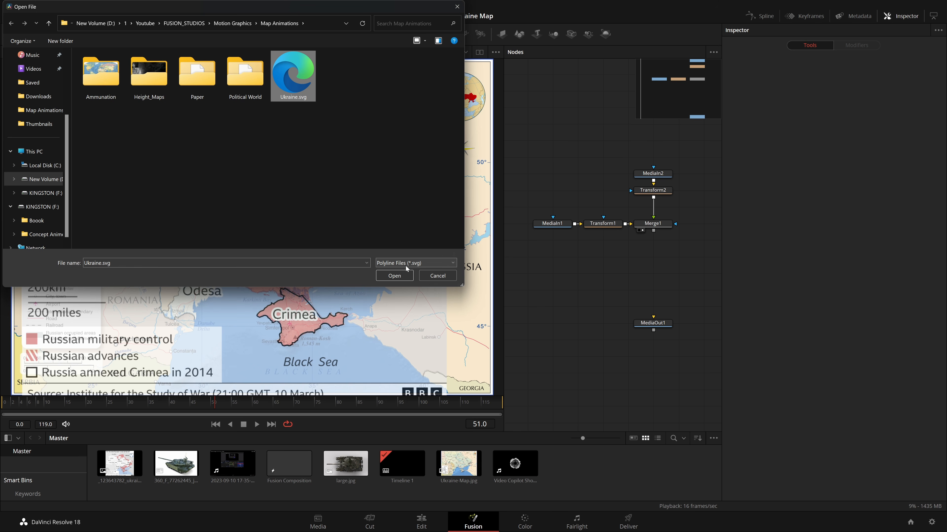
click(399, 276)
drag(460, 205, 409, 194)
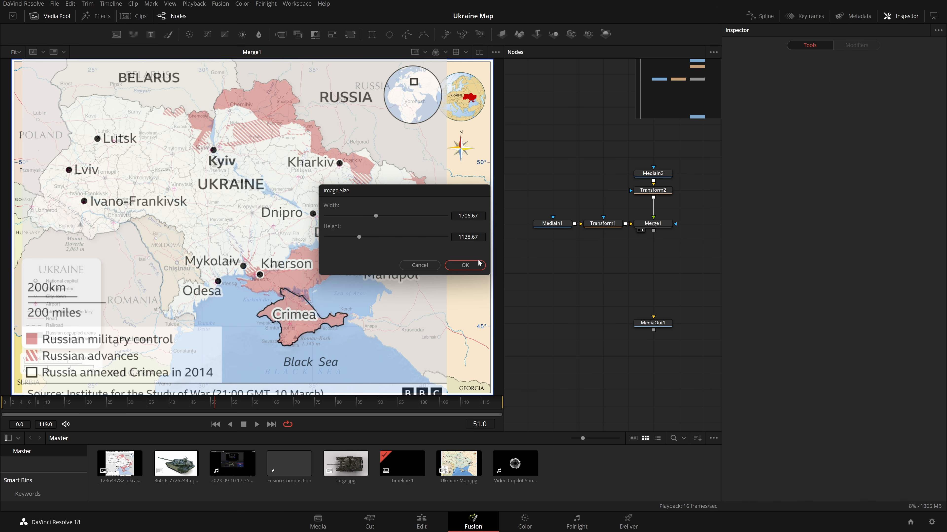
click(464, 265)
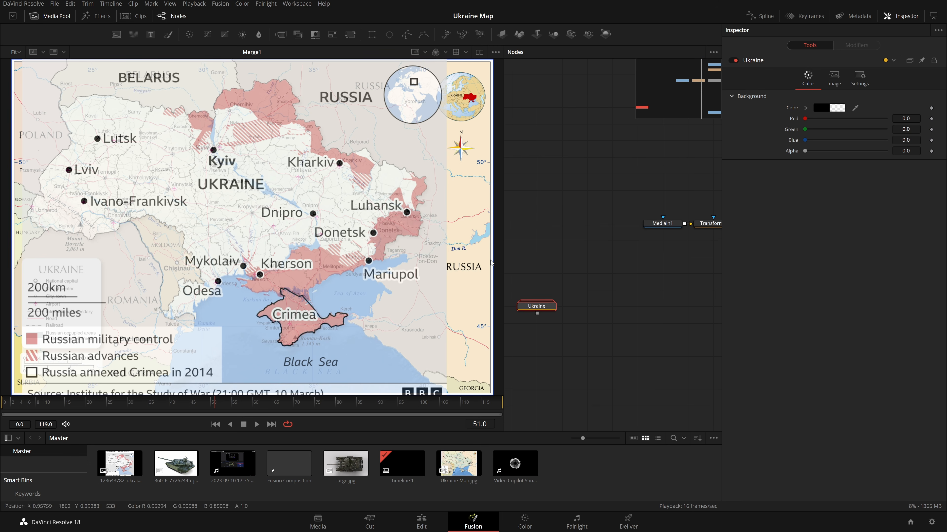
Ungroup the imported Ukraine node to expose its path, background and merge nodes.
drag(537, 308, 574, 287)
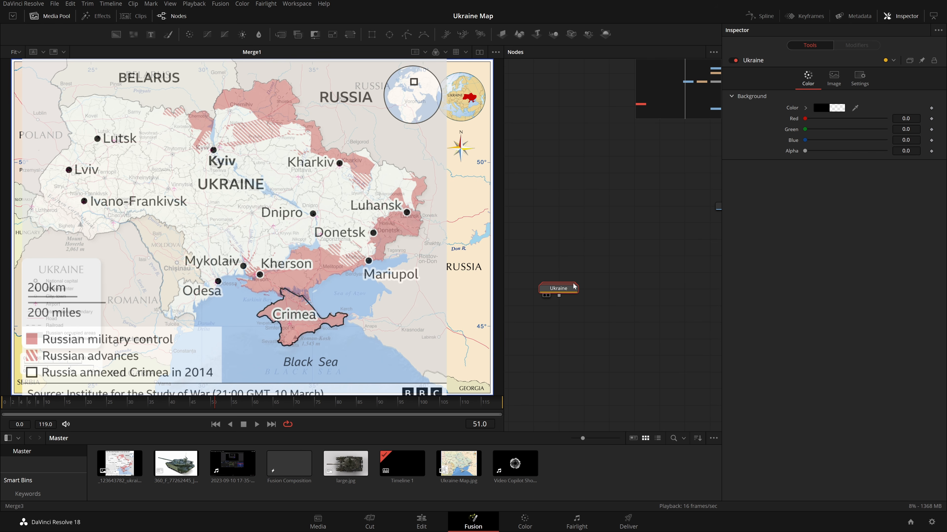
right_click(568, 290)
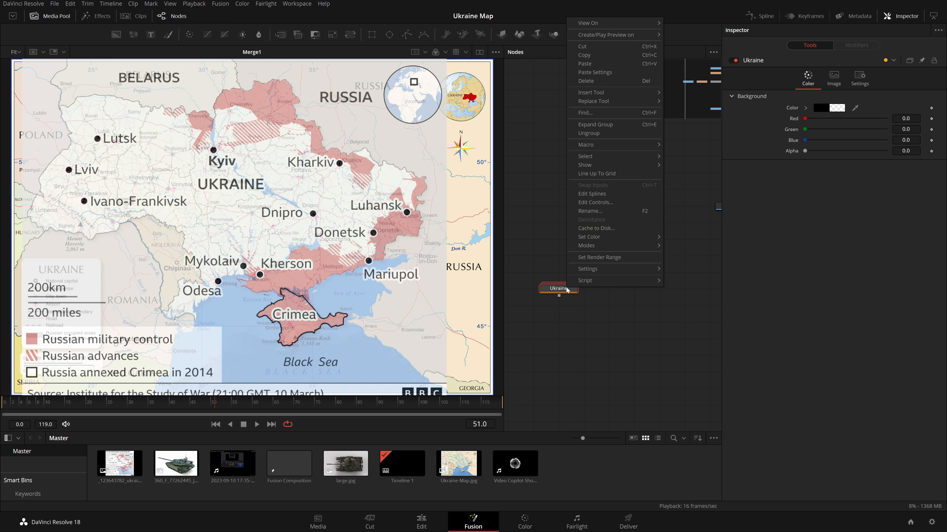
click(627, 139)
mouse_move(637, 322)
mouse_down()
mouse_move(642, 342)
mouse_move(636, 290)
mouse_move(629, 325)
mouse_up()
click(657, 327)
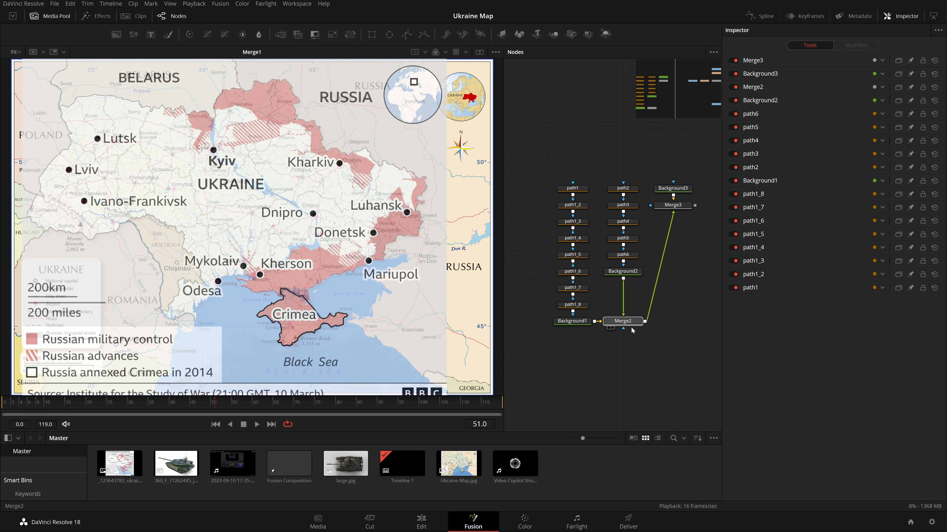
Preview the SVG's Merge3 output and the main map's Merge1 output in the viewer.
drag(685, 206, 389, 202)
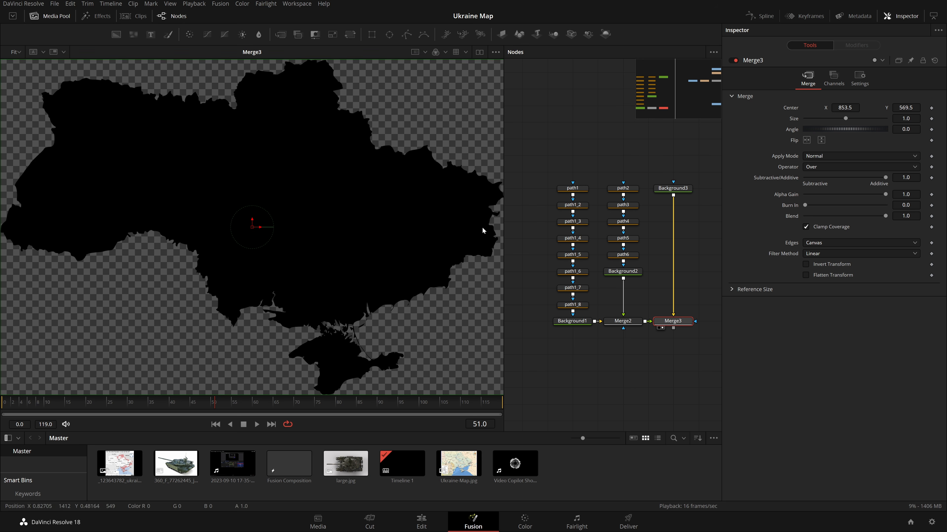
scroll(611, 261, right, 5)
drag(631, 249, 160, 223)
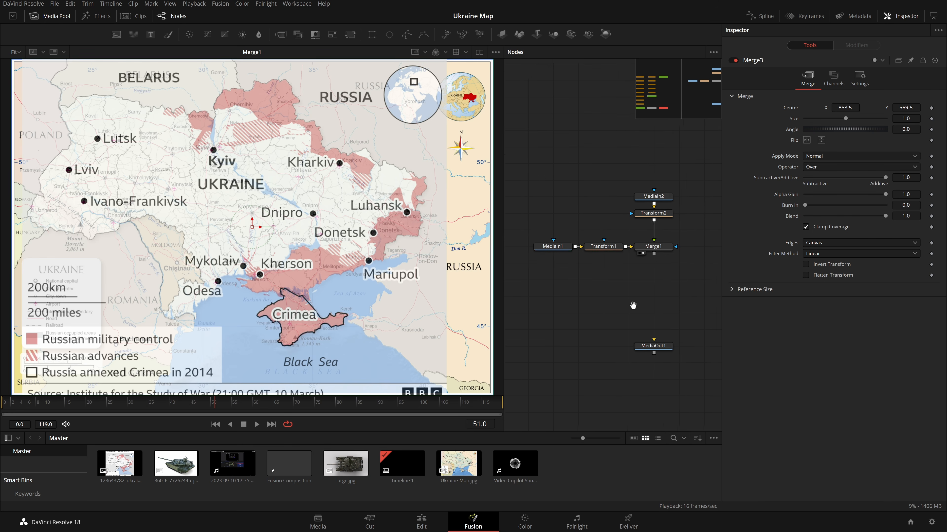
drag(607, 306, 651, 304)
key(1)
click(651, 305)
Rearrange the imported SVG nodes, placing Background2 directly above Merge2.
scroll(615, 261, left, 3)
drag(571, 175, 538, 262)
drag(544, 181, 611, 281)
drag(523, 288, 556, 327)
drag(600, 290, 601, 323)
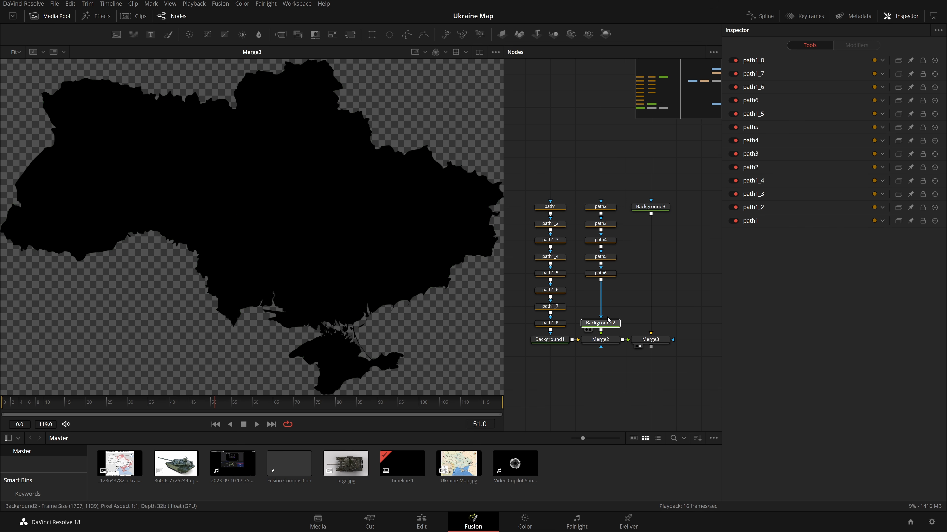
Inspect path1's outline in the viewer, zooming in and out and viewing path1 on its own.
click(550, 207)
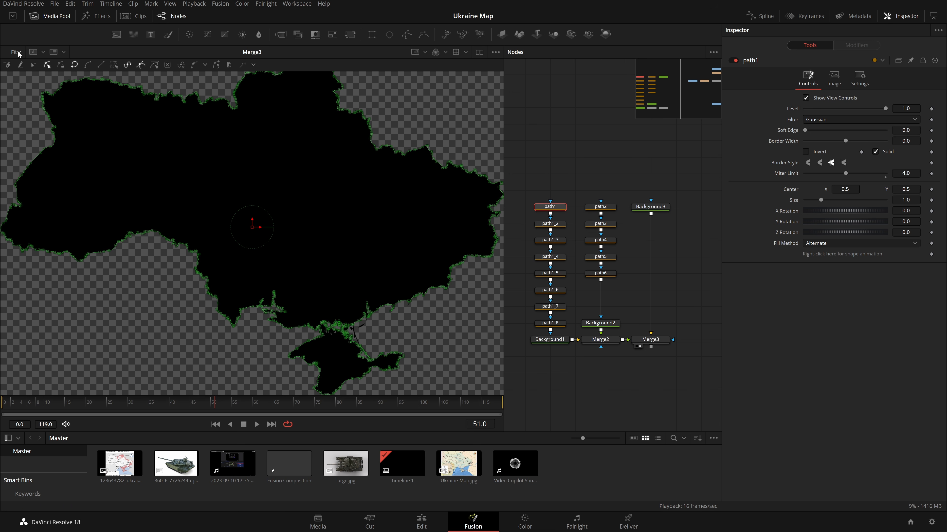
scroll(450, 158, up, 10)
scroll(421, 156, down, 6)
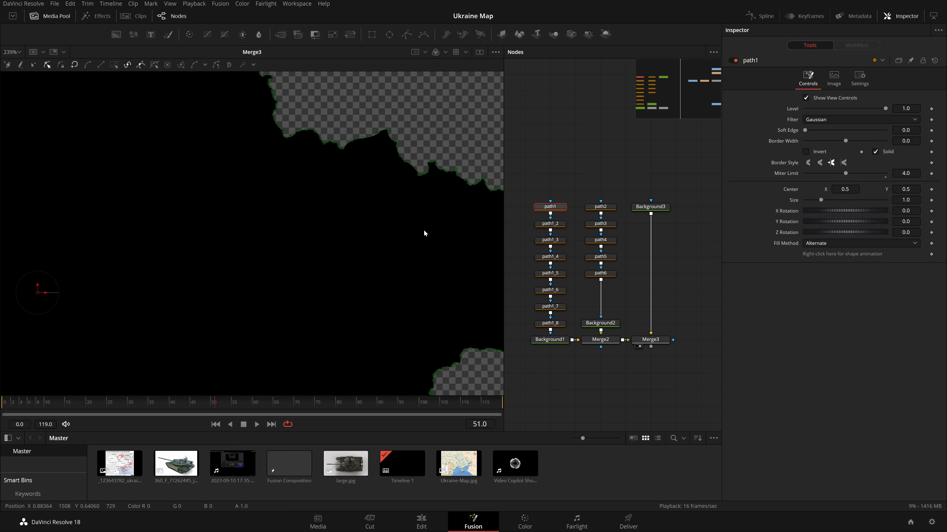
click(14, 52)
click(15, 65)
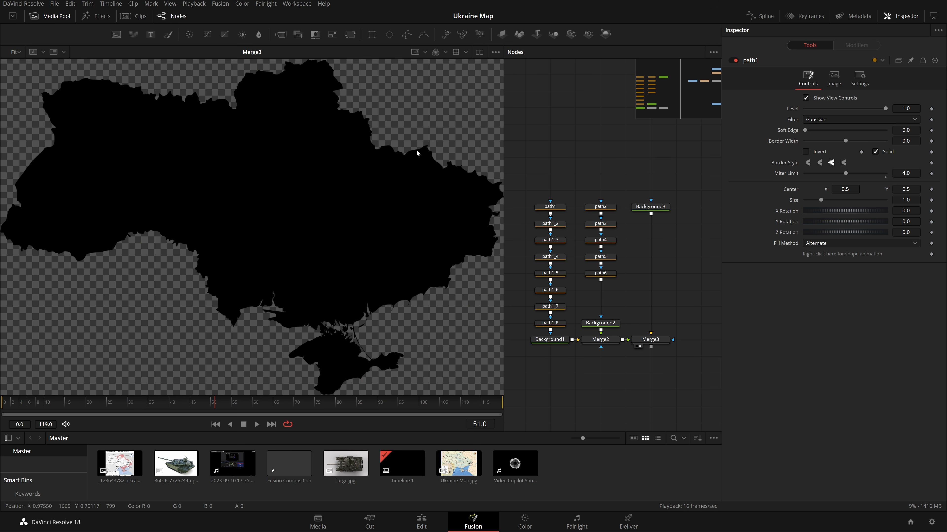
scroll(281, 153, up, 1)
click(14, 52)
click(14, 65)
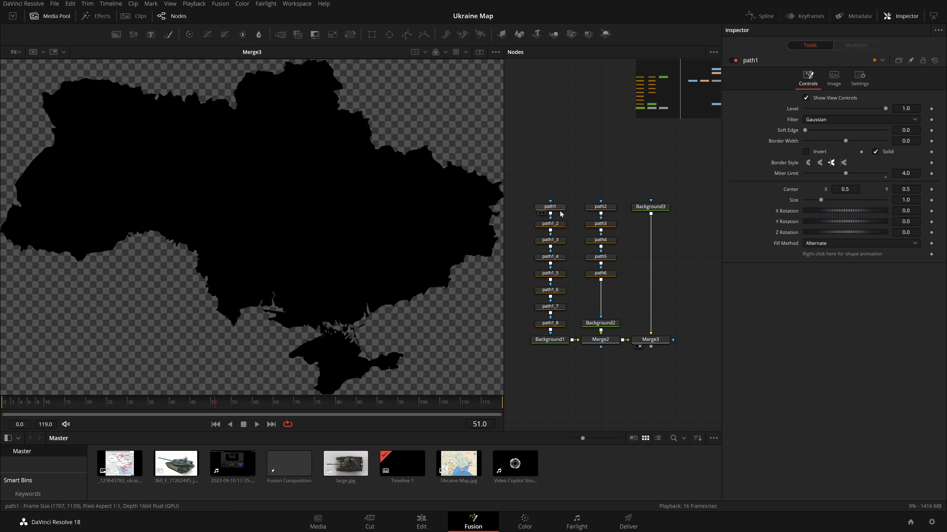
drag(560, 208, 324, 174)
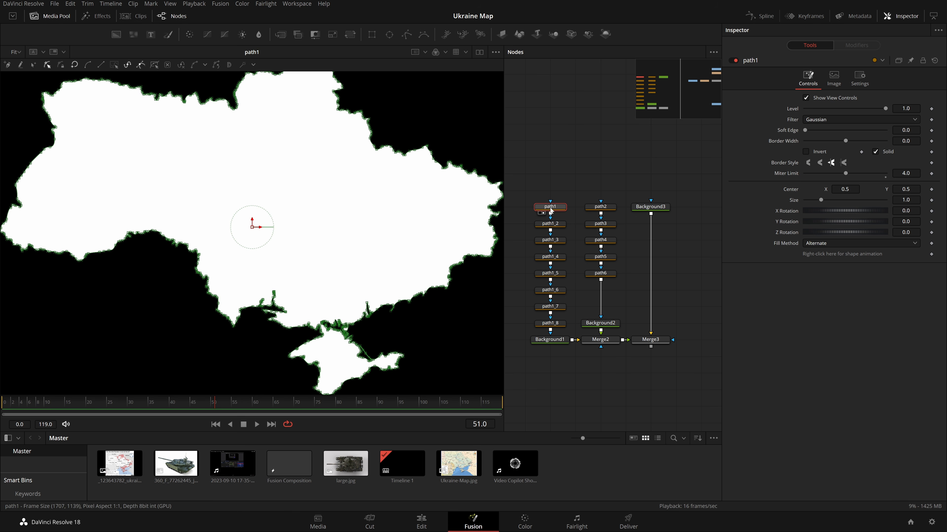
Zoom in on path1_2's shape and try another paint mode before setting it back to Invert.
click(549, 226)
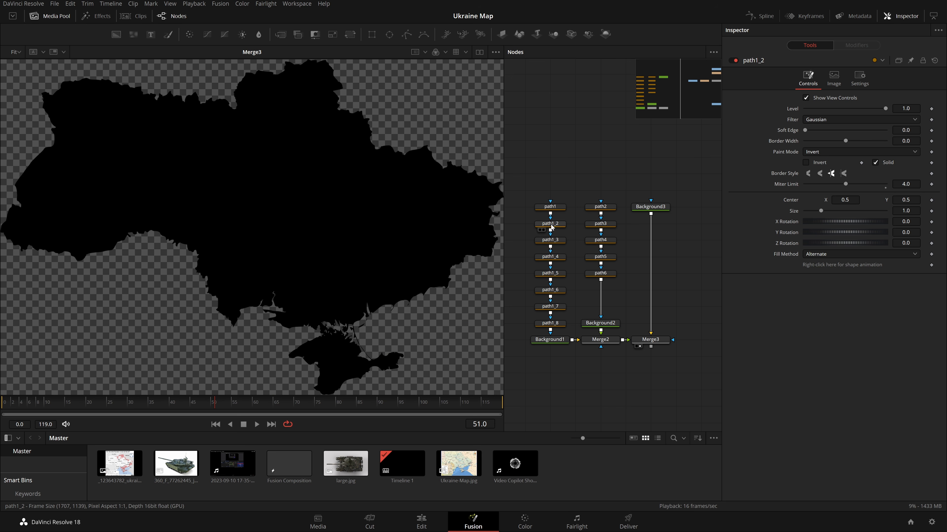
scroll(330, 337, up, 11)
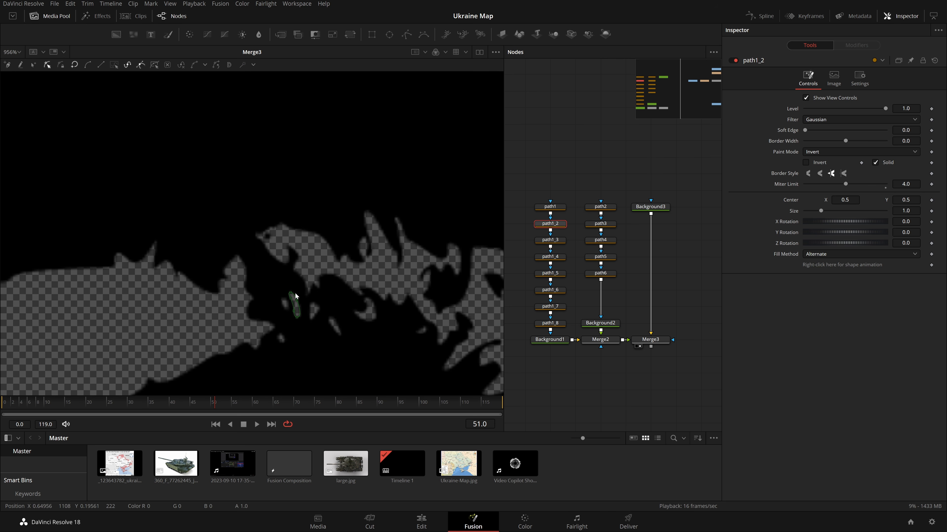
scroll(298, 298, up, 4)
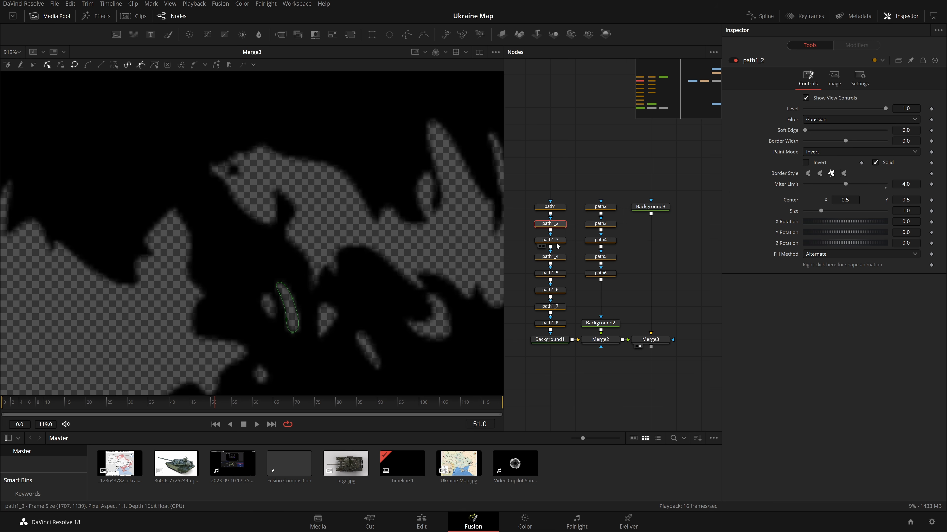
click(834, 152)
click(829, 165)
click(833, 151)
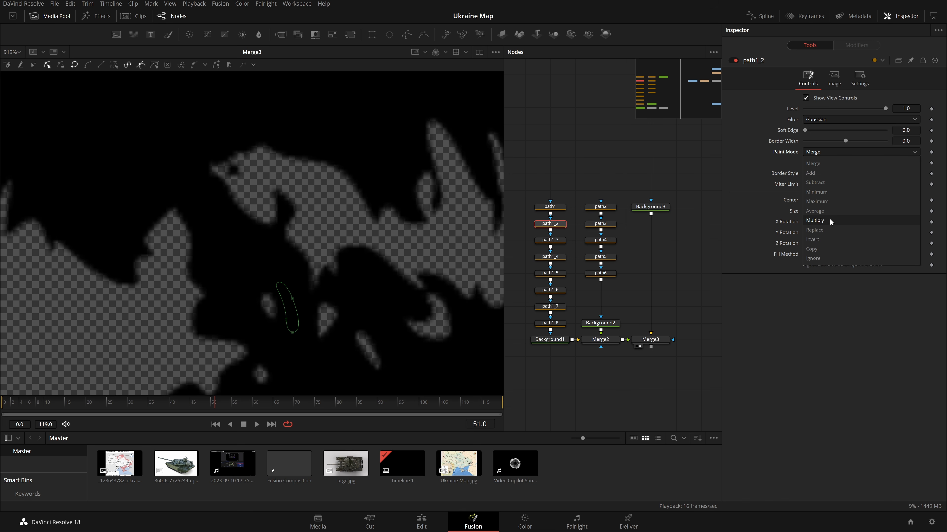
click(822, 239)
scroll(386, 256, down, 4)
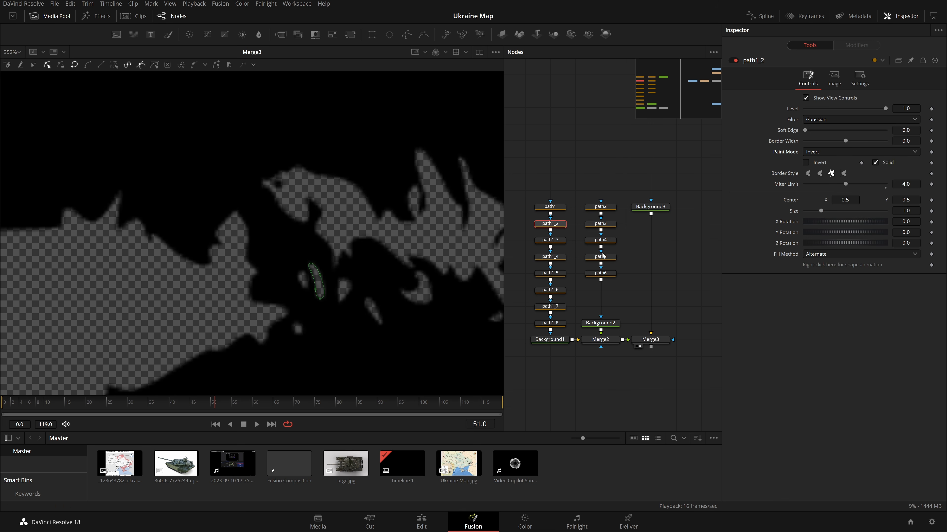
Select path1_3 through path1_8 in turn to check each path's shape.
click(549, 240)
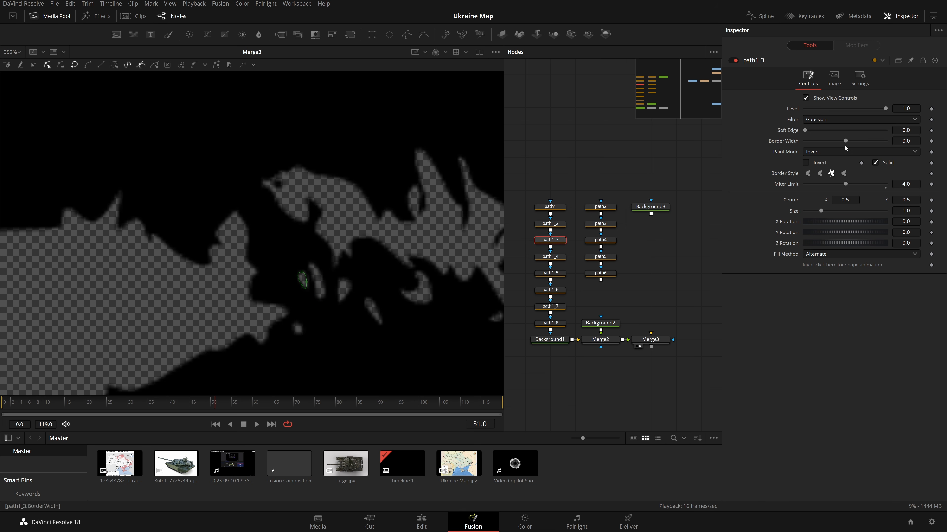
click(551, 257)
click(556, 274)
click(550, 290)
click(551, 307)
click(551, 323)
drag(623, 306, 607, 320)
Examine path6, path5, path4, path3 and path2 in the zoomed viewer, then fit the view.
click(586, 286)
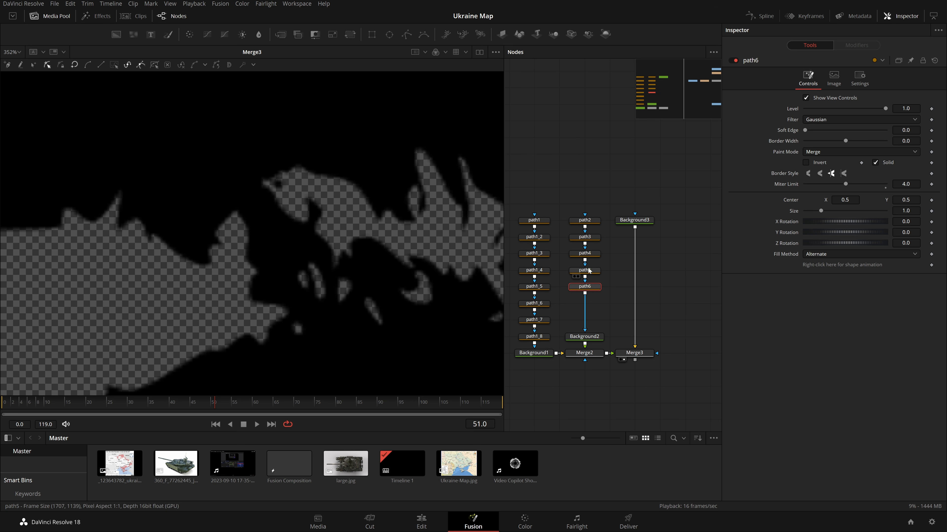
scroll(382, 294, down, 3)
drag(382, 294, 343, 249)
scroll(343, 249, up, 3)
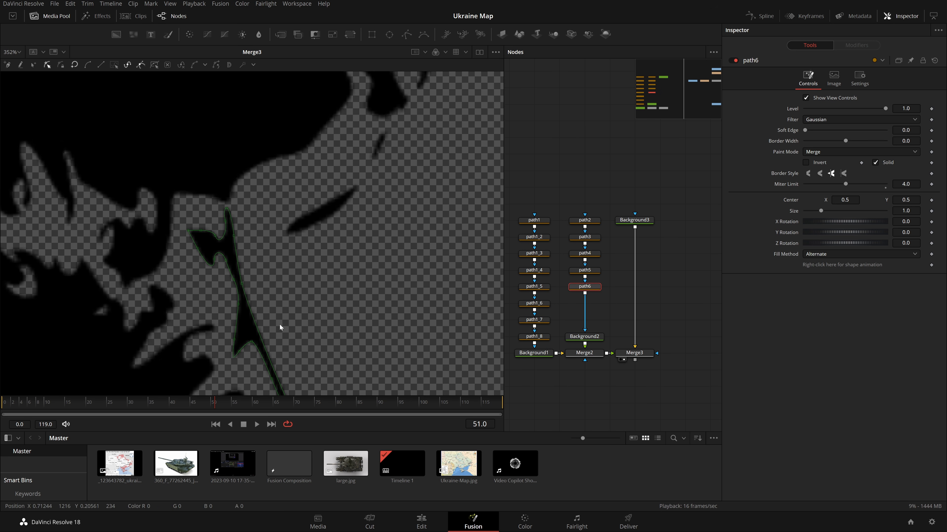
drag(190, 347, 144, 227)
click(597, 271)
click(589, 254)
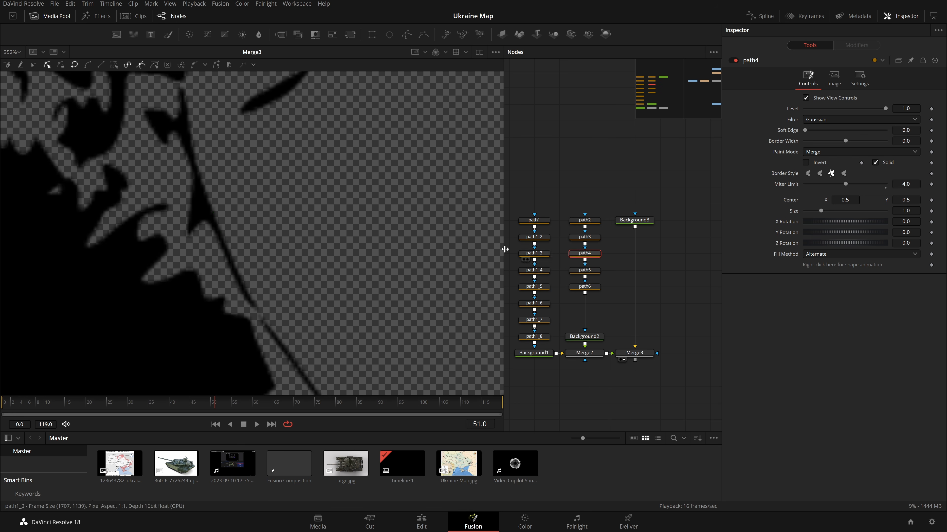
scroll(355, 234, down, 5)
drag(414, 218, 439, 260)
scroll(438, 259, down, 2)
click(595, 238)
click(594, 222)
click(654, 156)
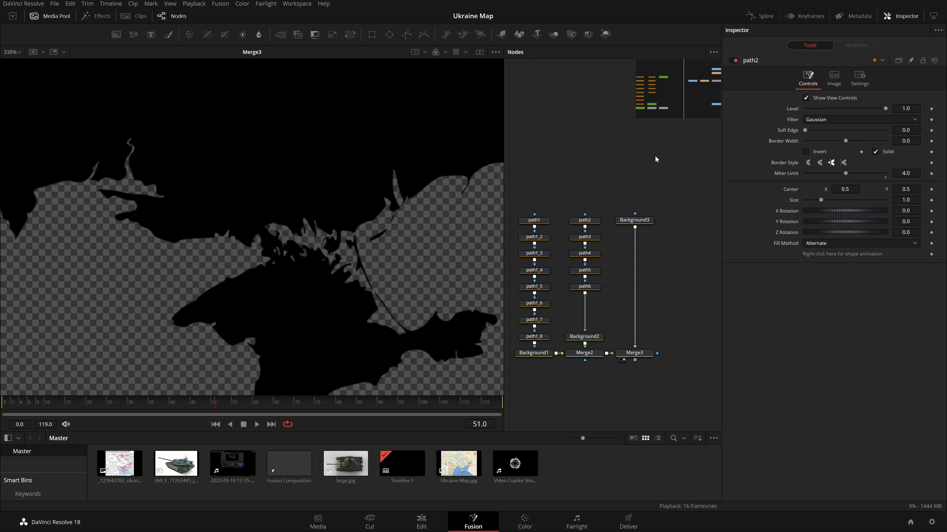
key(ctrl+f)
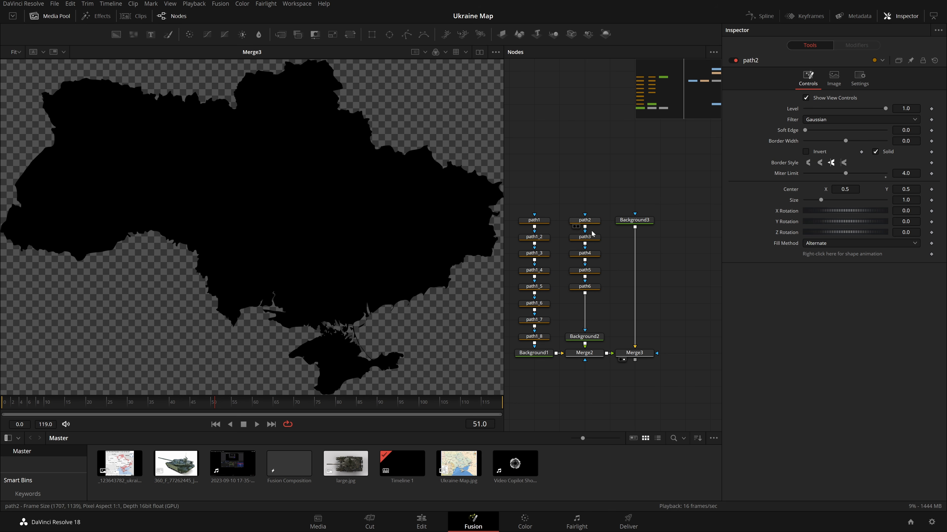
Select each path node again, from path2 to path6 and from path1_8 back up to path1.
click(593, 221)
click(595, 239)
click(593, 255)
click(593, 271)
click(595, 288)
click(543, 329)
click(544, 321)
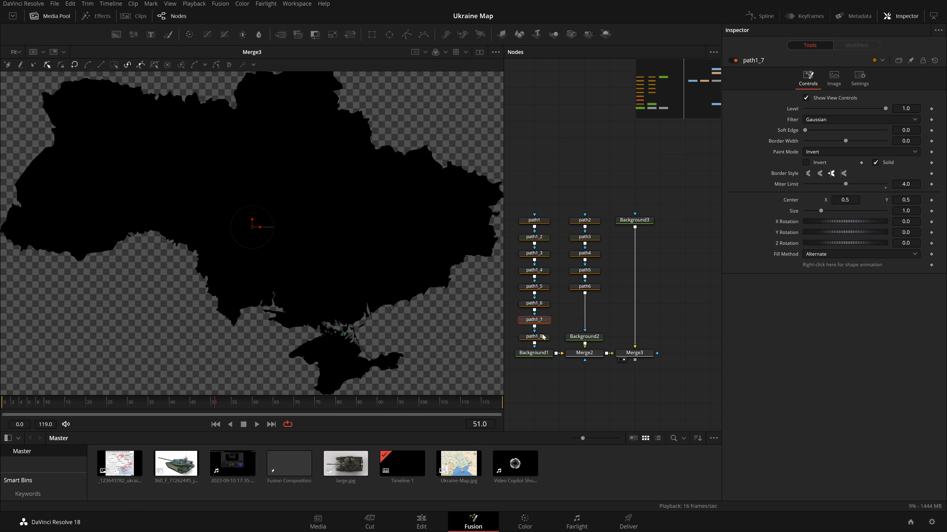
click(544, 338)
click(544, 305)
click(543, 287)
click(543, 271)
click(544, 254)
click(544, 238)
click(544, 220)
Detach path1 from the path chain, move the other path nodes aside and connect path1 to Background1.
mouse_move(545, 226)
mouse_down()
mouse_move(563, 251)
mouse_move(560, 230)
mouse_up()
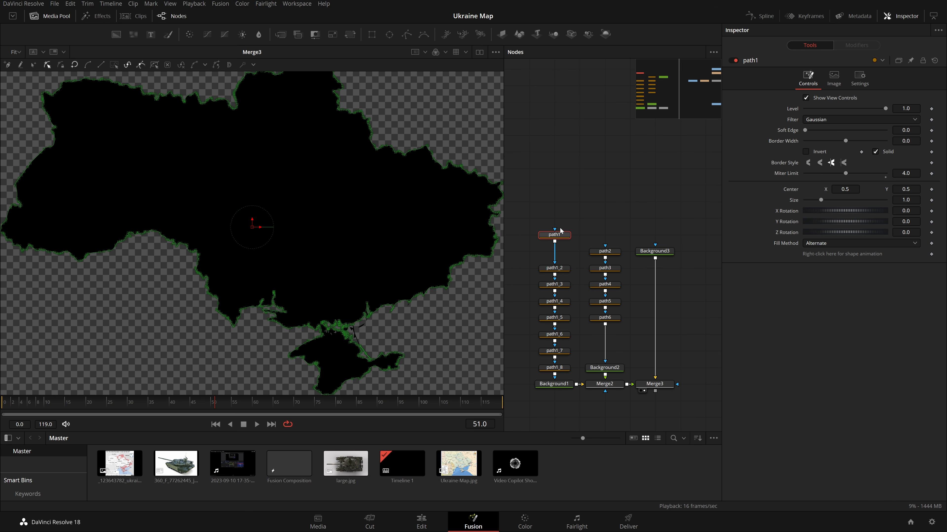
click(583, 227)
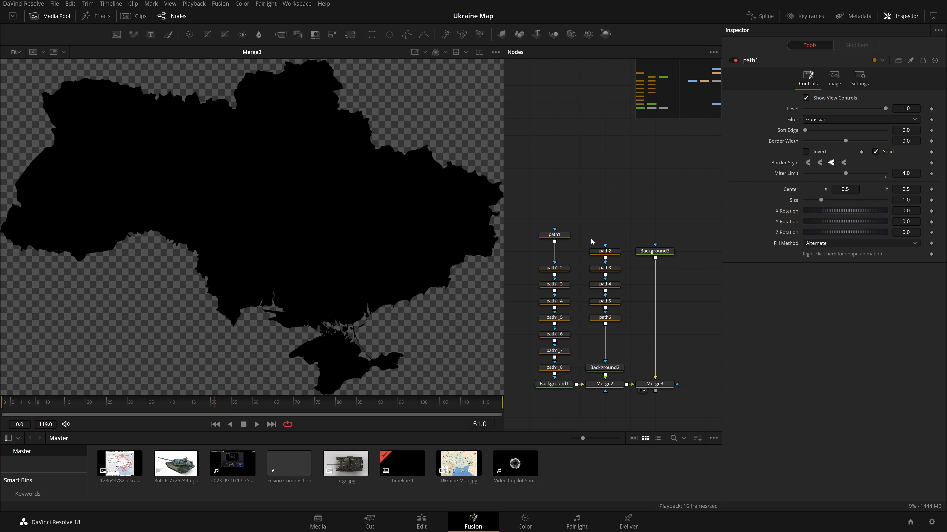
drag(518, 242, 503, 364)
ctrl+click(564, 367)
drag(595, 353, 546, 358)
drag(615, 354, 535, 347)
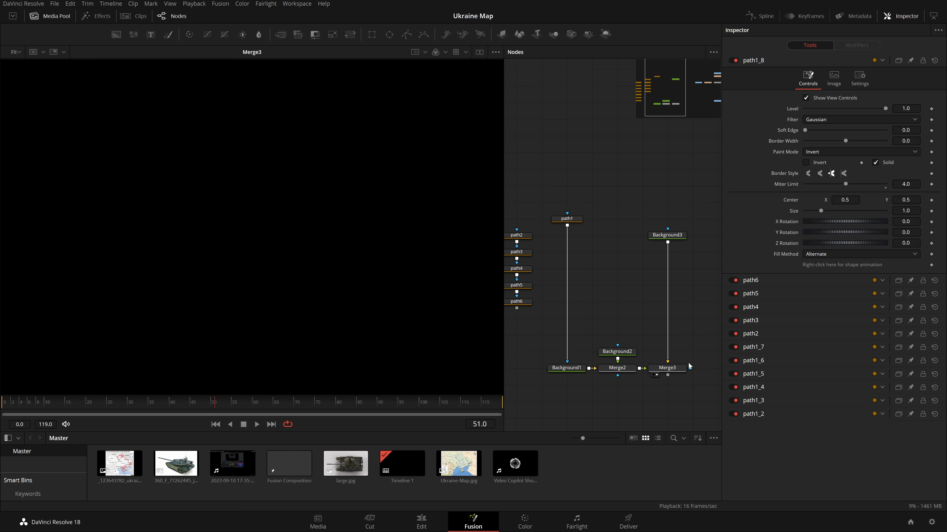
Move path1, Background2 and Background3 to new positions, then undo those moves.
drag(573, 218, 573, 317)
click(557, 375)
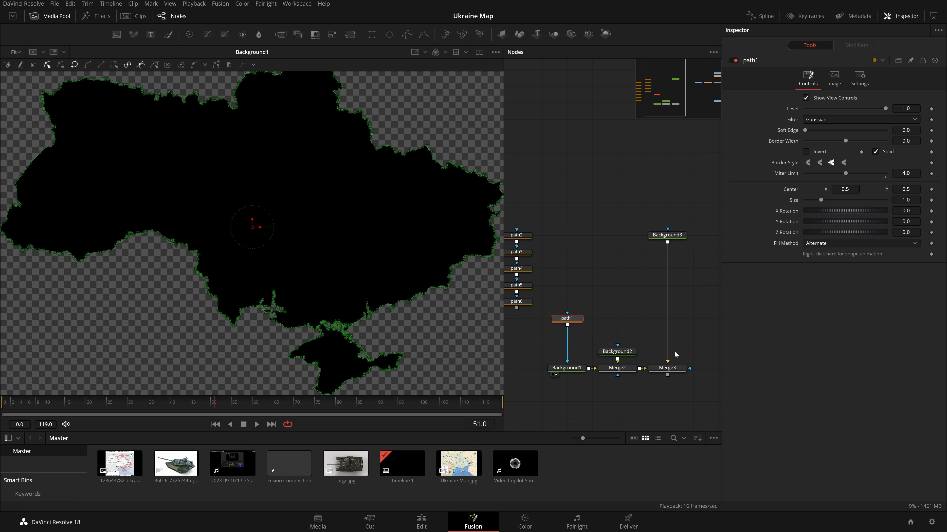
click(622, 309)
click(602, 375)
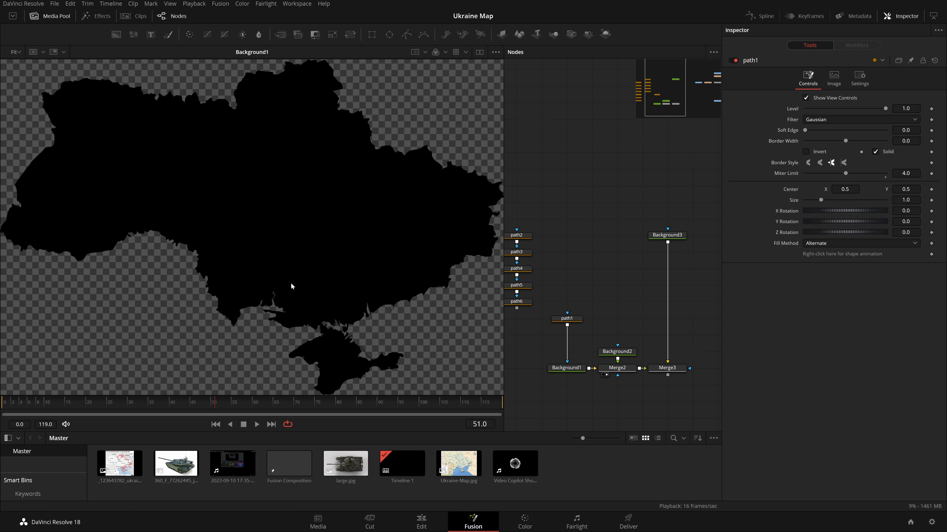
click(625, 354)
drag(626, 356, 624, 336)
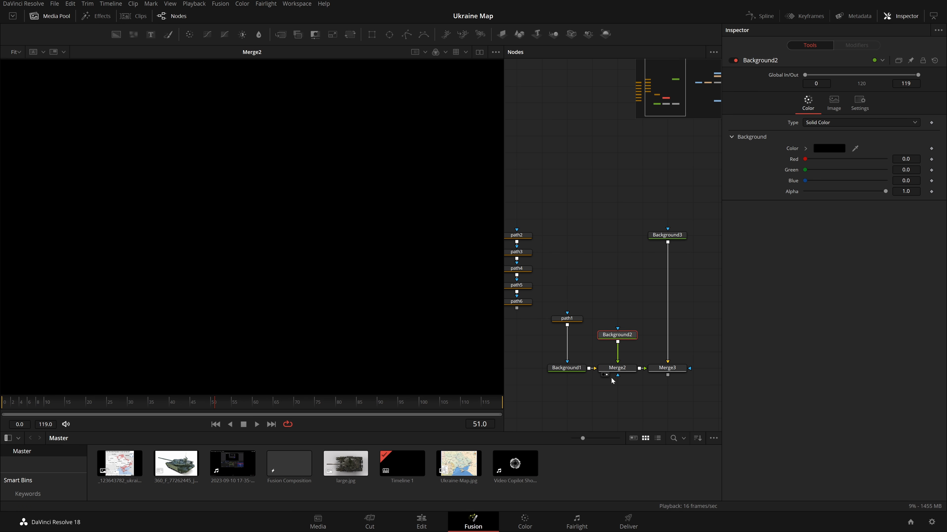
drag(667, 235, 667, 334)
drag(612, 309, 623, 391)
key(ctrl+z)
key(ctrl+z)
key(ctrl+z)
key(ctrl+z)
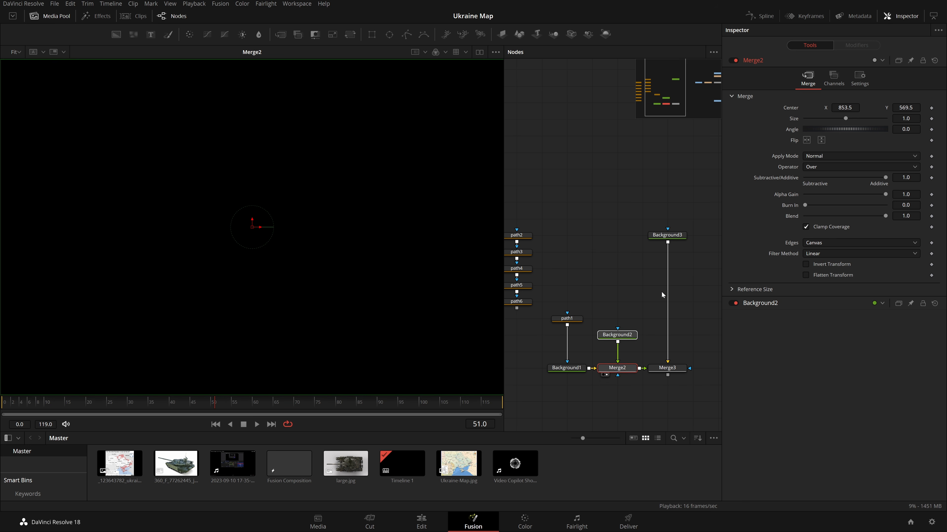
Move the path chains with Background2 and Merge2 away, keeping path1 feeding Background1, and lower Background3.
drag(549, 233, 630, 397)
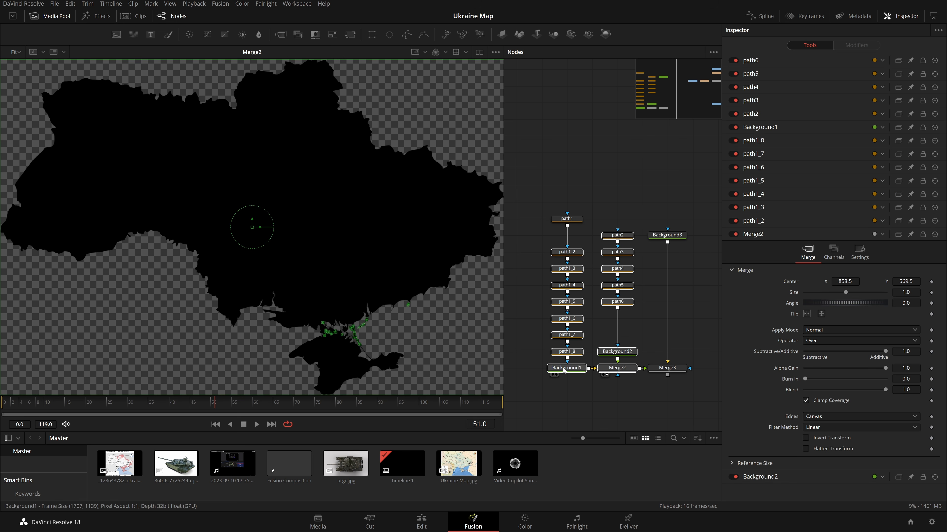
scroll(622, 371, down, 2)
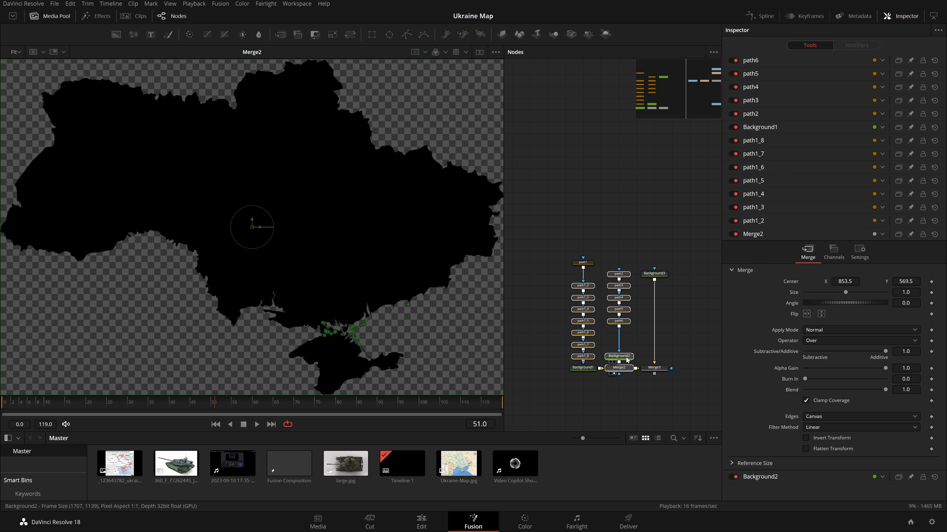
drag(626, 359, 554, 171)
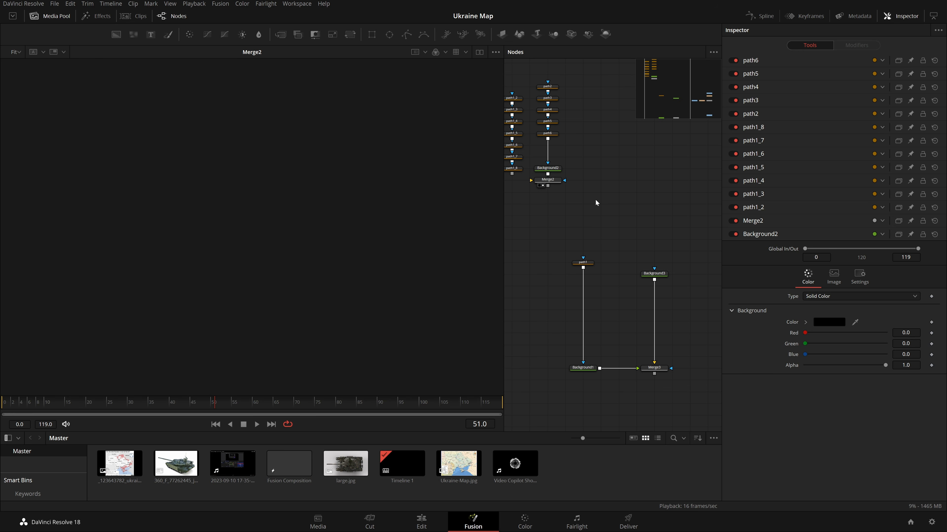
scroll(611, 227, up, 4)
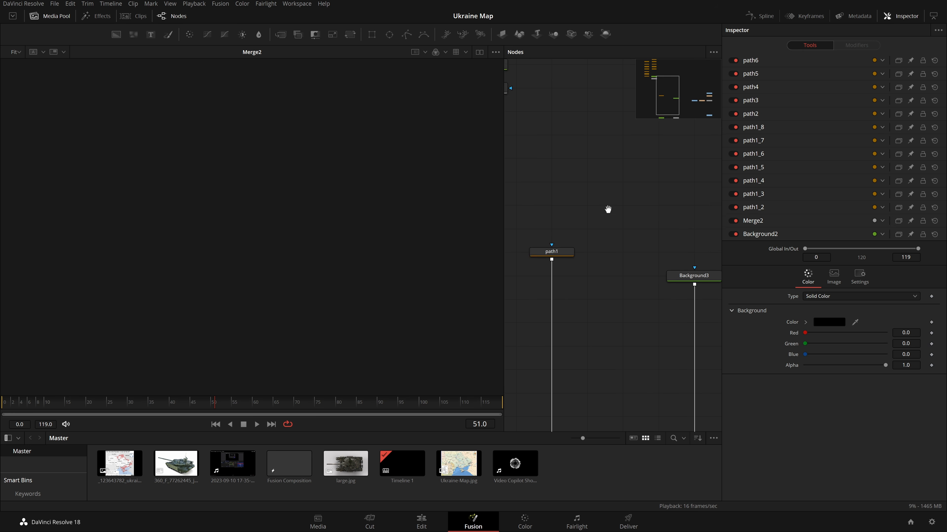
drag(554, 182, 555, 346)
drag(694, 206, 694, 348)
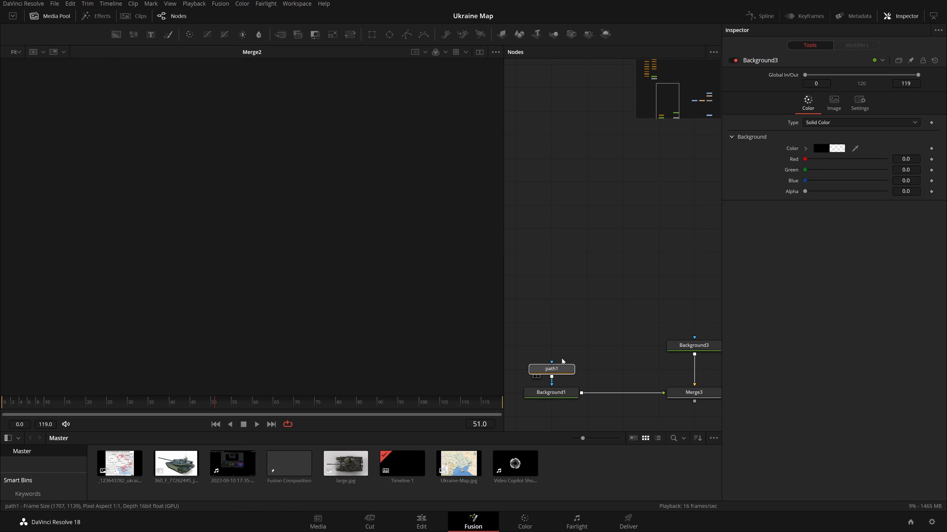
Display path1 in the viewer and reposition path1 and Background1 in the node graph.
click(563, 348)
key(1)
scroll(619, 266, down, 2)
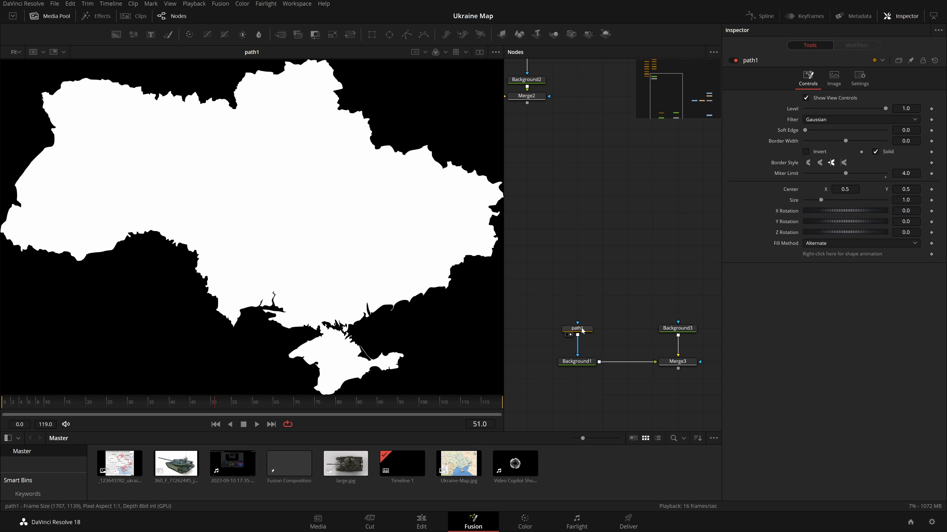
drag(630, 302, 582, 306)
click(569, 306)
drag(644, 284, 649, 263)
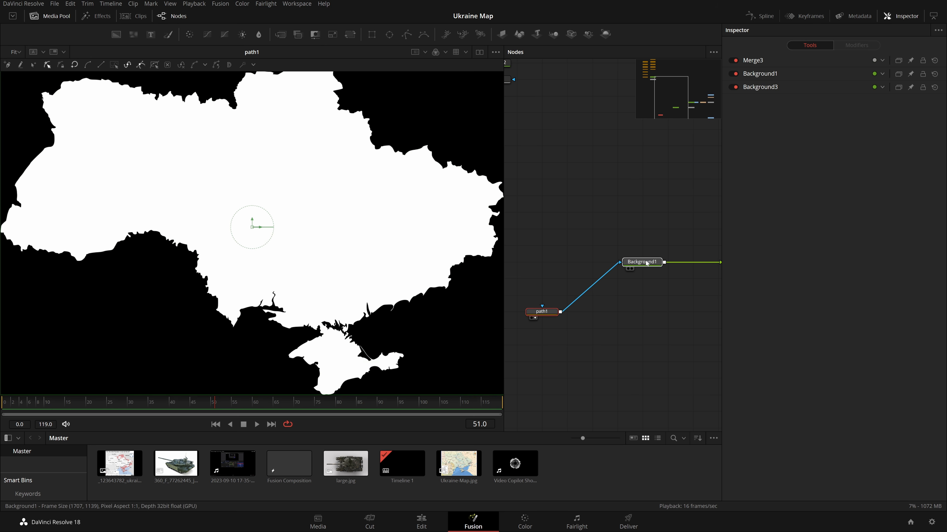
Merge Background1's Ukraine shape into the main map composite and delete the unneeded nodes.
drag(665, 330, 616, 337)
drag(507, 320, 639, 247)
scroll(610, 275, down, 4)
scroll(608, 269, up, 3)
scroll(682, 323, up, 2)
key(2)
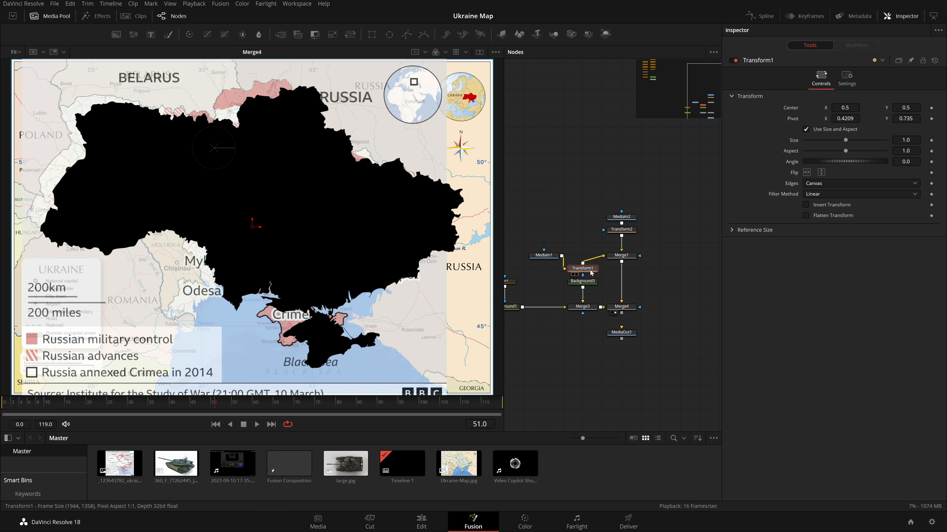
drag(590, 270, 570, 324)
key(Delete)
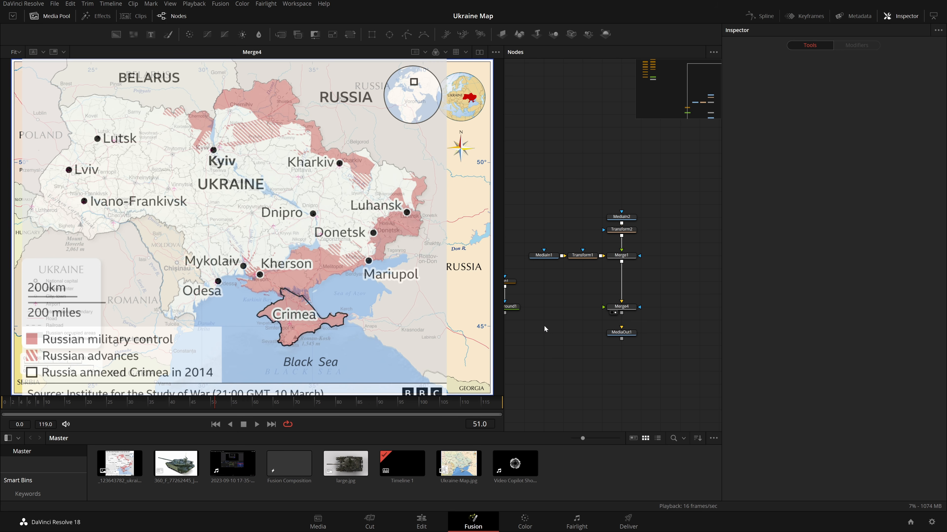
Rearrange the path1 and Background1 nodes so Background1 feeds Merge4 in the node graph.
drag(503, 314, 547, 285)
drag(581, 310, 622, 311)
scroll(620, 313, up, 4)
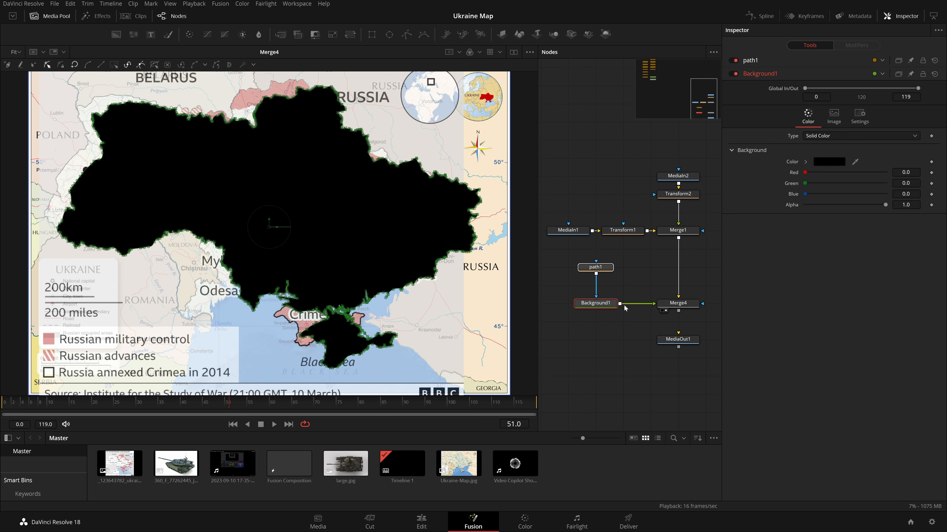
drag(601, 308, 574, 308)
click(610, 293)
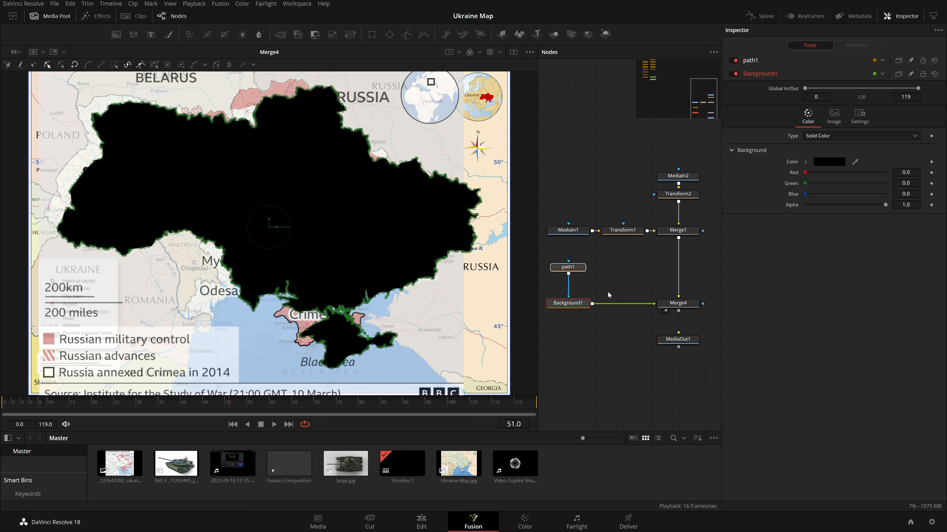
Insert a Transform node between Background1 and Merge4.
click(585, 304)
key(shift+space)
text(xf)
key(Return)
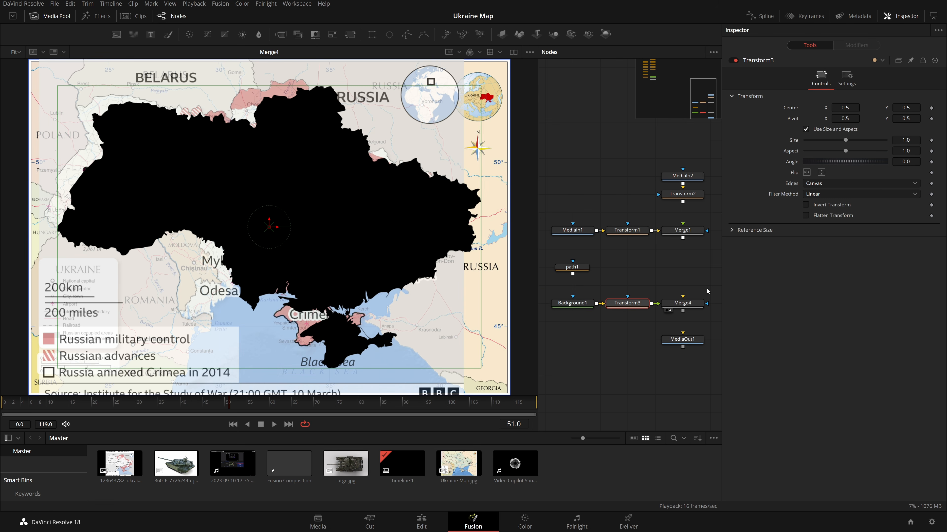
Lower path1's Level to 0.305 so the Ukraine shape becomes see-through over the map.
drag(845, 108, 826, 122)
click(571, 267)
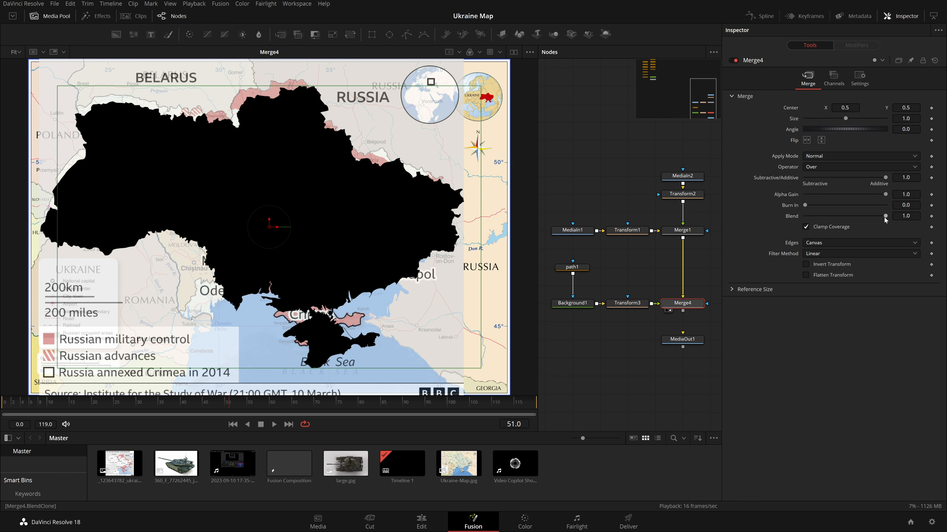
drag(885, 217, 834, 221)
Try moving Transform3's center in the viewer, then reset its center to 0.5 and 0.5.
click(627, 303)
drag(252, 226, 246, 206)
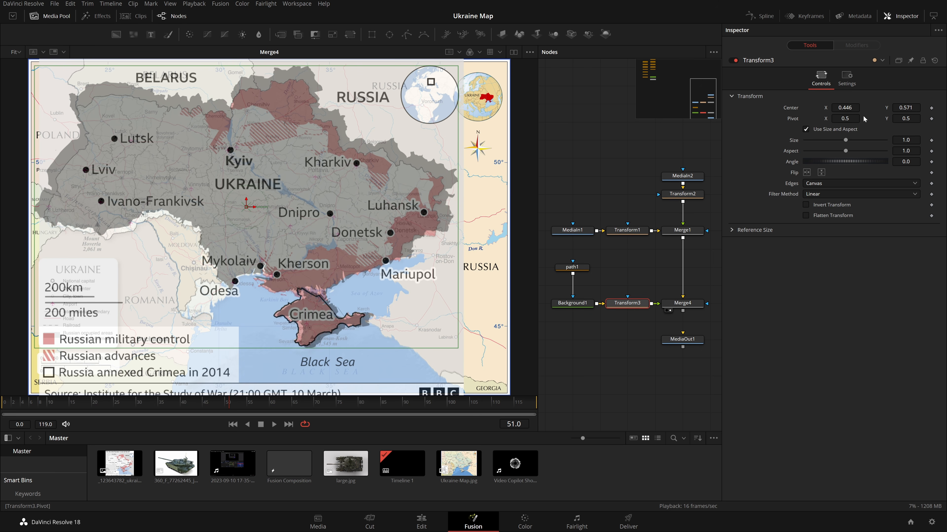
double_click(845, 107)
text(.5)
key(Tab)
text(.5)
key(Tab)
Increase Transform2's size to 1.363.
click(679, 192)
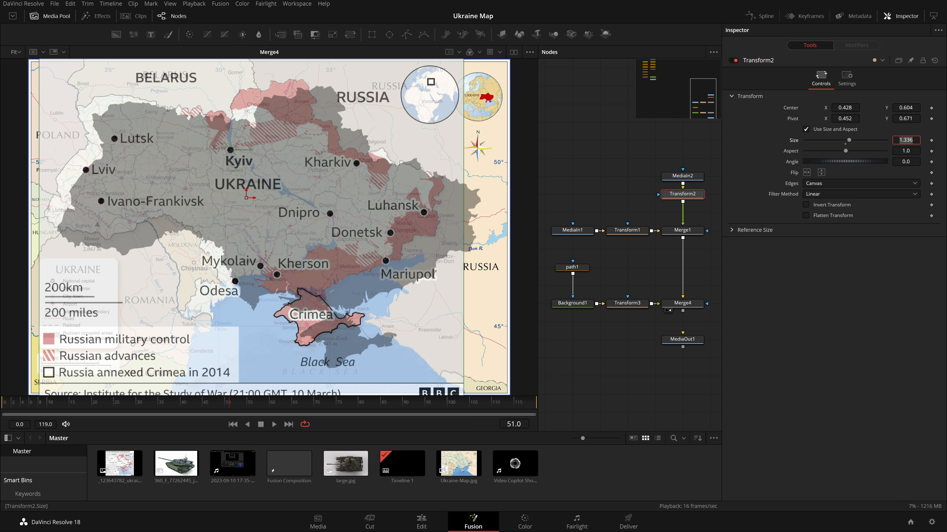
drag(905, 141, 936, 141)
drag(506, 178, 471, 204)
drag(906, 141, 904, 140)
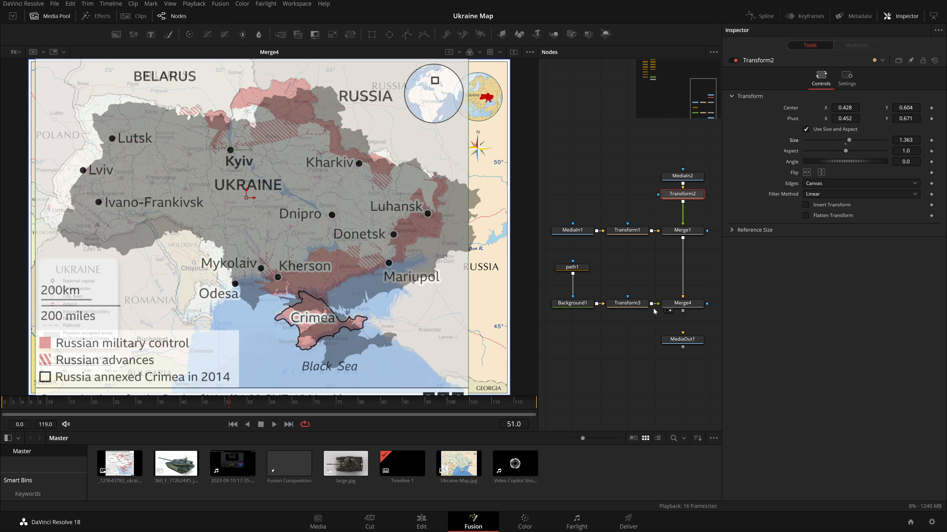
Align the Ukraine shape by setting Transform3's center to 0.442, 0.546 and size to 0.966.
click(633, 303)
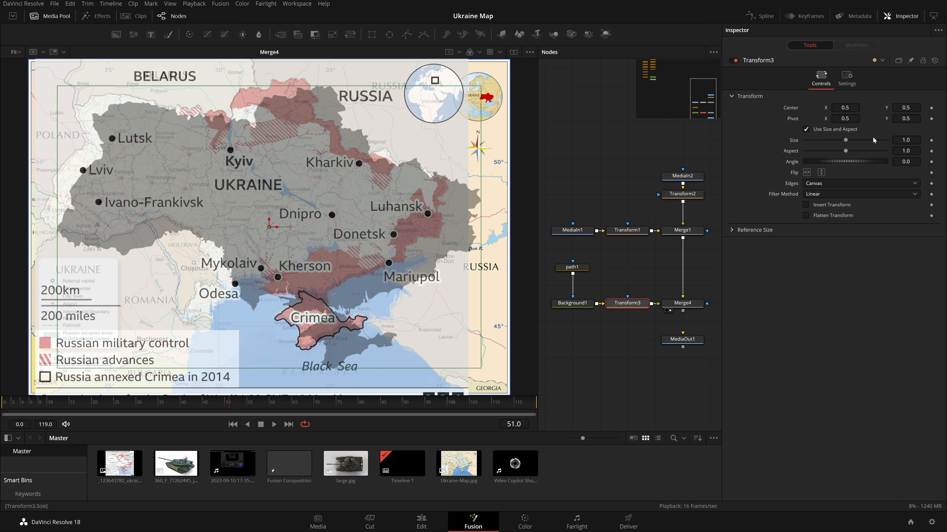
drag(847, 108, 840, 108)
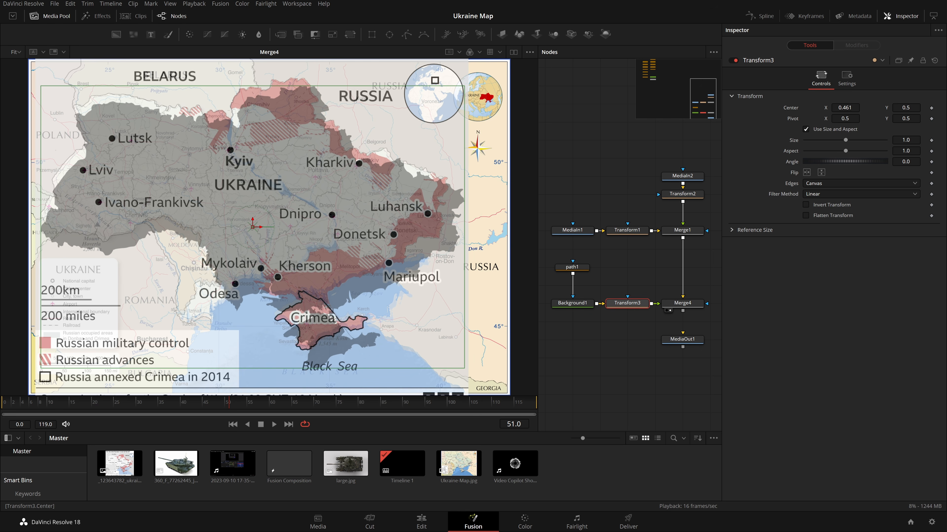
drag(905, 108, 911, 108)
drag(844, 108, 842, 108)
drag(906, 107, 891, 140)
drag(844, 108, 843, 108)
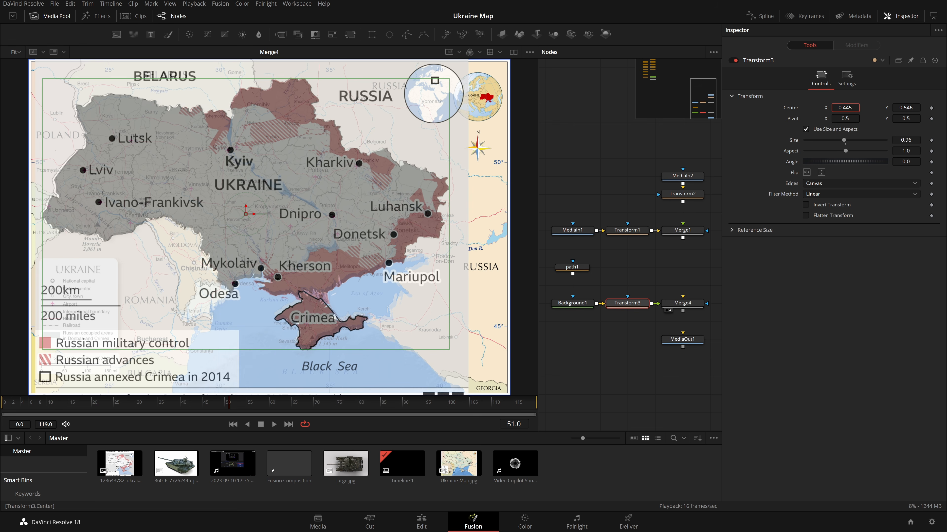
drag(905, 140, 908, 139)
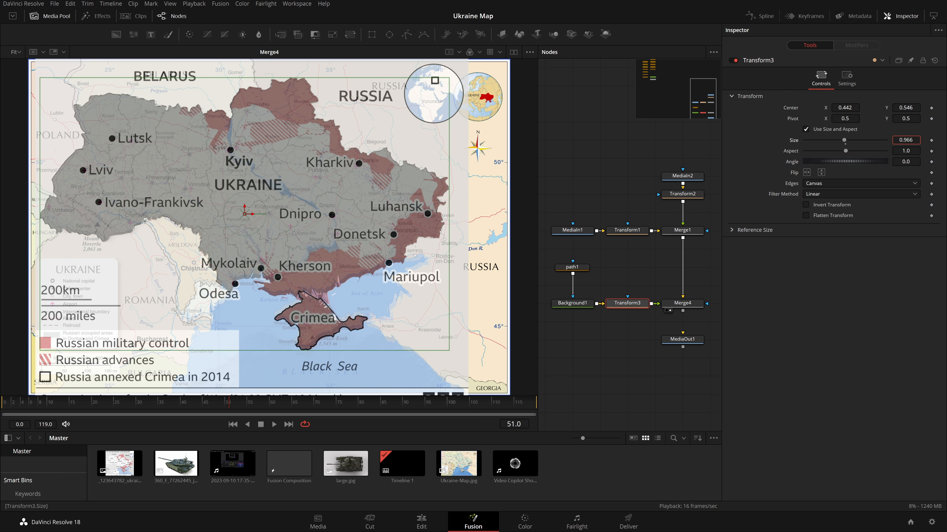
Select Background1, path1 and Transform3 and move them left in the node graph.
click(707, 262)
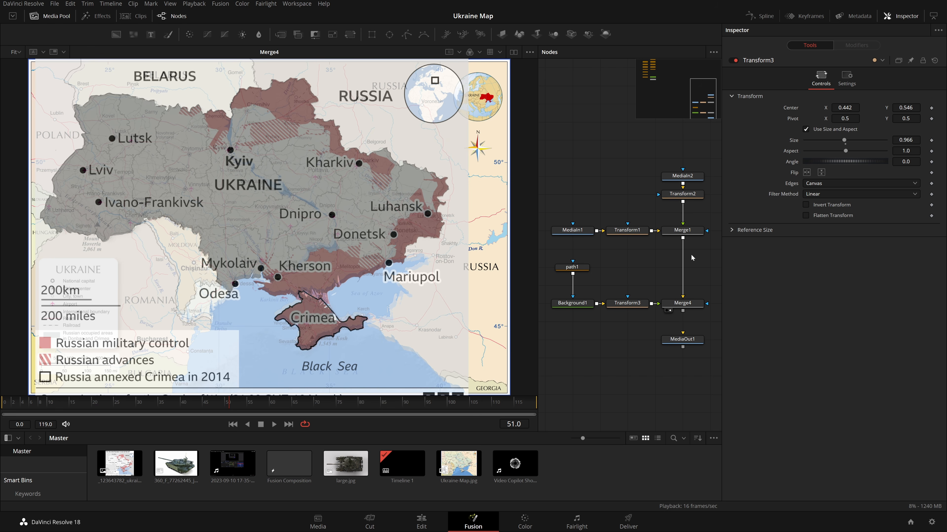
click(627, 303)
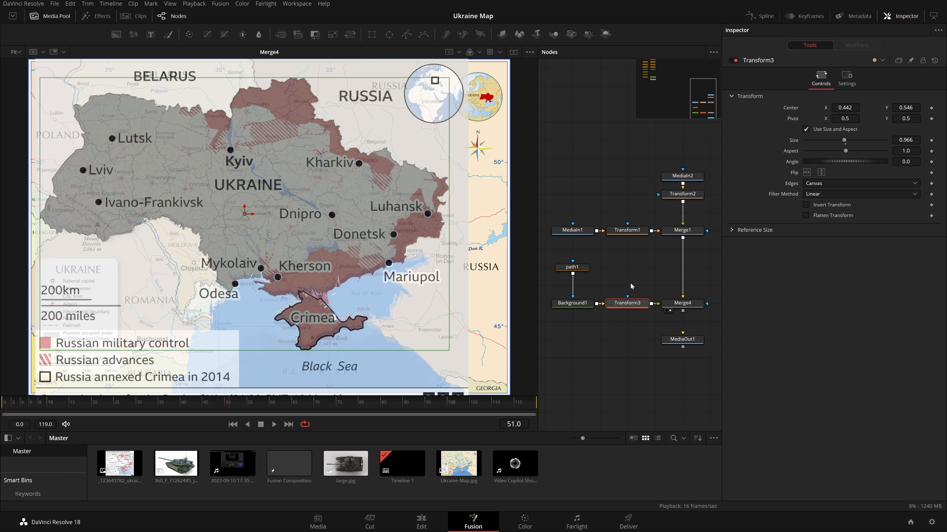
ctrl+click(572, 302)
drag(647, 259, 542, 344)
drag(641, 303, 614, 303)
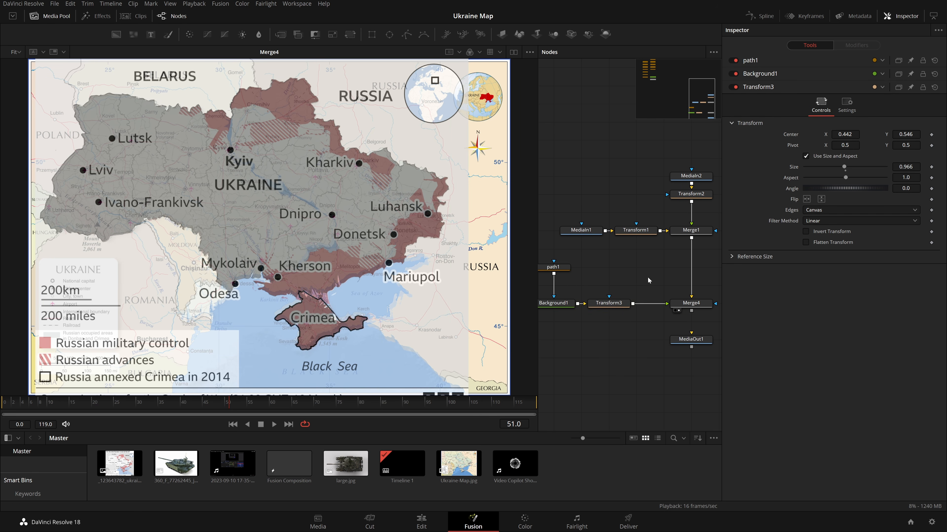
click(652, 268)
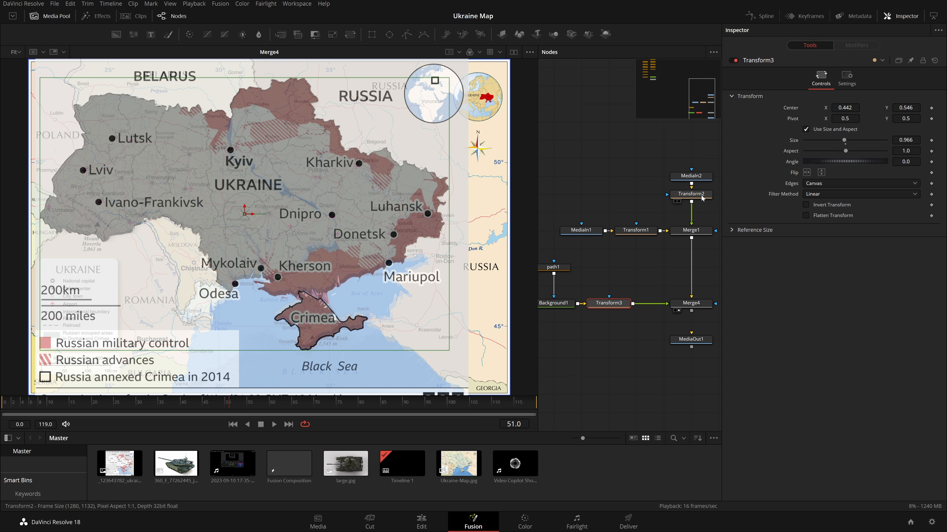
Fine-tune Transform3's size to 0.942 and center Y to 0.551.
click(689, 193)
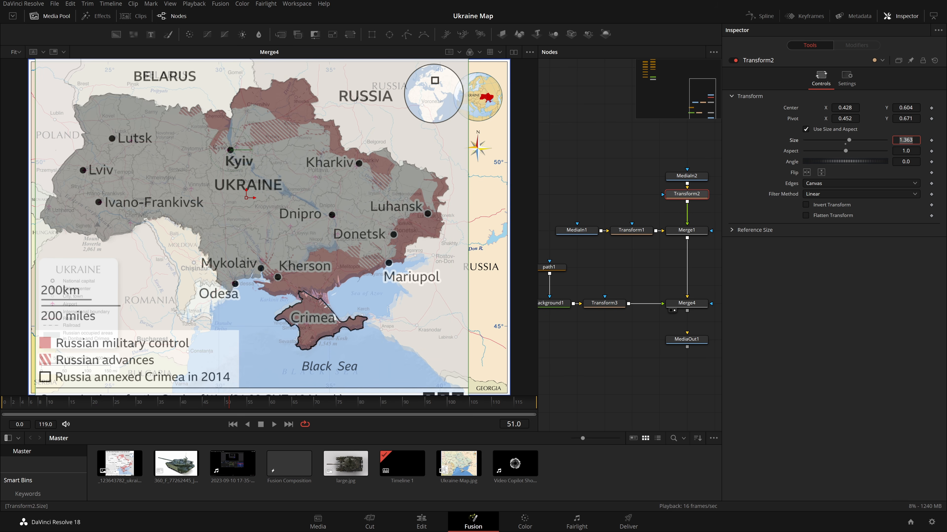
click(860, 291)
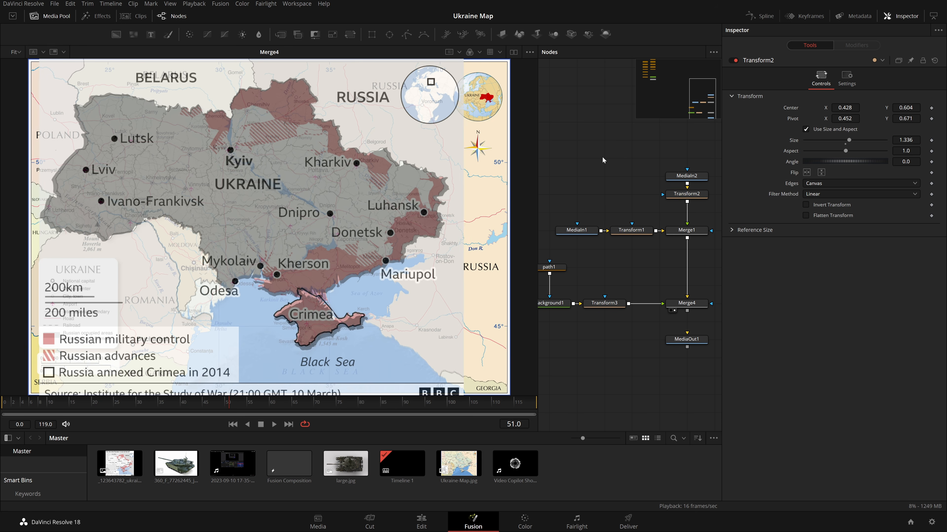
click(604, 303)
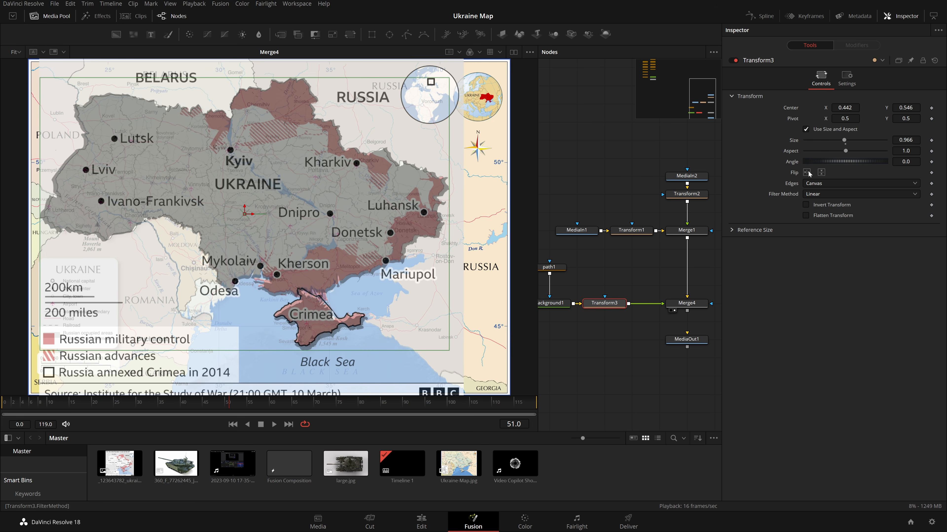
drag(905, 141, 895, 140)
drag(905, 108, 907, 108)
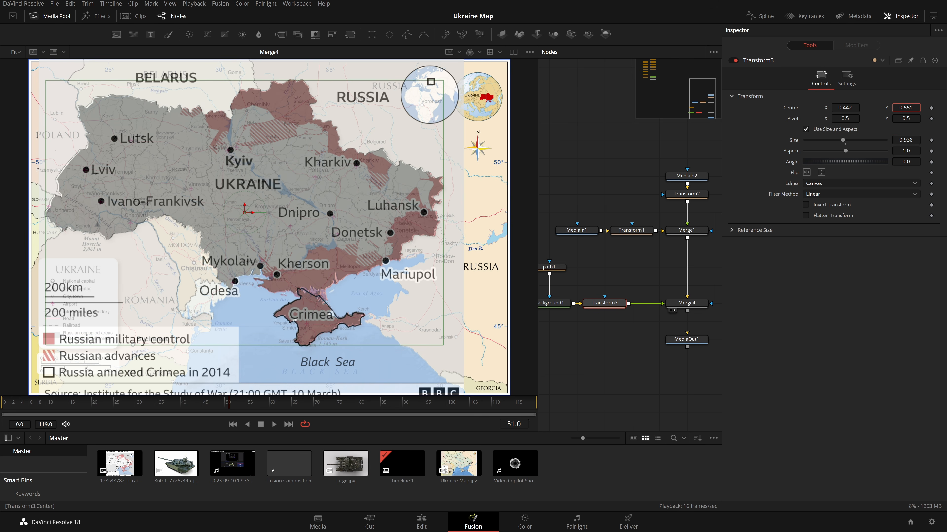
drag(906, 141, 907, 141)
Zoom into the viewer to inspect how the shape's edges line up with the map borders.
scroll(472, 193, up, 10)
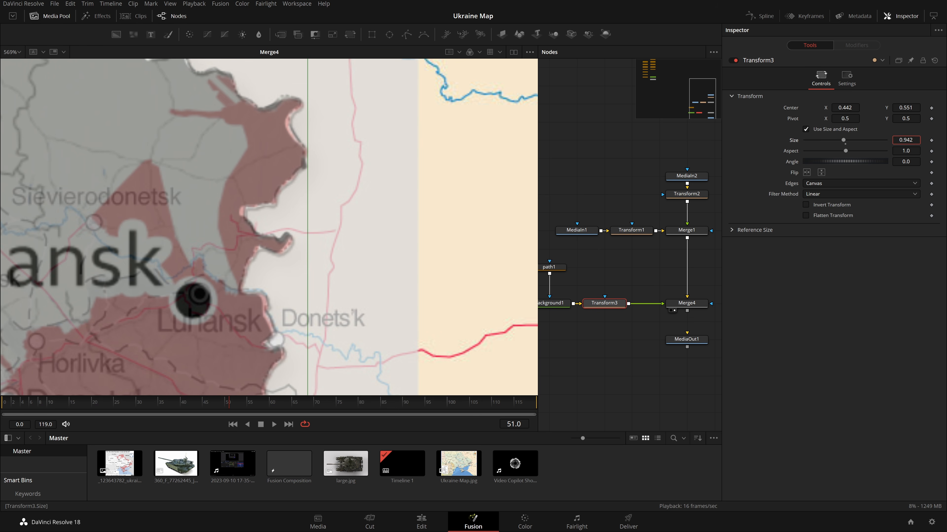
scroll(295, 268, down, 5)
scroll(395, 227, left, 15)
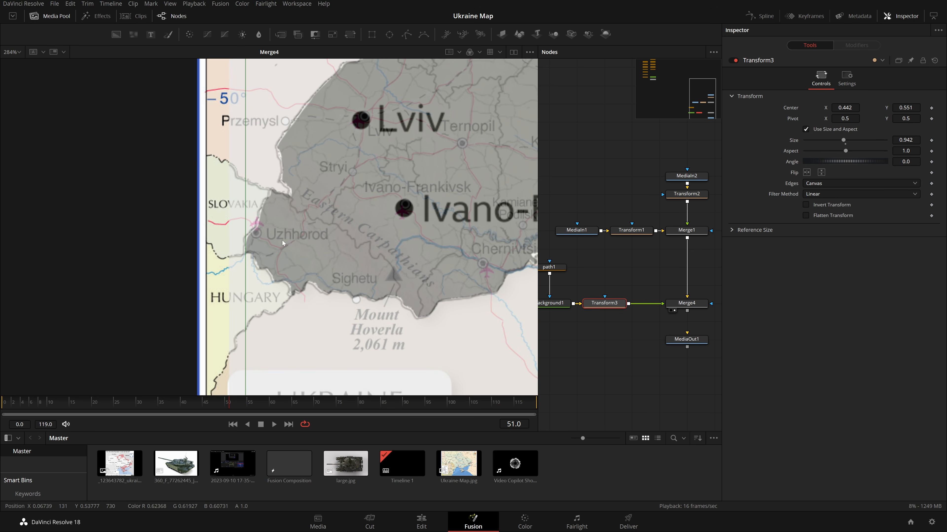
scroll(282, 239, up, 2)
scroll(326, 231, up, 5)
scroll(295, 242, up, 3)
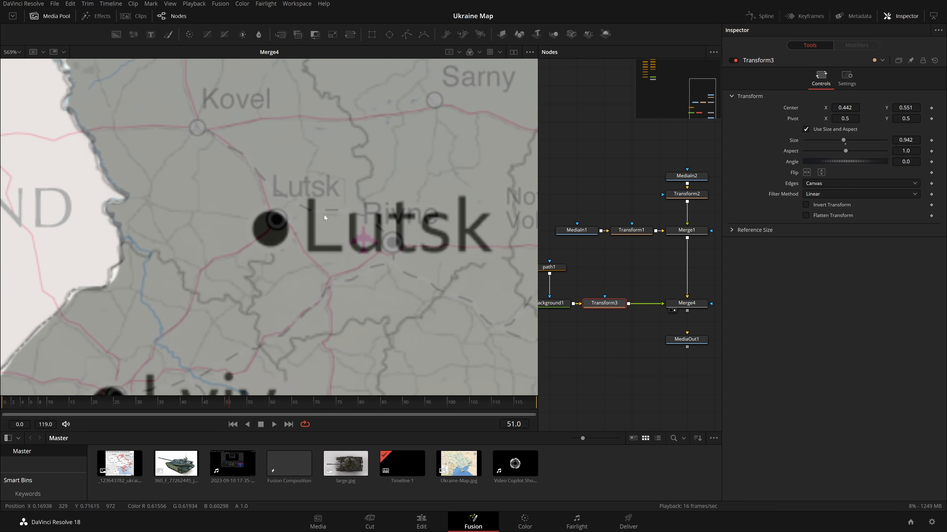
scroll(295, 243, down, 3)
scroll(210, 264, up, 1)
scroll(349, 235, right, 8)
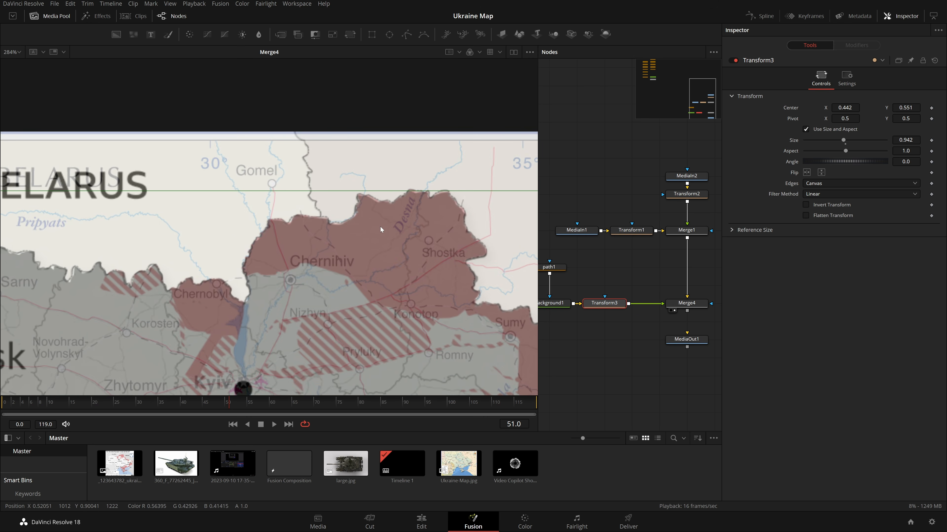
scroll(380, 226, up, 1)
Nudge Transform3's center Y and size while checking Crimea and the northern border, undoing the size change.
drag(902, 108, 901, 108)
scroll(329, 252, down, 3)
scroll(329, 251, down, 10)
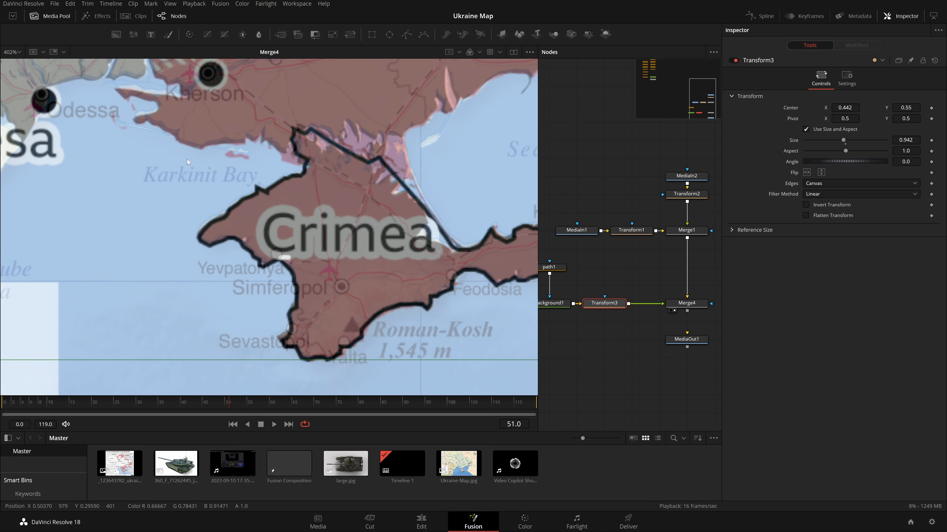
drag(903, 106, 907, 106)
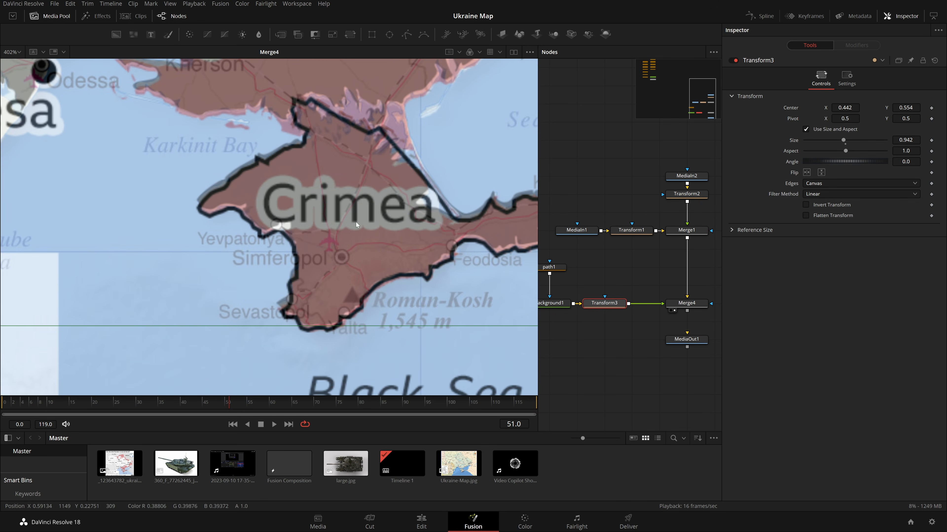
scroll(347, 225, down, 4)
drag(417, 121, 391, 275)
scroll(315, 174, up, 4)
drag(906, 140, 904, 140)
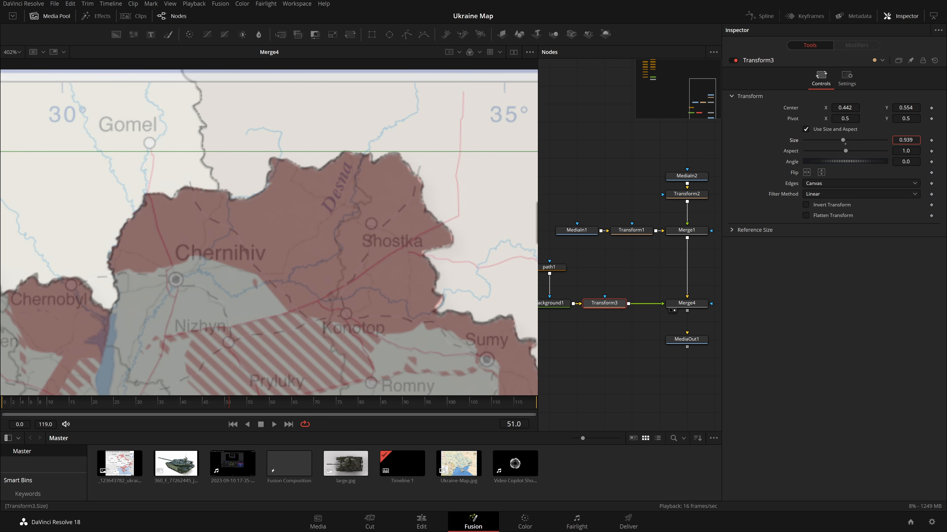
key(ctrl+z)
drag(905, 108, 903, 108)
Set Transform3's center Y to 0.551 and size to 0.944.
scroll(444, 237, down, 15)
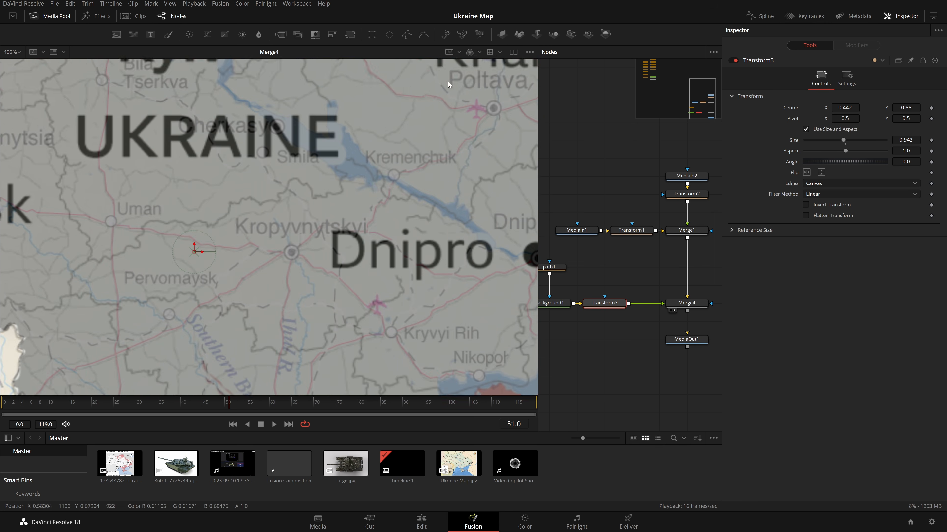
scroll(410, 287, down, 5)
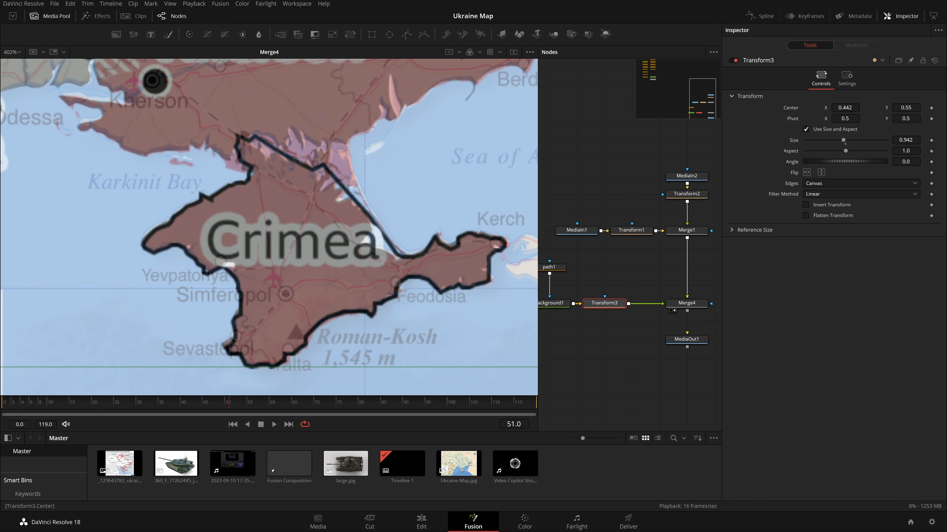
drag(906, 108, 909, 108)
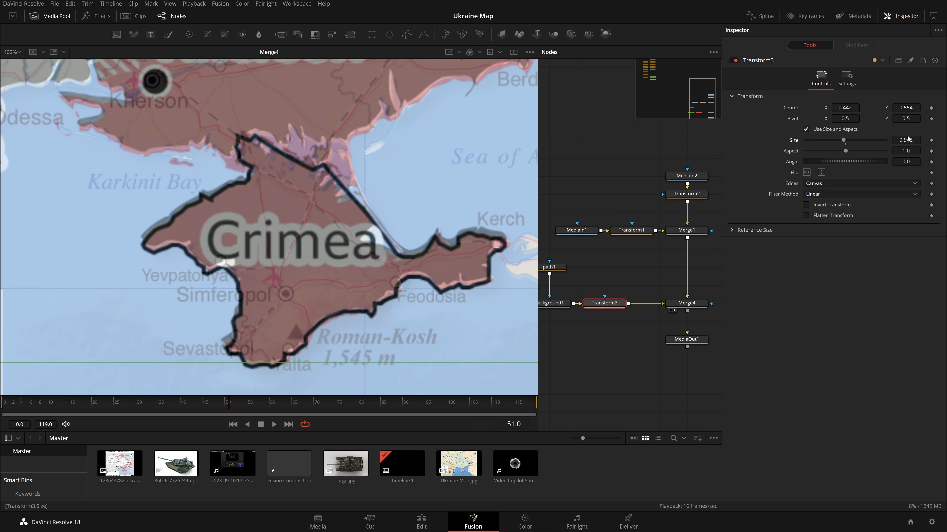
scroll(295, 198, up, 20)
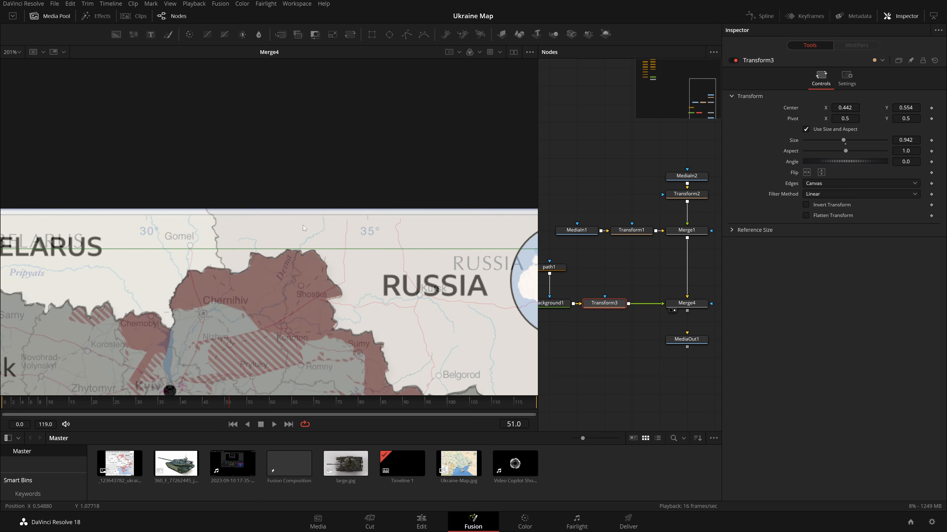
scroll(336, 256, up, 2)
drag(907, 108, 905, 108)
drag(906, 141, 906, 140)
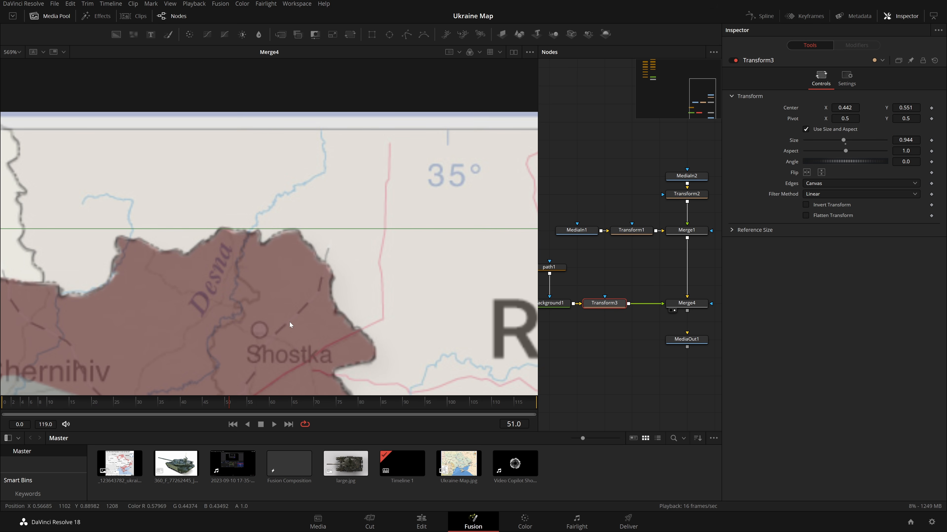
key(ctrl+f)
Reset Merge4's Blend to 1.0.
click(681, 302)
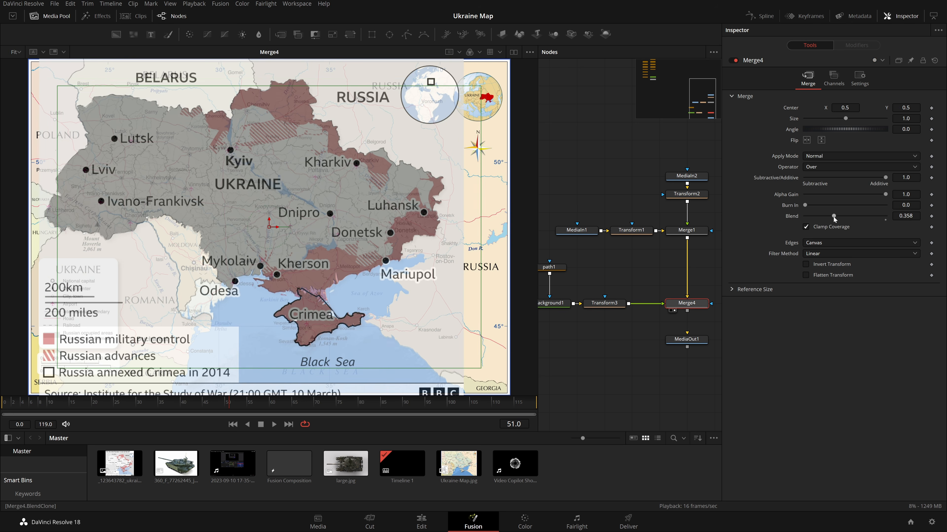
double_click(834, 217)
click(611, 173)
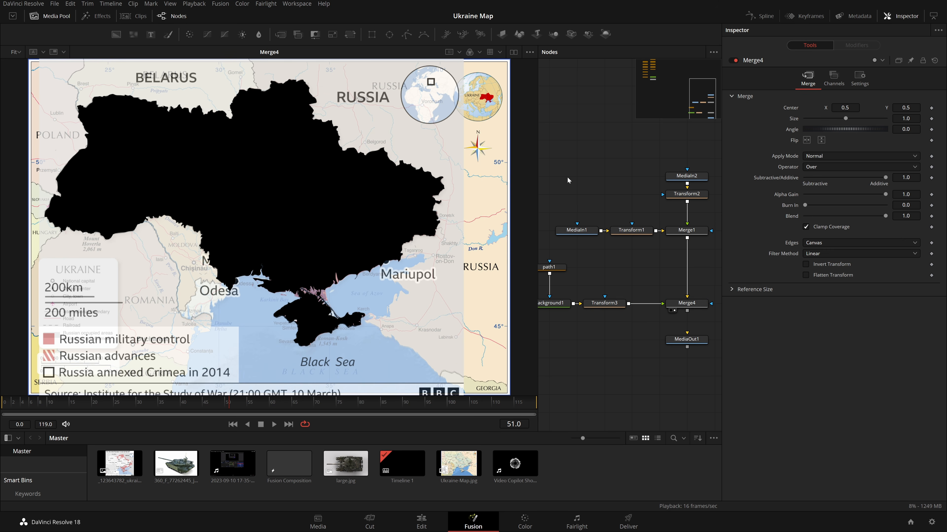
Set Background1's color to pure red by raising Red to 1.0.
drag(618, 272, 664, 227)
click(594, 257)
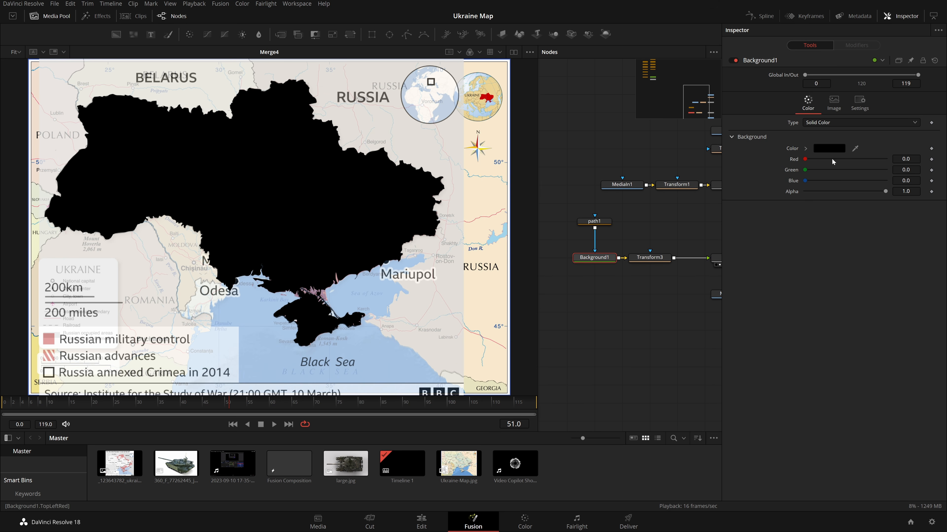
drag(805, 159, 885, 159)
Move the MediaOut1 node lower in the node graph.
click(630, 235)
drag(664, 220, 514, 266)
drag(619, 308, 618, 364)
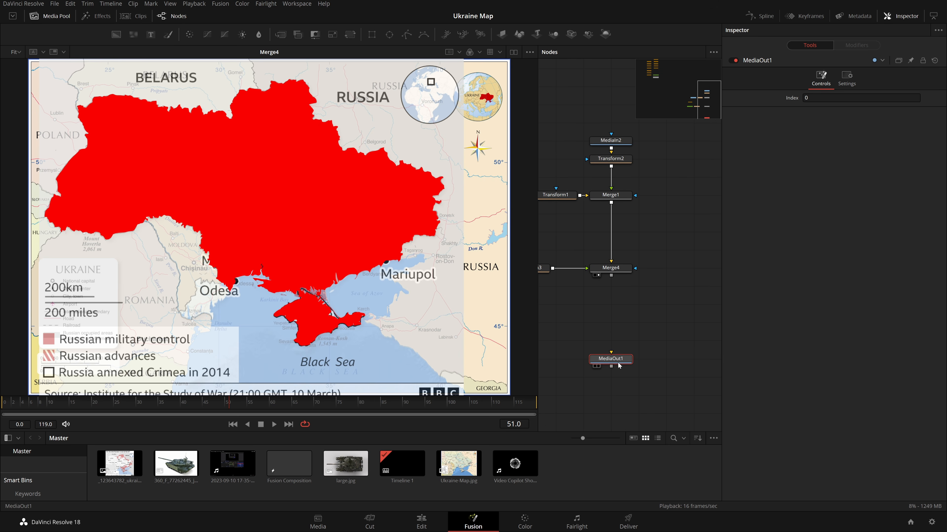
Connect Merge4's output to MediaOut1 and enlarge the viewer to display the final output.
drag(611, 276, 615, 284)
drag(615, 353, 615, 357)
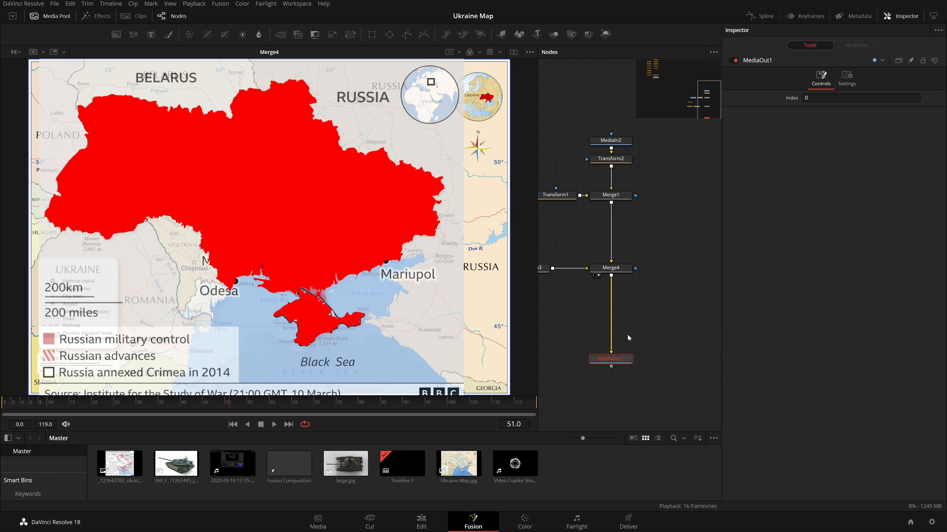
click(62, 18)
drag(528, 290, 461, 287)
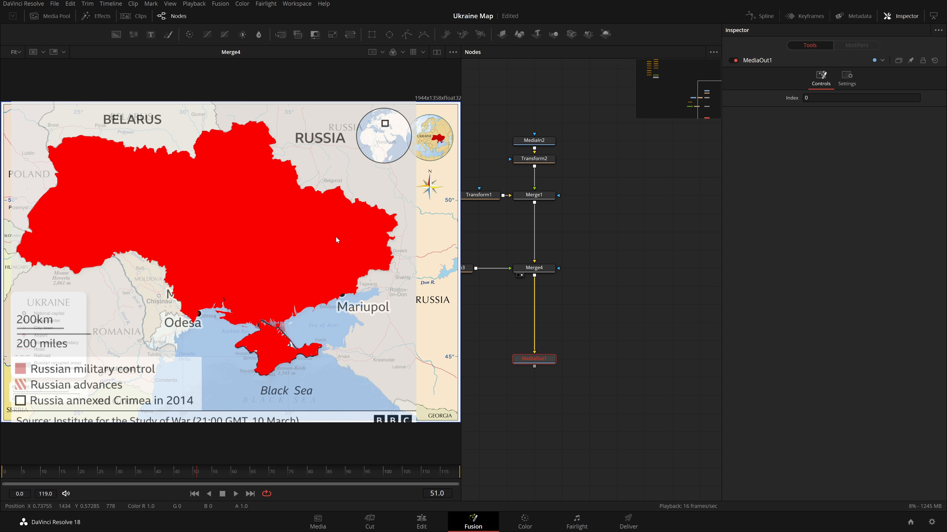
key(1)
click(544, 269)
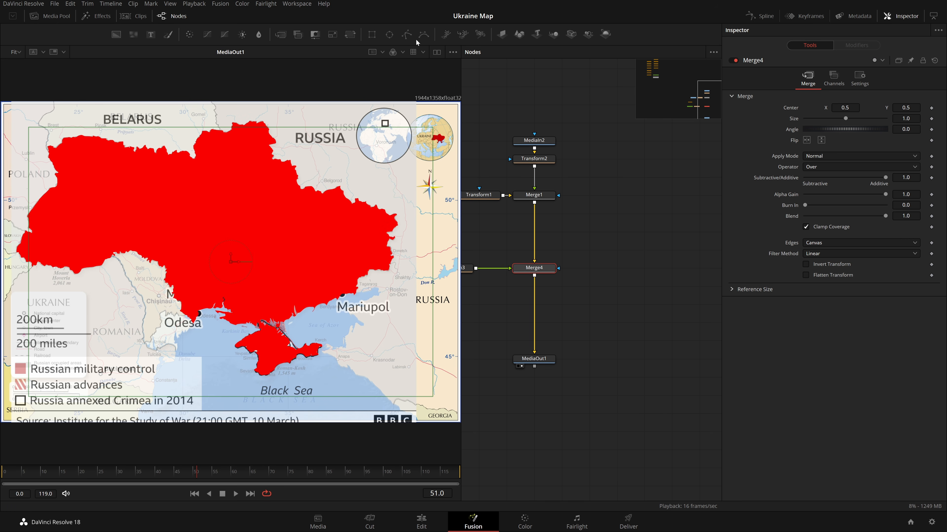
Add a FastNoise node as an effect mask on Merge4.
click(585, 308)
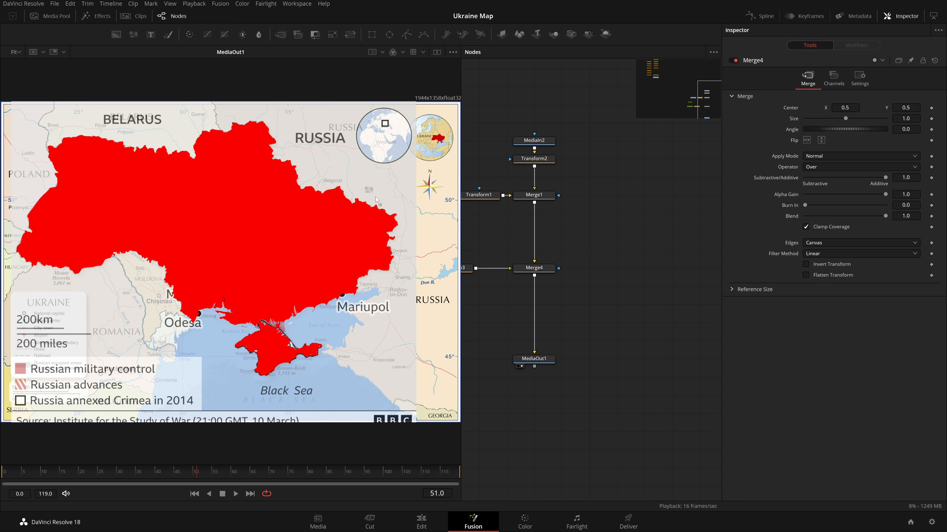
click(605, 268)
drag(593, 269, 544, 269)
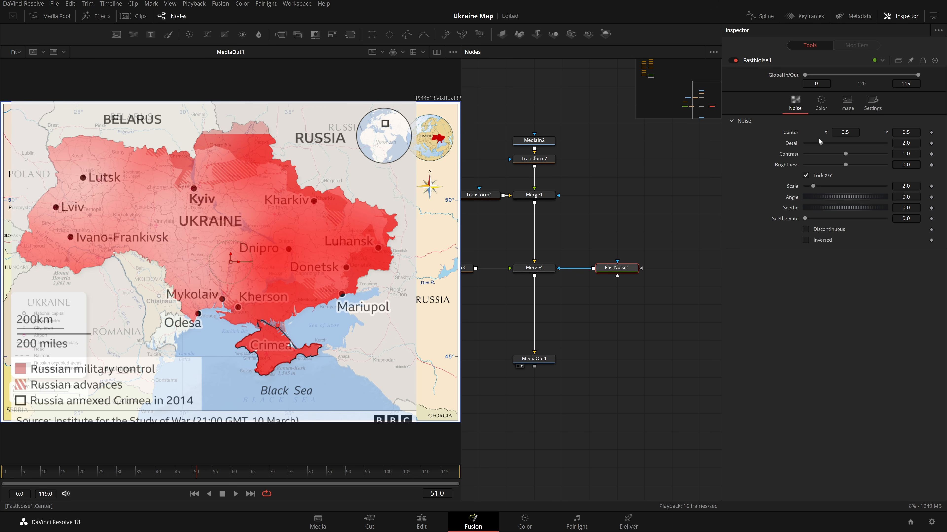
Set the noise's Detail to 10, Contrast to about 3.67, and Scale to 10.
mouse_move(821, 144)
mouse_down()
mouse_move(886, 145)
mouse_move(889, 158)
mouse_move(876, 164)
mouse_move(831, 168)
mouse_move(854, 173)
mouse_move(841, 186)
mouse_up()
click(844, 169)
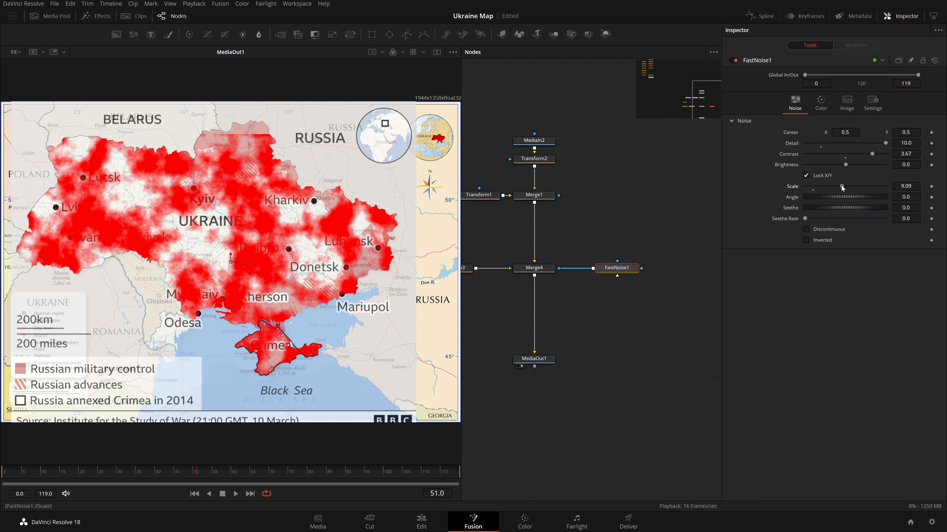
click(906, 186)
text(10)
key(Return)
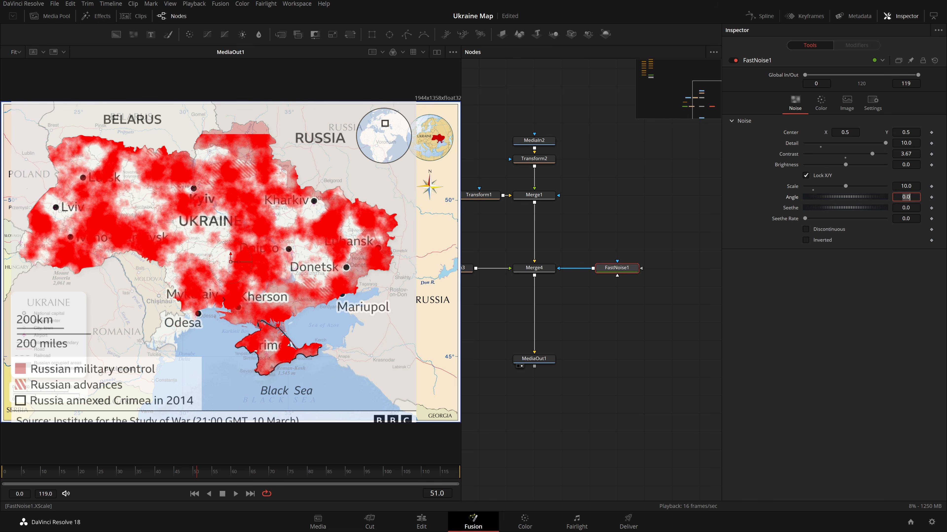
Set the noise's Seethe Rate to 0.1 and save the project.
text(.1)
key(Tab)
click(818, 240)
click(818, 240)
click(818, 239)
click(819, 239)
key(ctrl+s)
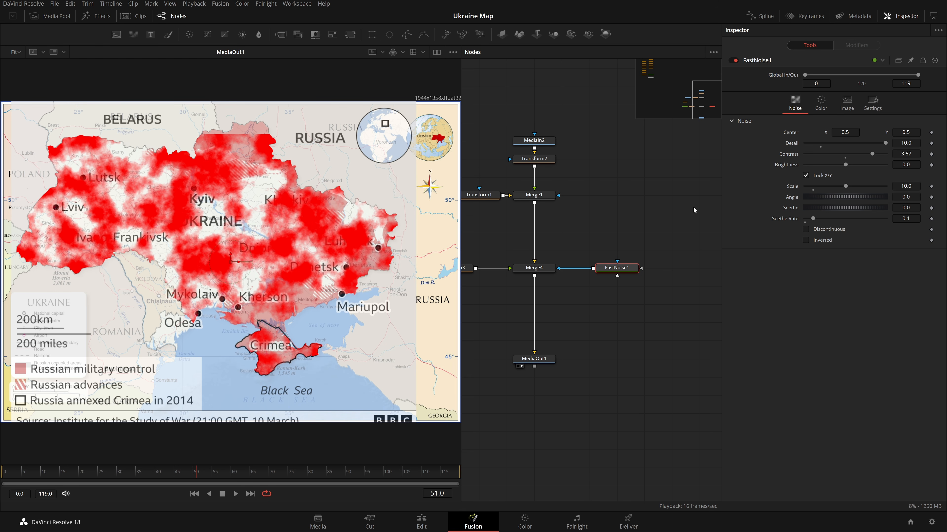
Add an Ellipse mask to FastNoise1 and enlarge it over Ukraine in the viewer.
drag(575, 247, 630, 246)
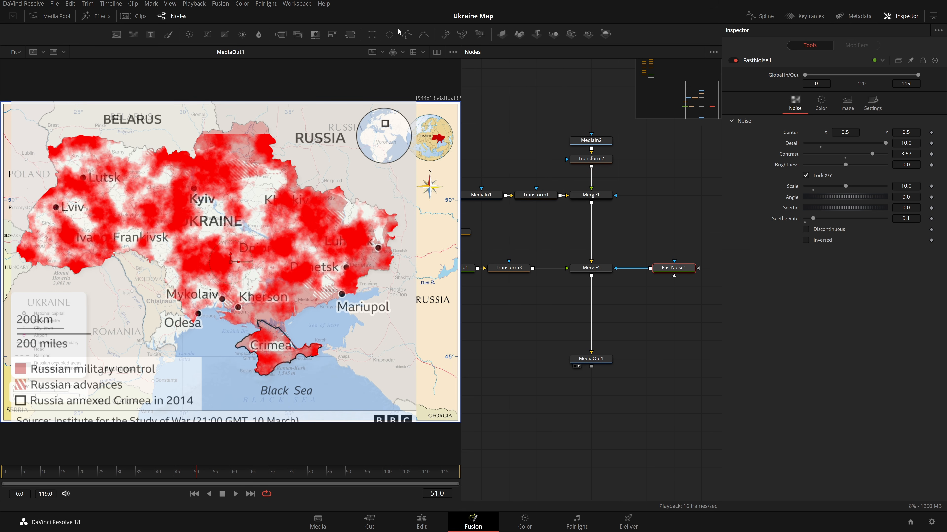
drag(671, 230, 679, 273)
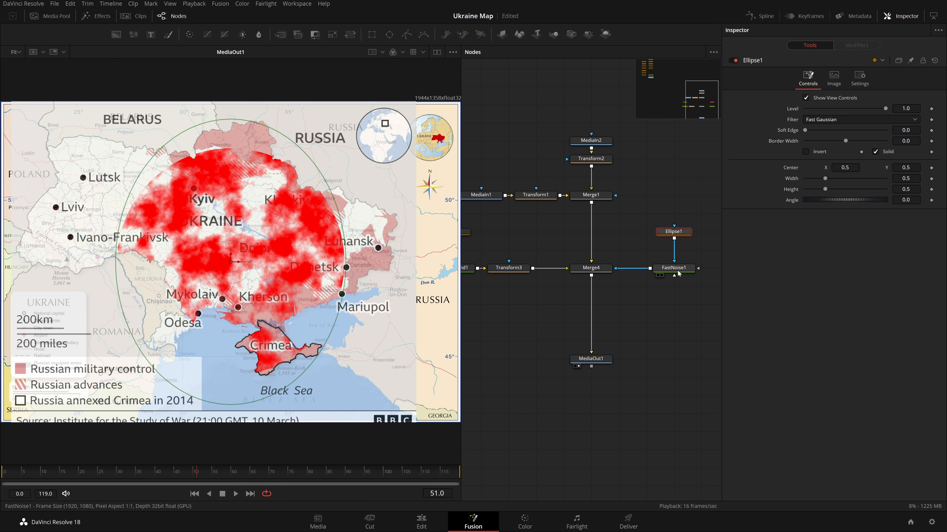
drag(234, 266, 354, 291)
Cut and paste the Ellipse1 and FastNoise1 nodes to detach them from Merge4.
drag(681, 201, 677, 316)
key(ctrl+x)
key(ctrl+v)
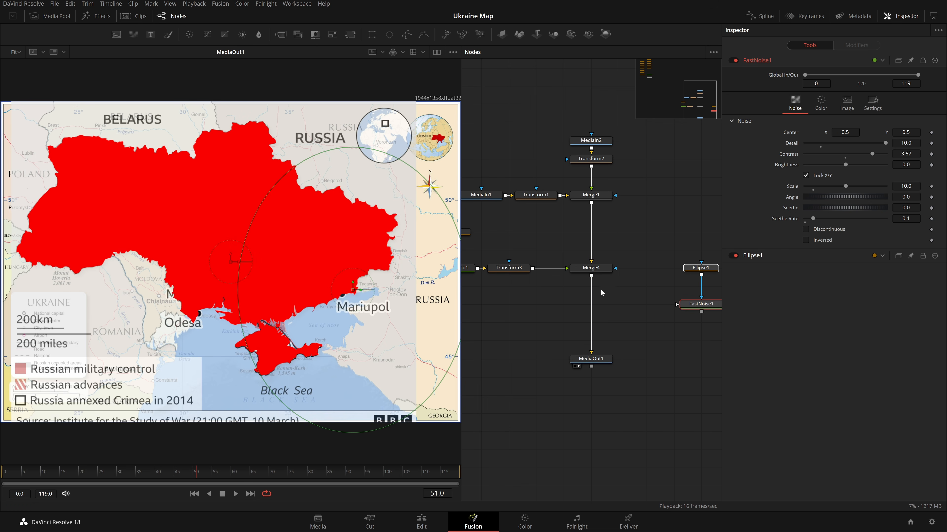
Add a Background node merged after Merge4, swapping the merge inputs so it sits behind the map.
click(592, 269)
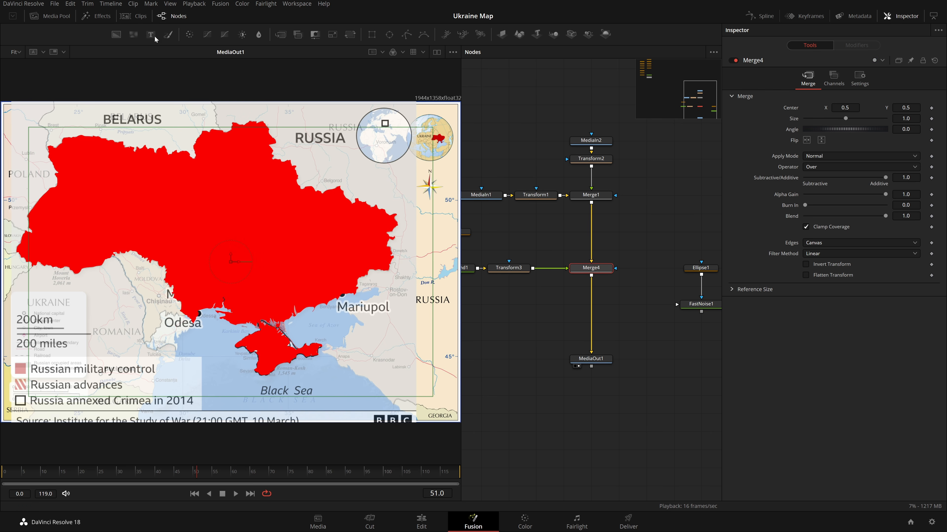
click(117, 34)
drag(645, 284, 590, 301)
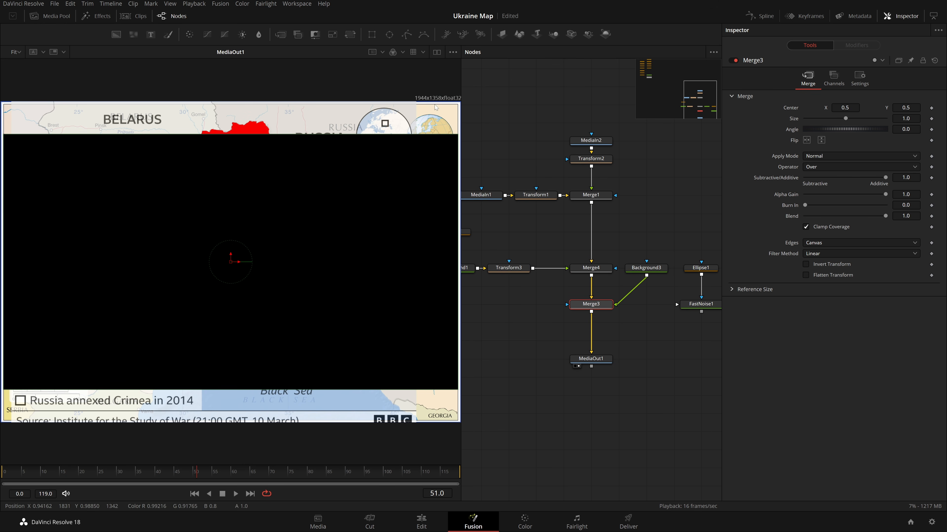
drag(654, 270, 543, 306)
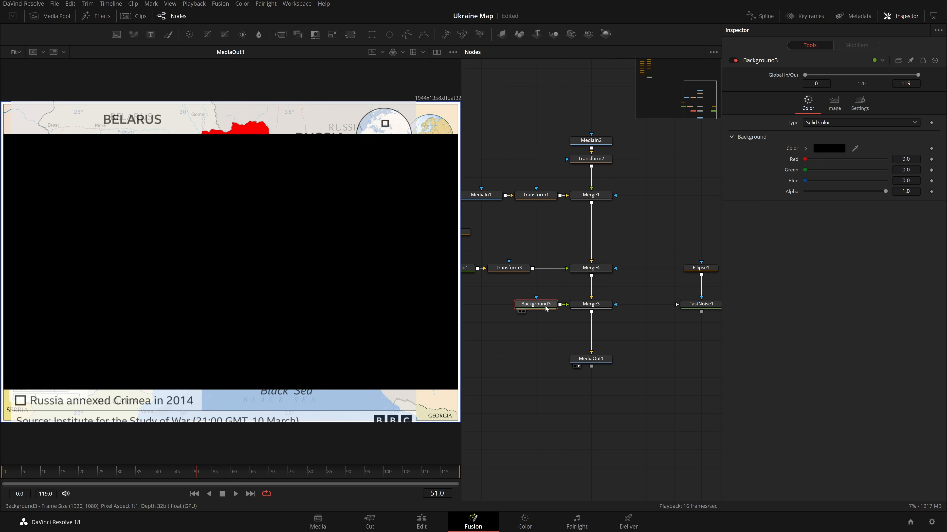
click(594, 308)
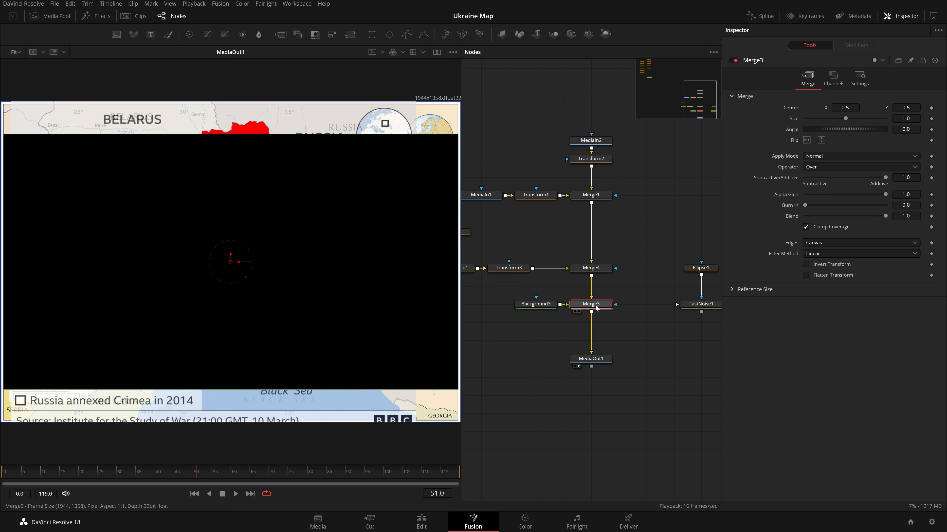
key(ctrl+t)
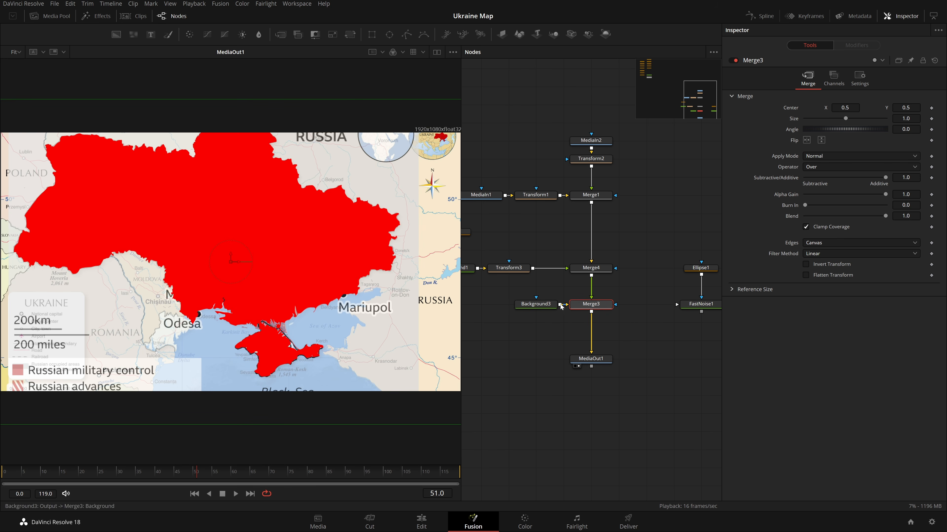
Set Background3's Alpha to 0.
click(536, 304)
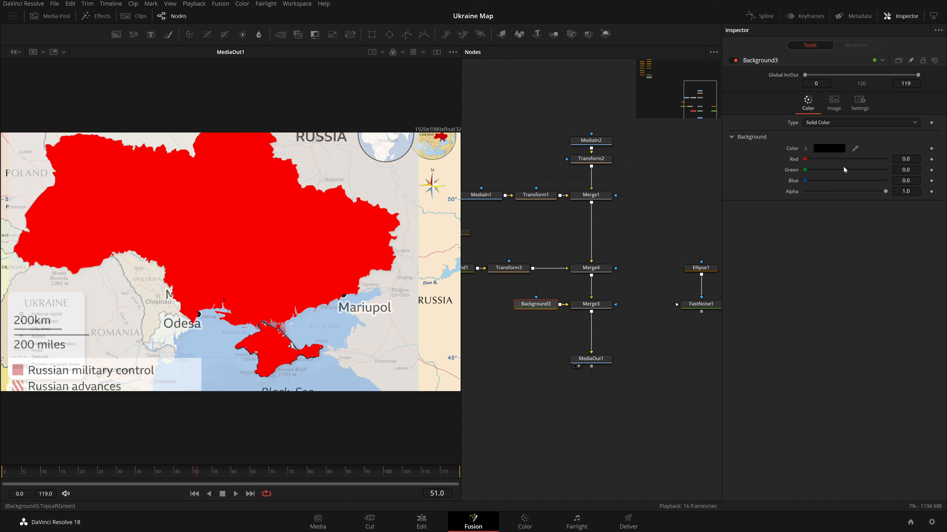
mouse_move(885, 190)
mouse_down()
mouse_move(779, 226)
mouse_move(886, 191)
mouse_up()
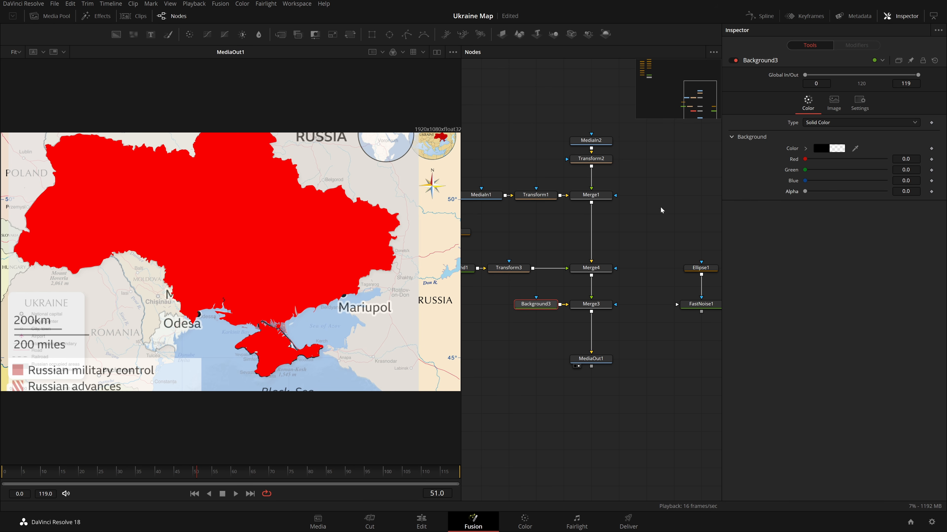
click(591, 303)
click(537, 304)
Insert a Transform node after Merge4 and set its size to 0.807.
click(591, 268)
key(shift+space)
text(xfxf)
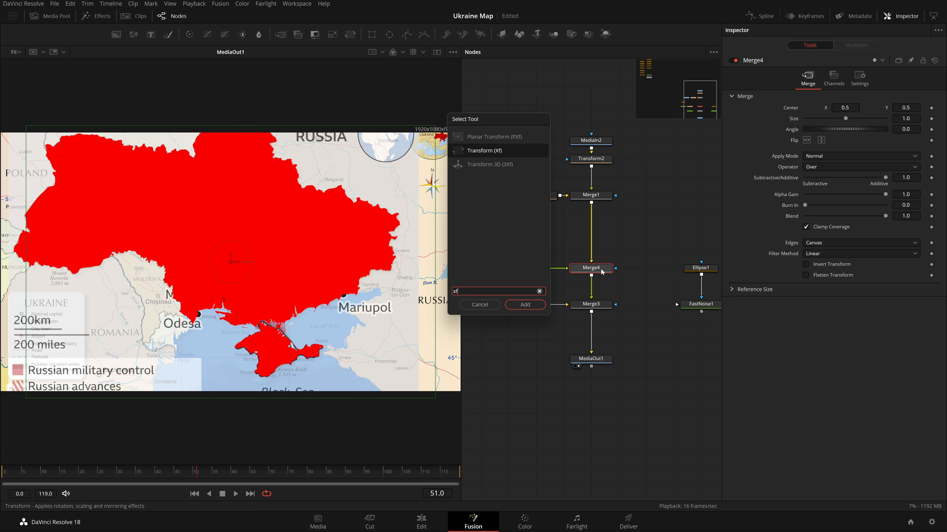
key(Return)
drag(845, 140, 838, 141)
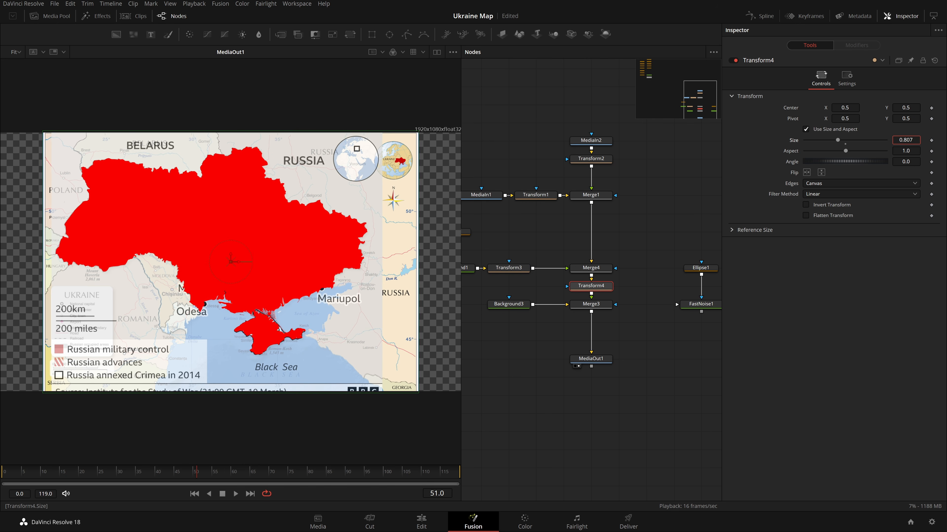
Set Merge3's Edges to Wrap.
click(647, 242)
click(591, 304)
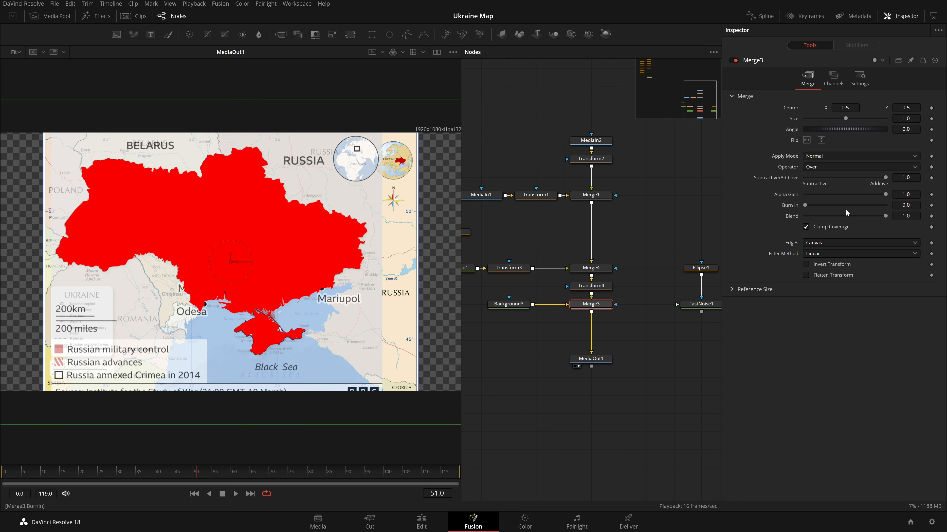
click(845, 243)
click(839, 267)
click(575, 312)
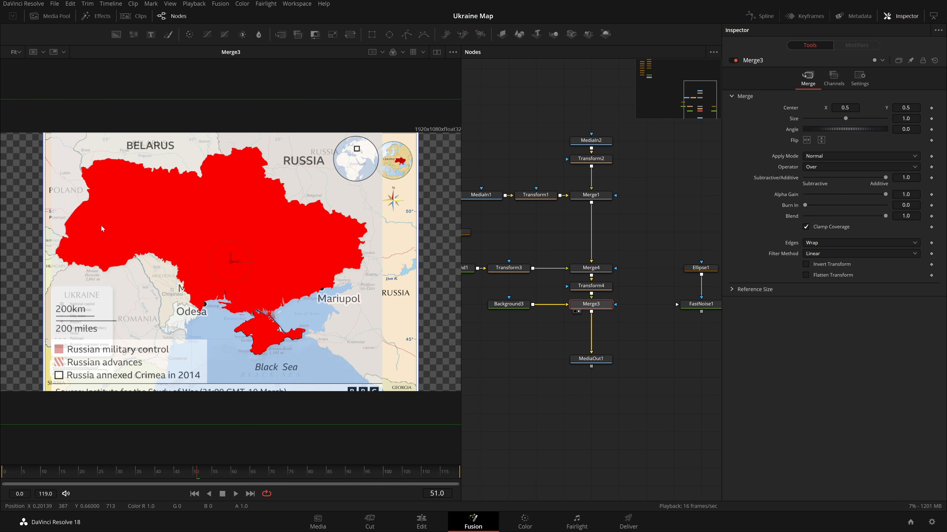
Set the Edges of Merge4 and Merge1 to Wrap.
click(590, 268)
click(855, 242)
click(848, 265)
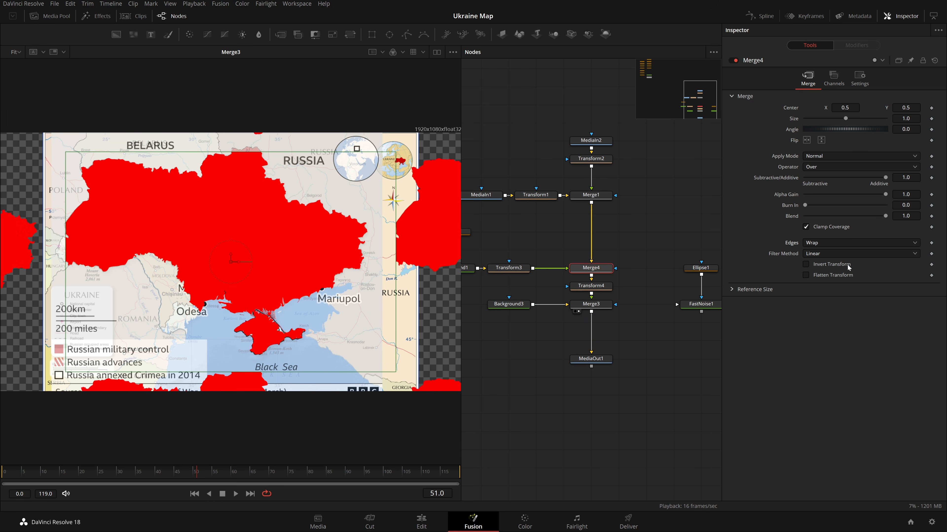
click(591, 195)
click(833, 243)
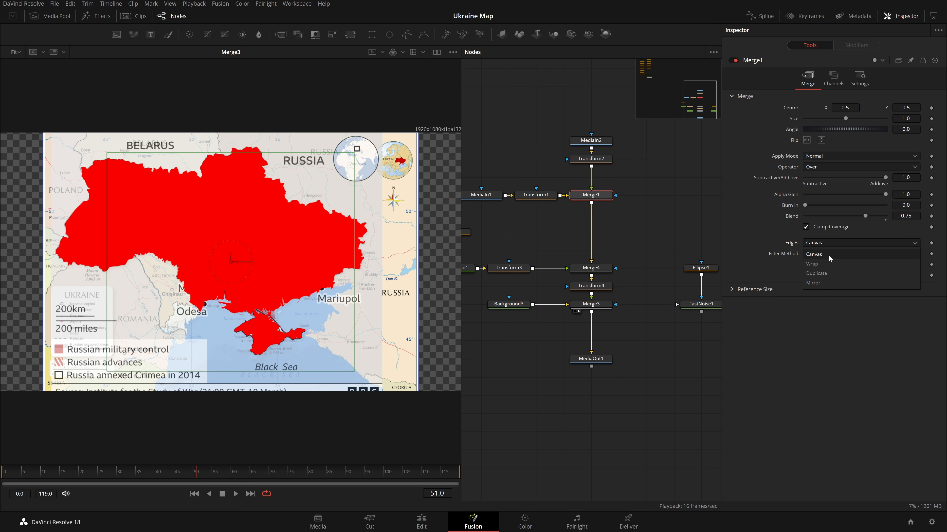
click(826, 265)
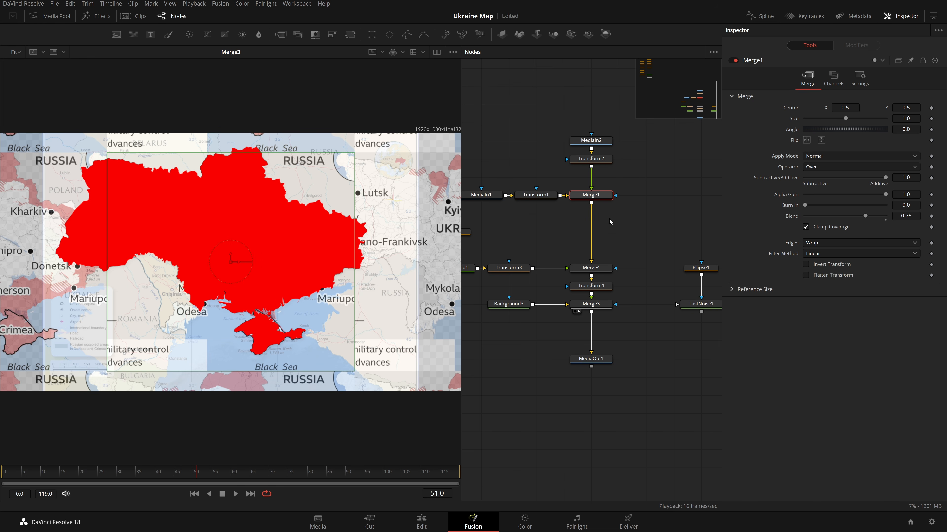
Sample the map's beige land colour from the screen as Background3's color.
click(603, 304)
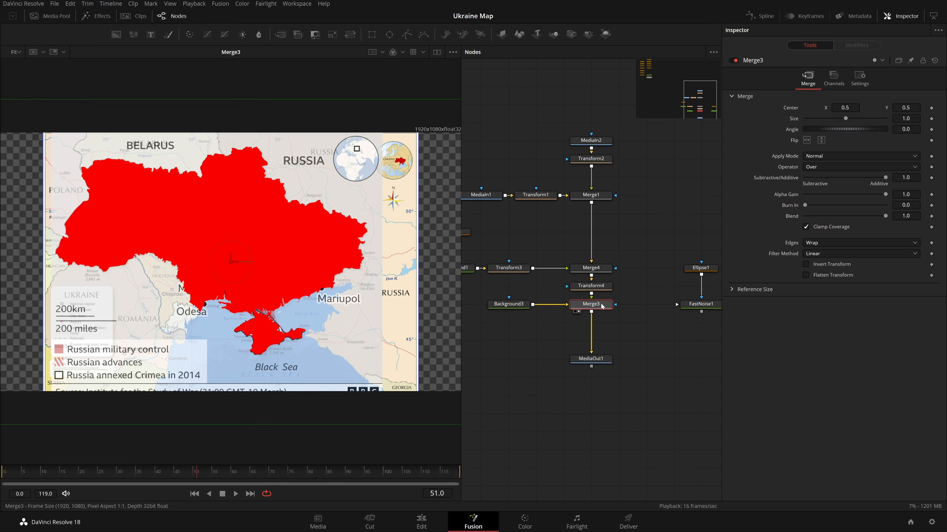
click(598, 359)
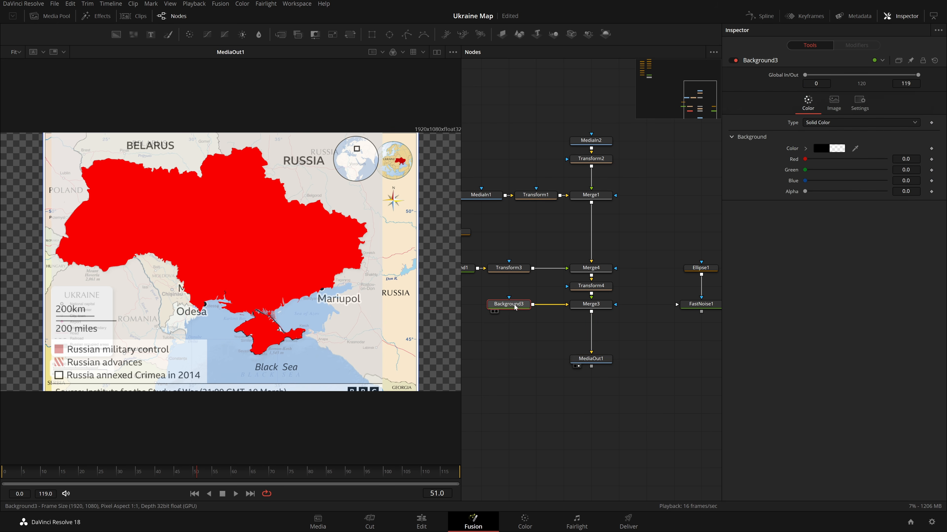
drag(509, 304, 256, 233)
click(587, 306)
click(579, 366)
click(521, 306)
click(820, 149)
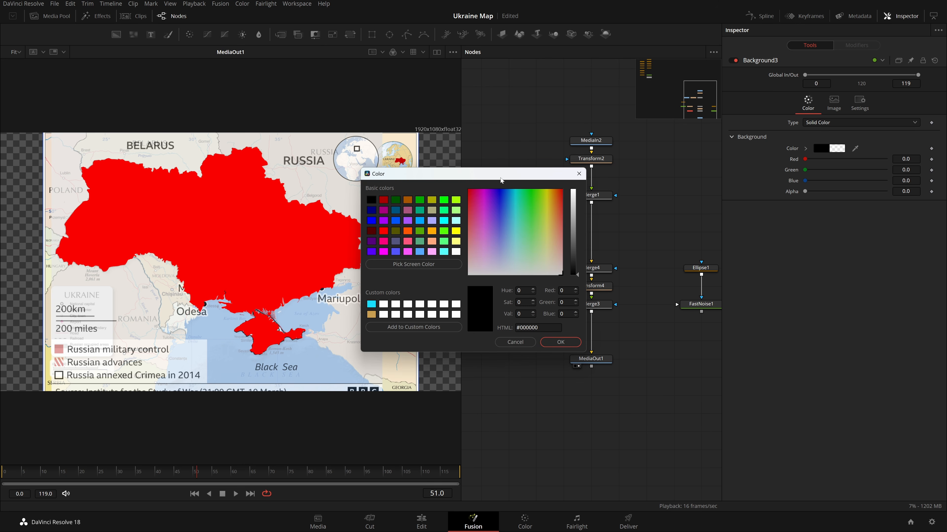
drag(501, 181, 617, 194)
click(530, 278)
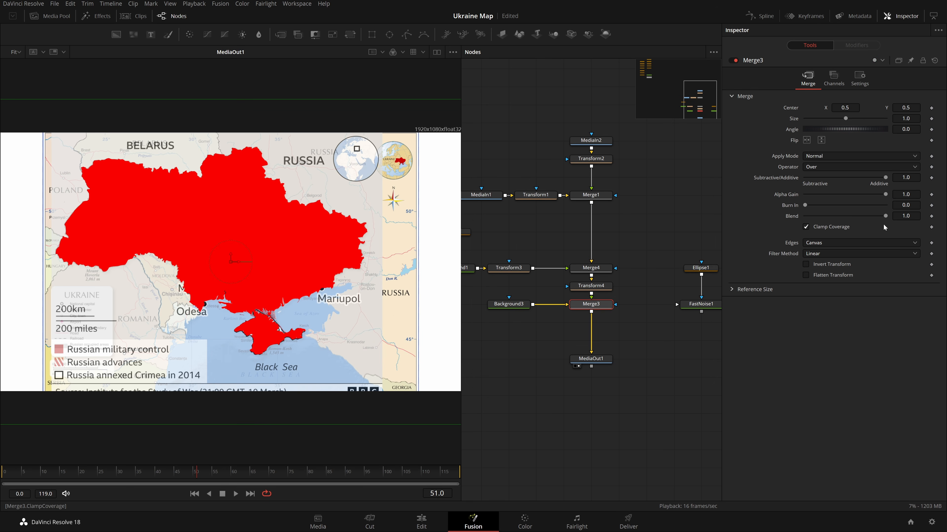
drag(885, 218, 938, 221)
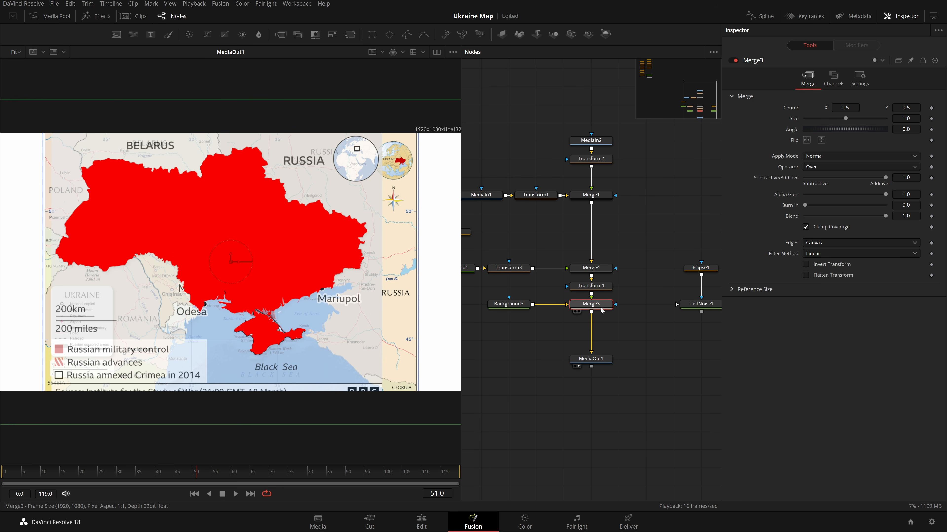
Set Background3's Alpha to 1.0 and sample the Black Sea's blue from the screen as its color.
click(509, 304)
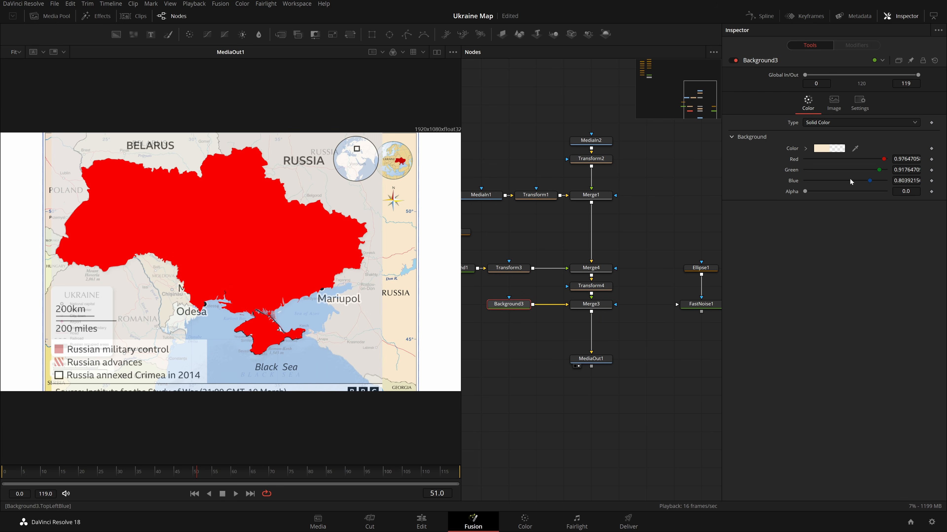
drag(821, 194, 940, 206)
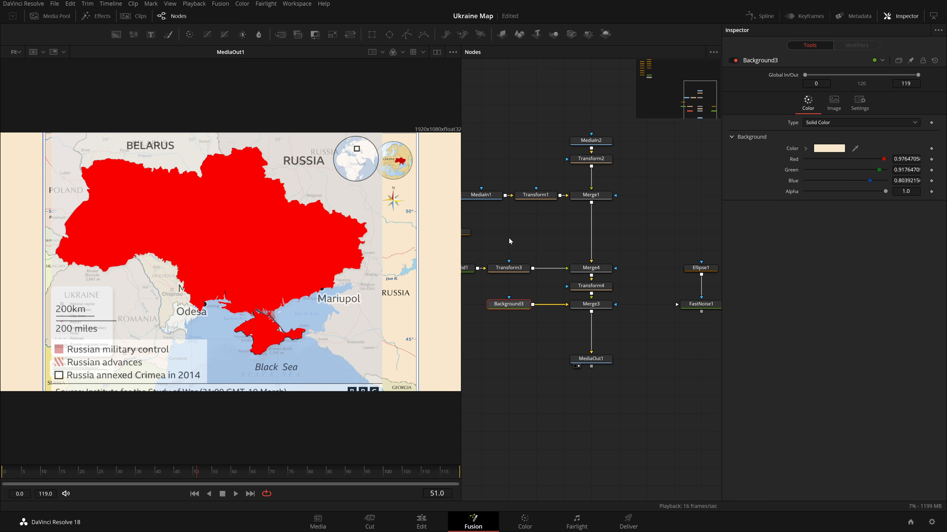
click(829, 148)
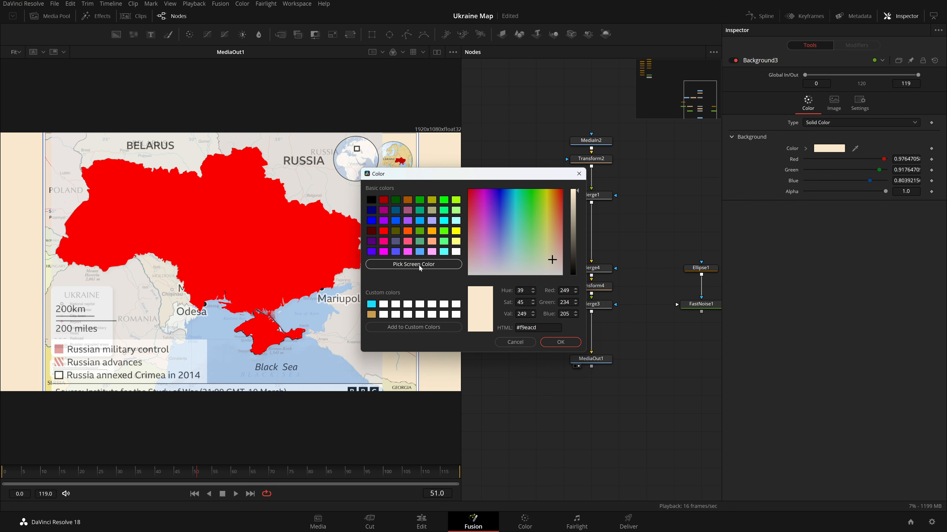
click(413, 264)
click(323, 362)
click(571, 343)
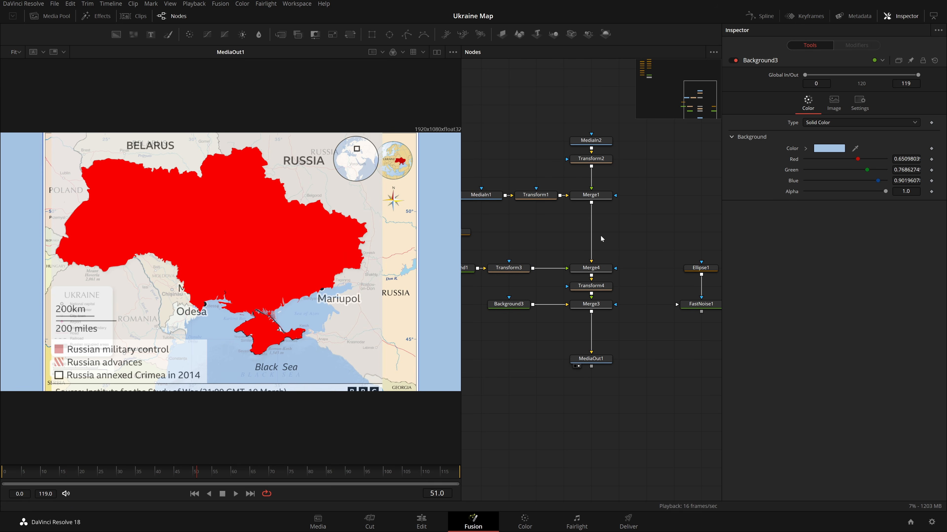
click(591, 194)
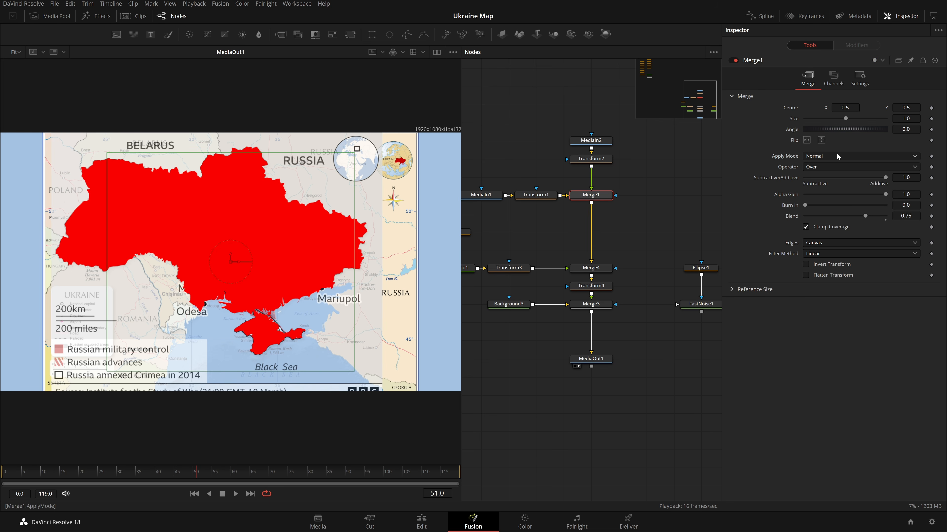
Lower Merge4's Blend to about 0.3 and restore it to 1.0.
drag(508, 314, 582, 339)
click(664, 294)
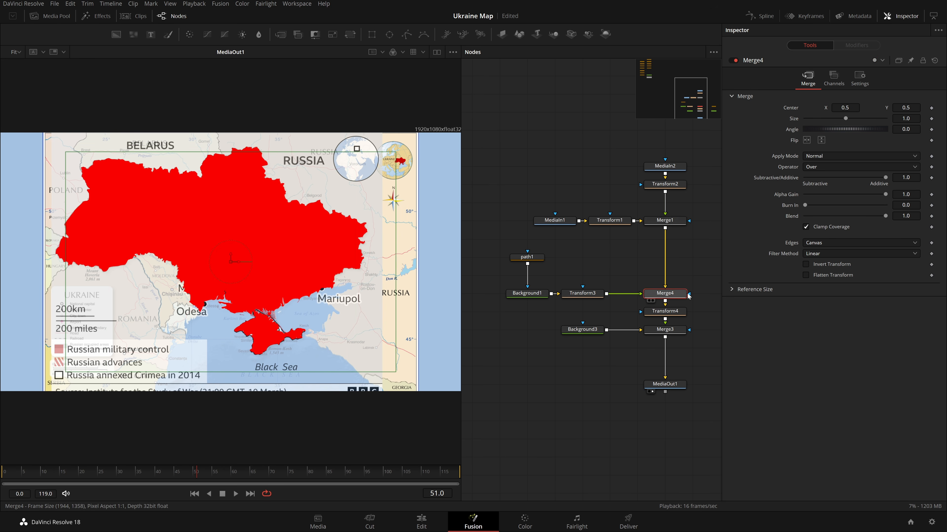
drag(878, 216, 829, 230)
drag(676, 264, 594, 277)
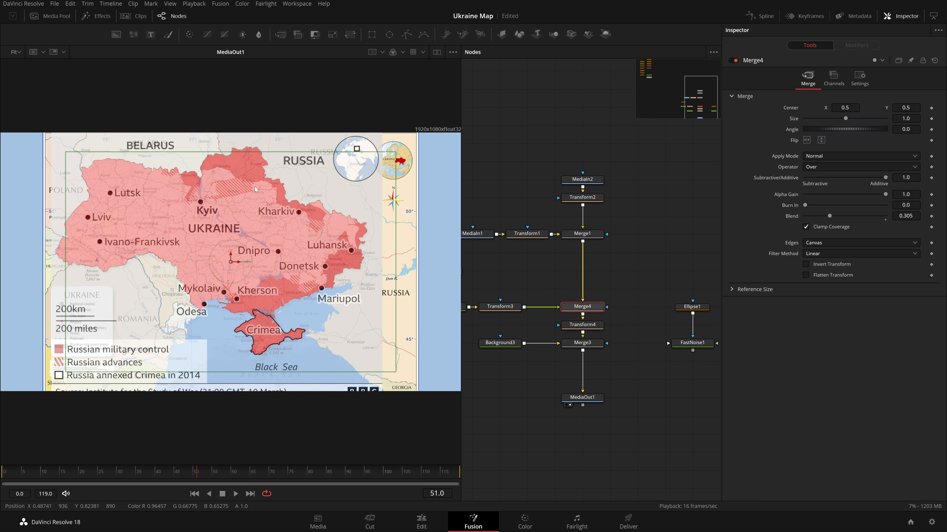
drag(829, 221, 887, 218)
Connect FastNoise1's output as the mask input of Merge4, moving the noise and ellipse nodes beside it.
click(582, 234)
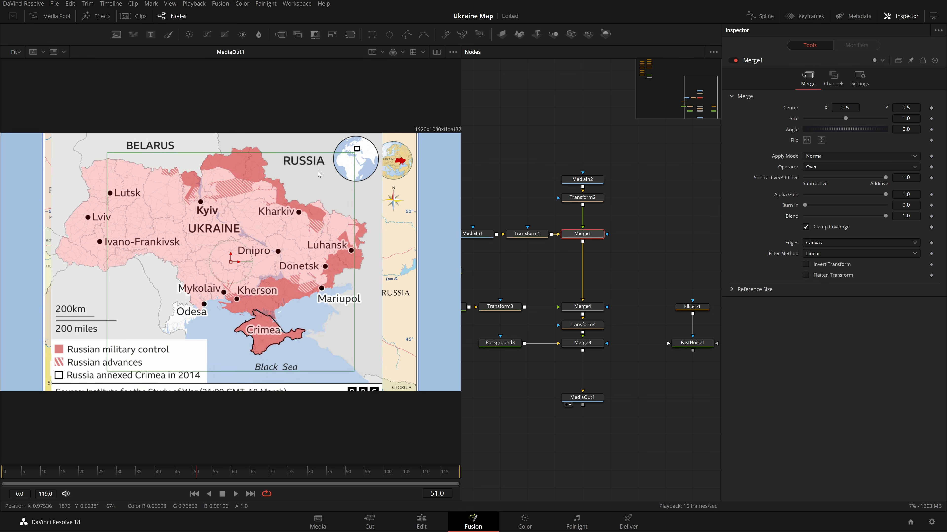
scroll(623, 256, down, 3)
drag(666, 308, 633, 287)
click(646, 262)
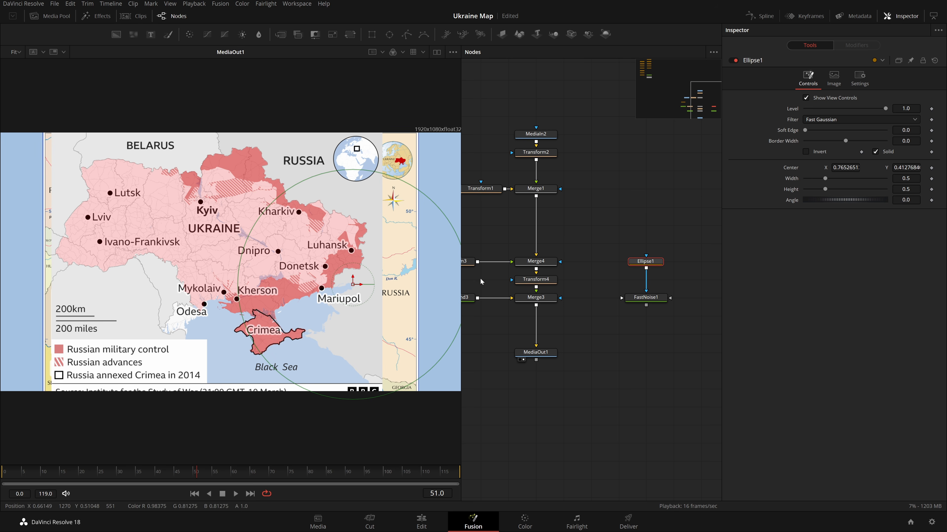
drag(646, 308, 560, 298)
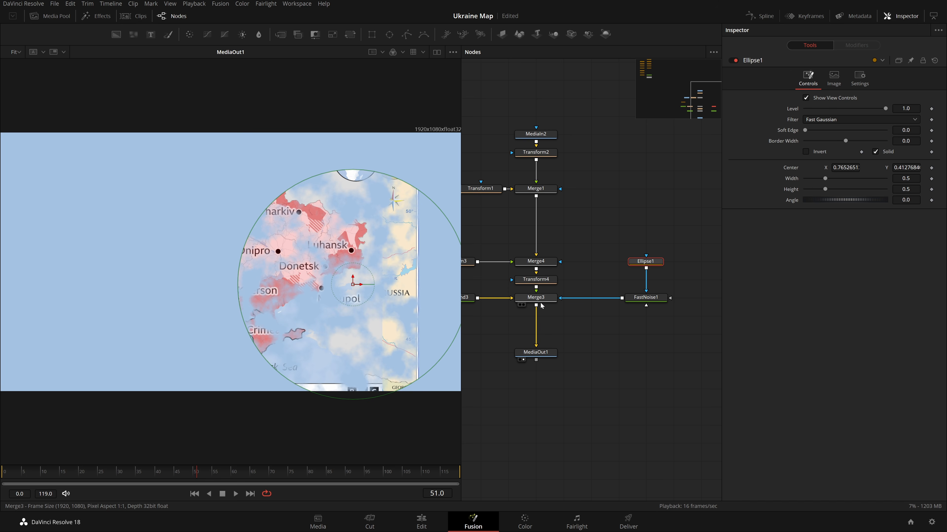
drag(347, 284, 308, 253)
key(ctrl+z)
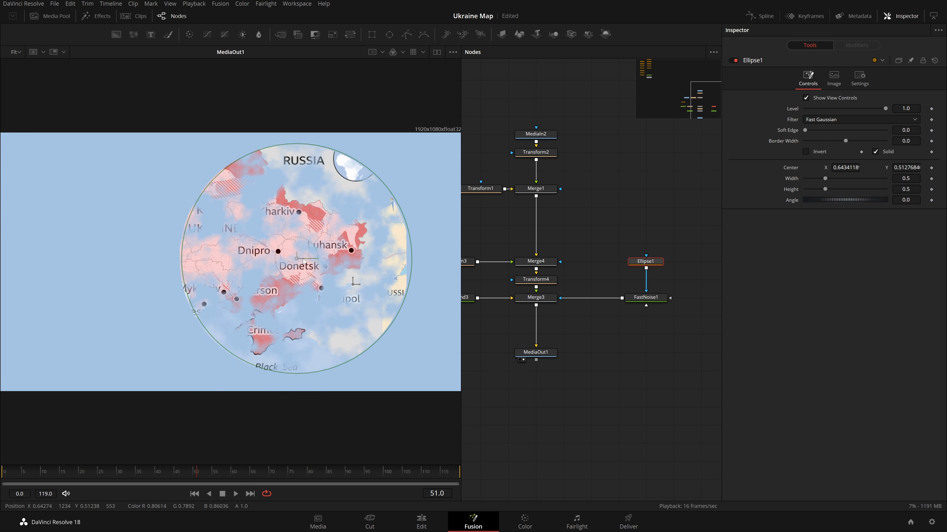
drag(575, 304, 559, 262)
drag(646, 298, 646, 261)
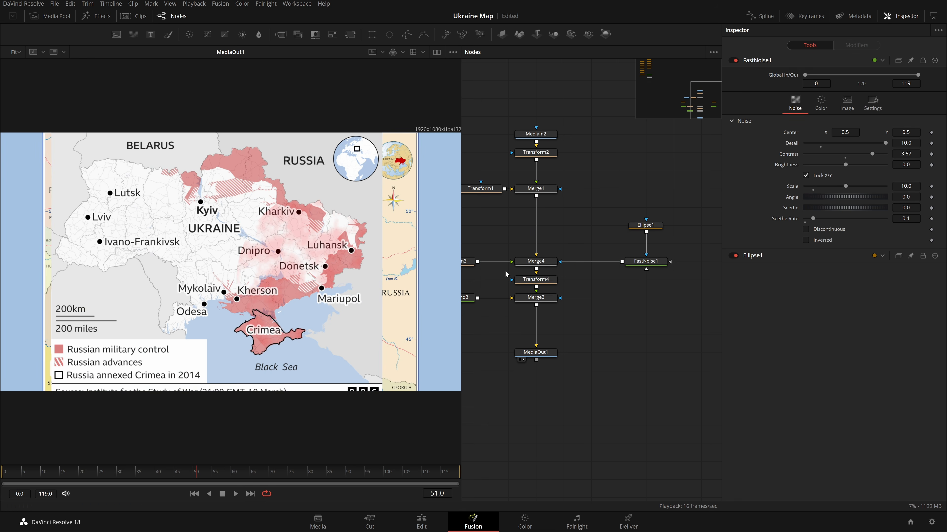
Shrink Ellipse1 to about 0.19 width and height and place it near Donetsk.
drag(330, 287, 309, 298)
scroll(309, 297, up, 2)
scroll(345, 315, up, 3)
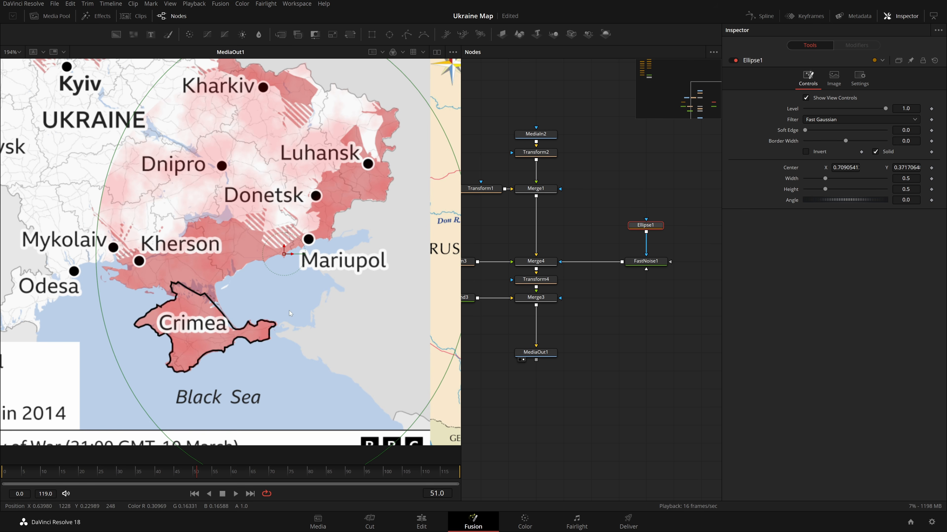
drag(410, 431, 306, 340)
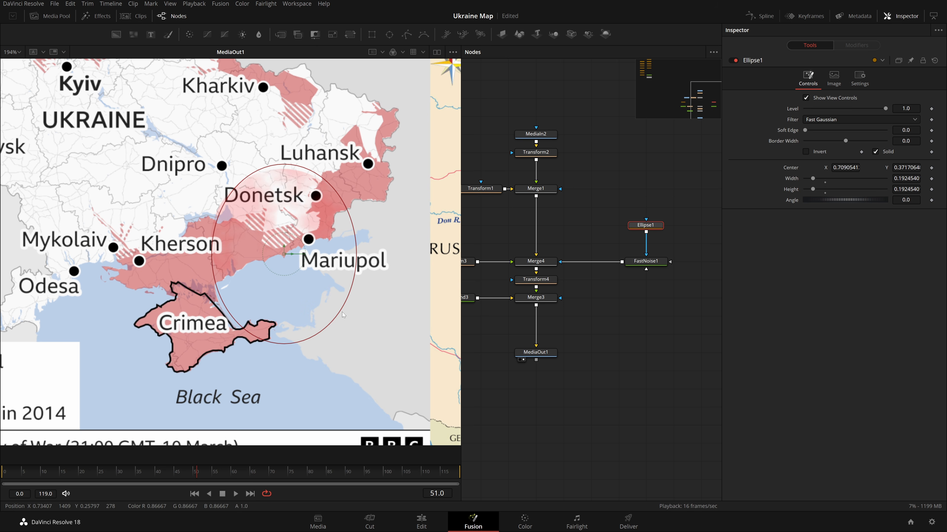
drag(304, 248, 295, 238)
Rotate Ellipse1 to about 37 degrees and centre it between Kherson and Donetsk.
double_click(844, 201)
drag(845, 141, 854, 141)
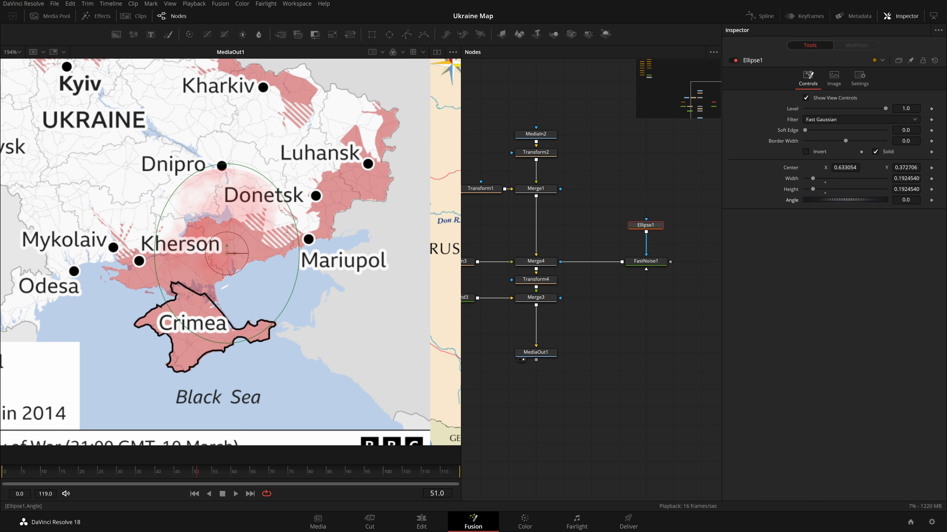
drag(845, 200, 859, 201)
drag(535, 352, 410, 328)
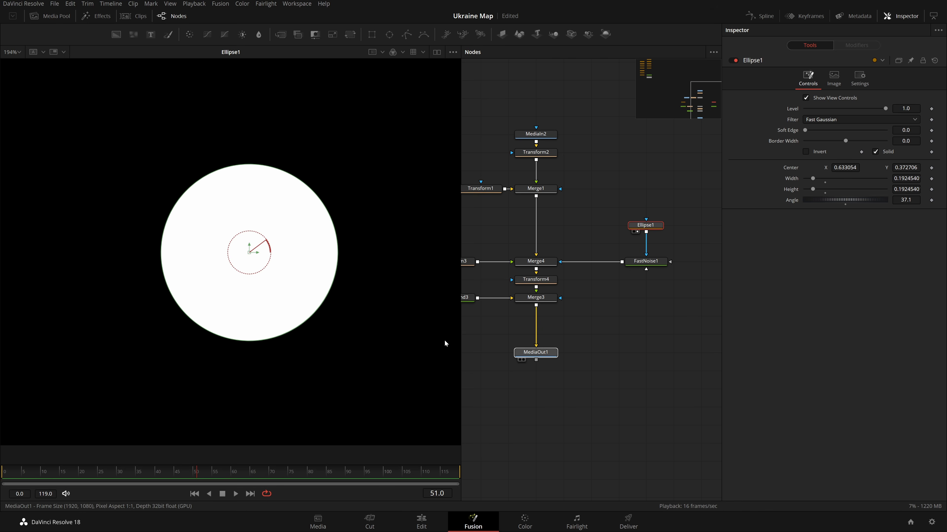
click(646, 225)
drag(297, 202, 376, 247)
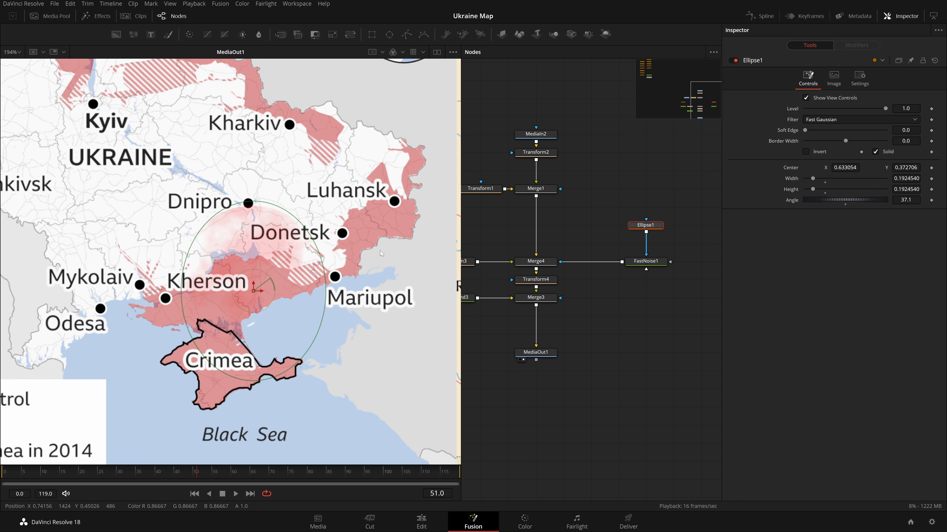
click(19, 54)
click(18, 74)
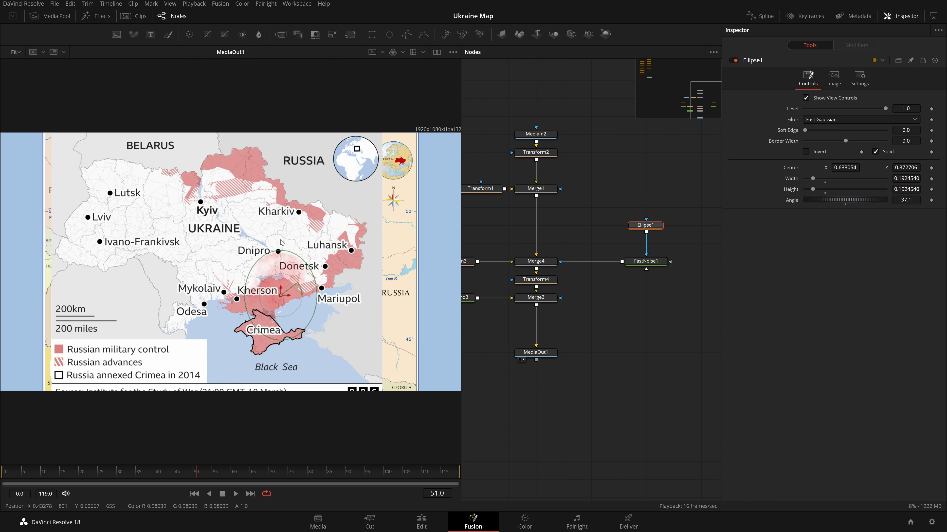
Set Ellipse1's output size to Custom with width 1944 and height 1358.
drag(156, 194, 154, 195)
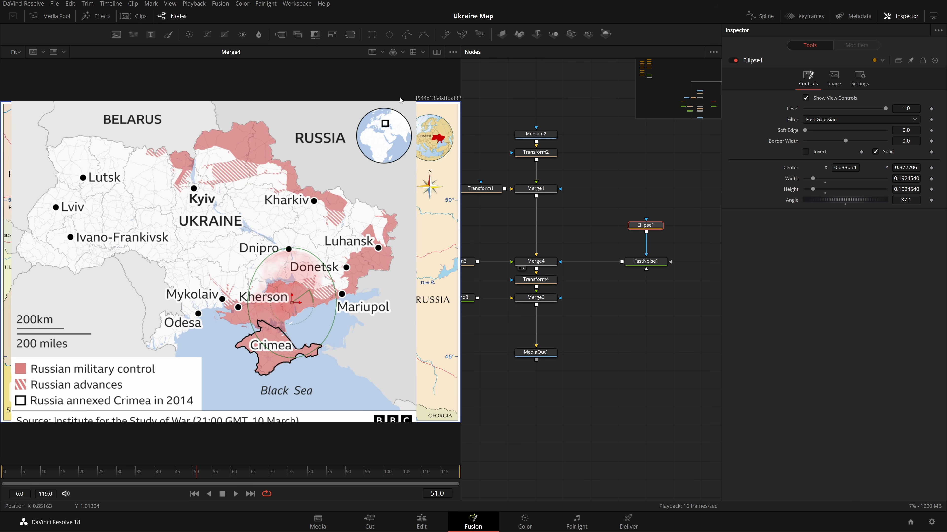
click(519, 360)
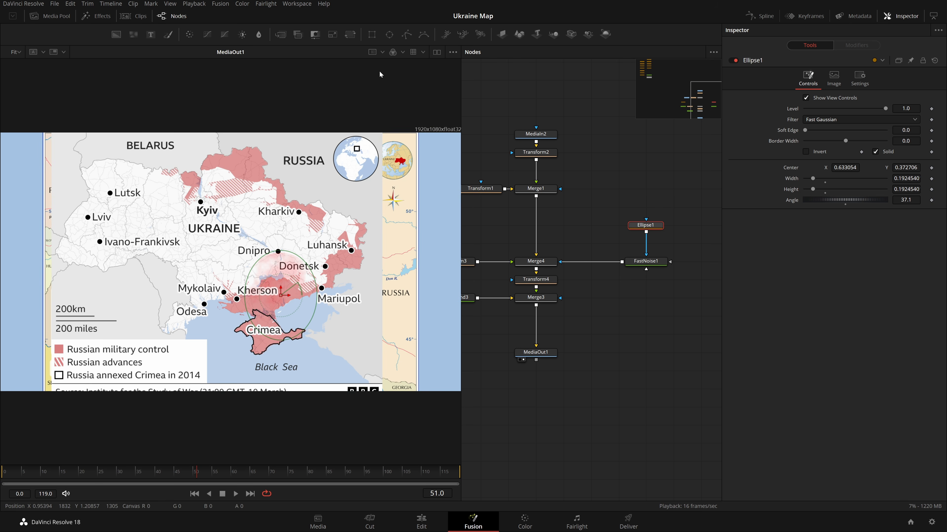
key(1)
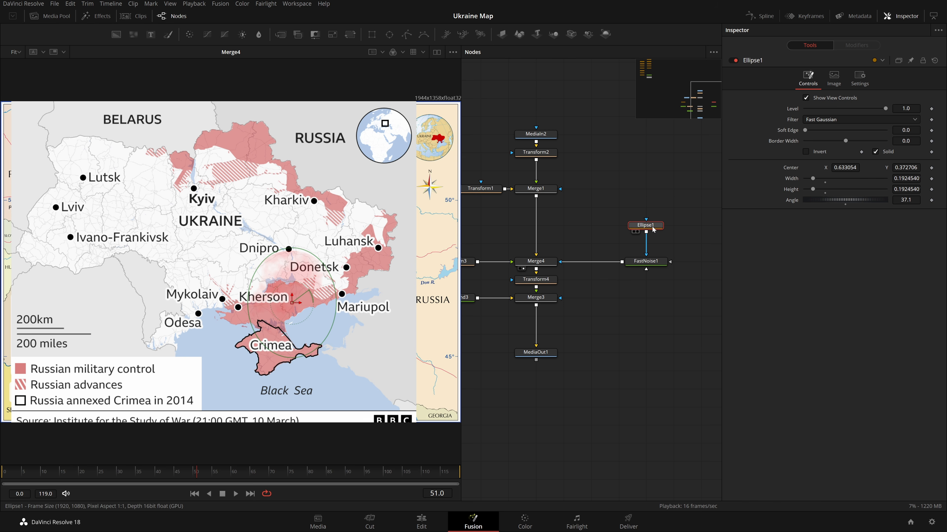
click(834, 79)
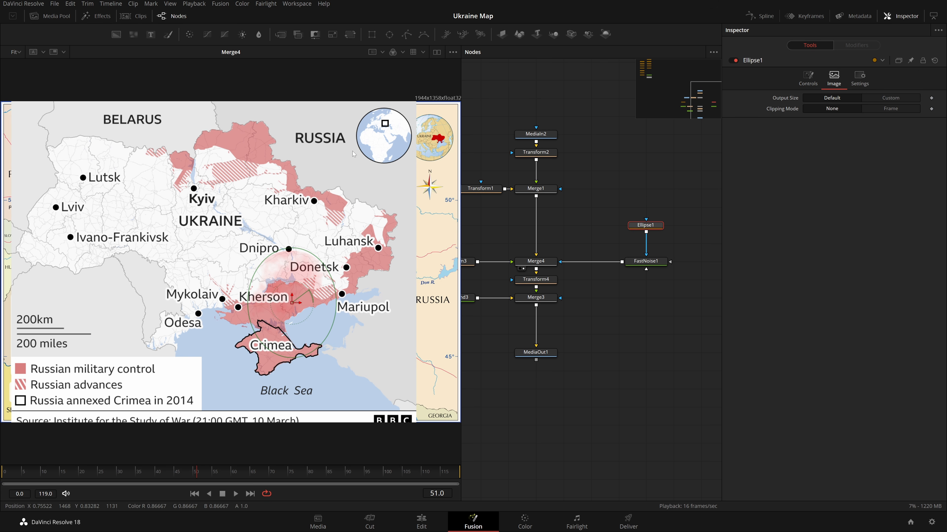
click(893, 98)
click(839, 99)
key(ctrl+z)
key(ctrl+z)
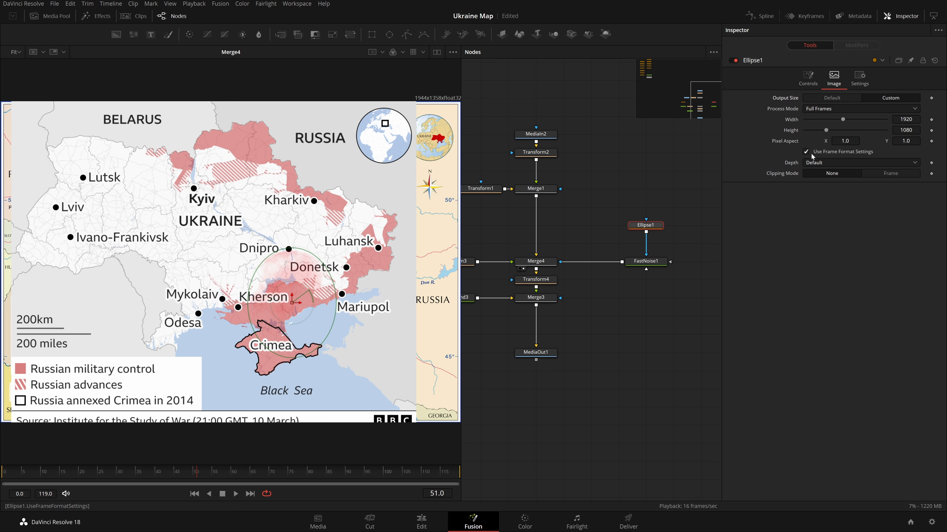
click(909, 130)
text(1358)
key(Tab)
double_click(907, 120)
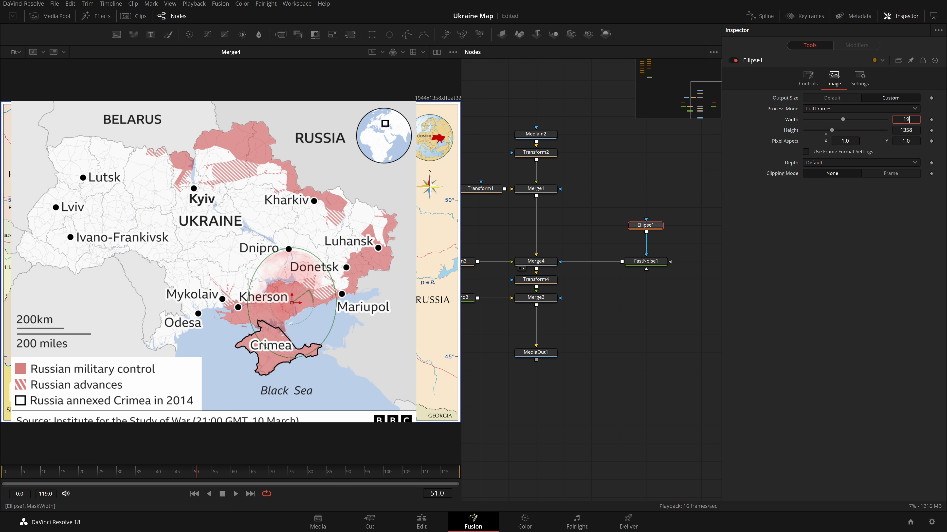
key(Tab)
Reset Ellipse1's output size to Default.
click(700, 332)
mouse_move(646, 225)
mouse_down()
mouse_move(439, 205)
mouse_move(647, 226)
mouse_up()
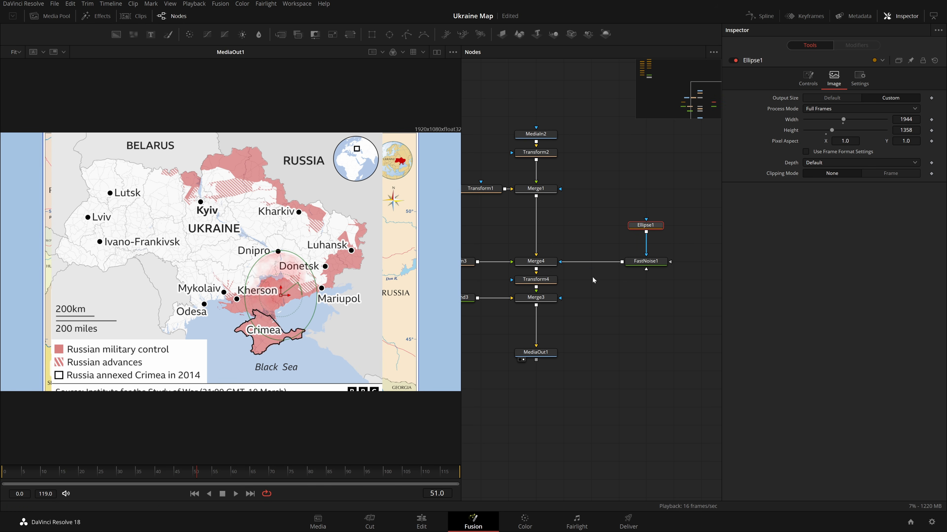
click(637, 328)
click(845, 100)
click(645, 261)
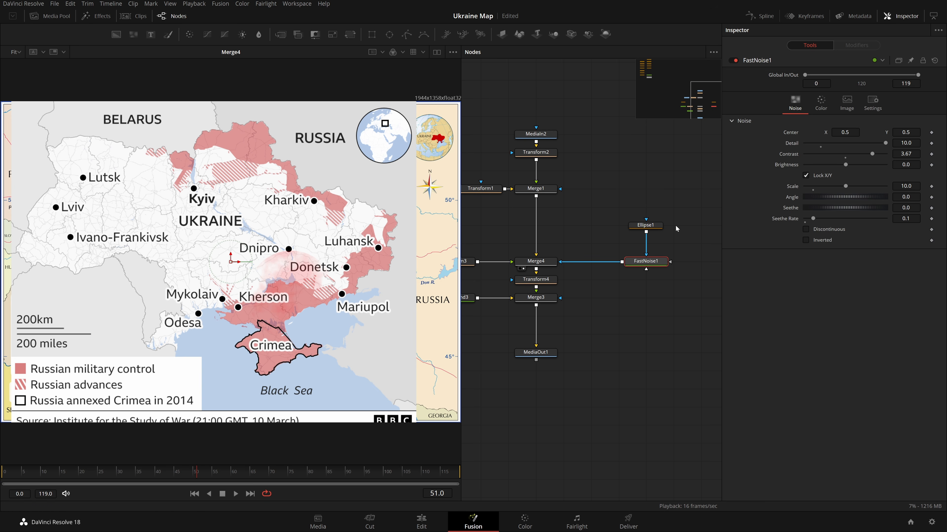
drag(585, 292, 560, 287)
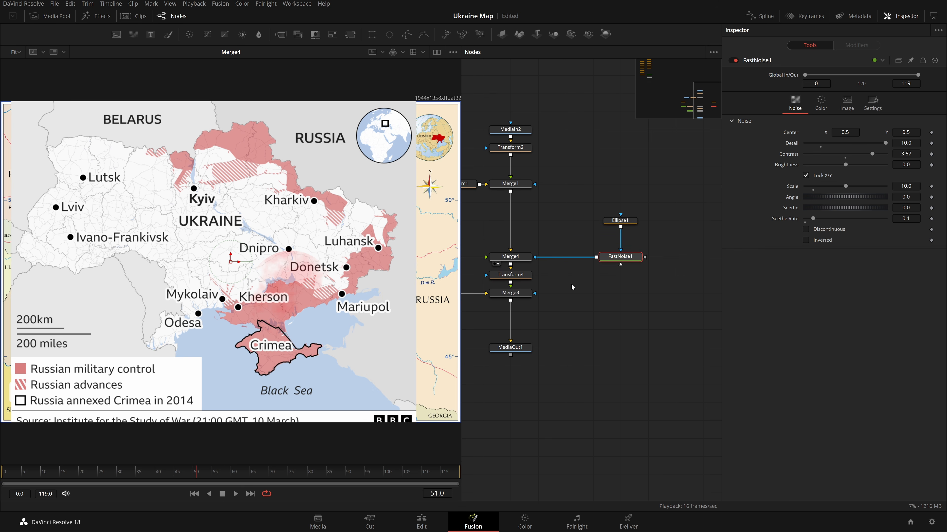
click(620, 226)
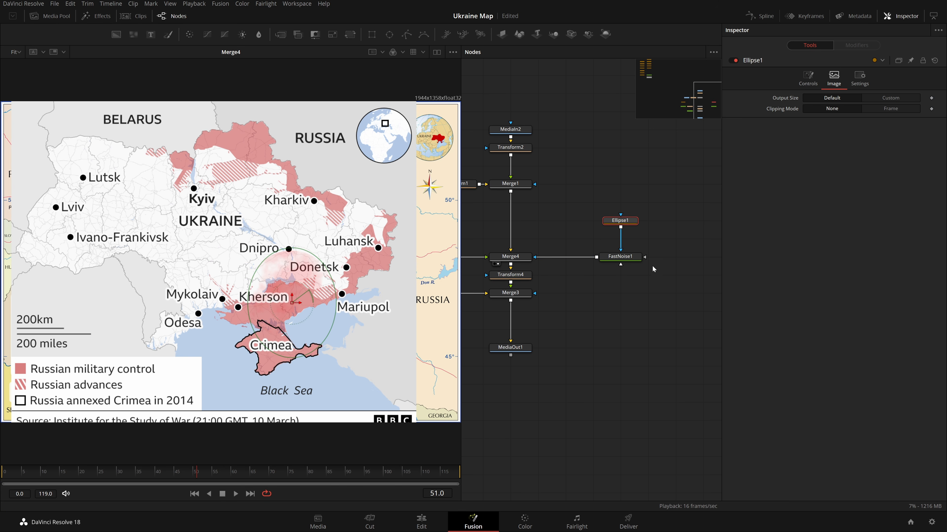
click(512, 350)
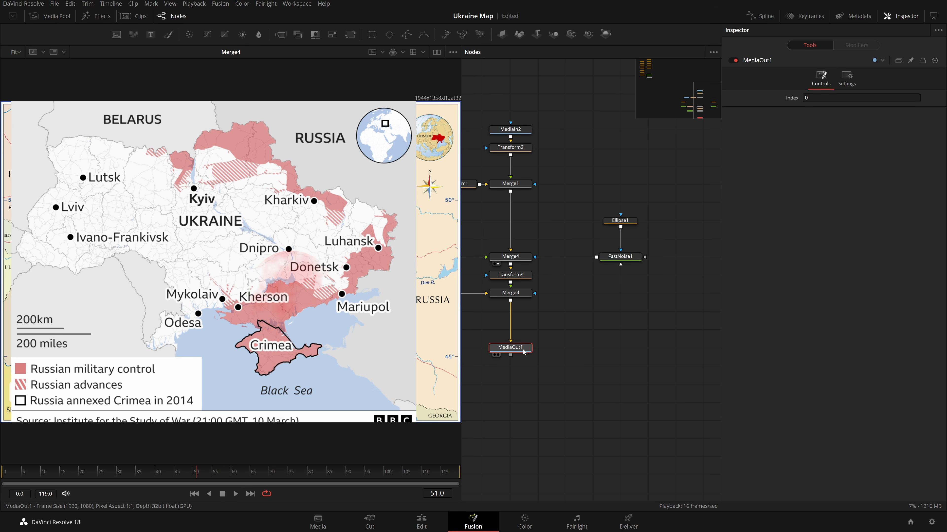
key(1)
Add a Background node merged into the chain through a new Merge5 between Merge1 and Merge4.
click(622, 224)
drag(573, 297, 597, 322)
drag(622, 227, 616, 291)
drag(616, 189, 576, 239)
click(574, 255)
key(shift+space)
text(bg)
key(Return)
drag(623, 255, 567, 273)
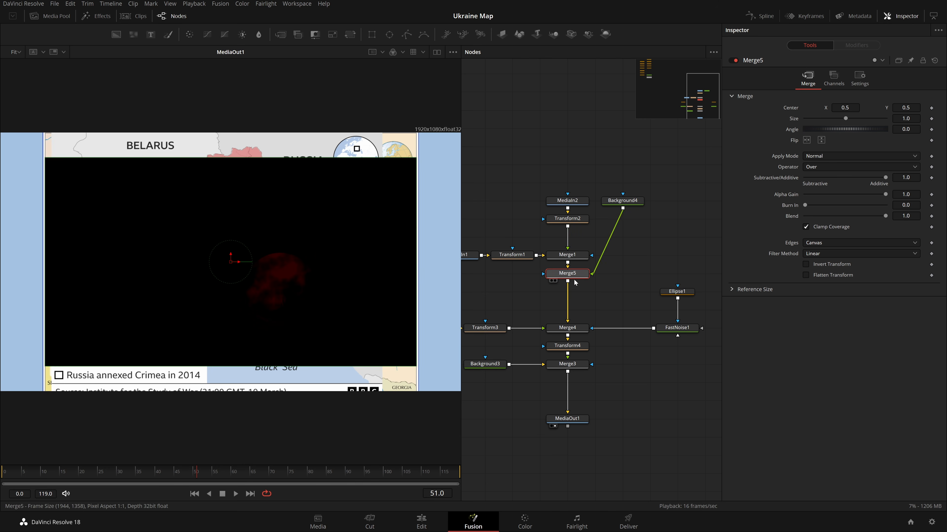
drag(622, 200, 622, 274)
click(572, 275)
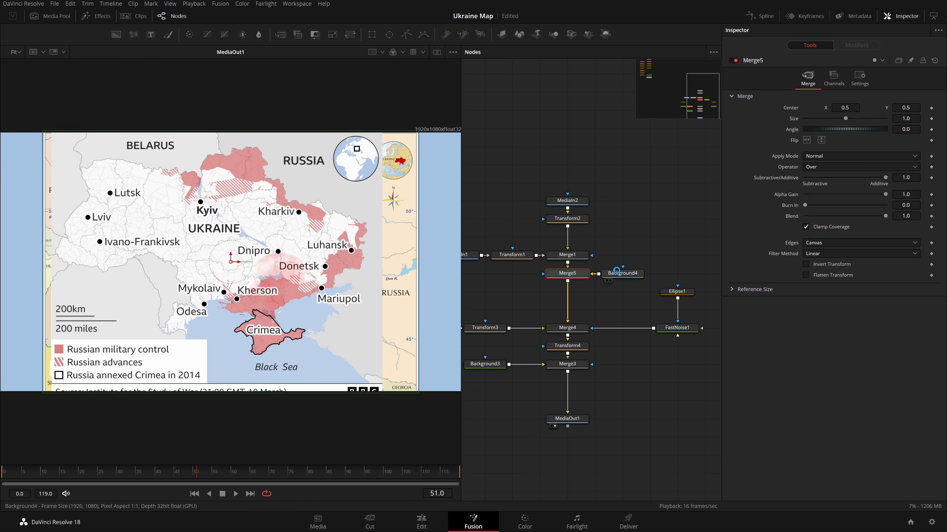
Set Merge4's Blend to 1.0.
click(576, 276)
drag(612, 306, 627, 271)
click(583, 292)
drag(823, 219, 889, 219)
click(621, 297)
click(623, 293)
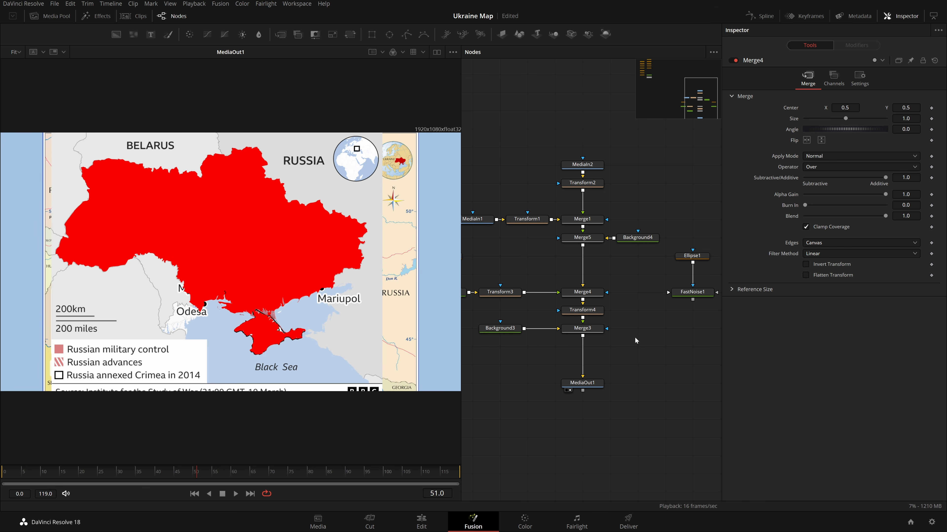
Step the viewer through Merge5, Merge4, Transform4 and MediaOut1 to compare results.
key(2)
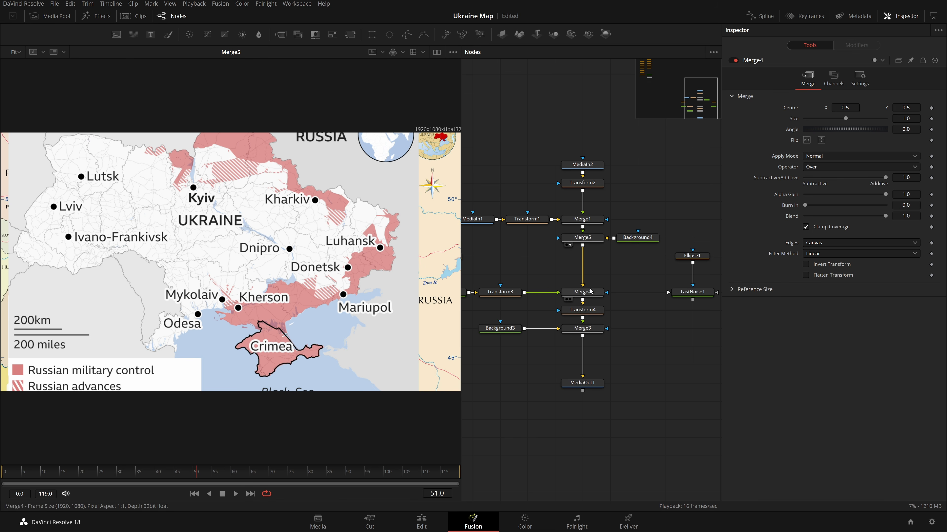
key(2)
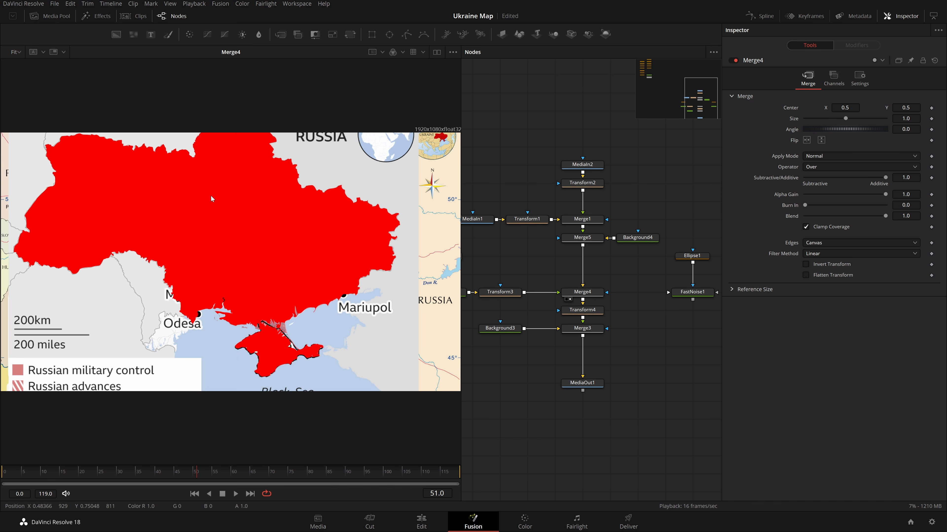
key(2)
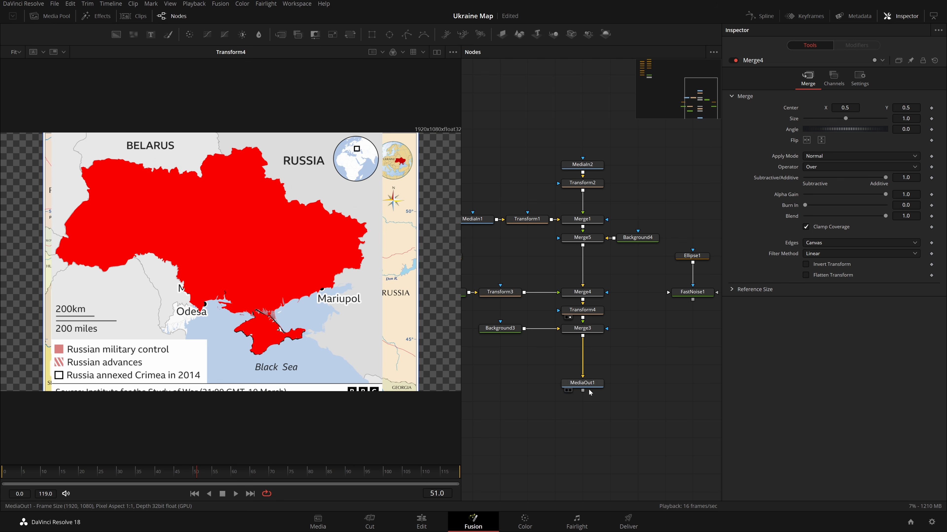
key(2)
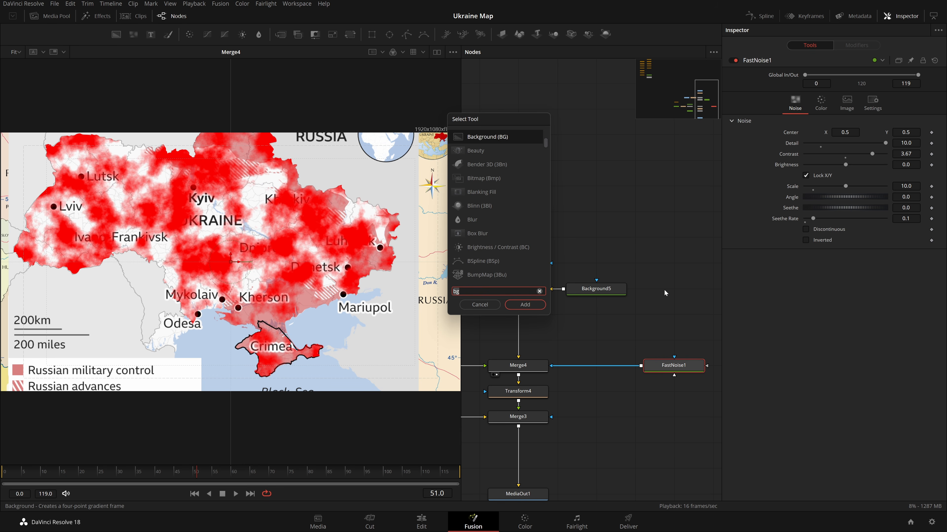
Replace Ellipse1 with a new Polygon mask feeding FastNoise1.
key(BackSpace)
key(BackSpace)
text(ply)
key(Return)
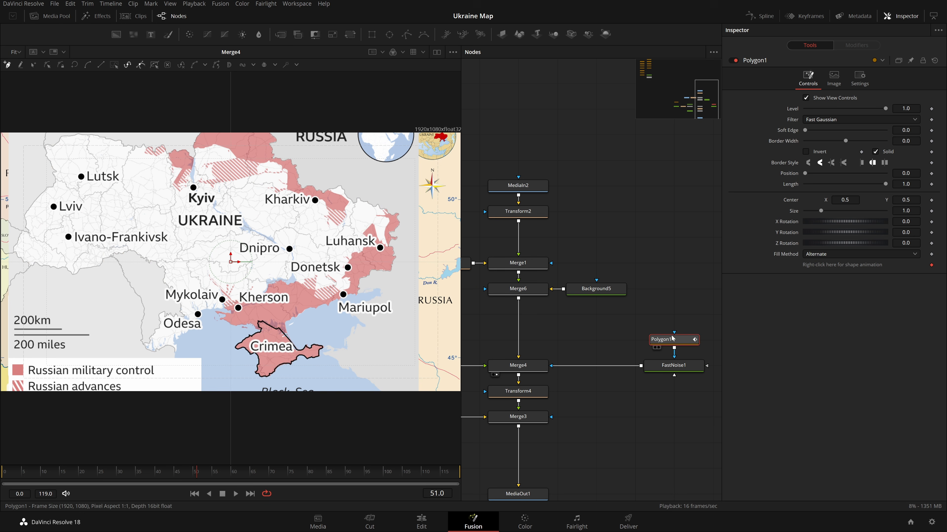
Zoom into the map and begin tracing the Polygon mask along the front line north of Luhansk.
scroll(389, 298, up, 3)
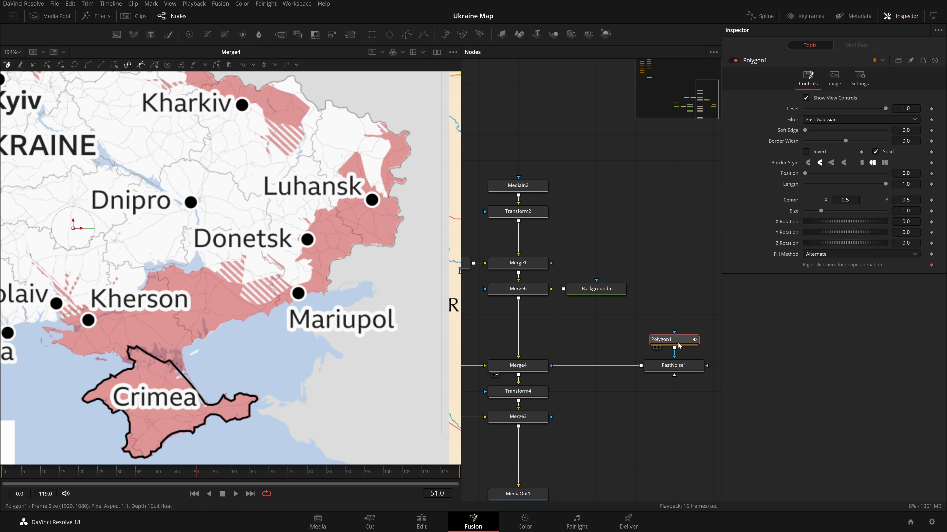
scroll(354, 213, up, 3)
scroll(354, 213, down, 2)
scroll(338, 260, up, 3)
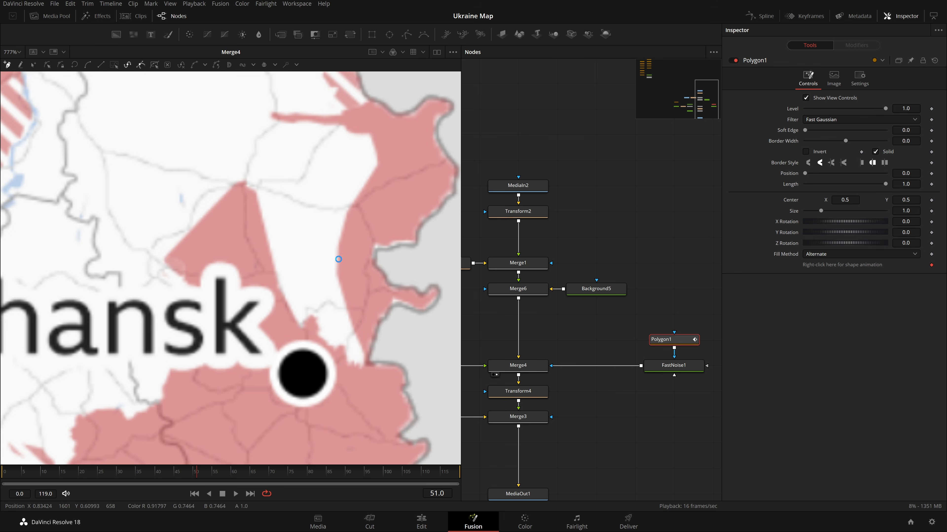
scroll(338, 260, up, 2)
click(399, 122)
click(346, 199)
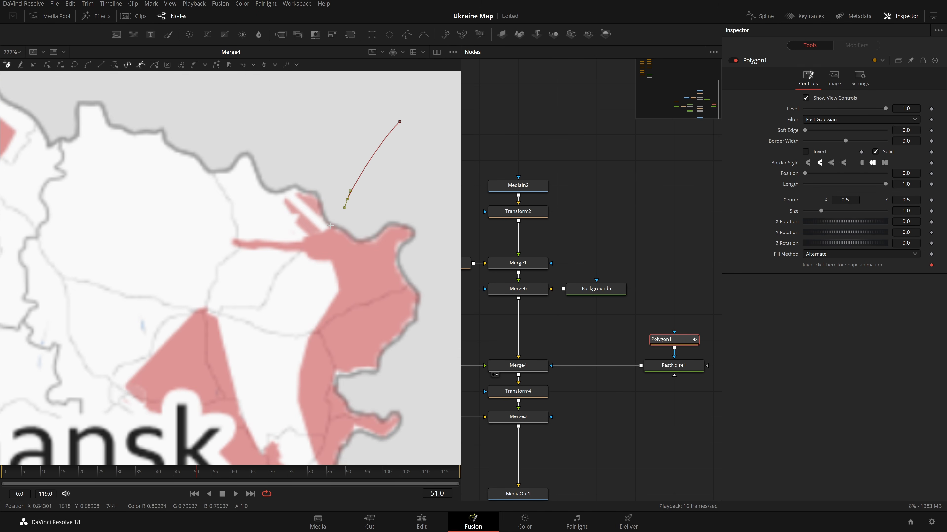
mouse_move(300, 241)
mouse_down()
mouse_move(331, 262)
mouse_move(338, 285)
mouse_move(315, 329)
mouse_up()
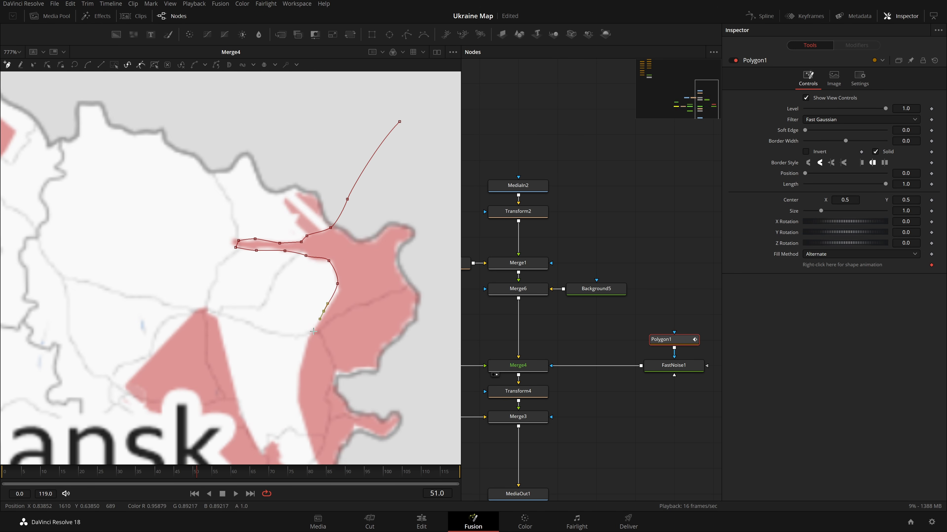
click(298, 381)
drag(310, 429, 308, 284)
click(312, 300)
click(322, 332)
click(316, 352)
click(300, 330)
click(283, 331)
click(276, 313)
click(271, 298)
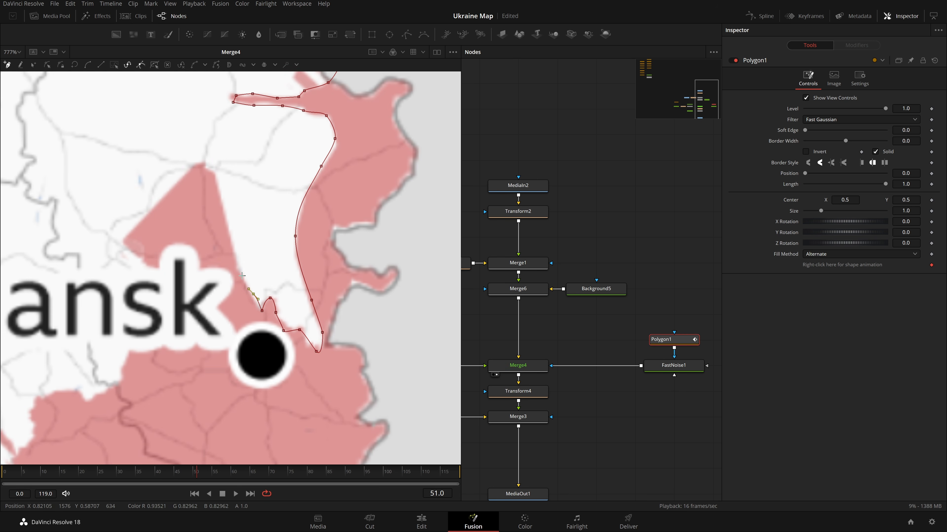
click(213, 175)
click(127, 241)
click(149, 270)
click(134, 350)
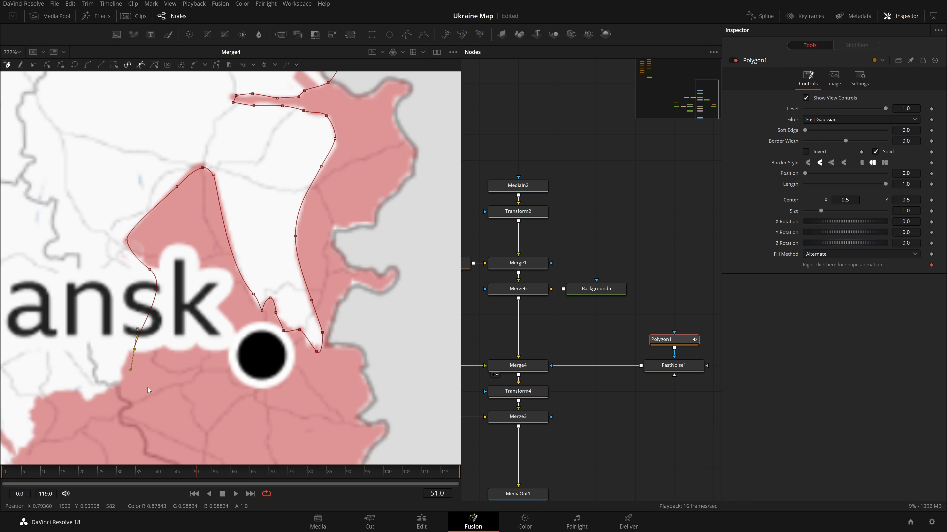
Continue tracing the polygon southward along the front line past Luhansk and Donetsk.
scroll(144, 388, down, 1)
drag(144, 388, 390, 243)
click(374, 236)
click(357, 247)
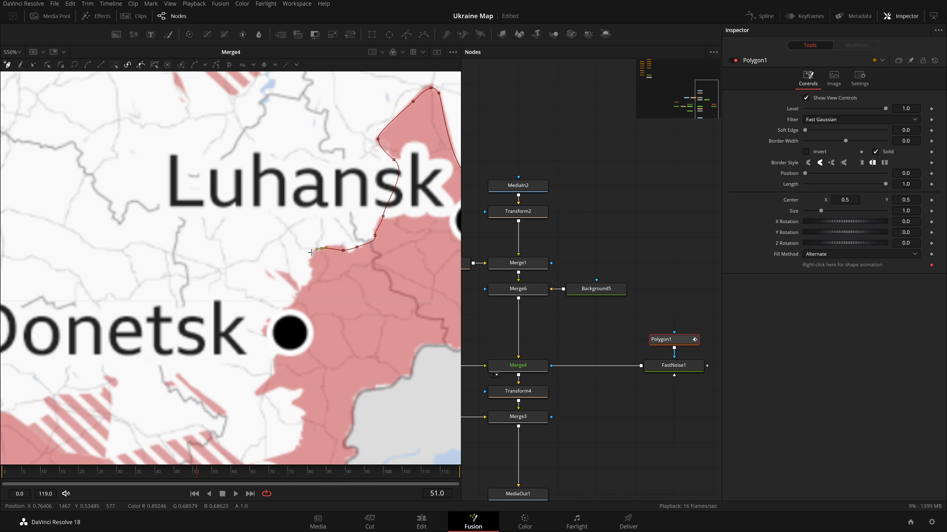
click(311, 283)
click(291, 304)
click(273, 325)
click(280, 389)
click(292, 389)
click(304, 388)
drag(317, 387, 349, 250)
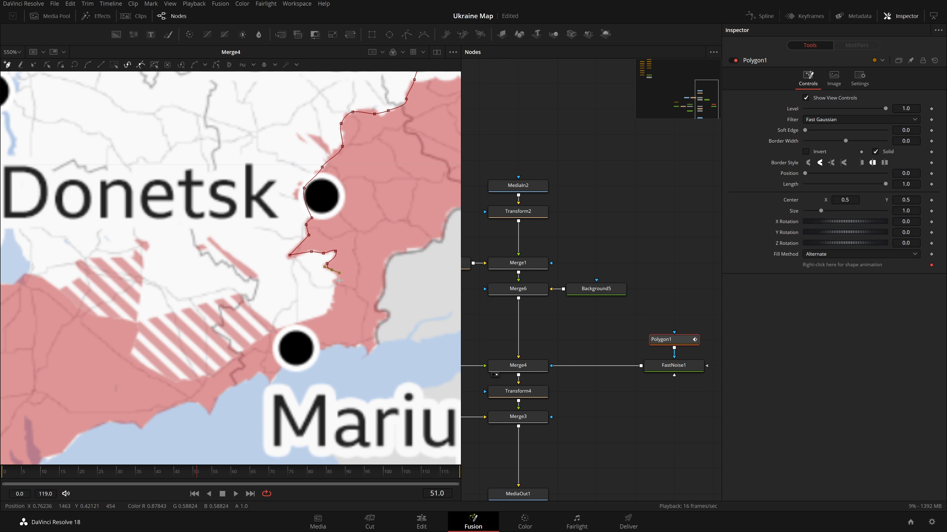
Extend the polygon westward along the front line south of Donetsk and north of Mariupol.
click(328, 310)
click(313, 316)
click(253, 340)
click(214, 368)
click(163, 372)
click(139, 349)
click(132, 319)
click(91, 308)
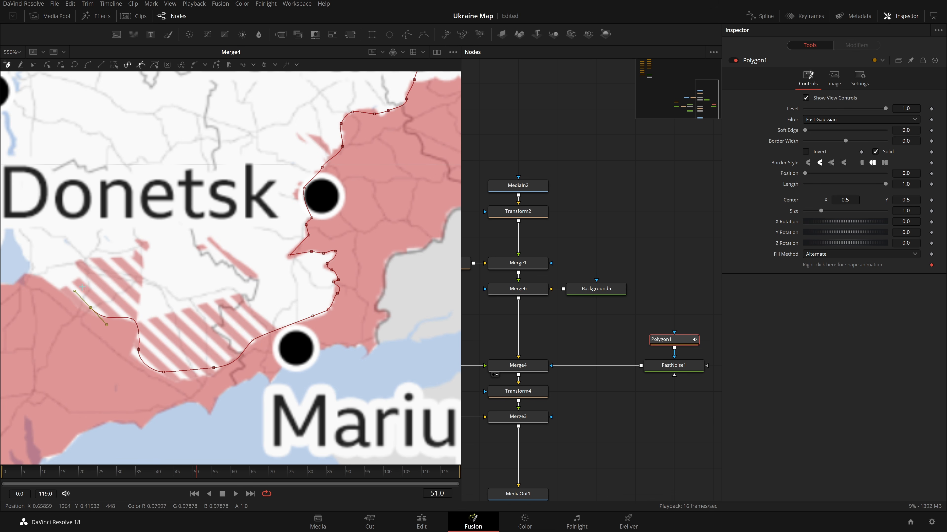
drag(91, 308, 224, 310)
click(170, 278)
click(157, 279)
click(148, 288)
drag(170, 292, 237, 284)
click(197, 282)
drag(184, 293, 170, 286)
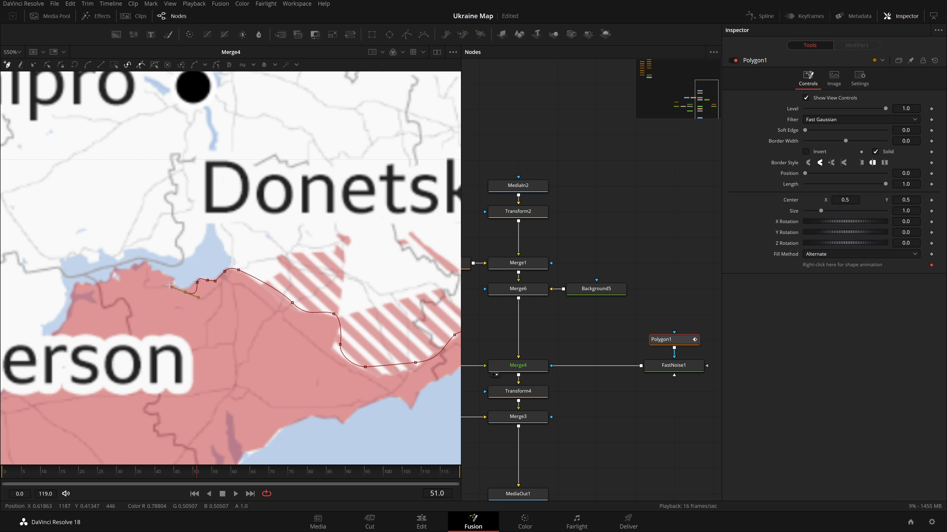
Continue the polygon west along the front line toward Kherson.
click(157, 273)
click(147, 265)
click(130, 270)
click(119, 273)
click(124, 287)
click(107, 282)
click(92, 285)
drag(92, 286, 225, 232)
click(211, 233)
click(201, 246)
drag(202, 264, 187, 274)
drag(164, 309, 342, 231)
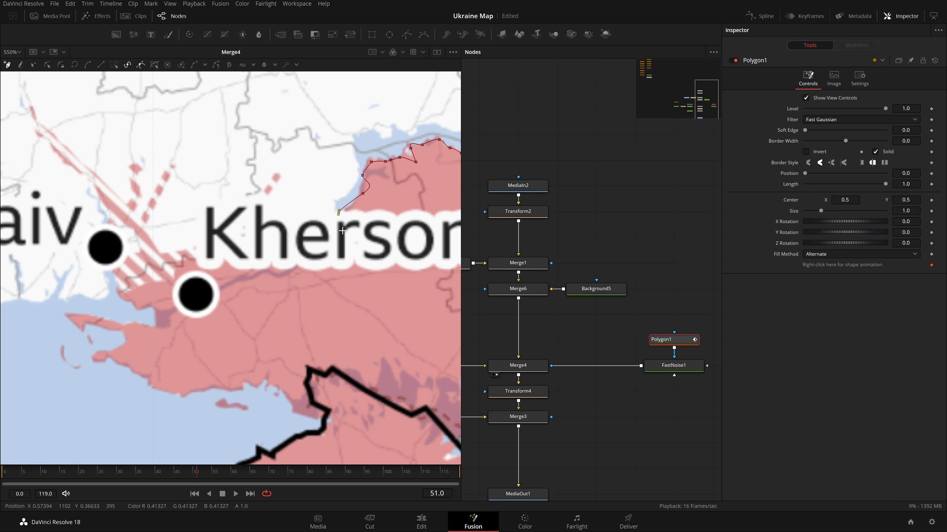
Trace the polygon along the river past Kherson toward the Mykolaiv coast.
click(253, 256)
click(202, 258)
click(169, 276)
click(129, 285)
click(132, 302)
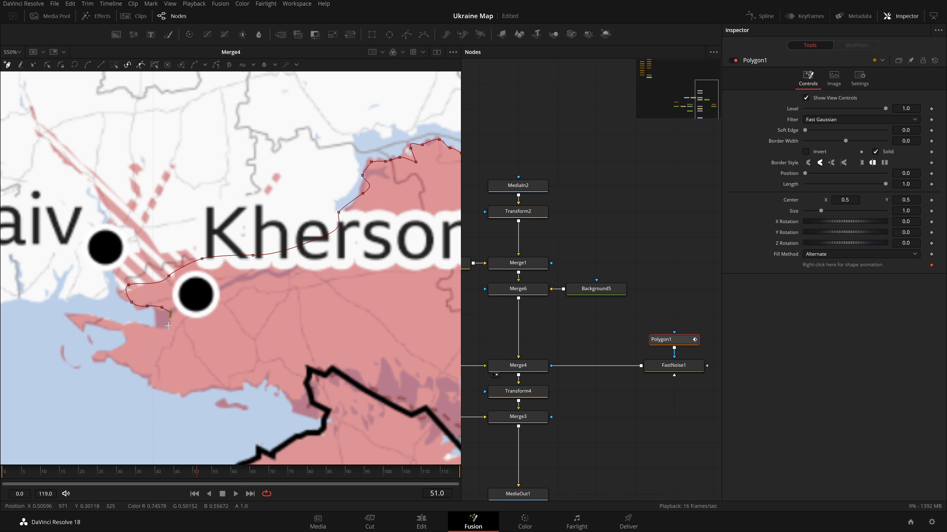
click(138, 322)
click(115, 325)
click(73, 321)
click(86, 325)
click(101, 328)
click(116, 331)
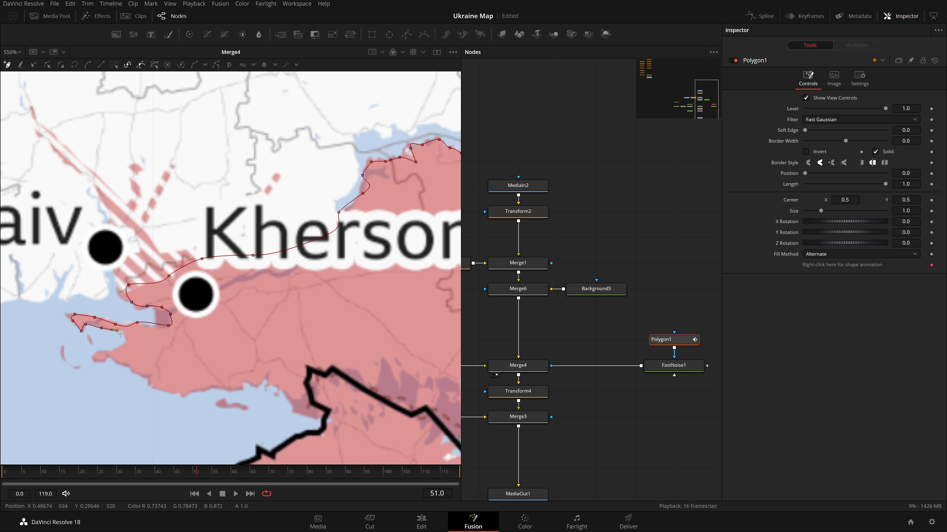
Undo the last several polygon points along the coast west of Kherson.
key(ctrl+z)
key(ctrl+z)
key(ctrl+z)
key(ctrl+z)
key(ctrl+z)
key(ctrl+z)
key(ctrl+z)
key(ctrl+z)
key(ctrl+z)
key(ctrl+z)
key(ctrl+z)
key(ctrl+z)
key(ctrl+z)
drag(42, 308, 0, 333)
scroll(170, 353, down, 1)
drag(79, 321, 83, 334)
drag(112, 317, 114, 320)
key(ctrl+z)
key(ctrl+z)
key(ctrl+z)
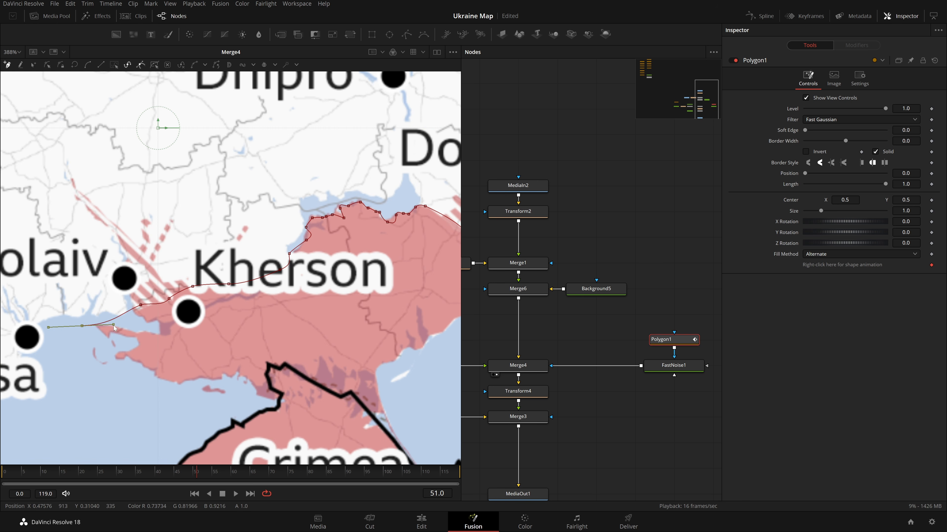
Add polygon points past the coast and out around the south and east of the occupied area.
click(84, 321)
scroll(164, 399, down, 2)
drag(165, 399, 128, 239)
click(112, 323)
click(147, 371)
click(315, 400)
click(364, 297)
click(365, 226)
Loop the polygon up through Russia and close it near the starting point north of Luhansk.
mouse_move(394, 193)
mouse_down()
mouse_move(160, 353)
mouse_move(133, 384)
mouse_up()
click(234, 324)
click(281, 283)
click(244, 208)
click(258, 146)
click(222, 147)
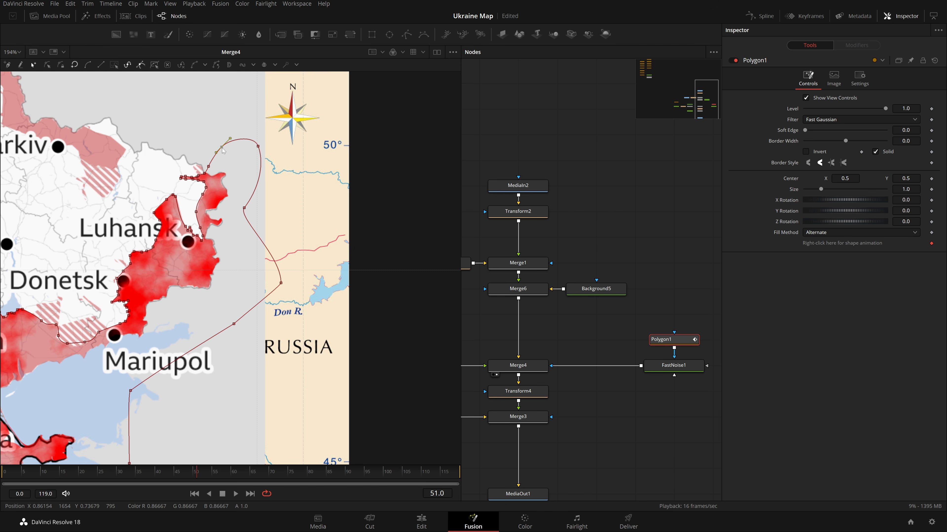
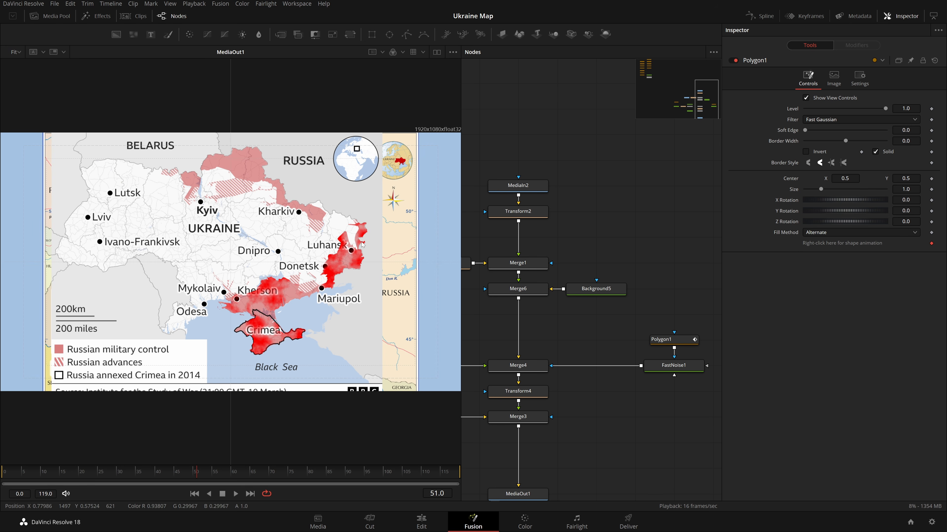
Set the FastNoise1 node's Contrast to 0.
scroll(362, 244, up, 5)
drag(356, 282, 379, 247)
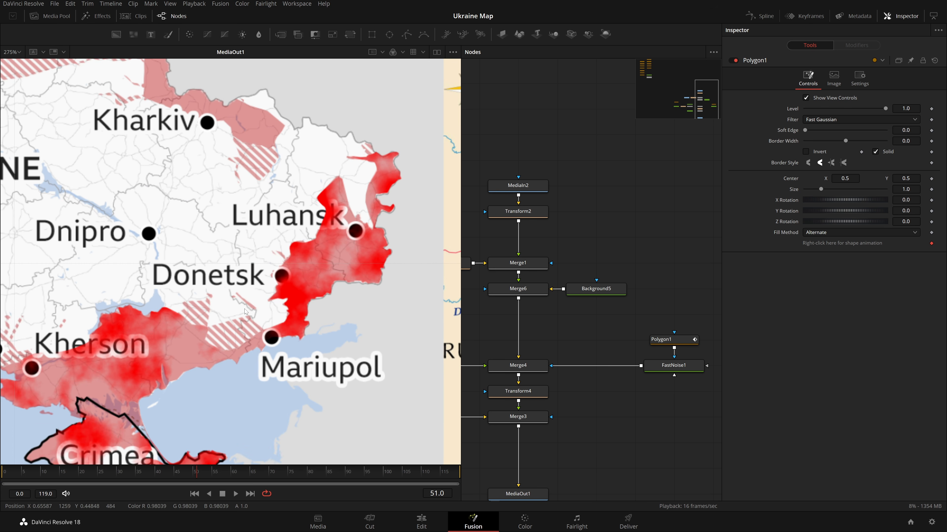
click(670, 366)
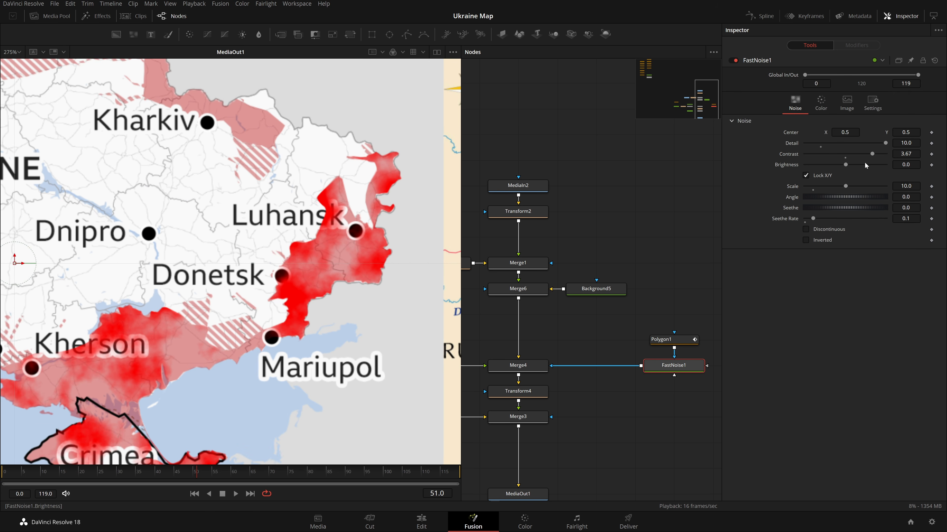
drag(864, 154, 809, 166)
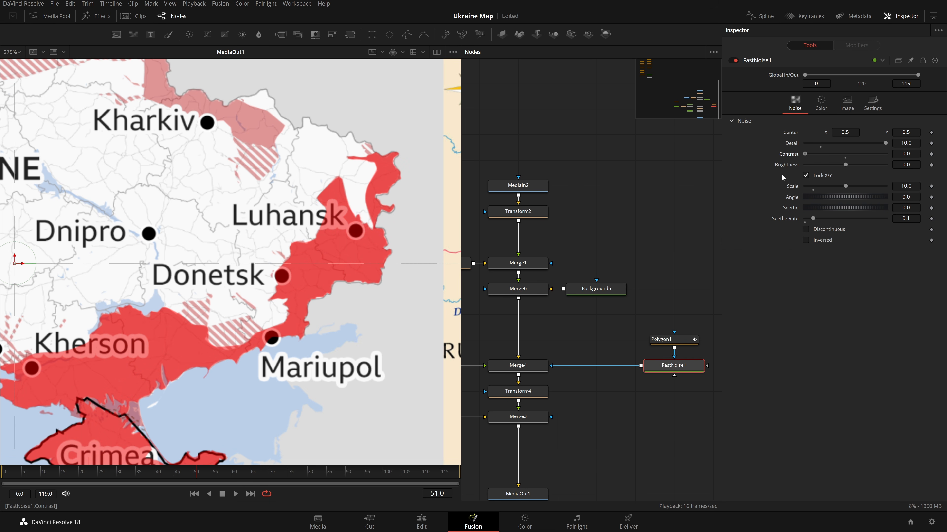
Add a second Polygon node chained after Polygon1 in the noise mask branch, and save the project.
drag(680, 340, 678, 290)
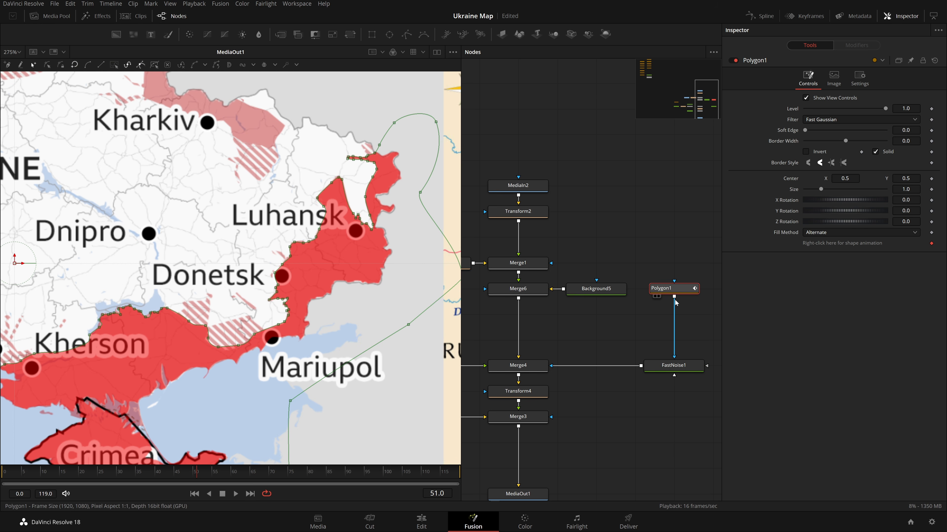
key(shift+space)
text(poly)
key(Return)
key(ctrl+s)
Start the new polygon north-west of Kyiv and sweep its points east across Russia toward the Kharkiv border.
drag(209, 167, 301, 348)
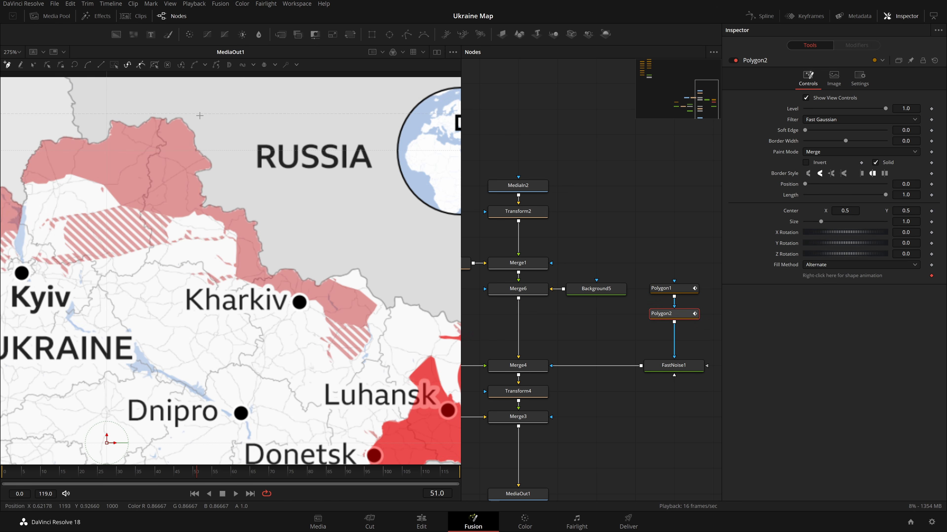
drag(245, 195, 293, 197)
scroll(270, 157, down, 2)
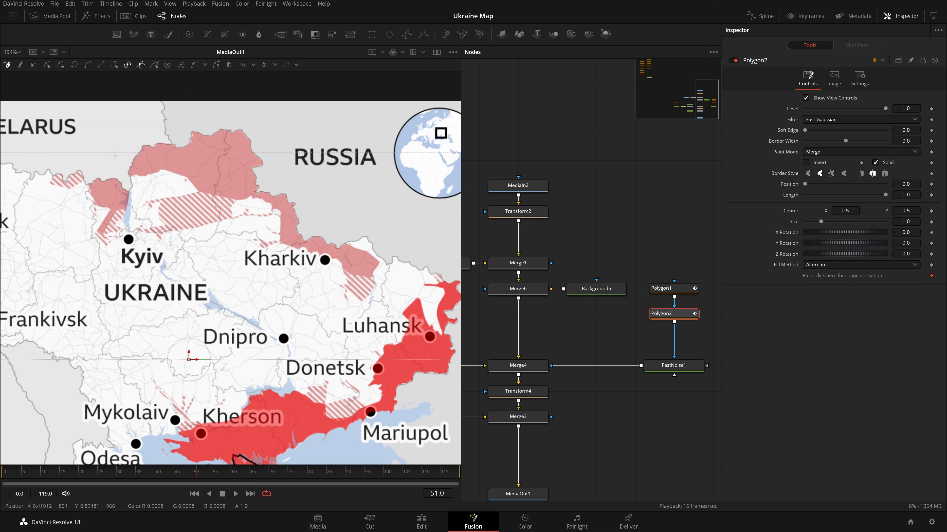
click(89, 158)
click(118, 121)
click(160, 101)
drag(342, 99, 363, 110)
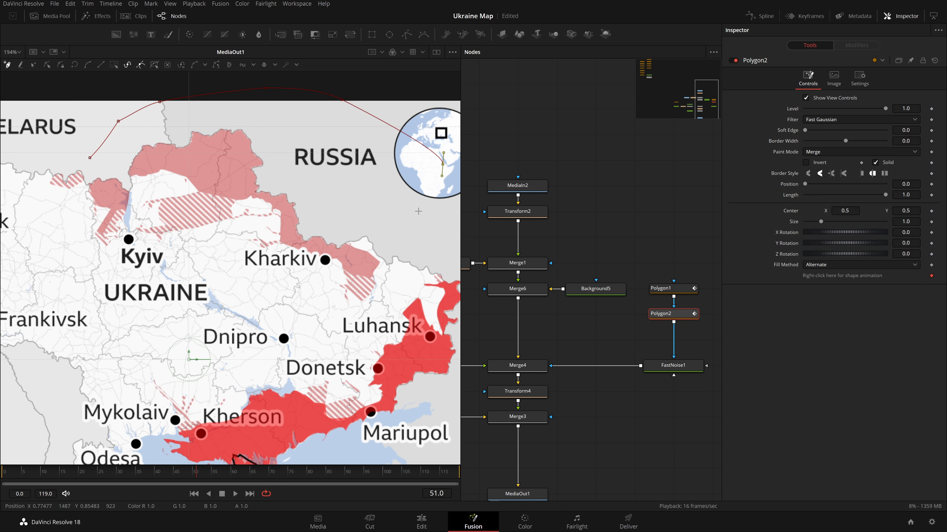
scroll(383, 265, up, 6)
scroll(384, 265, down, 4)
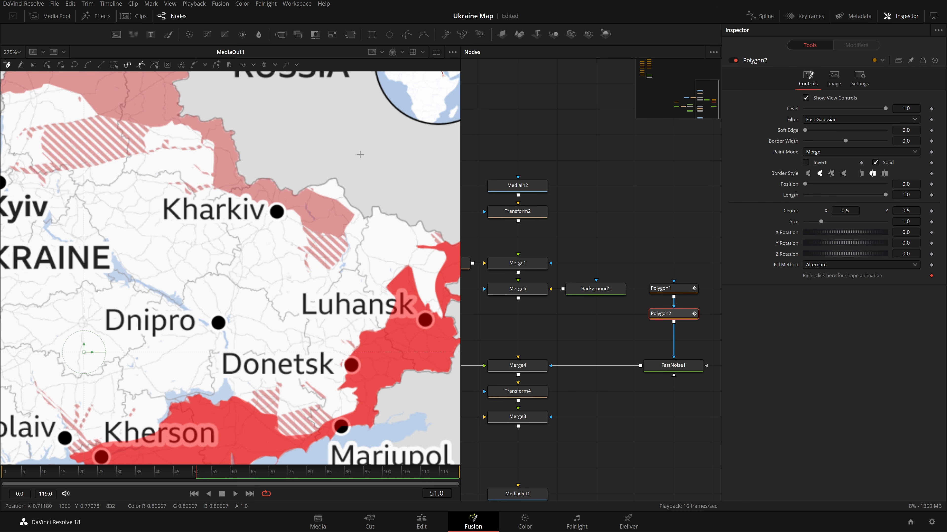
Bring the polygon back down along the eastern edge of the northern occupied area near Kharkiv.
click(249, 243)
click(287, 276)
scroll(266, 289, up, 6)
click(277, 299)
click(274, 311)
drag(286, 318, 293, 321)
click(291, 275)
click(321, 297)
click(346, 320)
click(320, 357)
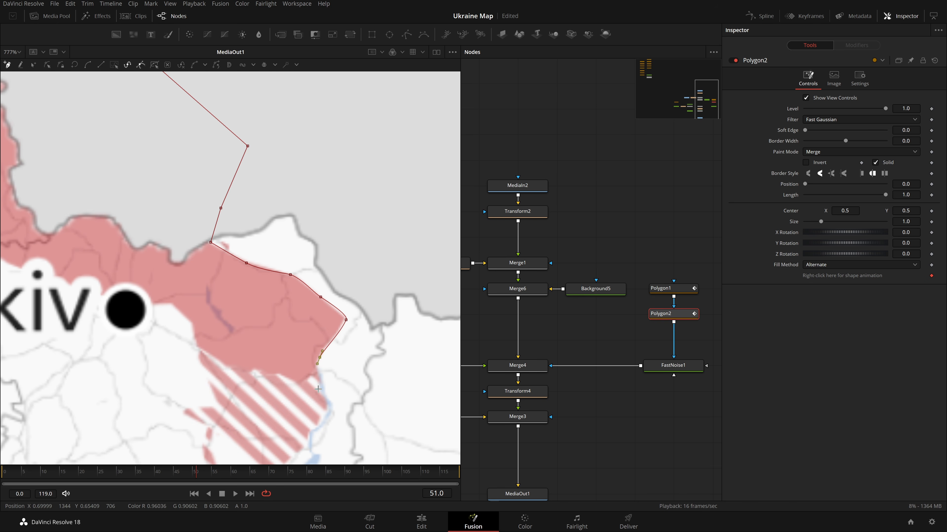
Trace the polygon westward along the southern edge of the occupied zone north of Kharkiv.
click(270, 381)
click(211, 368)
click(193, 337)
drag(149, 304, 256, 309)
click(171, 283)
click(126, 271)
click(45, 238)
drag(45, 238, 217, 372)
click(225, 252)
click(203, 238)
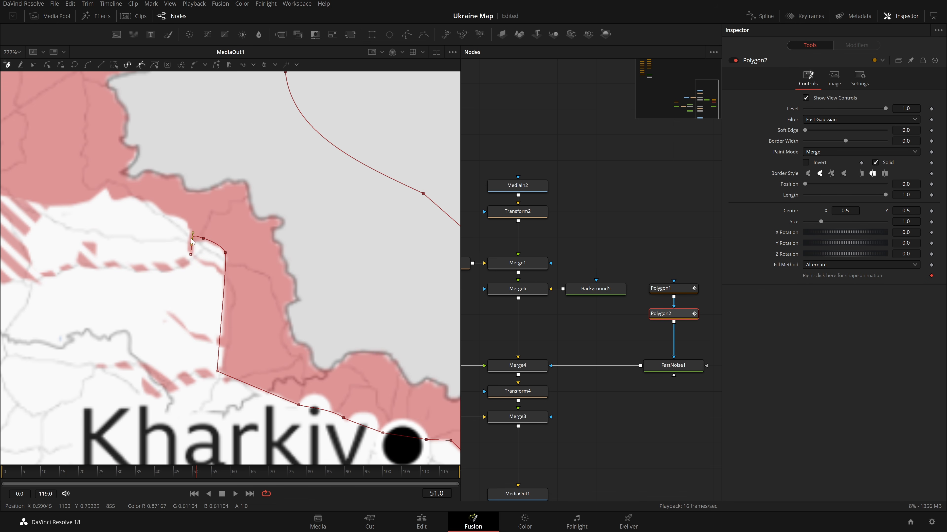
Continue the polygon west along the northern occupied area's southern edge toward the Dnieper.
click(192, 231)
click(185, 222)
click(118, 200)
click(107, 187)
drag(70, 217, 279, 242)
click(230, 224)
drag(129, 197, 193, 209)
drag(124, 200, 303, 312)
click(305, 311)
drag(262, 273, 234, 267)
drag(177, 251, 224, 263)
click(223, 264)
click(195, 275)
click(176, 278)
click(125, 283)
click(108, 282)
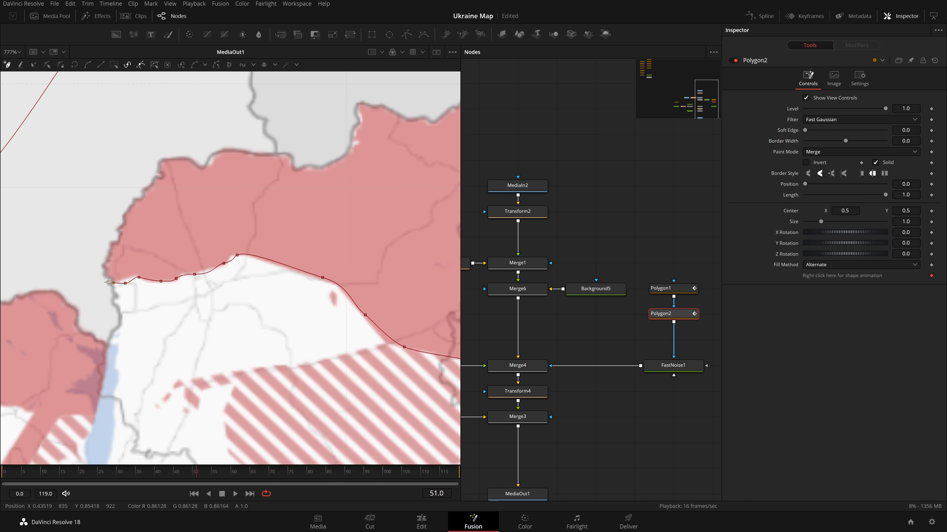
Trace the polygon past the river and up around the occupied area west of it, closing near the start.
drag(108, 282, 265, 292)
click(227, 224)
click(211, 253)
click(247, 308)
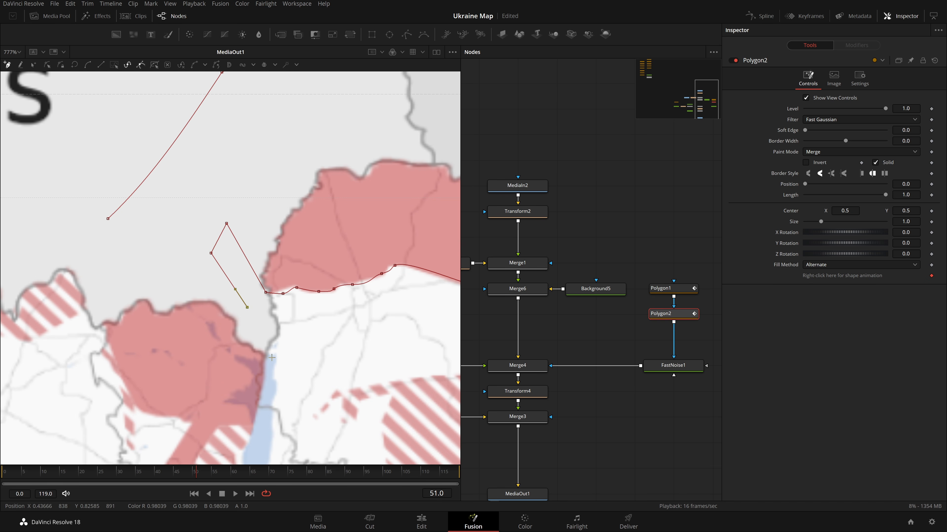
click(264, 357)
drag(264, 357, 284, 265)
click(274, 310)
click(228, 314)
click(197, 307)
click(157, 299)
click(145, 270)
click(135, 242)
click(125, 217)
click(112, 174)
click(112, 123)
click(129, 109)
Fit the viewer to review the new northern polygon over the whole map.
scroll(318, 246, down, 2)
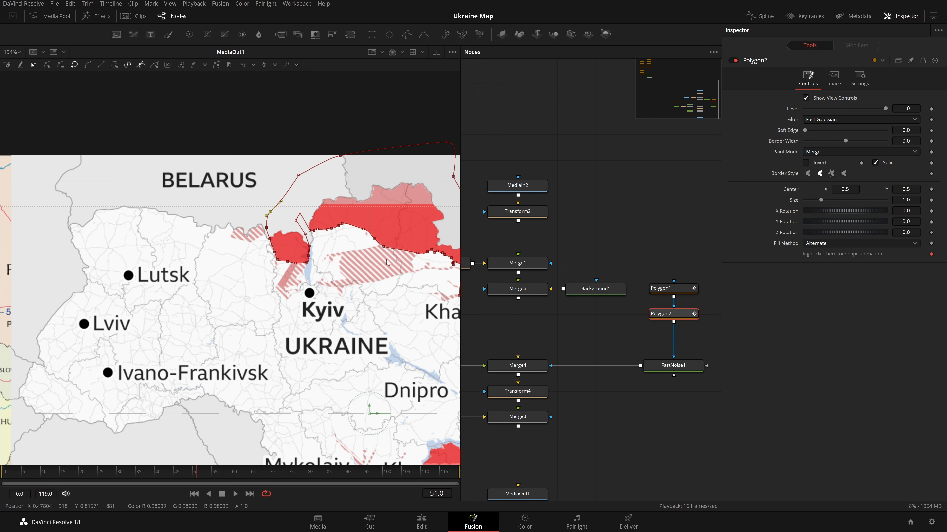
scroll(368, 256, right, 5)
scroll(178, 194, up, 2)
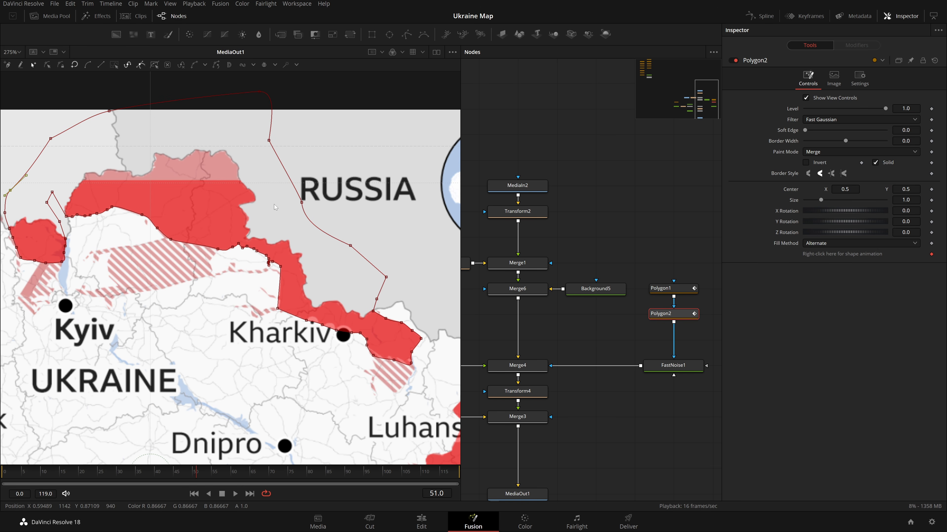
click(16, 52)
click(15, 65)
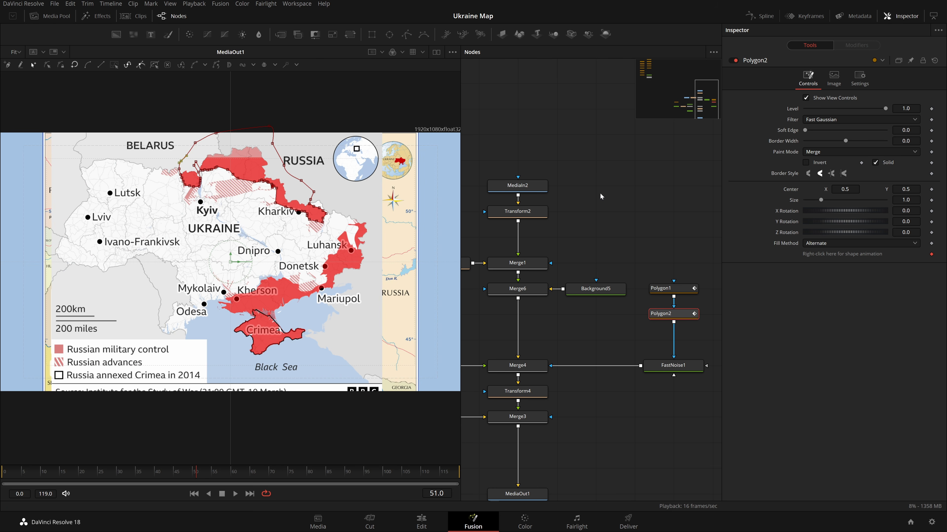
Insert a Transform node after the Merge5 node that builds the red Ukraine shape.
drag(604, 261, 719, 221)
click(541, 324)
key(2)
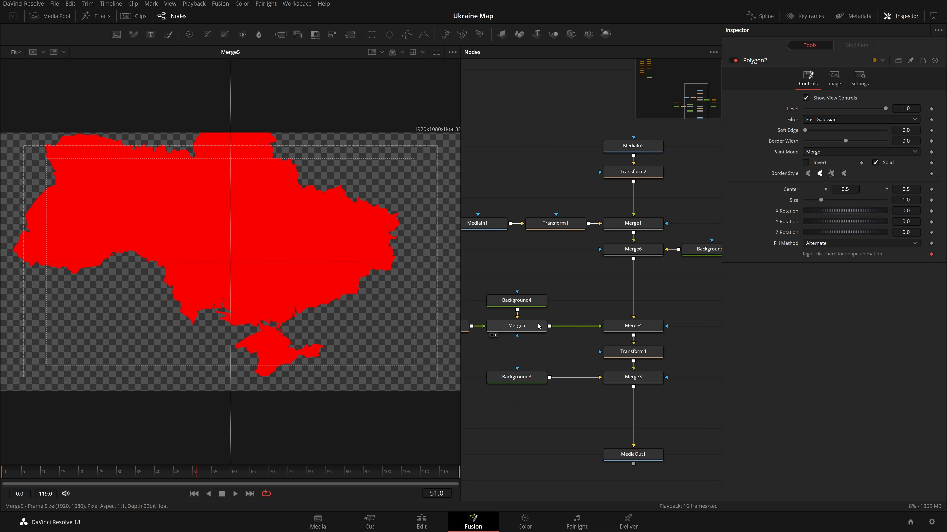
drag(564, 310, 630, 306)
drag(544, 291, 624, 308)
drag(500, 268, 554, 343)
click(593, 314)
key(shift+space)
text(polyxf)
key(Return)
Try scaling down the new Transform5 node's size.
drag(905, 141, 880, 140)
drag(633, 338, 421, 261)
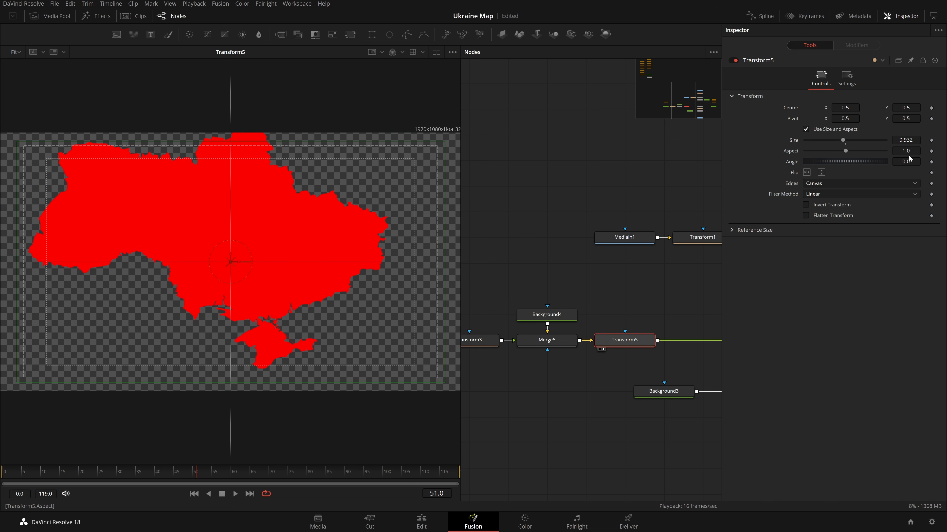
drag(906, 140, 861, 140)
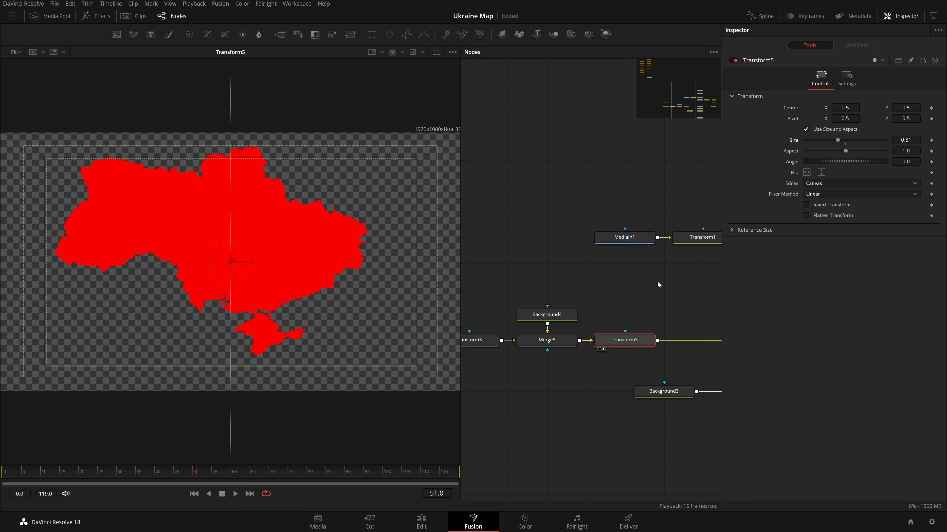
key(ctrl+z)
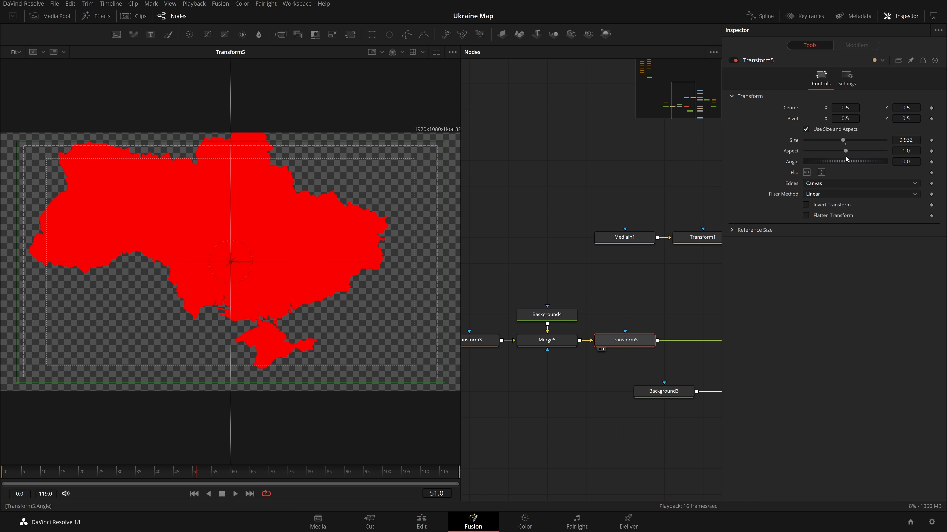
click(845, 144)
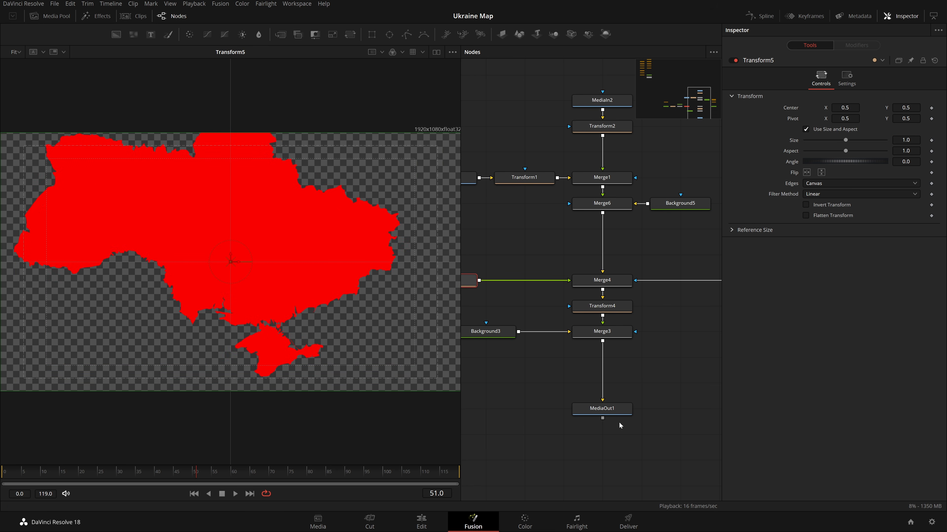
click(581, 418)
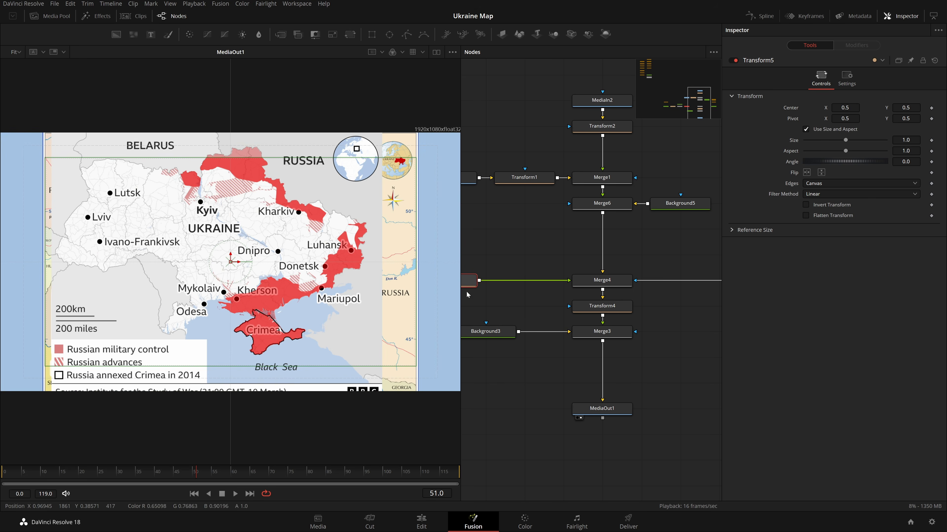
drag(547, 244, 598, 263)
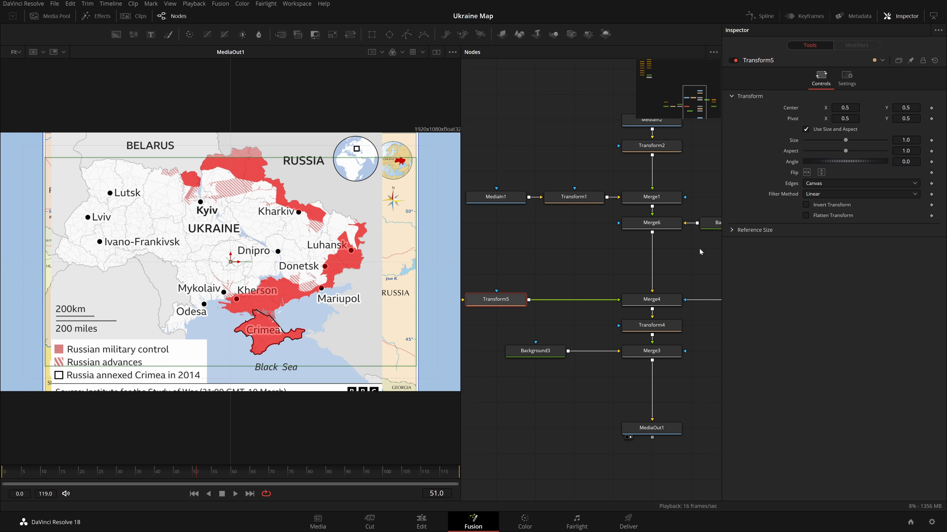
drag(906, 140, 855, 140)
key(ctrl+z)
Inspect the Ukraine shape's Transform3 and Background1 nodes, including the background's image dimensions, and save.
drag(527, 267, 659, 284)
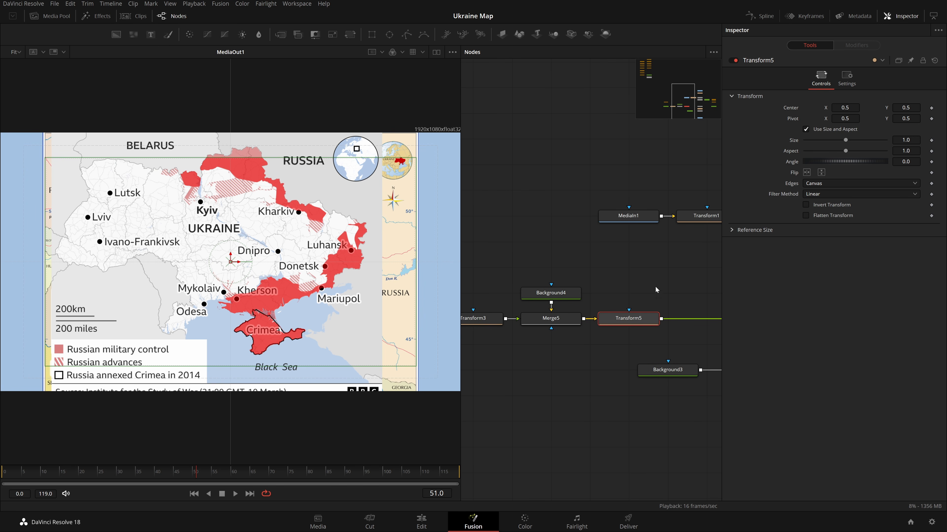
drag(563, 303, 692, 308)
click(499, 332)
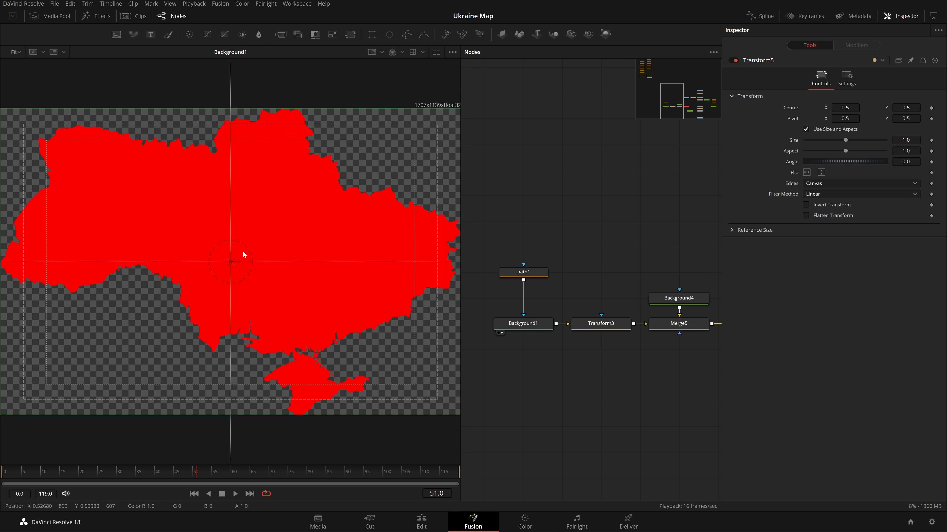
drag(593, 323, 312, 283)
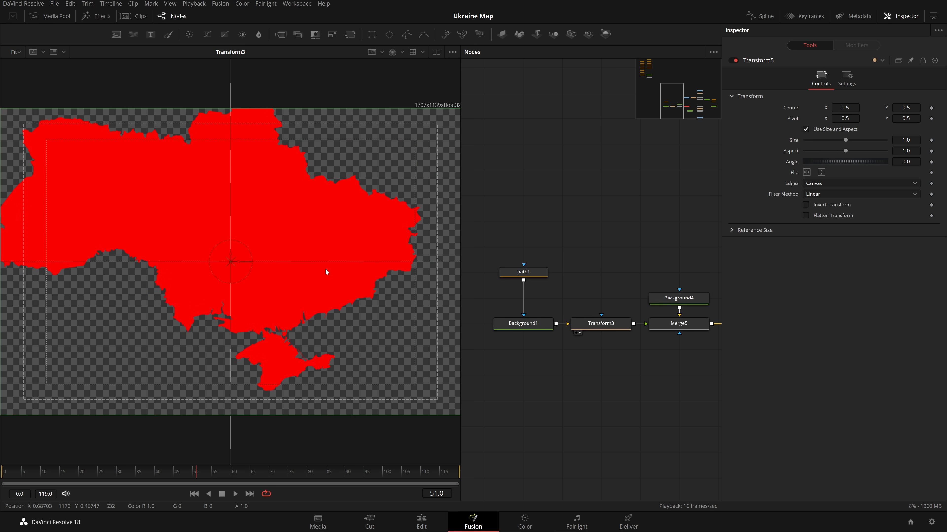
drag(528, 331, 300, 276)
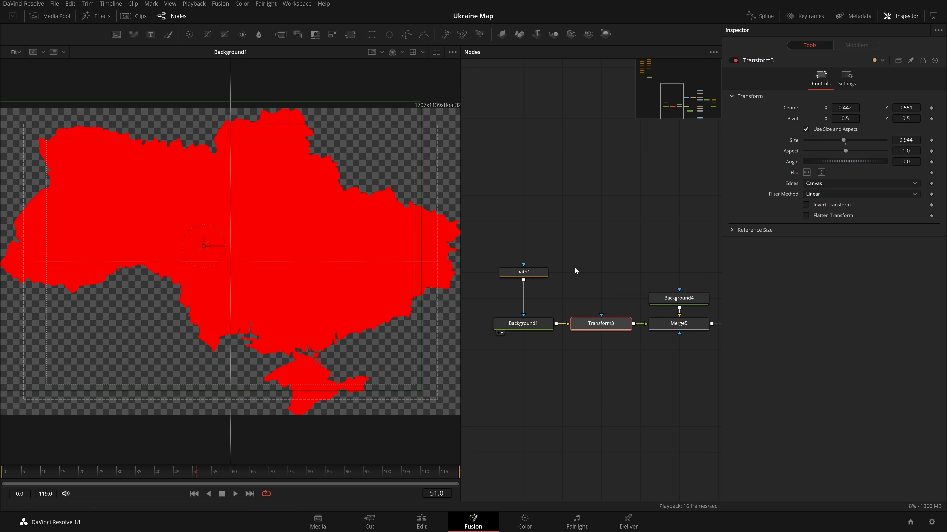
drag(492, 250, 434, 321)
drag(437, 316, 570, 285)
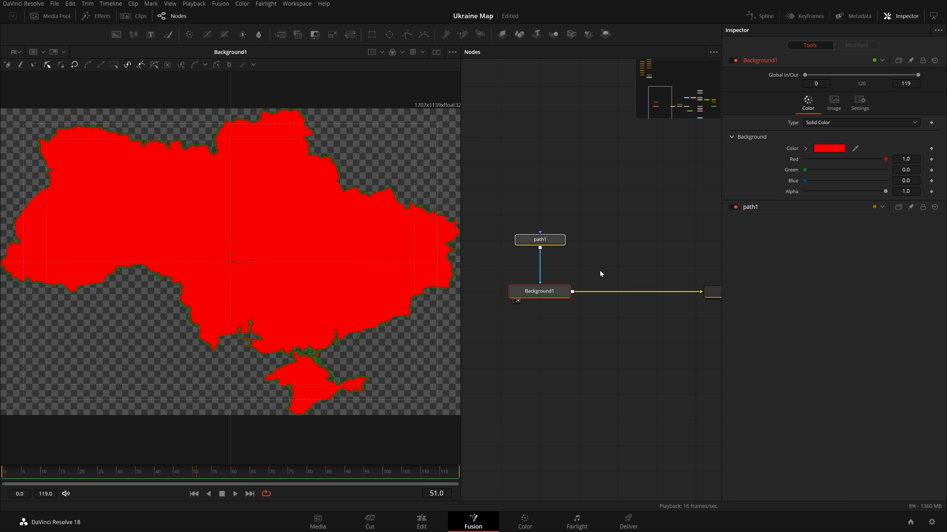
click(539, 291)
click(833, 100)
drag(838, 148, 840, 148)
key(ctrl+z)
key(ctrl+s)
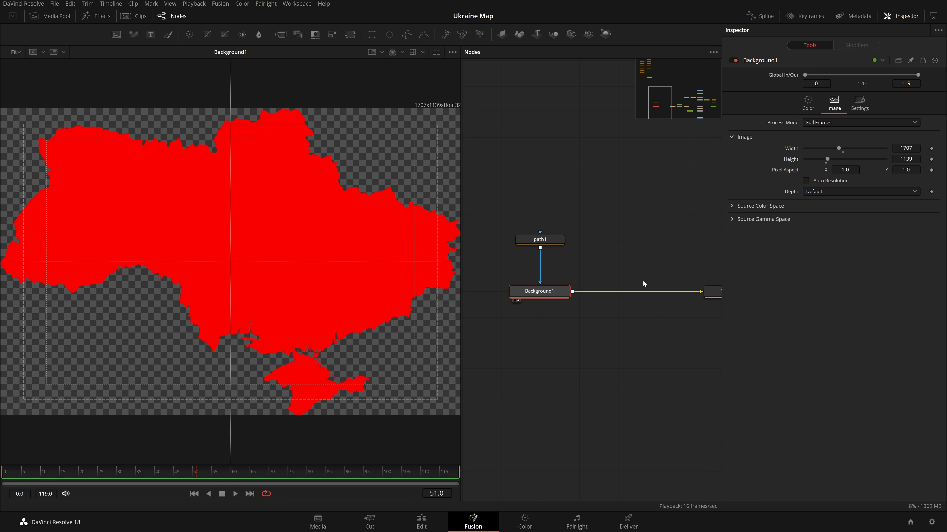
Disable the Merge1 node that overlays the Russian-controlled-areas map on the base map.
drag(664, 269, 514, 277)
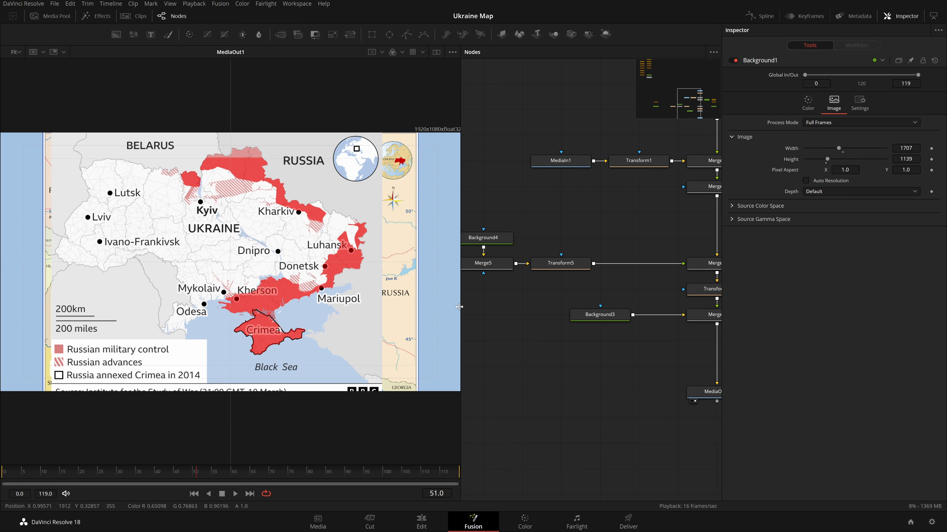
drag(466, 312, 698, 358)
mouse_move(508, 340)
mouse_down()
mouse_move(649, 356)
mouse_move(402, 334)
mouse_up()
drag(585, 366, 444, 364)
drag(525, 358, 483, 350)
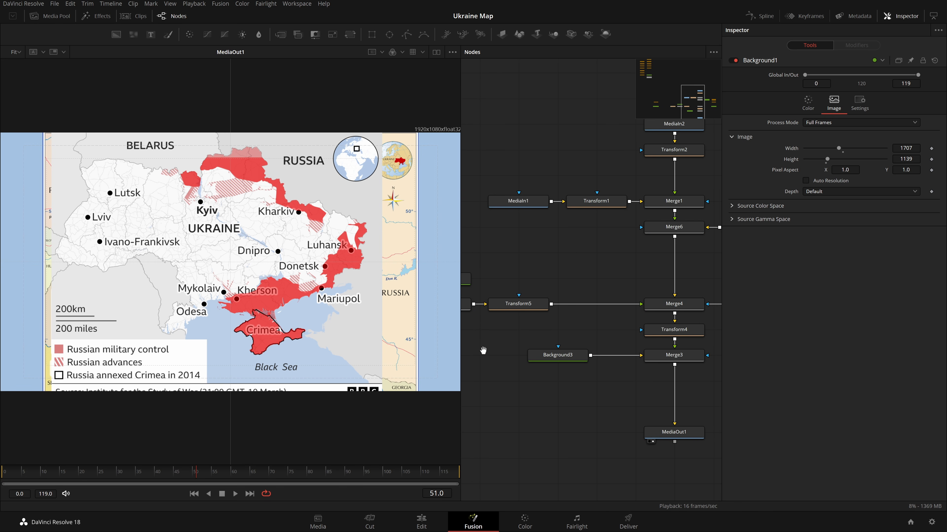
drag(608, 269, 546, 257)
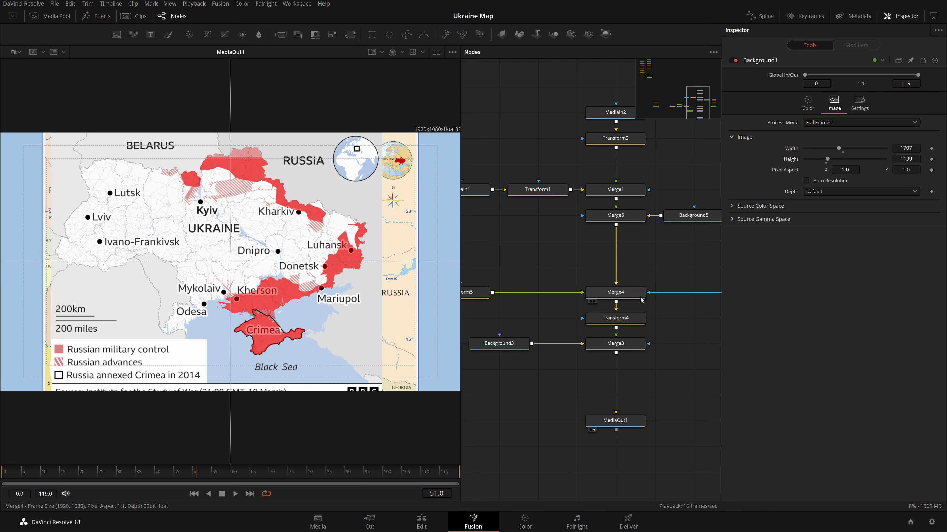
click(625, 189)
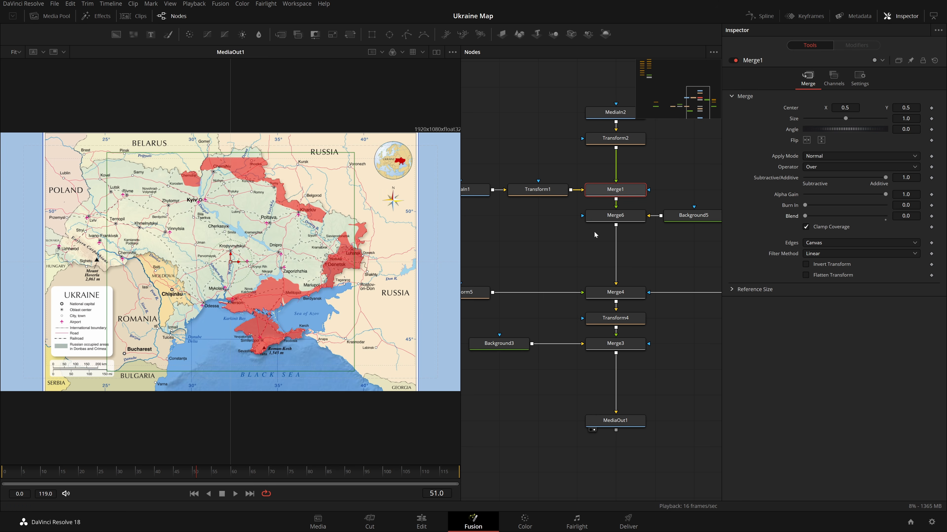
click(733, 61)
click(664, 173)
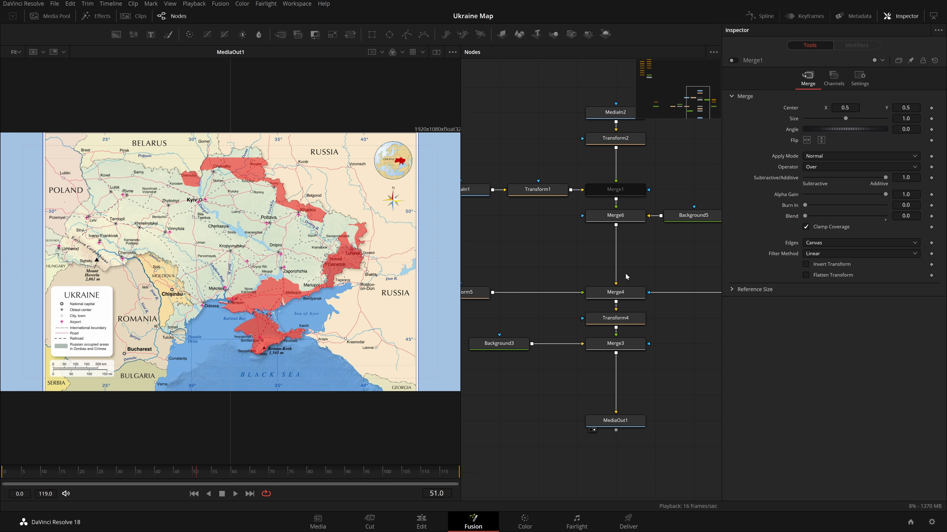
Zoom the viewer into northern Ukraine and browse the Ukraine-shape nodes Transform3 and Background1.
click(18, 53)
click(20, 67)
drag(586, 354, 539, 327)
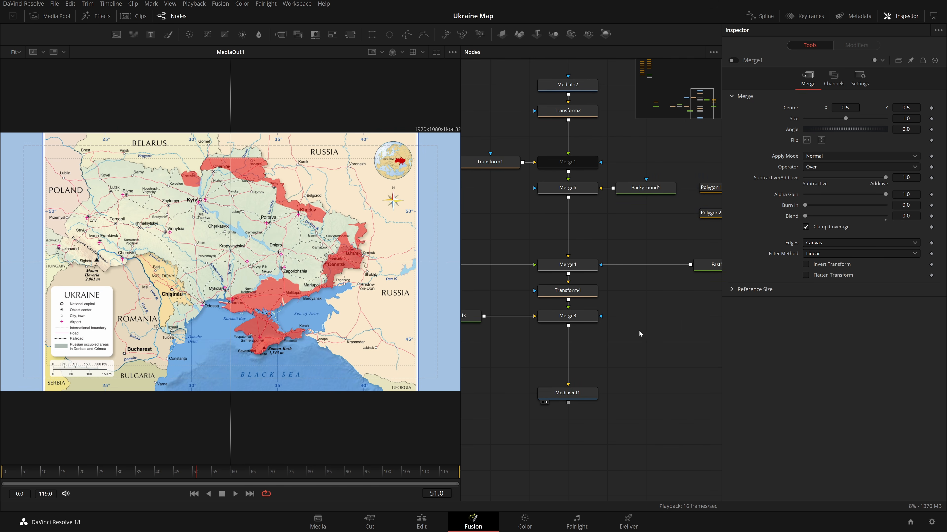
scroll(201, 164, up, 5)
drag(572, 300, 760, 301)
drag(622, 306, 802, 317)
drag(592, 298, 656, 310)
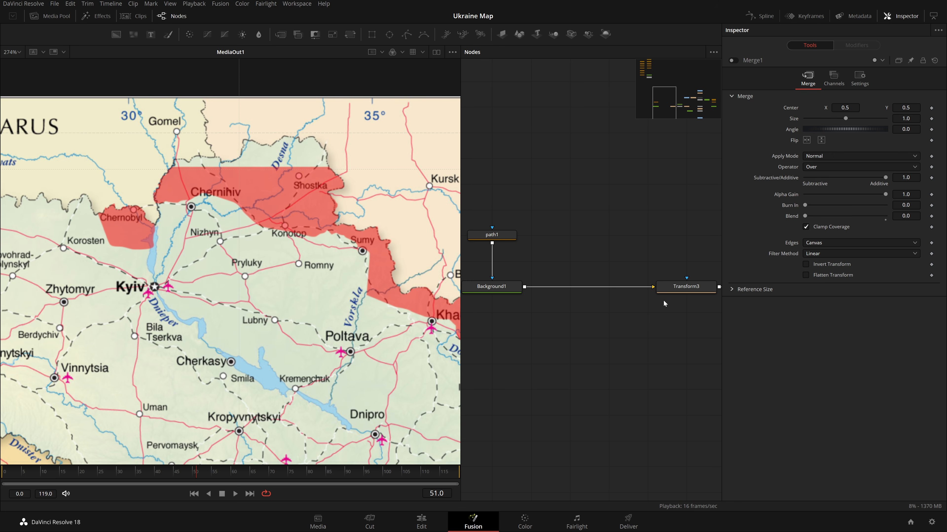
click(671, 289)
drag(602, 263, 548, 299)
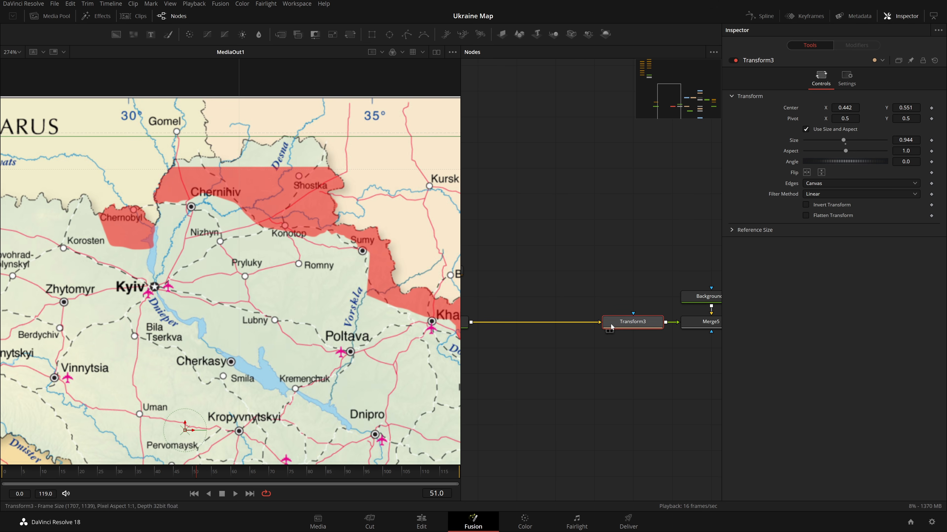
drag(571, 229, 691, 251)
drag(579, 256, 640, 266)
drag(559, 271, 474, 344)
drag(500, 332, 581, 332)
drag(663, 305, 525, 323)
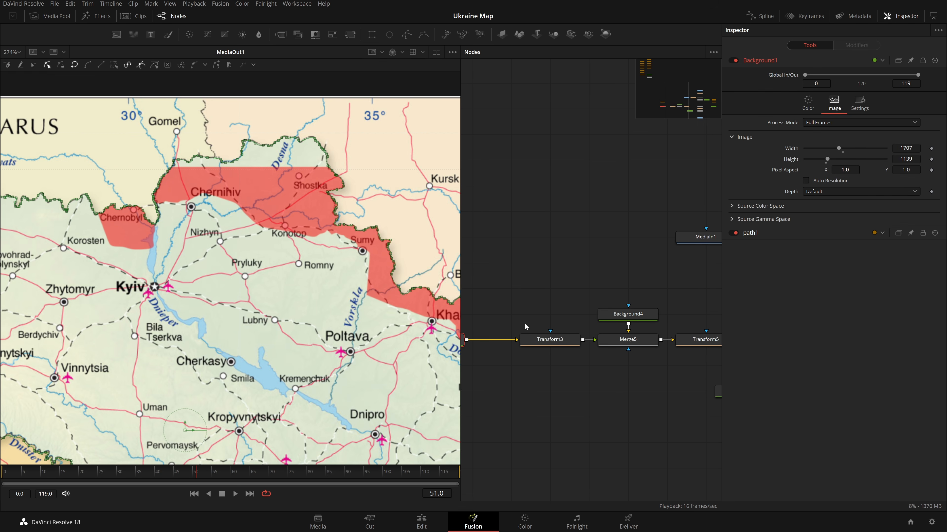
Try bypassing the Transform3 node on the Ukraine shape and fit the viewer to the window.
click(529, 338)
click(732, 60)
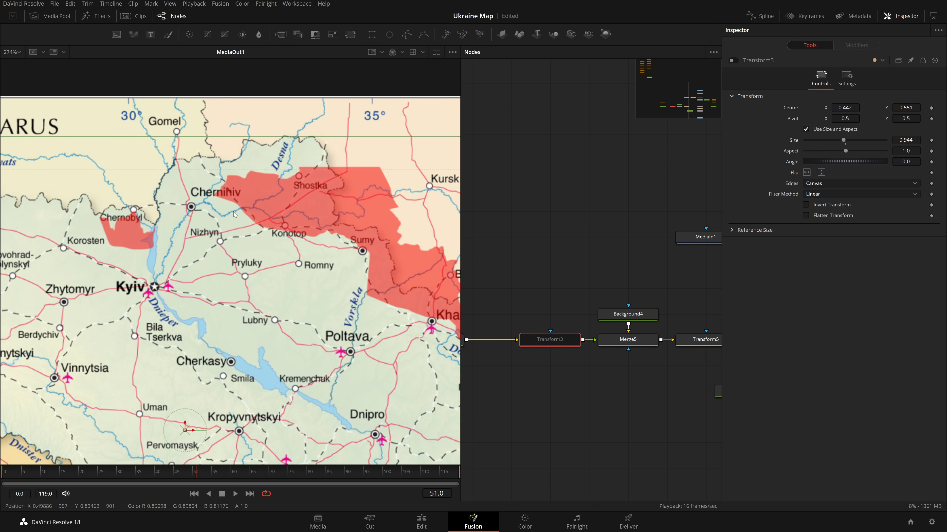
click(18, 53)
click(17, 66)
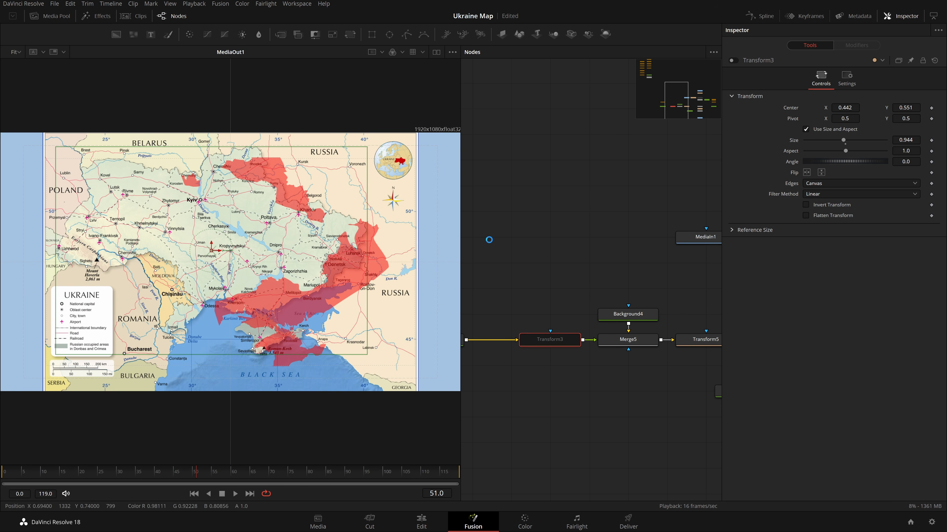
key(ctrl+p)
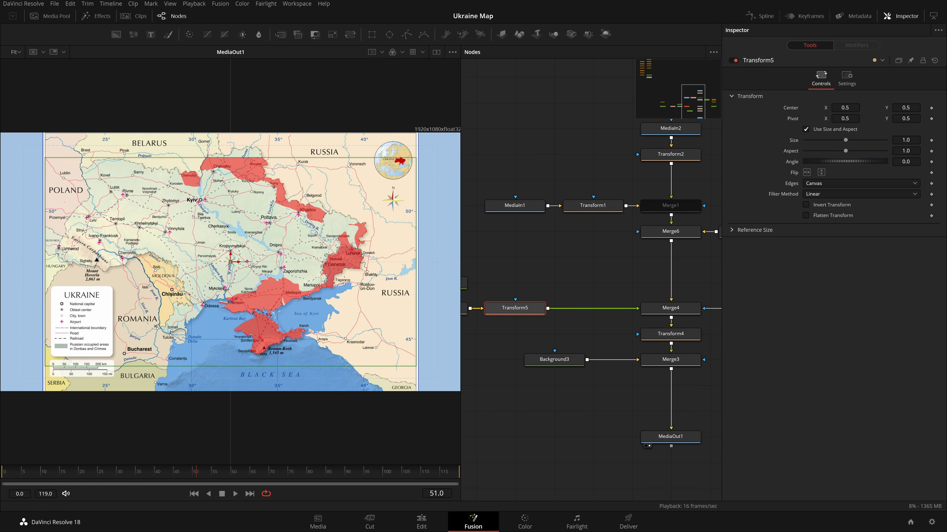
Try resizing the Transform5 and Transform4 nodes, undoing each attempt.
drag(906, 140, 861, 140)
click(670, 308)
drag(910, 118, 871, 118)
key(ctrl+z)
click(671, 334)
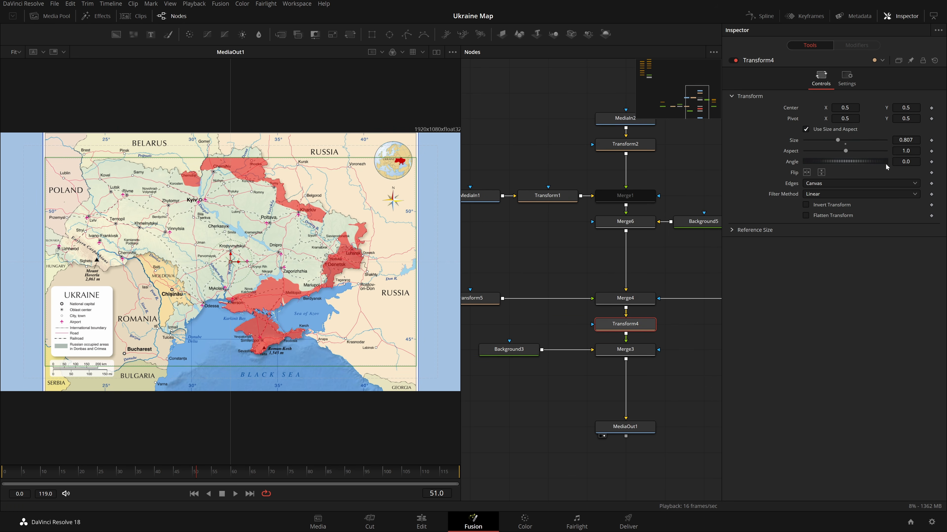
drag(908, 139, 869, 140)
key(ctrl+z)
Select FastNoise1 and, at frame 0, set its Contrast to 0 and Brightness to -1.0.
click(539, 267)
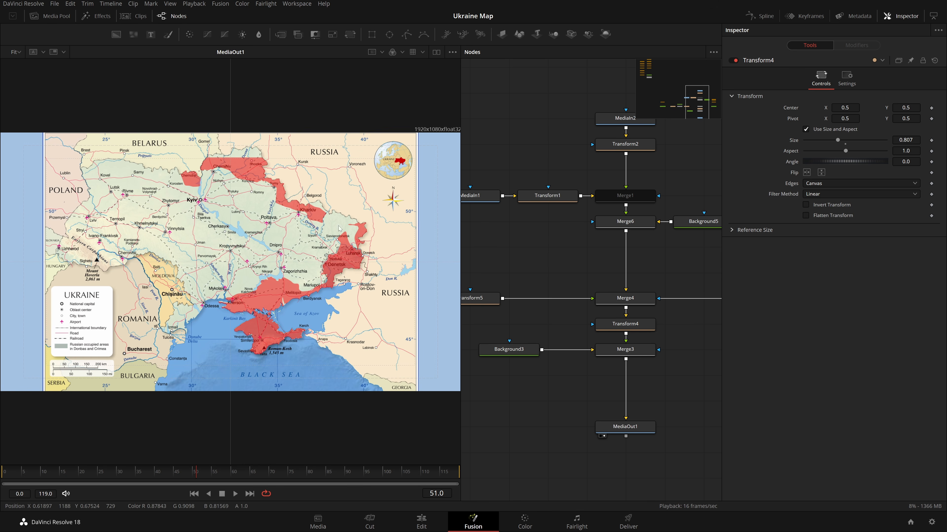
scroll(341, 263, up, 5)
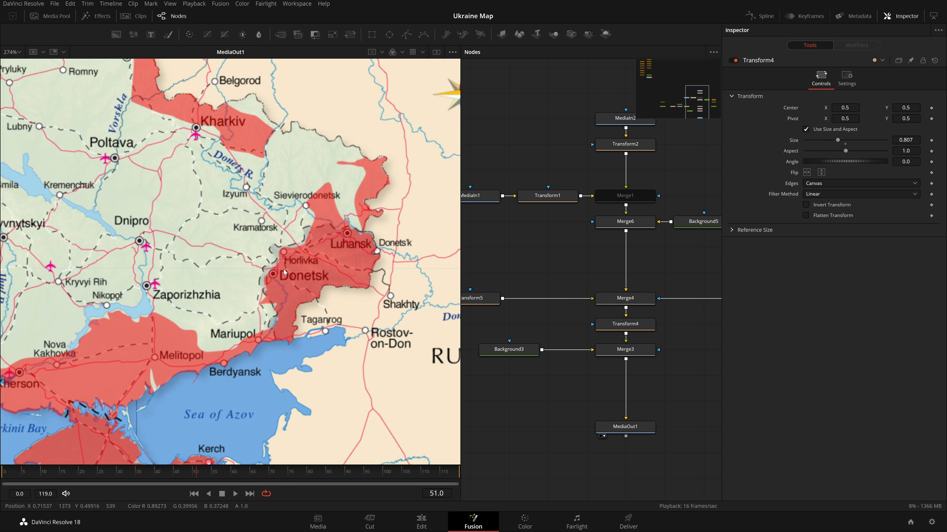
key(ctrl+f)
drag(690, 275, 559, 241)
click(646, 264)
drag(146, 476, 1, 448)
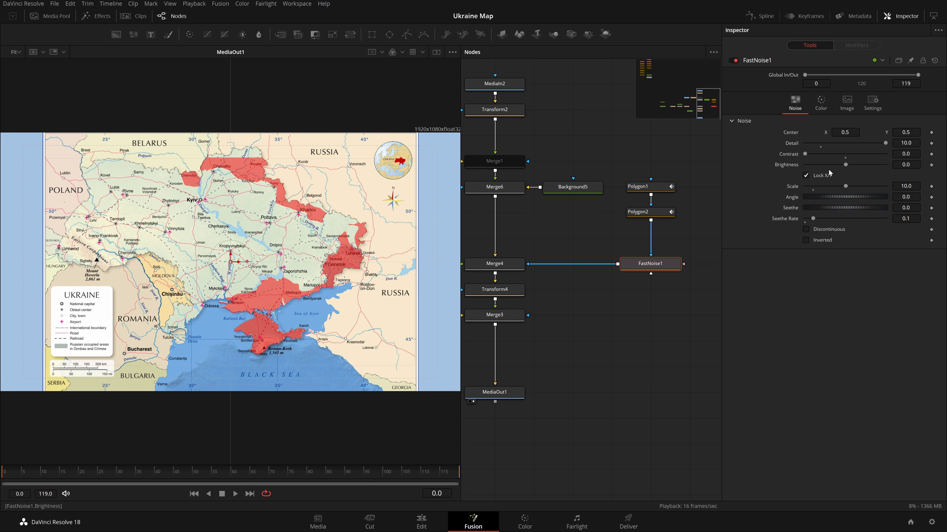
click(908, 143)
drag(805, 154, 885, 165)
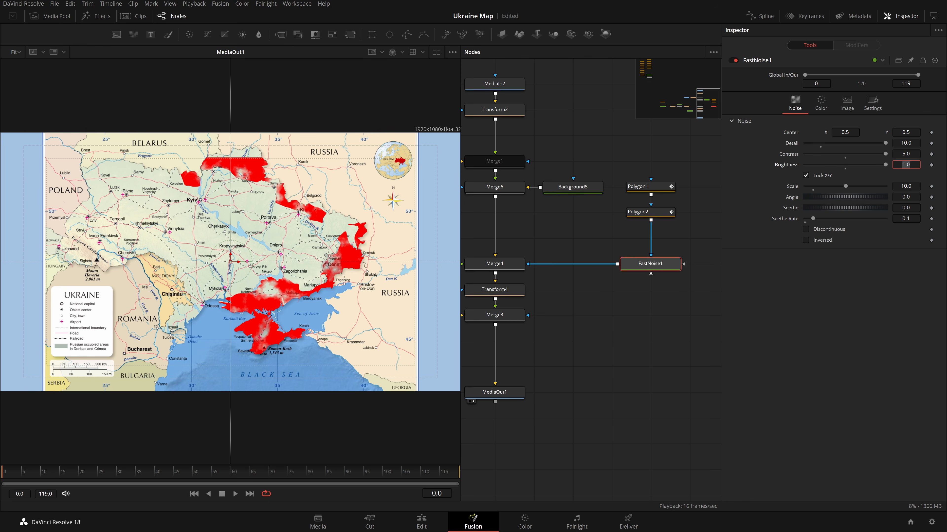
key(Tab)
drag(884, 165, 789, 174)
double_click(906, 165)
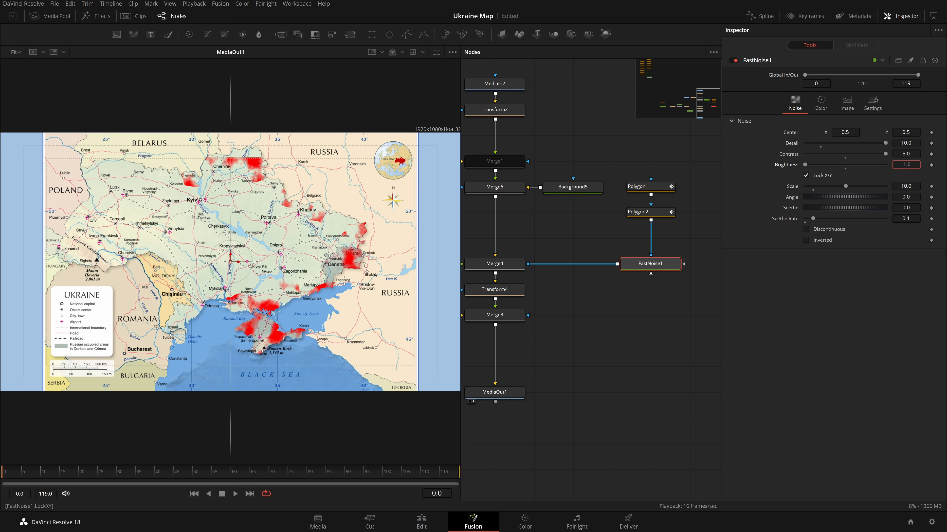
click(890, 160)
drag(885, 154, 656, 175)
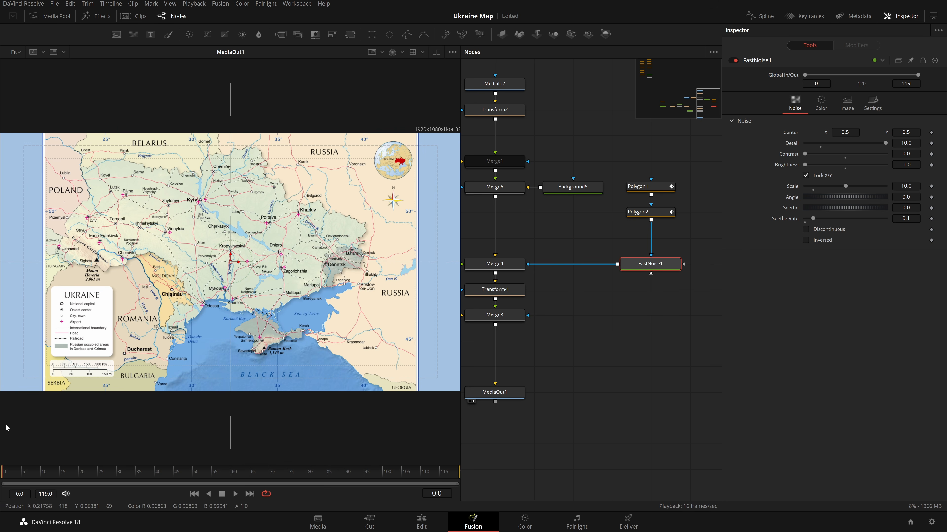
Add keyframes for FastNoise1's Contrast and Brightness at frame 25.
drag(44, 477, 129, 484)
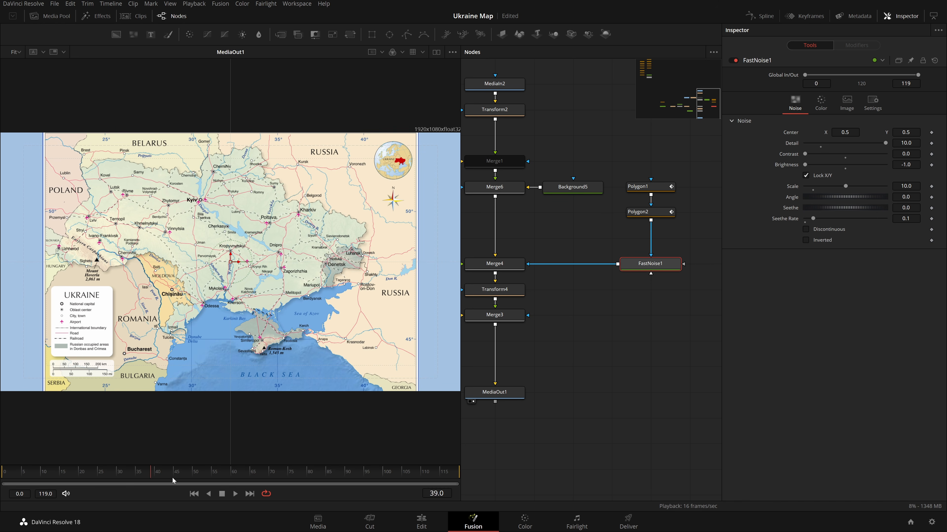
click(98, 473)
click(931, 154)
click(932, 165)
Keyframe FastNoise1's Contrast at 5.0 on frame 50 and Brightness at 4.0 on frame 60.
drag(803, 159, 926, 160)
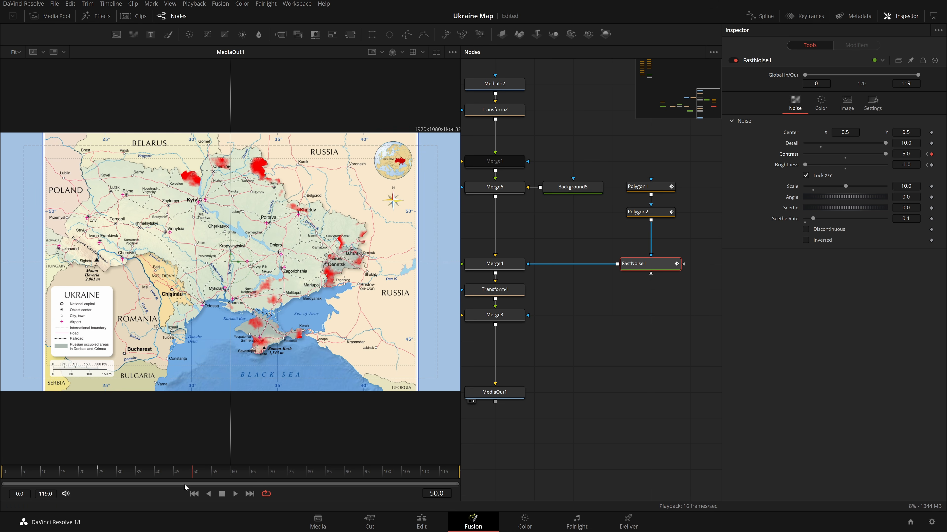
drag(197, 474, 231, 476)
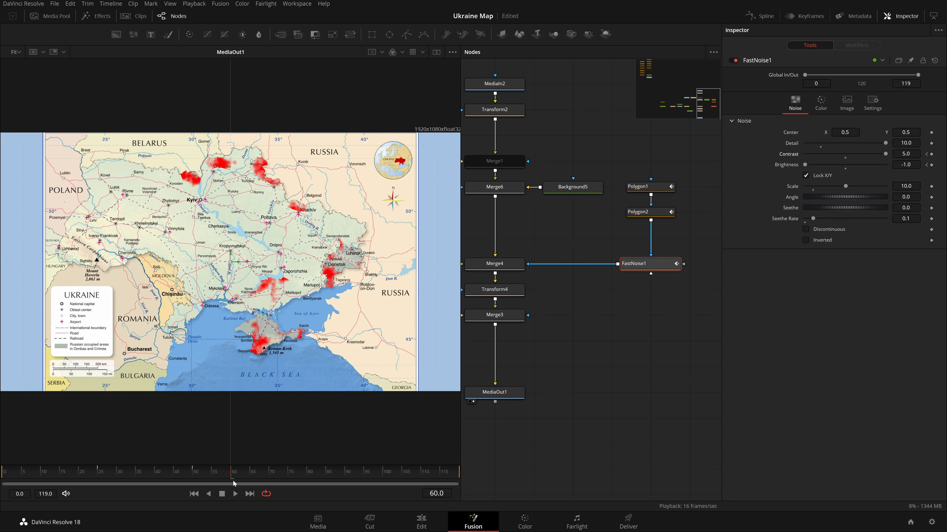
drag(805, 165, 866, 165)
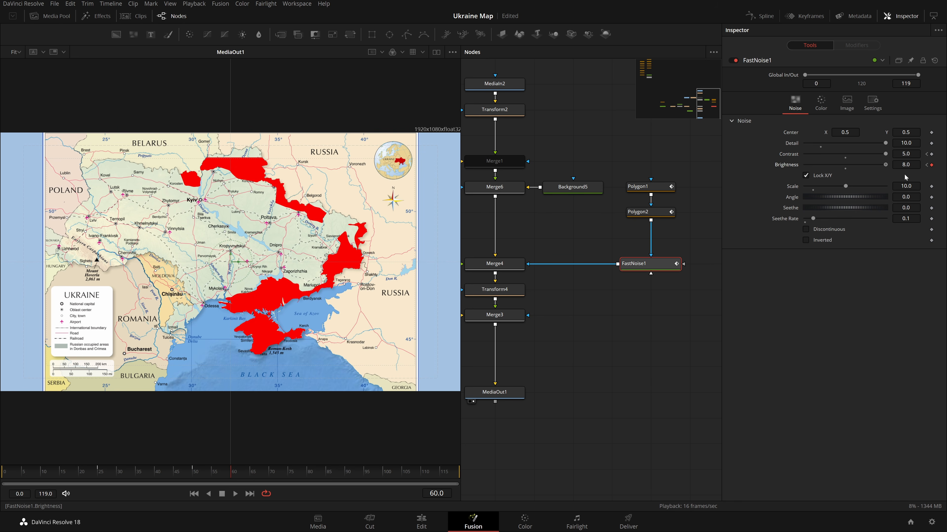
click(906, 186)
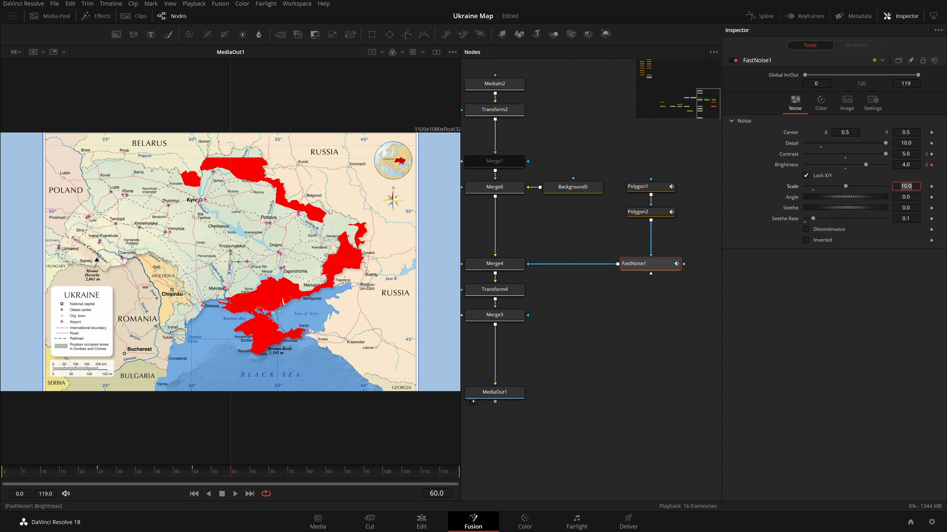
Open the spline editor showing only FastNoise1's Contrast and Brightness curves, zoomed to fit.
click(582, 363)
click(766, 19)
click(667, 263)
drag(603, 432, 602, 292)
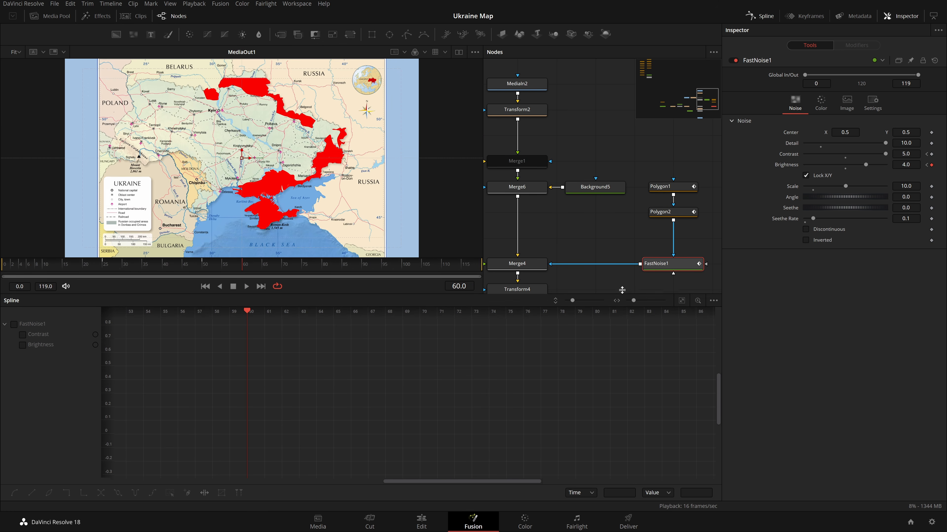
click(713, 299)
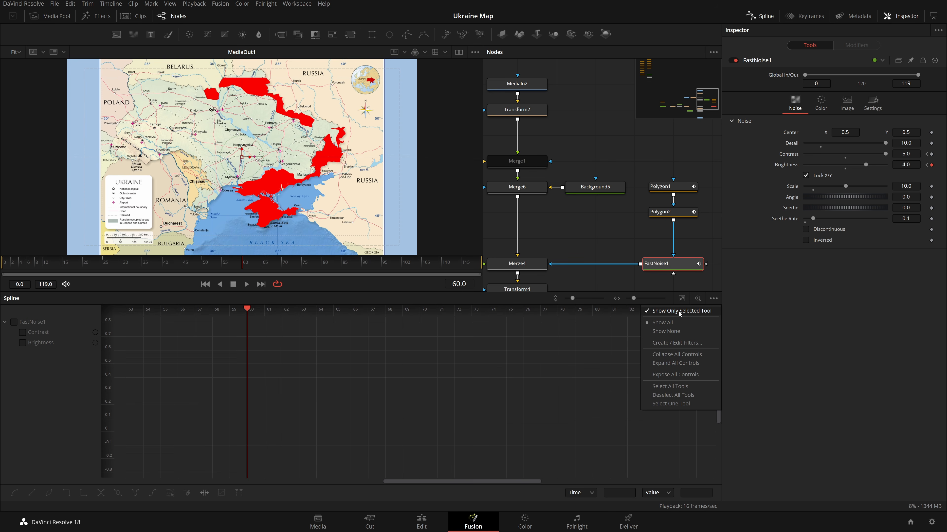
click(666, 269)
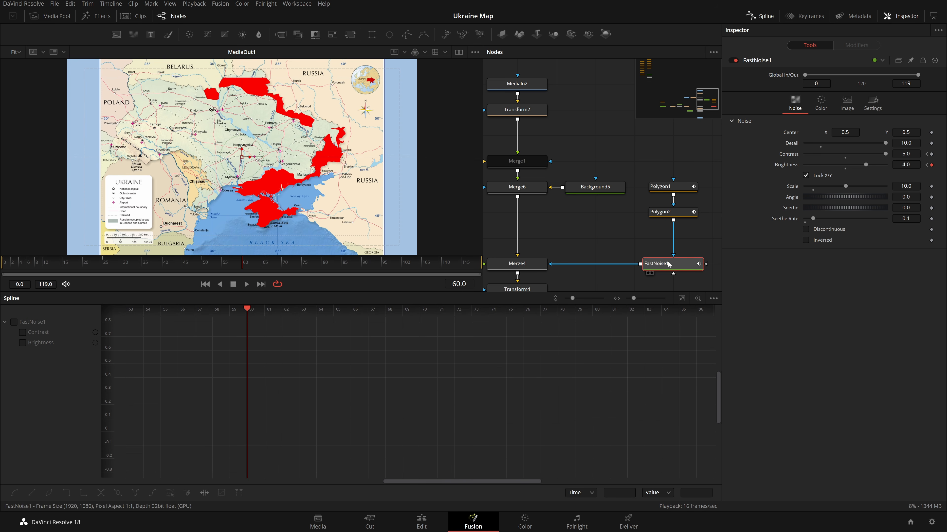
click(14, 322)
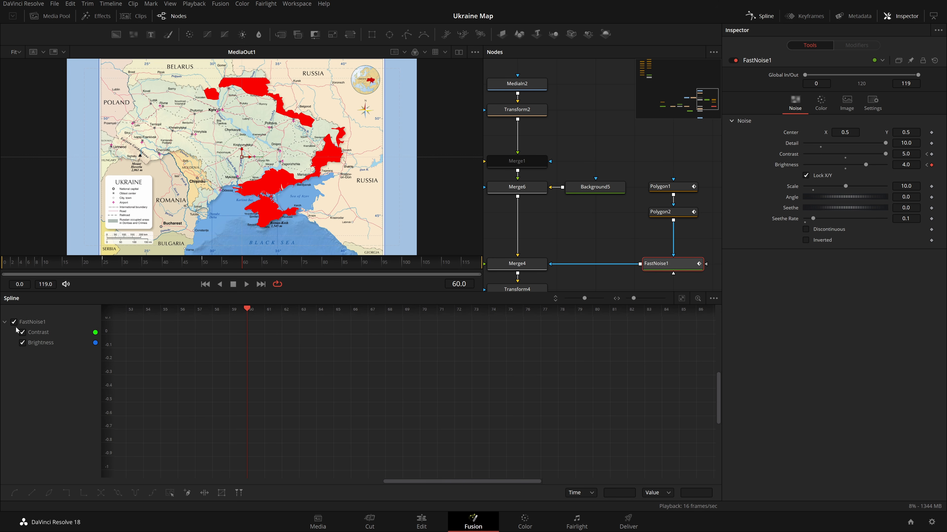
click(682, 299)
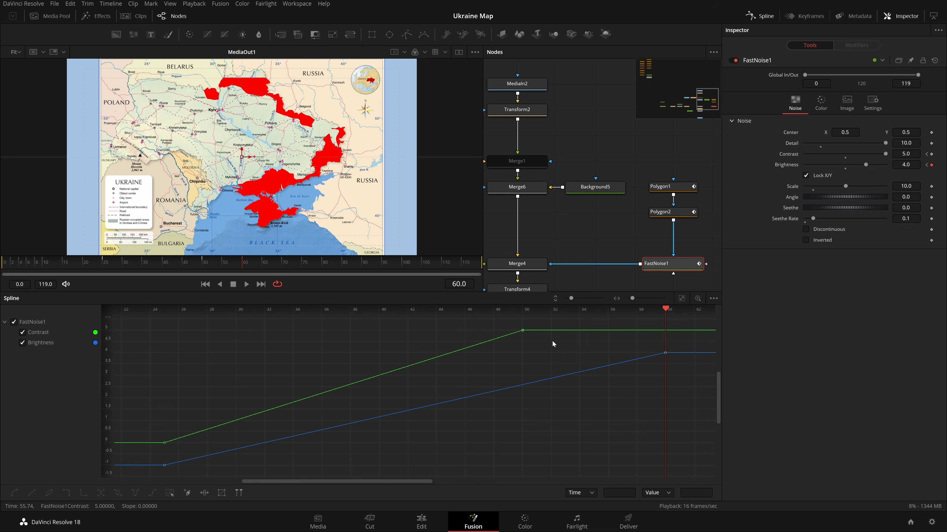
Smooth all FastNoise1 keyframes and set their Ease In to 68.2 and Ease Out to 36.8.
scroll(614, 350, down, 2)
key(ctrl+a)
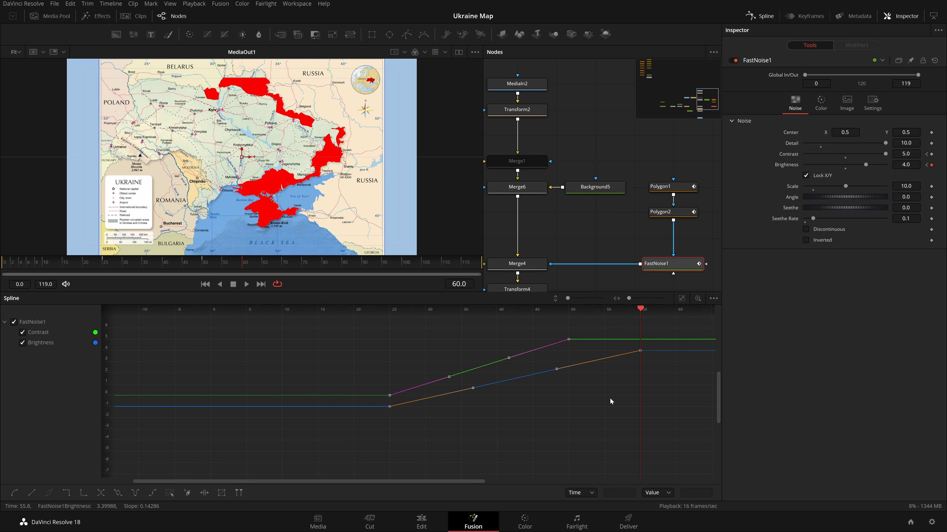
key(s)
key(t)
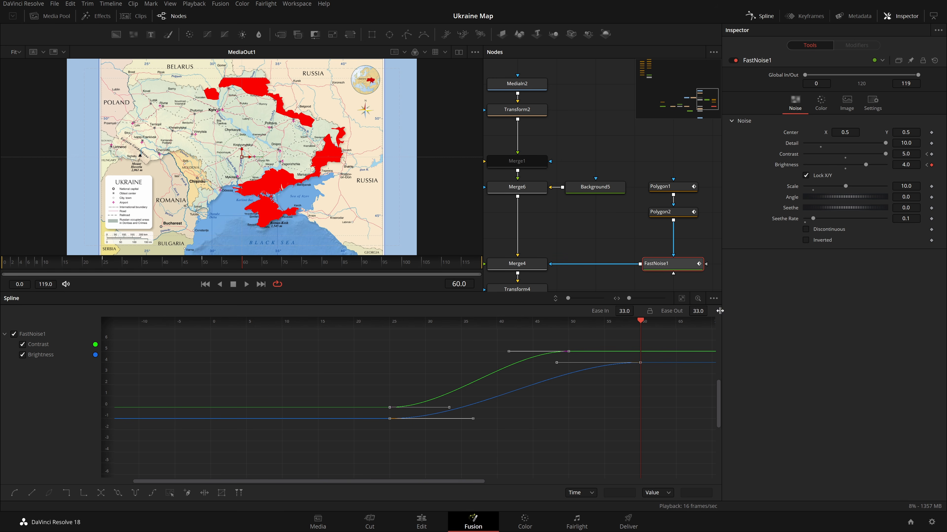
drag(693, 312, 707, 313)
drag(621, 312, 636, 309)
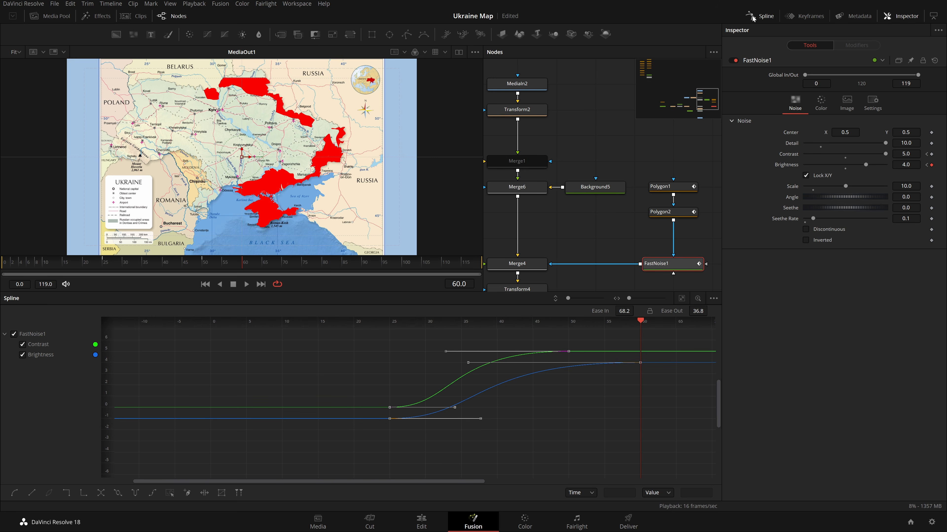
Close the spline editor and play the animation from the start to preview the noise reveal.
click(751, 19)
click(628, 214)
key(Home)
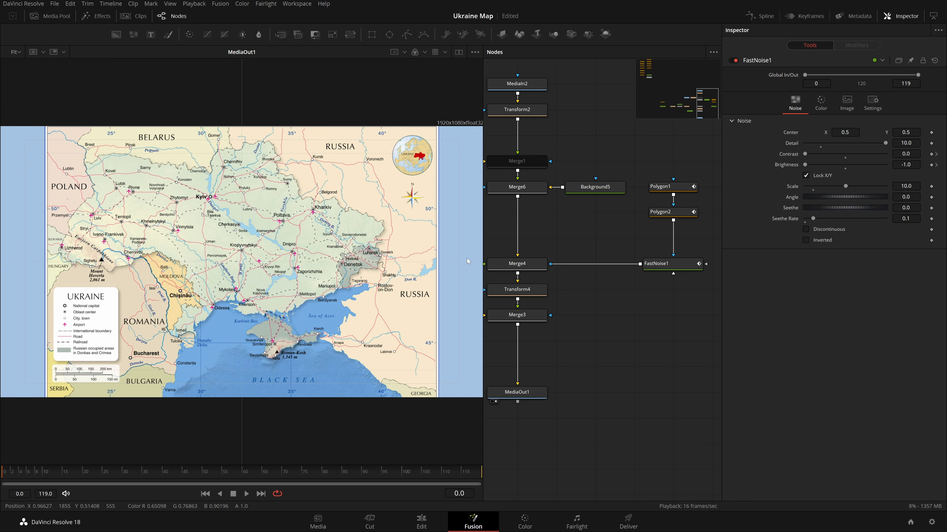
scroll(174, 238, down, 3)
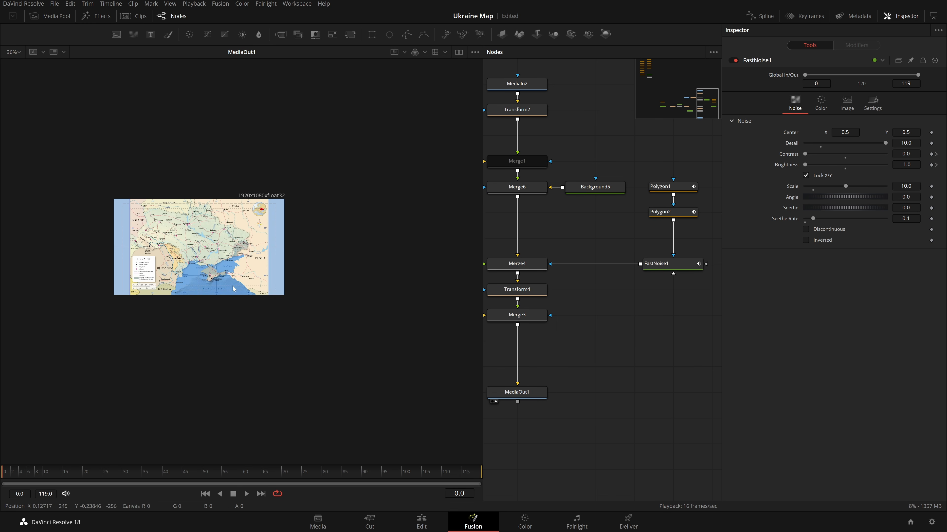
scroll(210, 231, up, 2)
drag(201, 258, 242, 251)
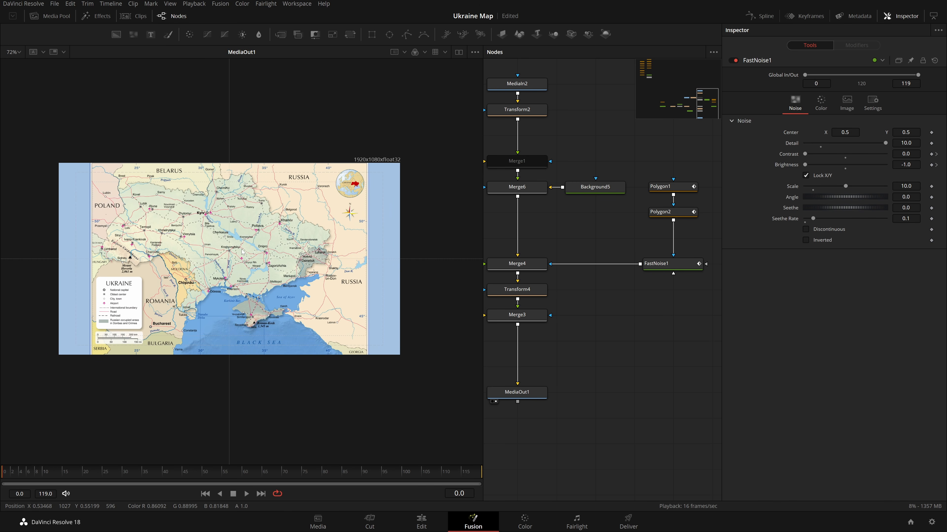
key(ctrl+f)
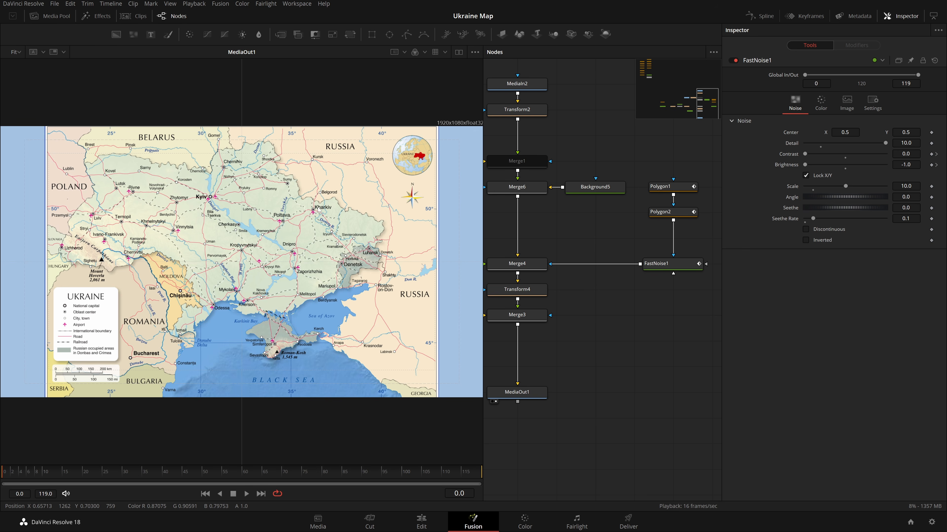
key(space)
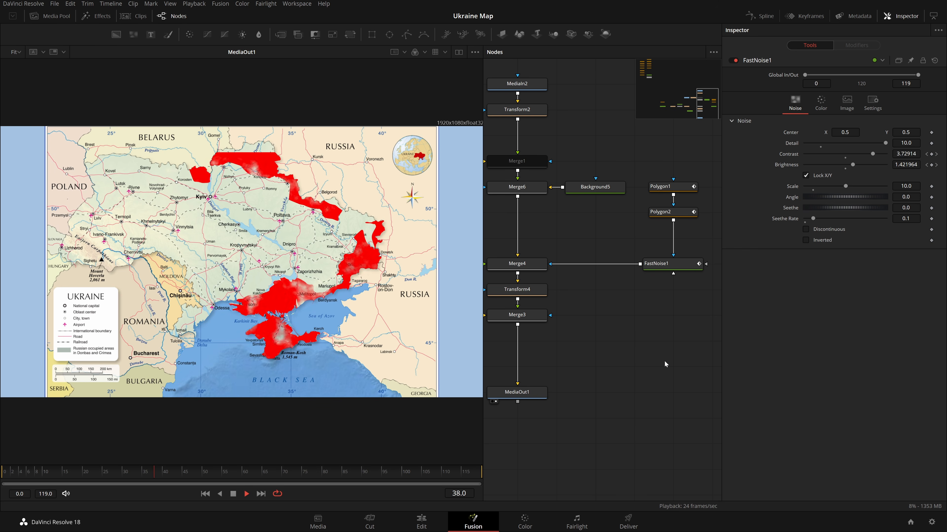
key(space)
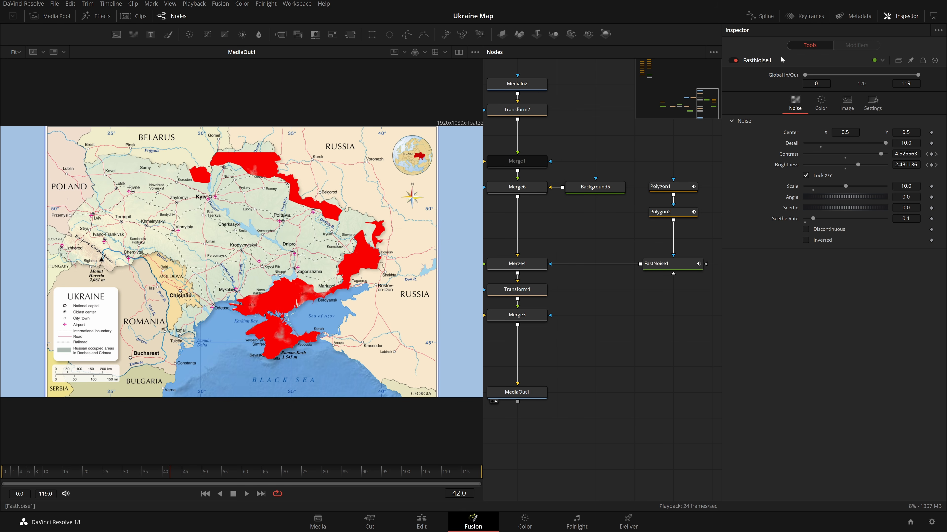
Retime FastNoise1's keyframes in the spline editor, moving the Brightness end key to frame 100.
click(761, 16)
click(675, 261)
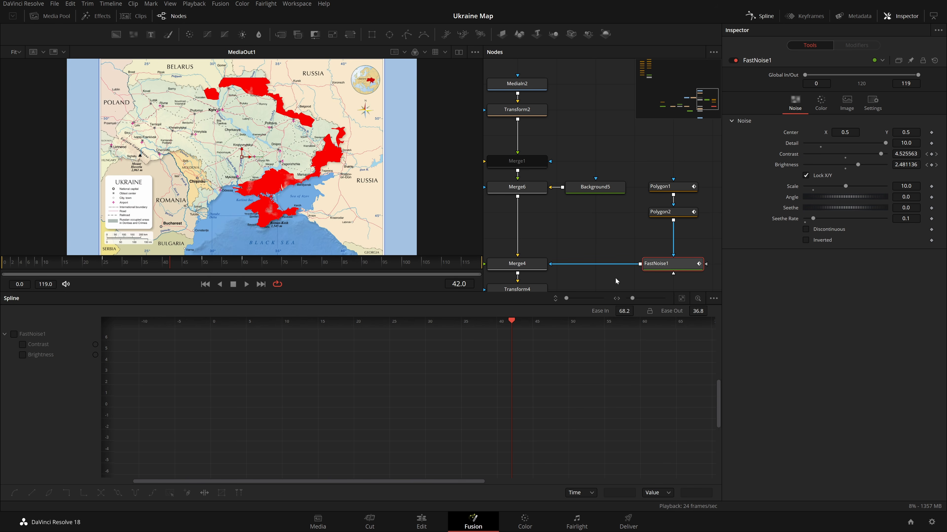
click(14, 333)
scroll(630, 395, down, 3)
drag(649, 405, 578, 354)
drag(602, 351, 452, 361)
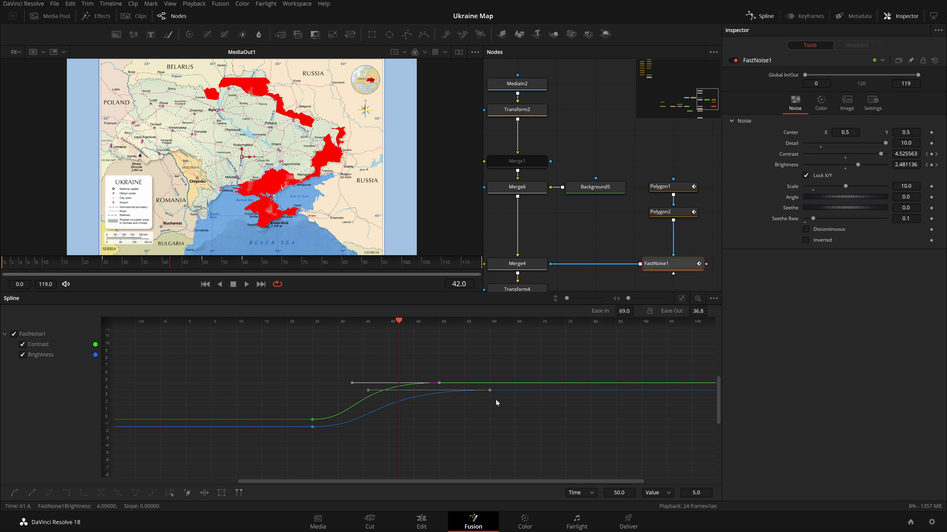
click(492, 392)
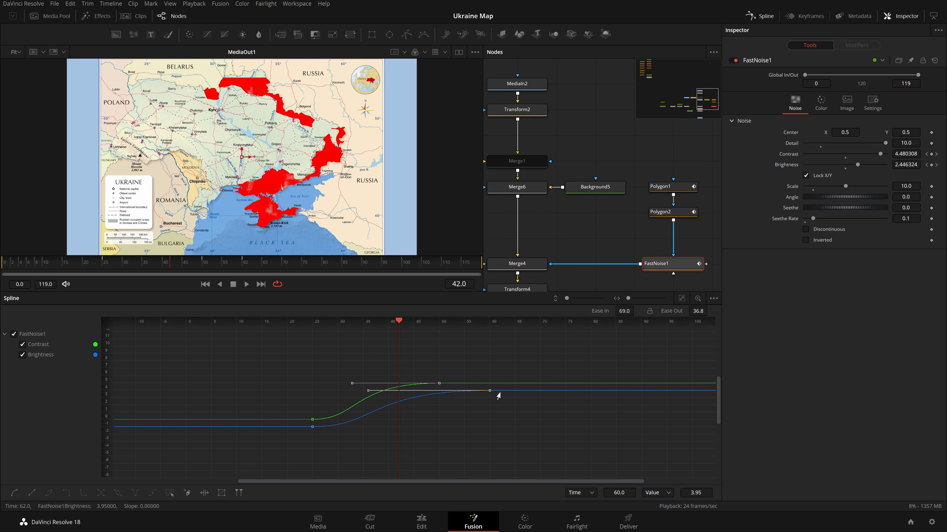
drag(487, 394, 689, 413)
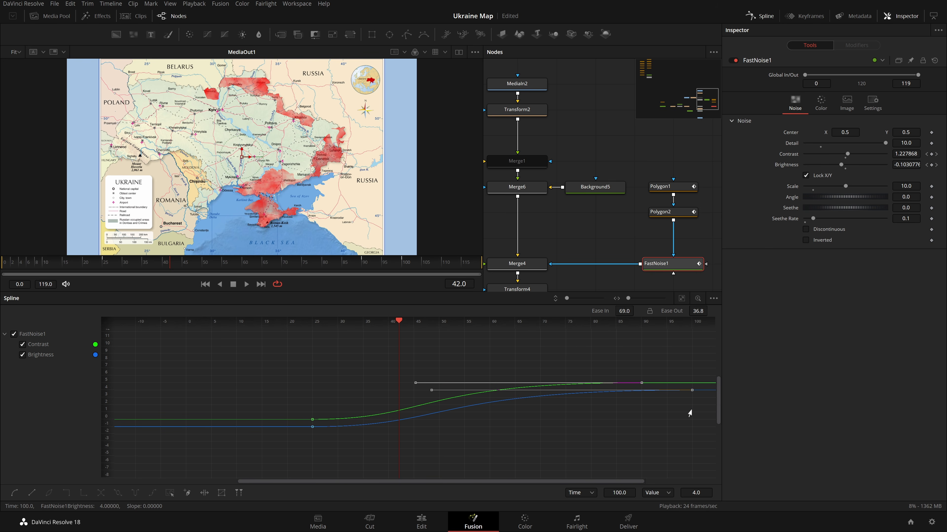
Save the composition and play back the animation.
key(ctrl+s)
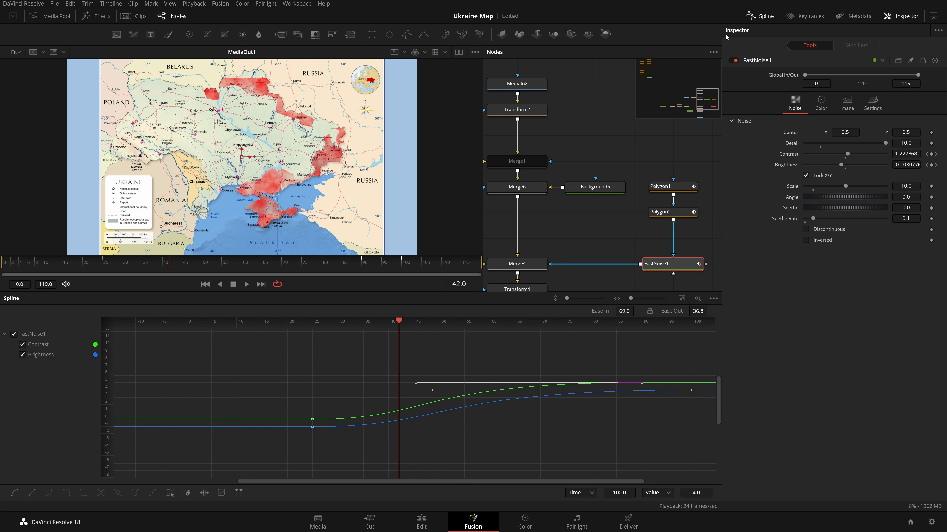
click(768, 18)
key(space)
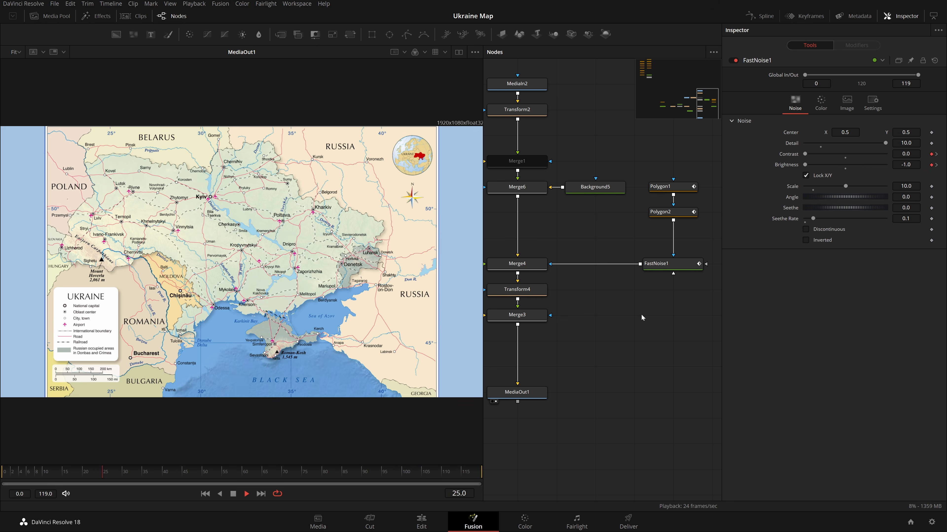
drag(614, 311, 708, 373)
drag(492, 321, 695, 316)
drag(543, 306, 655, 291)
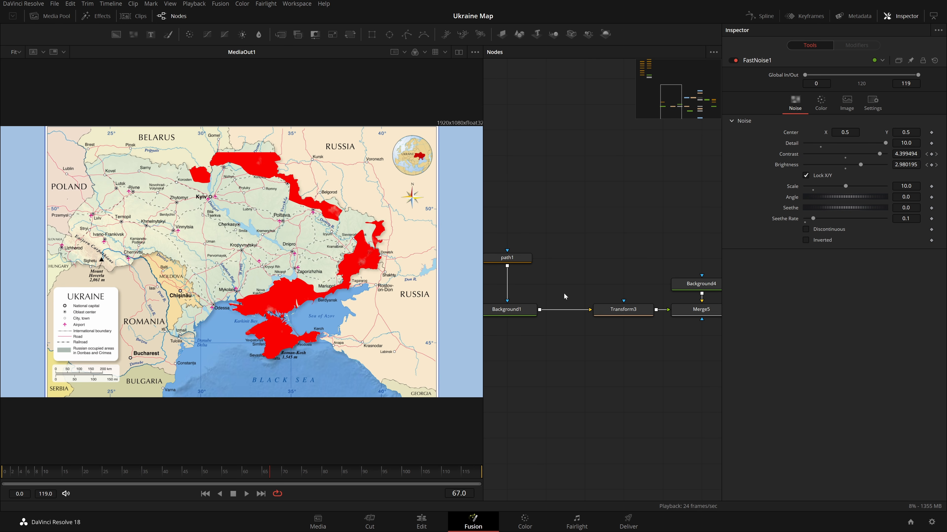
Adjust path1's size while viewing it in the first viewer, then save the composition.
click(502, 262)
drag(906, 200, 833, 200)
key(1)
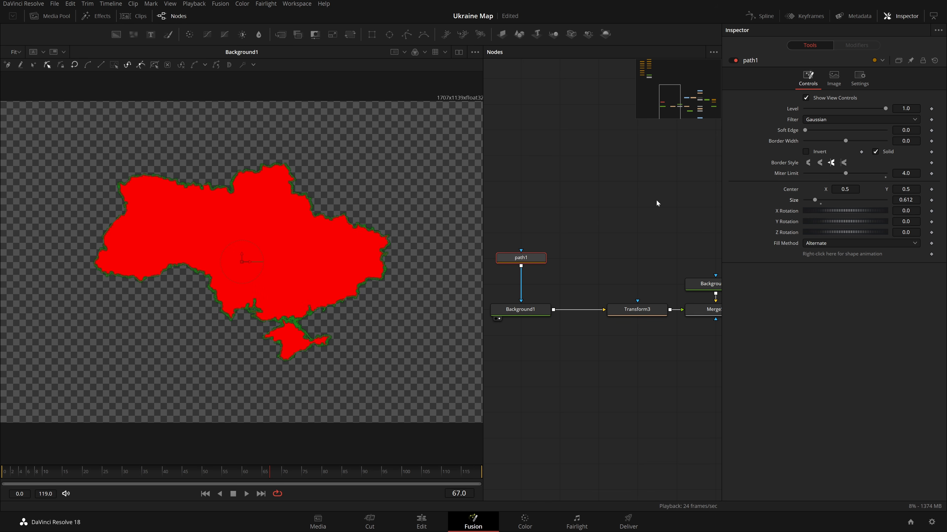
key(Return)
key(ctrl+s)
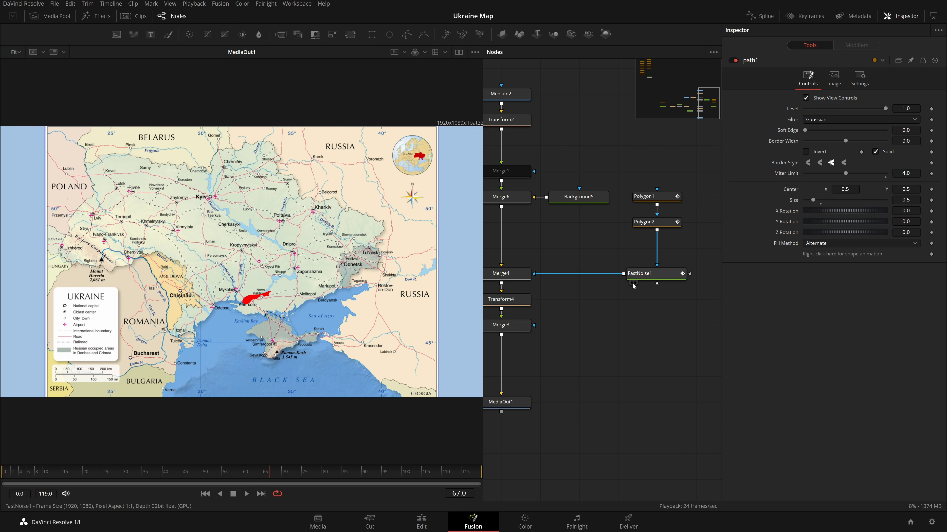
Display the Transform3 node's output in the first viewer.
drag(564, 332, 764, 343)
drag(623, 357, 753, 359)
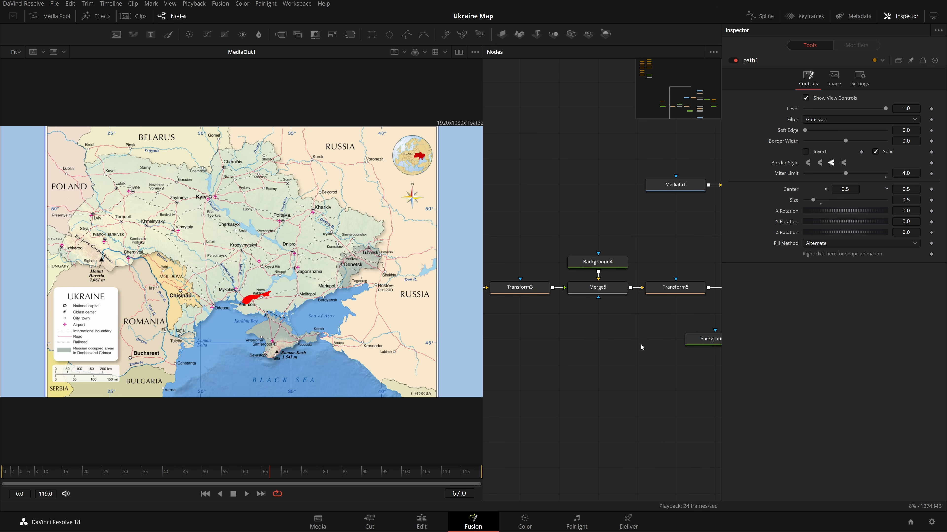
click(520, 287)
key(1)
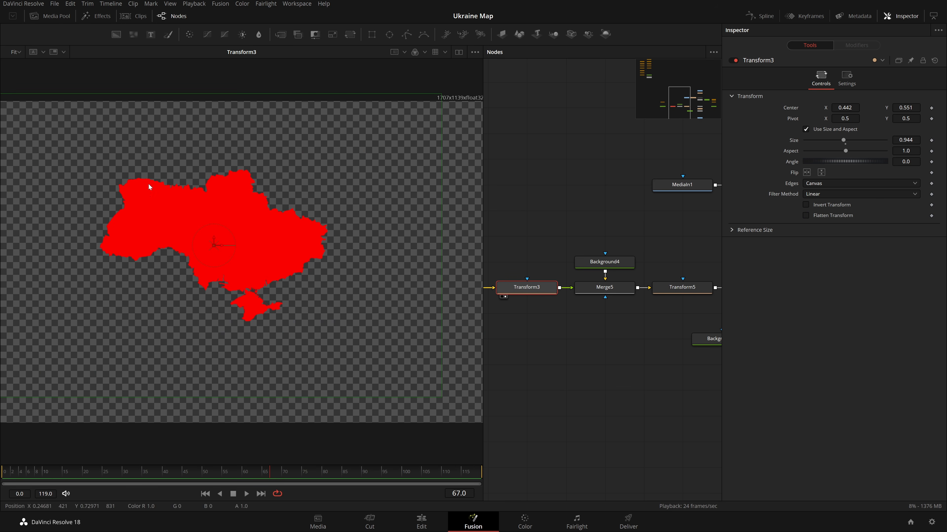
Set Transform5's size to 2.
drag(600, 290, 334, 240)
drag(551, 318, 446, 321)
drag(572, 292, 403, 280)
drag(575, 332, 525, 335)
click(530, 294)
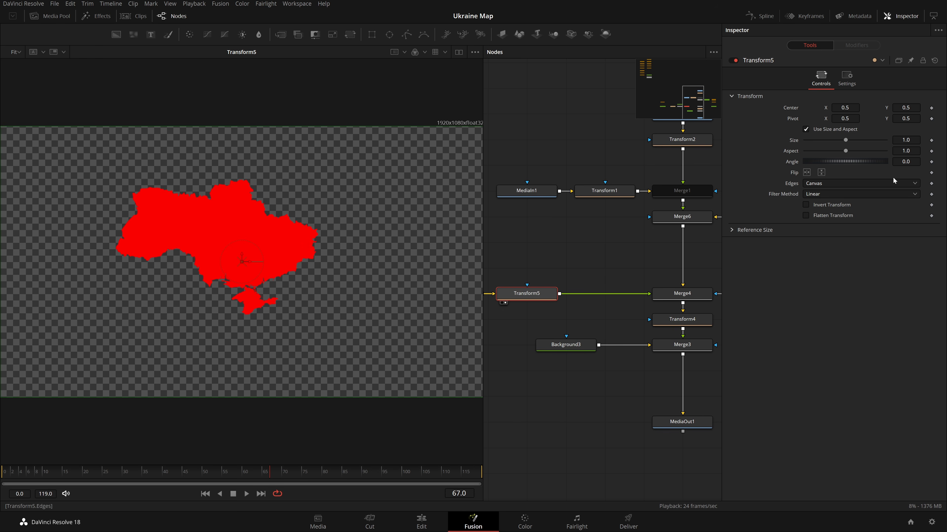
text(2)
key(Tab)
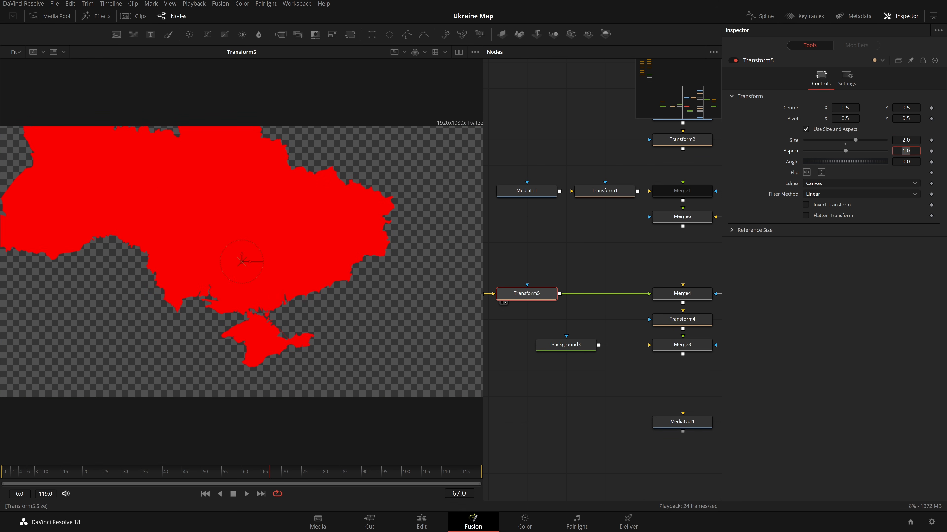
Show MediaOut1 in the viewer and set Transform5's size to 1.
drag(670, 421, 429, 335)
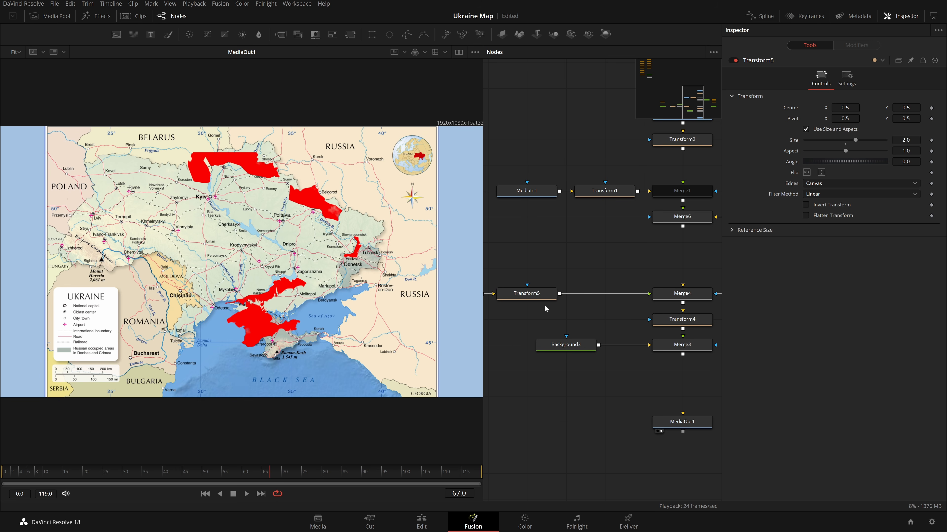
click(541, 295)
click(918, 139)
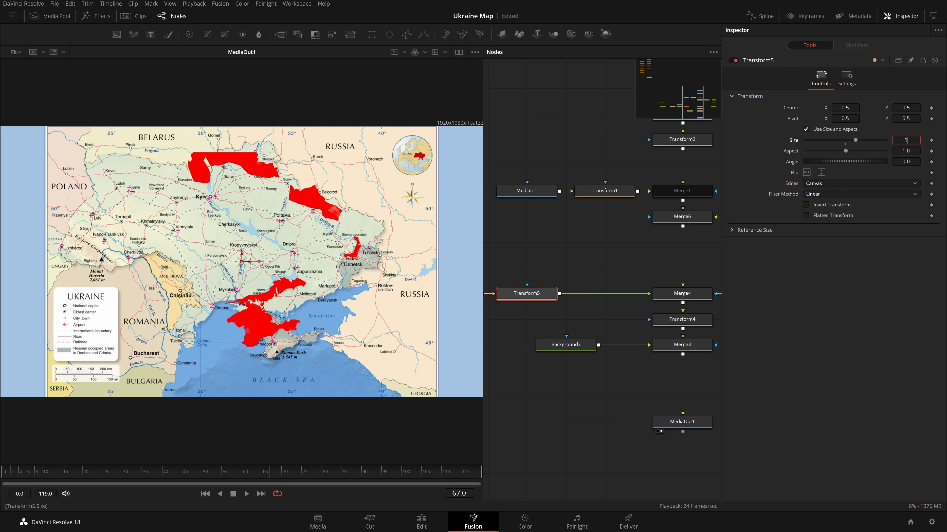
key(Tab)
Scrub Transform5's size to about 1.18 and split the viewers to show Transform5 beside MediaOut1.
drag(526, 293, 440, 278)
drag(909, 140, 873, 140)
click(459, 52)
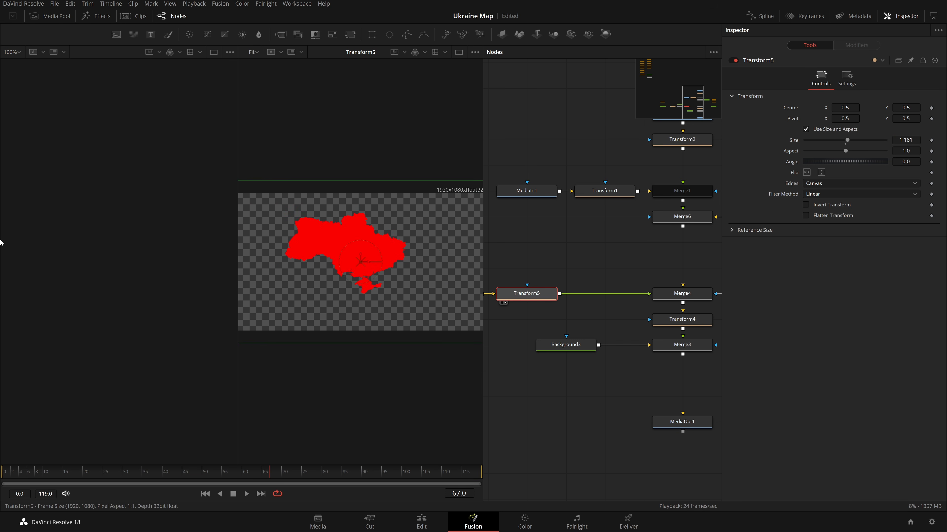
drag(522, 297, 194, 276)
drag(688, 424, 436, 305)
Nudge Transform5's size and undo that change.
drag(603, 261, 817, 237)
click(586, 271)
drag(905, 141, 895, 141)
key(ctrl+z)
Select the path1 mask and set its size to 1.0.
drag(696, 246, 440, 211)
drag(623, 221, 623, 259)
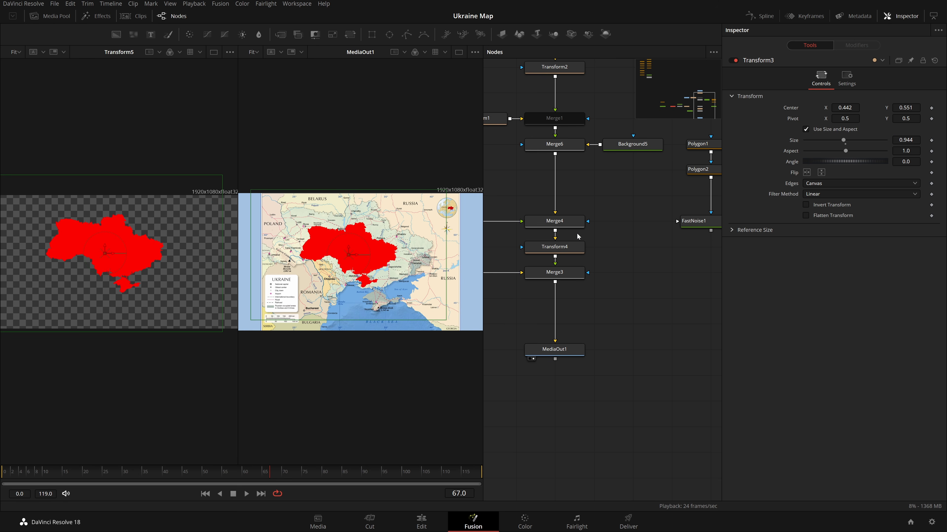
drag(577, 234, 638, 283)
drag(588, 251, 944, 296)
click(575, 264)
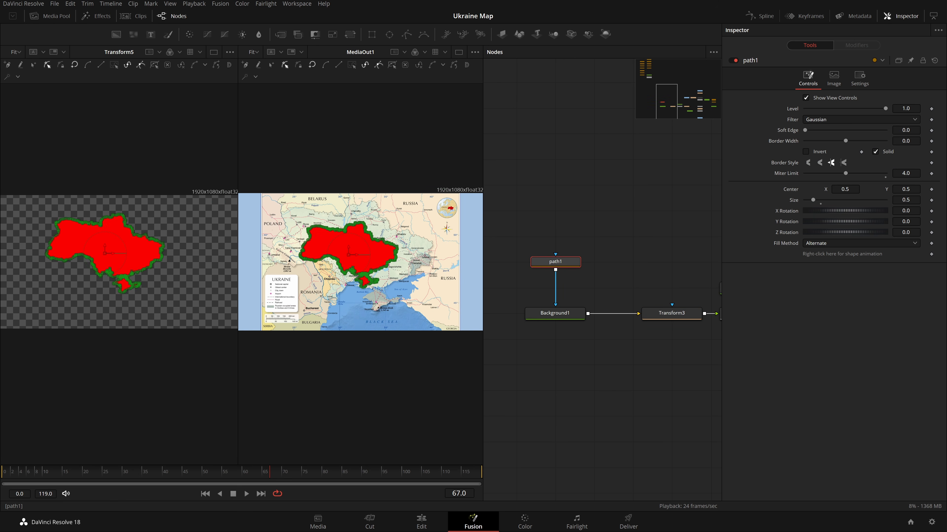
click(820, 204)
drag(671, 231, 598, 242)
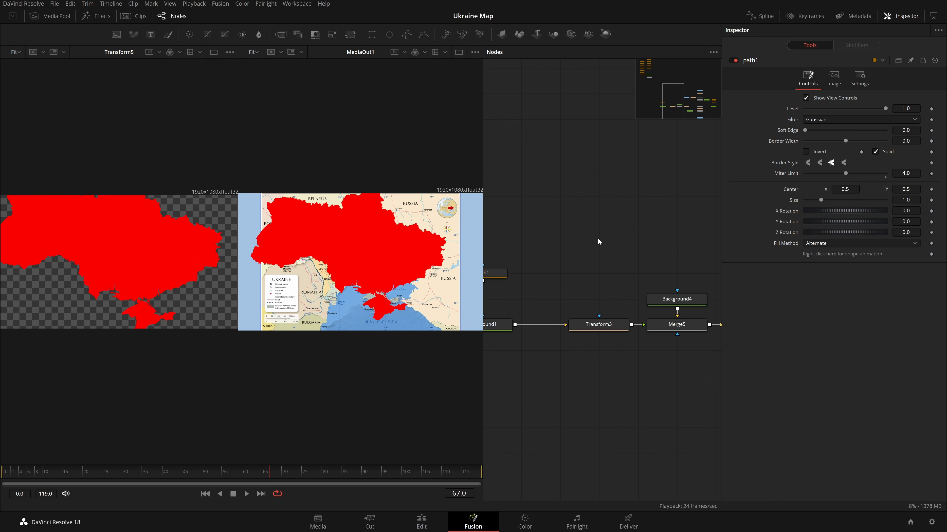
Display Background1 in the left viewer and inspect the Transform nodes below it.
drag(576, 360, 637, 364)
click(519, 338)
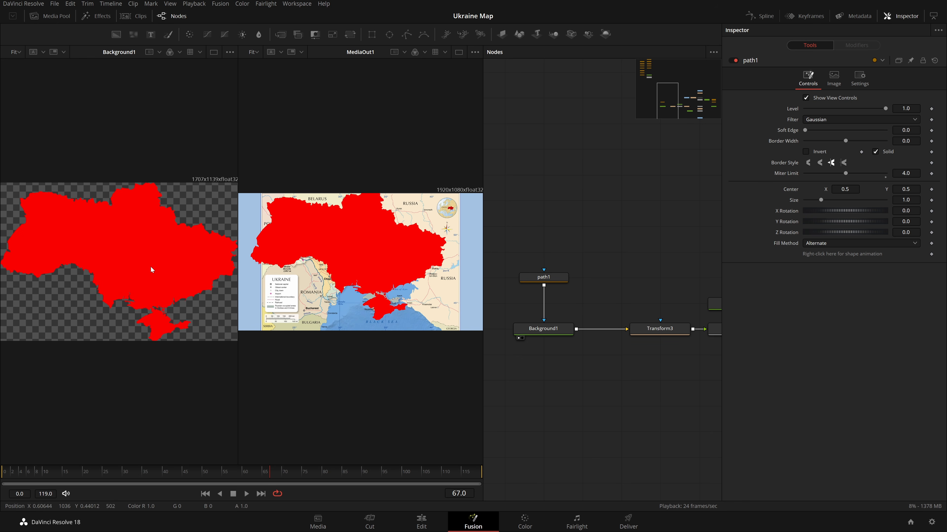
drag(639, 356, 611, 361)
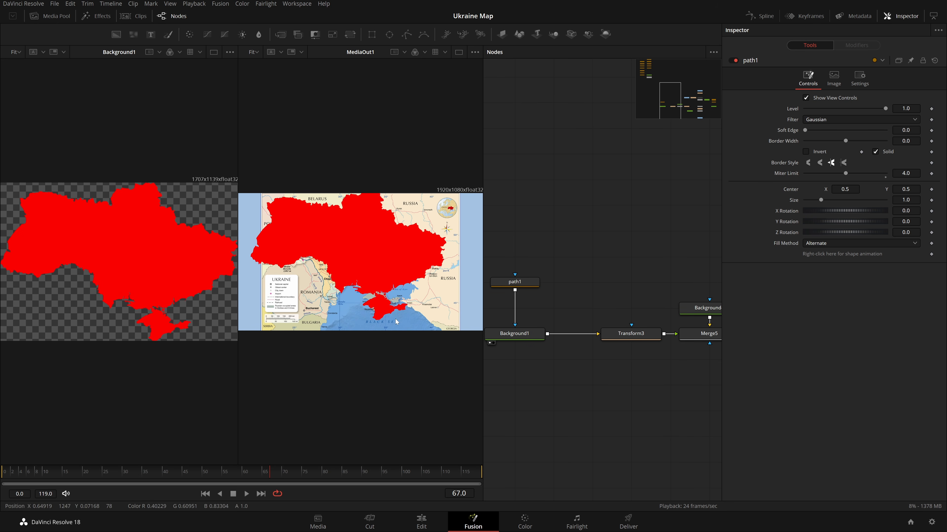
scroll(396, 319, up, 5)
click(629, 335)
scroll(634, 347, down, 2)
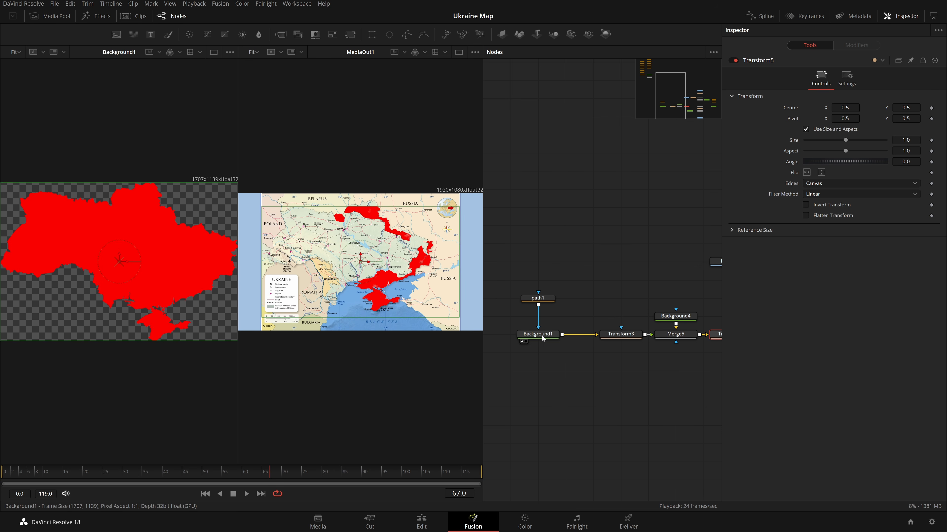
Delete the Merge5 and Background4 nodes between Transform3 and Transform5.
drag(679, 317, 679, 299)
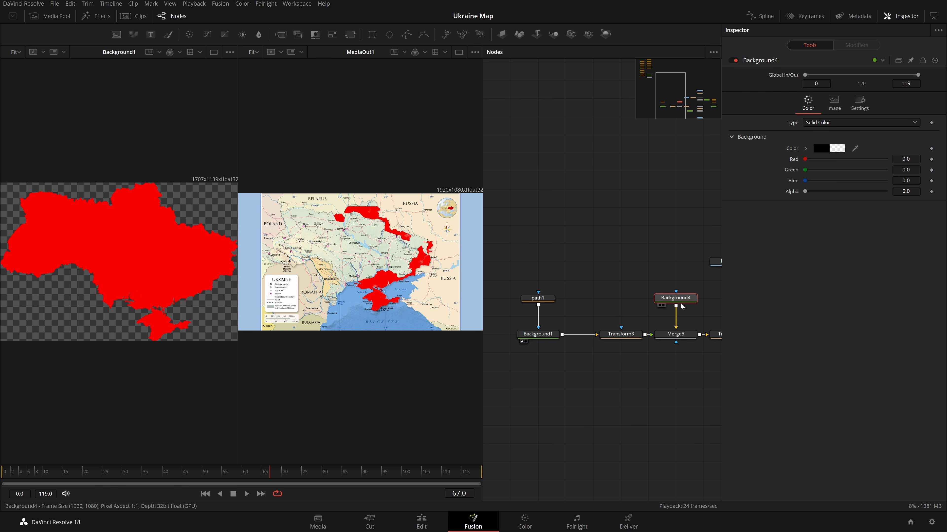
drag(683, 335, 419, 279)
drag(697, 268, 443, 363)
key(Delete)
drag(622, 424, 327, 324)
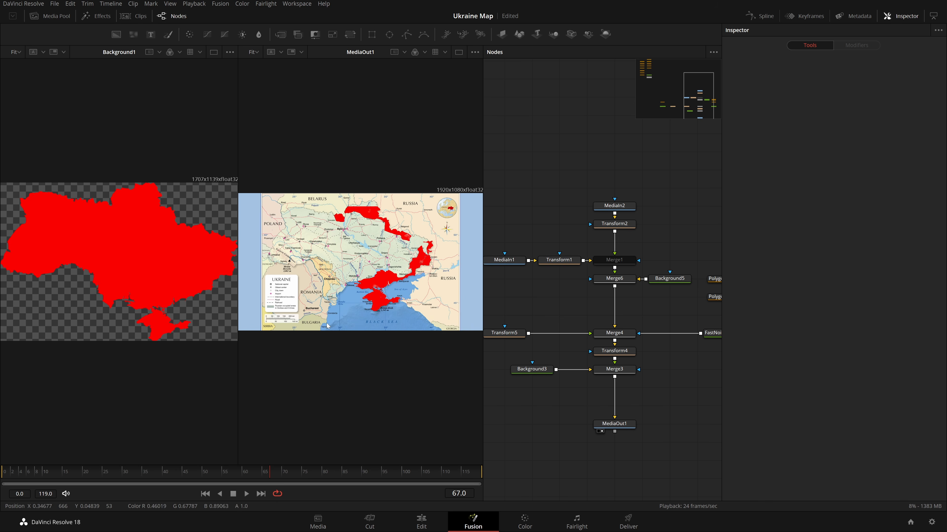
drag(522, 341, 651, 329)
drag(531, 322, 440, 248)
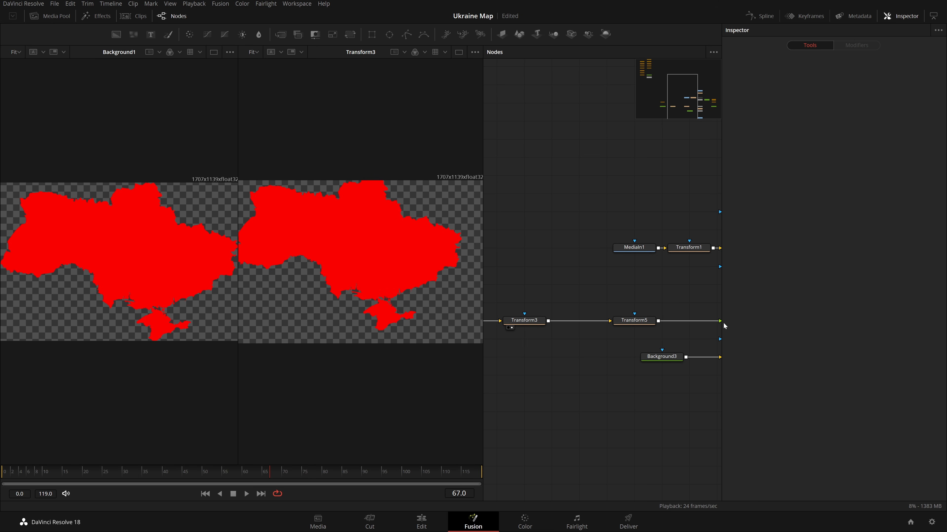
Display Merge4 in the right viewer at Fit zoom and undo the last change.
drag(607, 349, 422, 260)
drag(695, 397, 443, 317)
drag(510, 297, 579, 284)
key(shift+space)
click(483, 306)
key(2)
drag(400, 289, 450, 299)
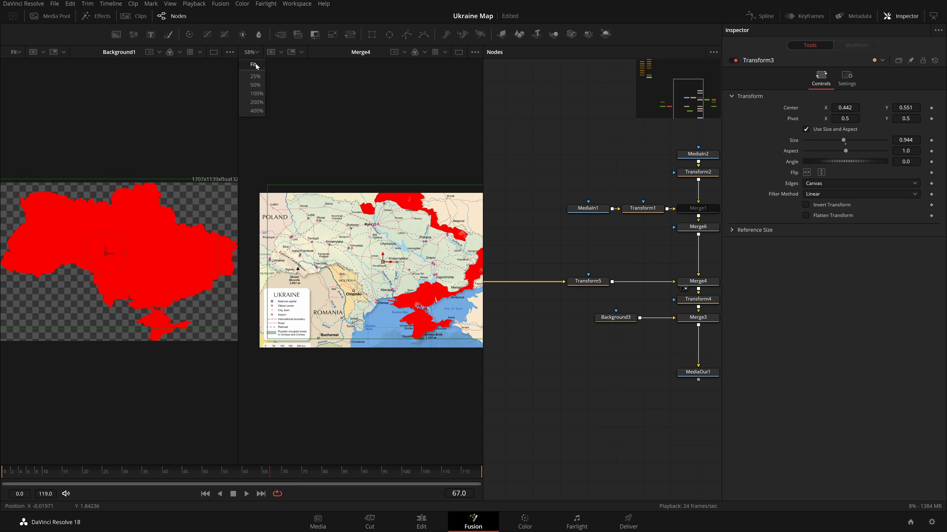
click(248, 67)
click(707, 284)
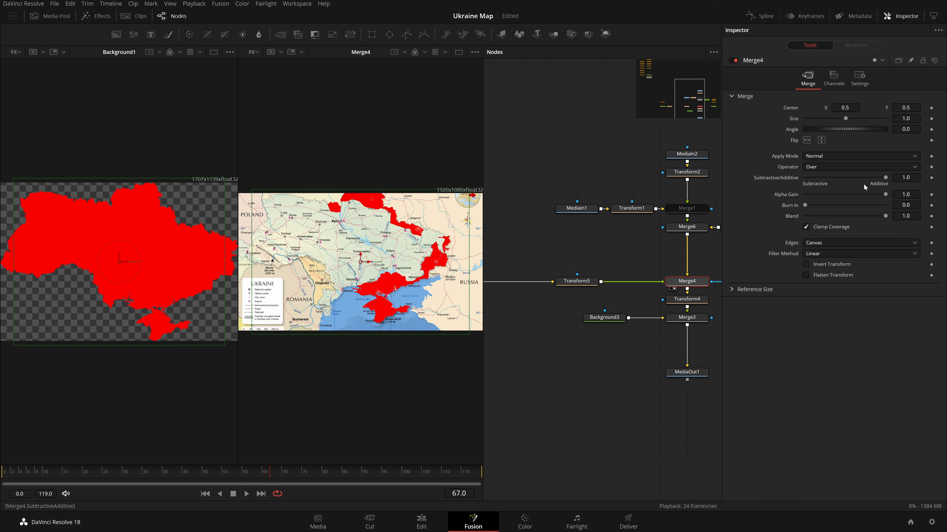
key(ctrl+z)
Widen the right viewer and display Transform4 in it at Fit zoom.
drag(238, 180, 116, 197)
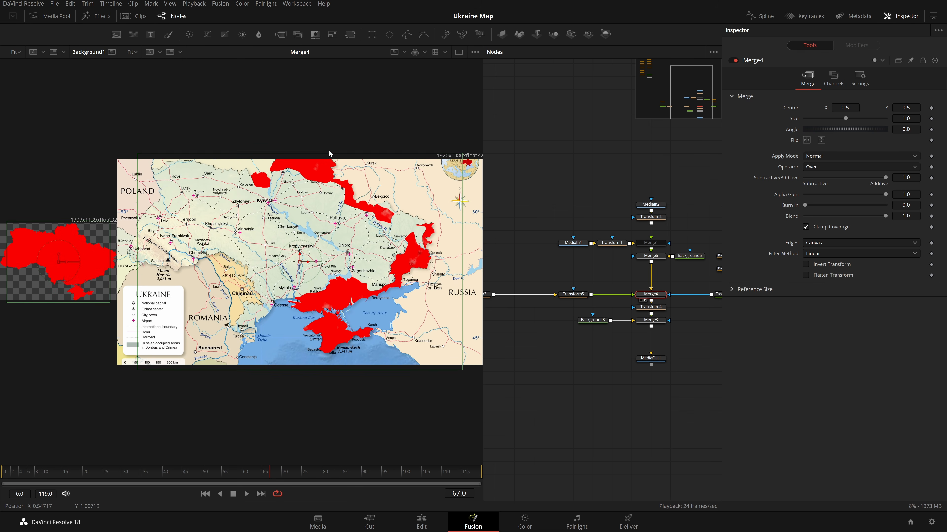
click(545, 388)
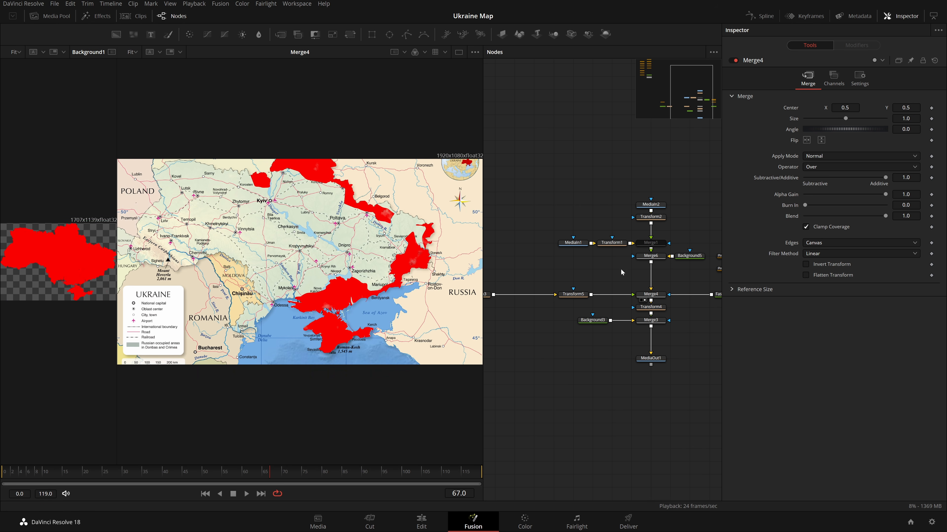
click(659, 311)
key(2)
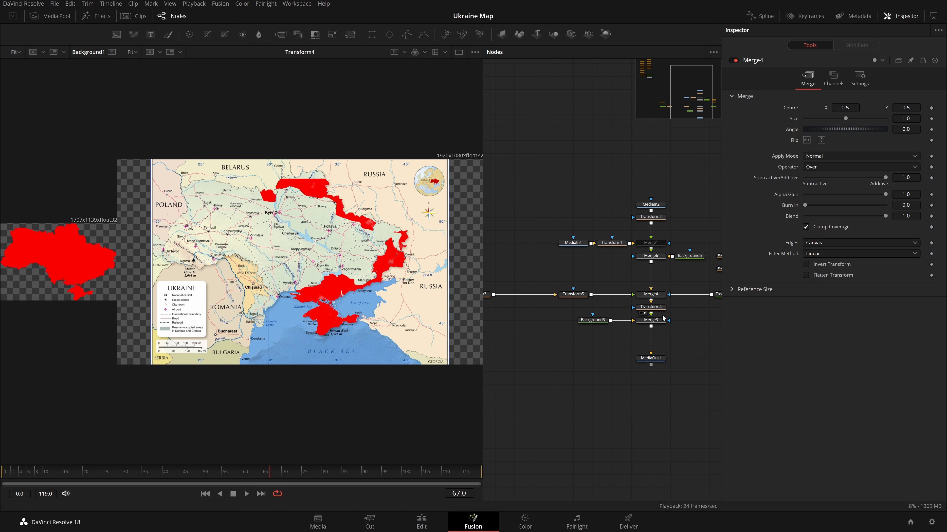
click(845, 144)
scroll(324, 369, down, 1)
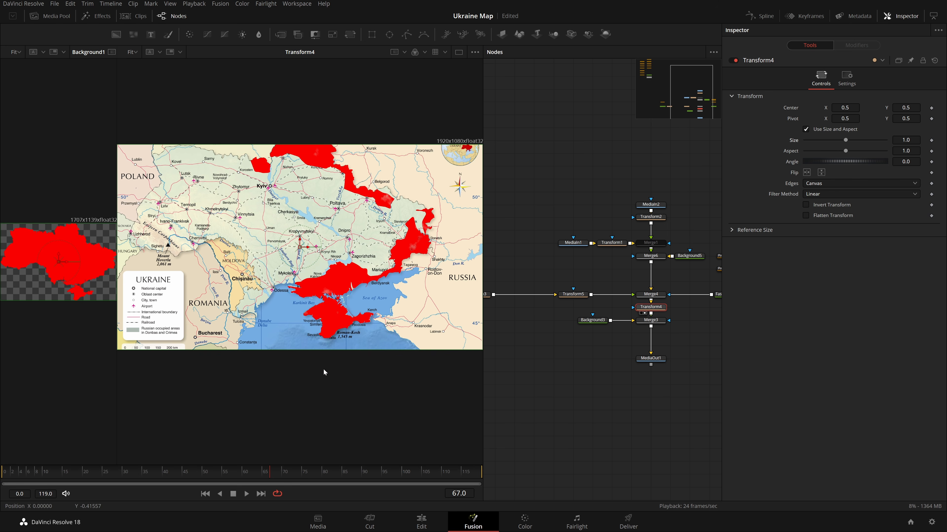
scroll(288, 340, down, 1)
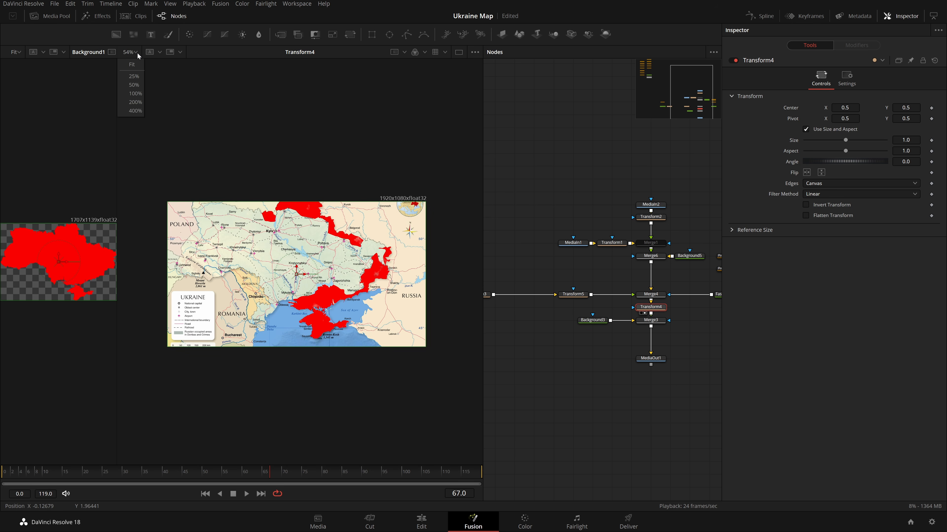
click(136, 53)
click(135, 64)
Set Transform4's size to about 0.925 and try its Edges as Duplicate and Mirror.
click(656, 295)
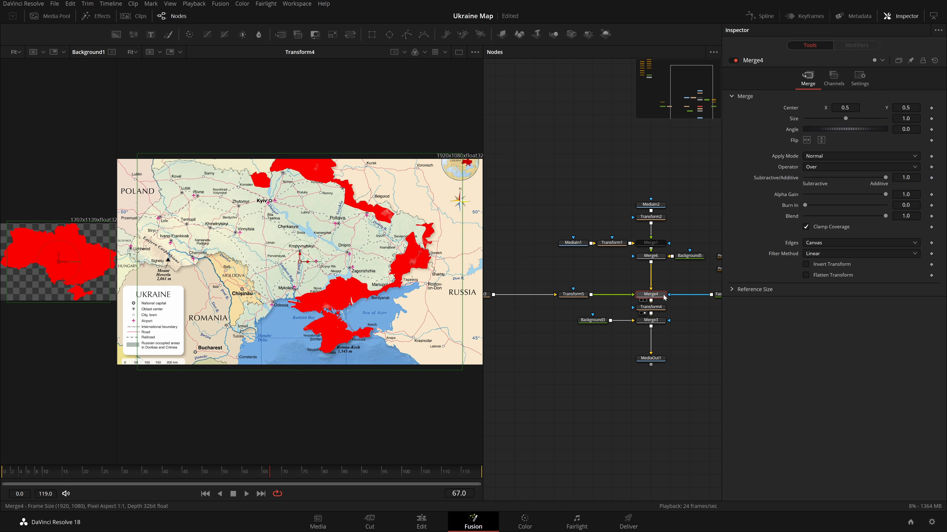
click(657, 309)
drag(845, 141, 843, 140)
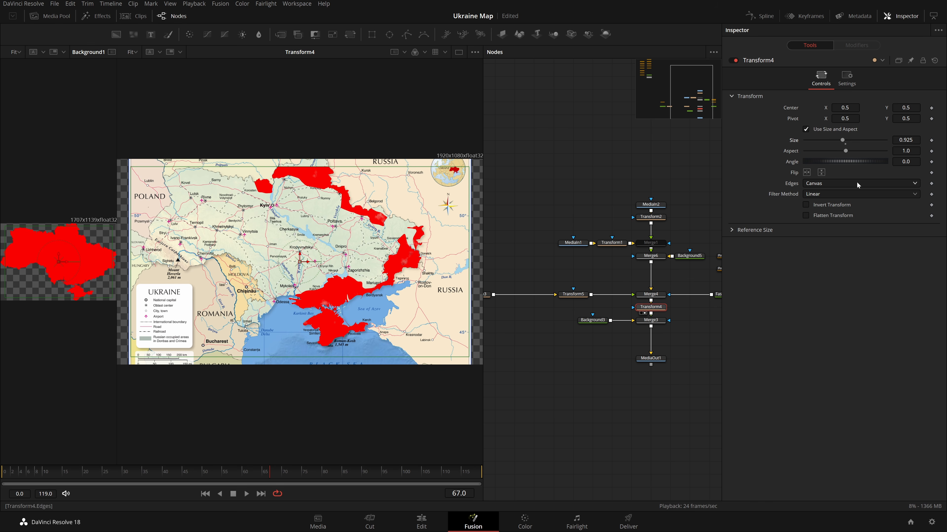
click(846, 184)
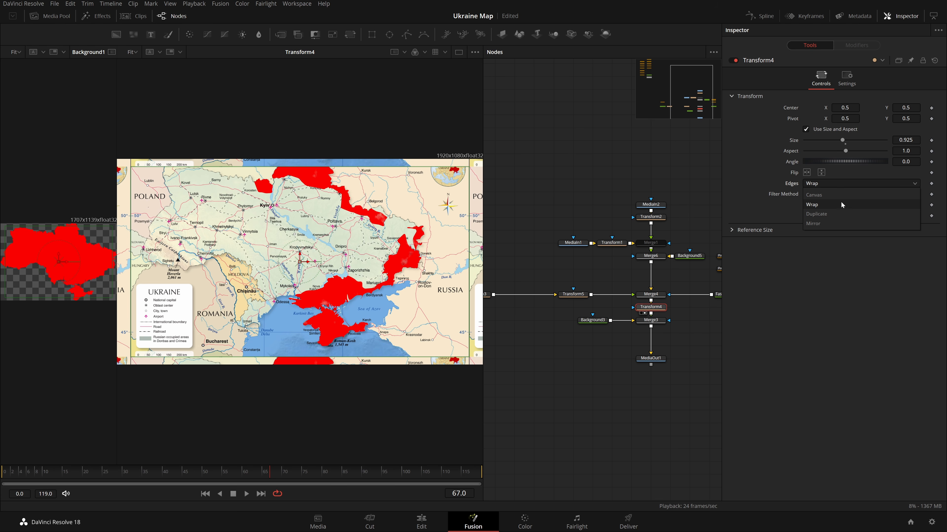
click(841, 210)
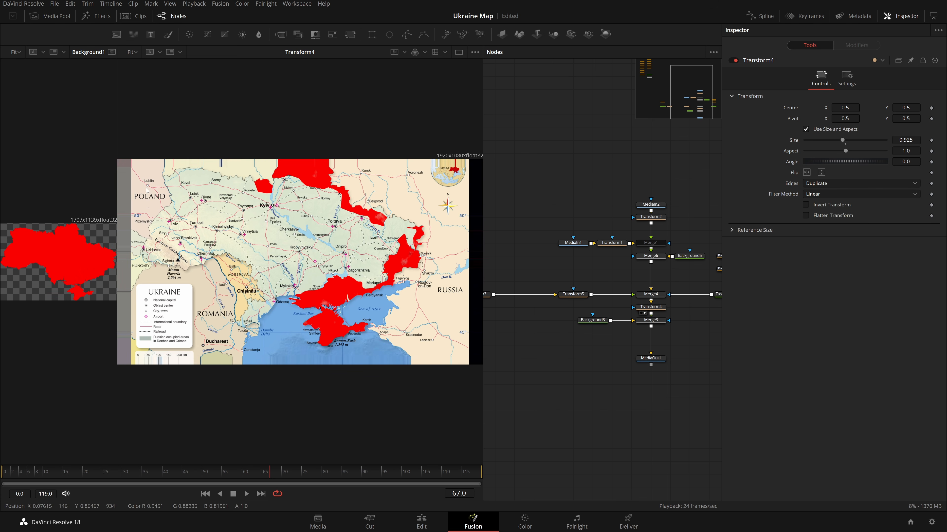
click(858, 183)
click(840, 200)
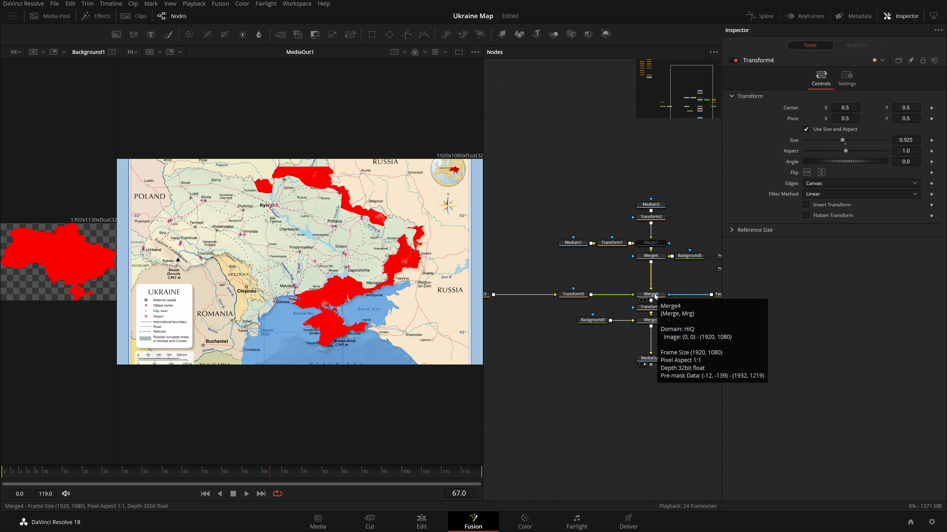
Delete the Transform4 and Transform5 nodes.
click(644, 300)
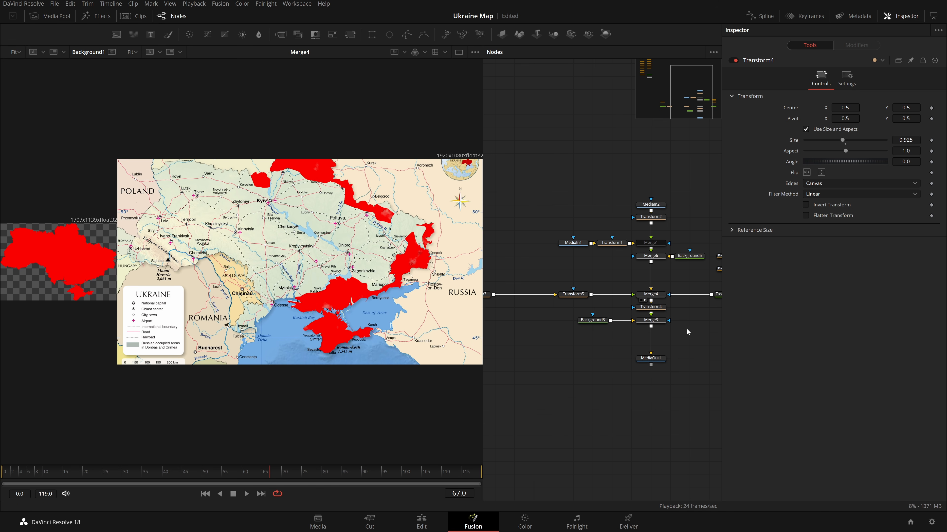
key(Delete)
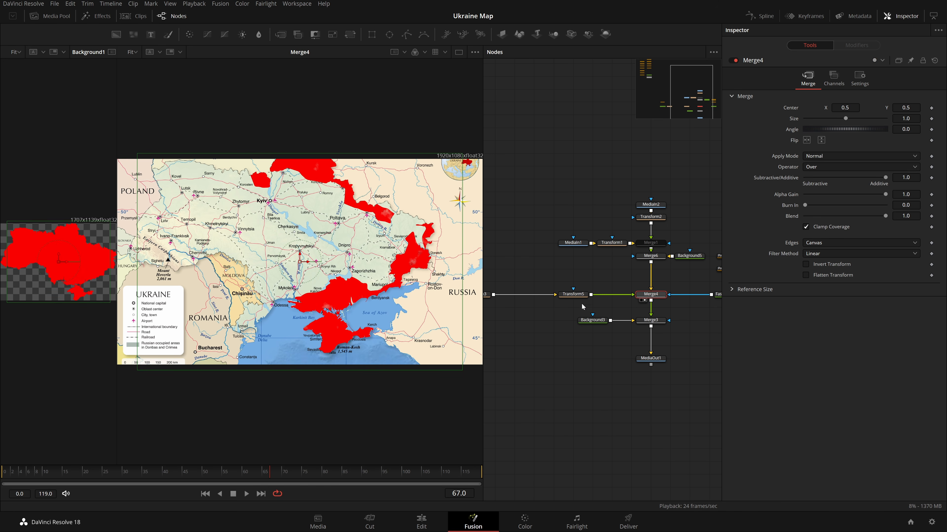
click(568, 295)
key(Delete)
Connect Transform3's output into Merge4 and return to a single viewer showing Merge4.
drag(563, 297, 694, 302)
drag(597, 256, 651, 288)
click(646, 275)
drag(641, 276, 592, 286)
click(459, 52)
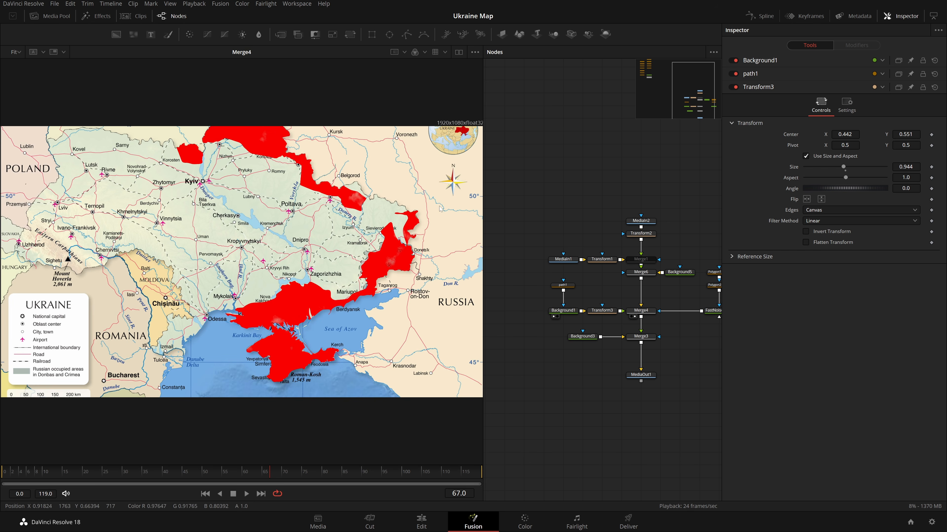
scroll(383, 267, up, 3)
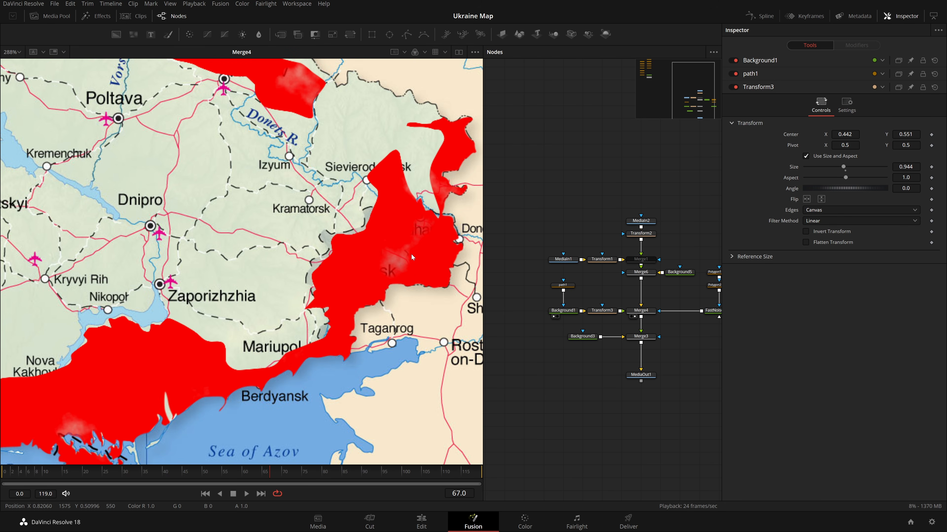
scroll(411, 253, down, 3)
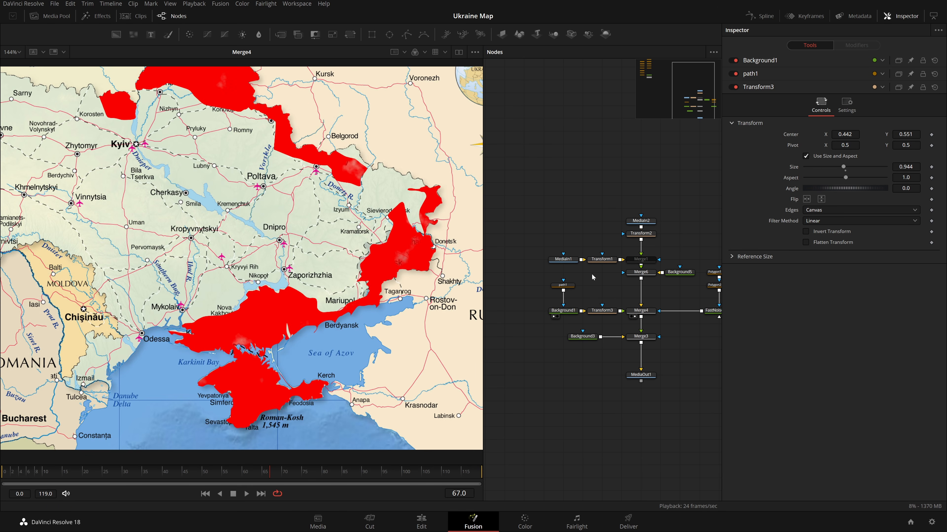
scroll(637, 268, up, 2)
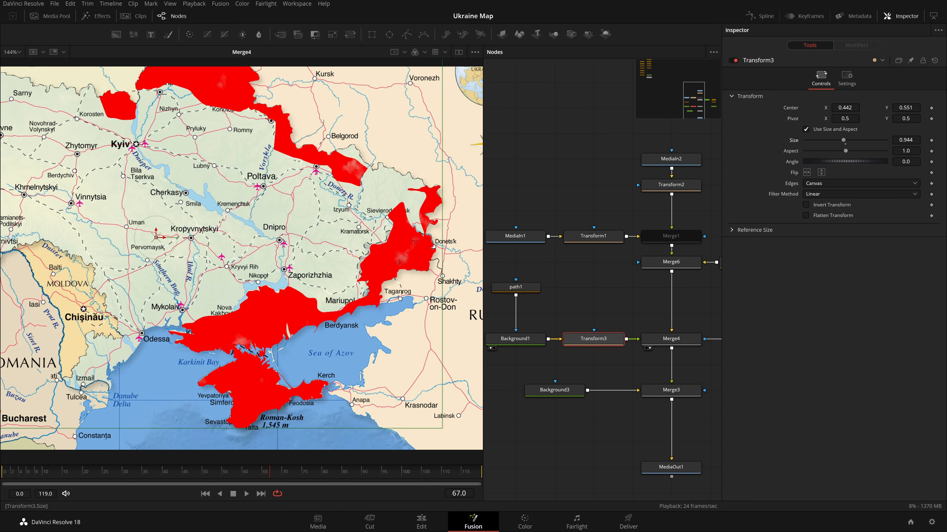
drag(907, 140, 935, 140)
key(ctrl+z)
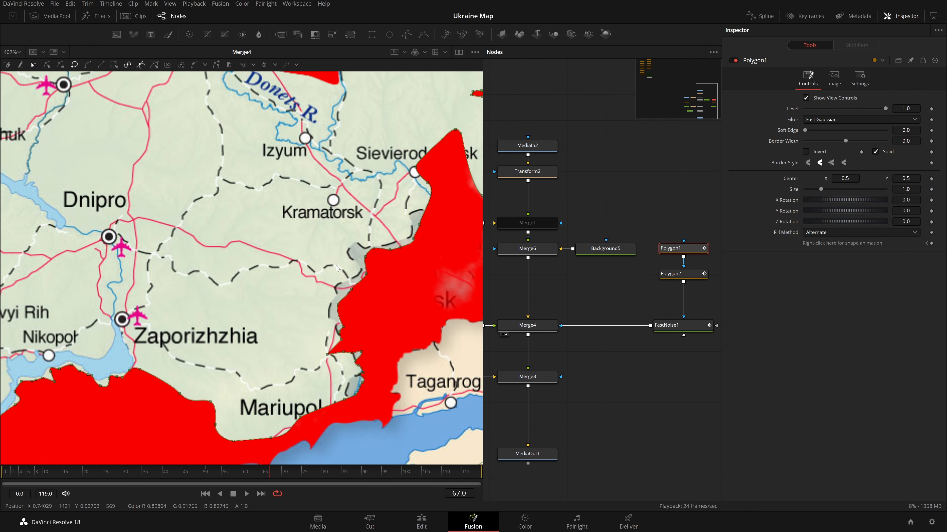
Zoom and pan around the red occupied areas in the viewer, fit the view, and play back the animation.
scroll(343, 268, down, 2)
scroll(410, 294, down, 2)
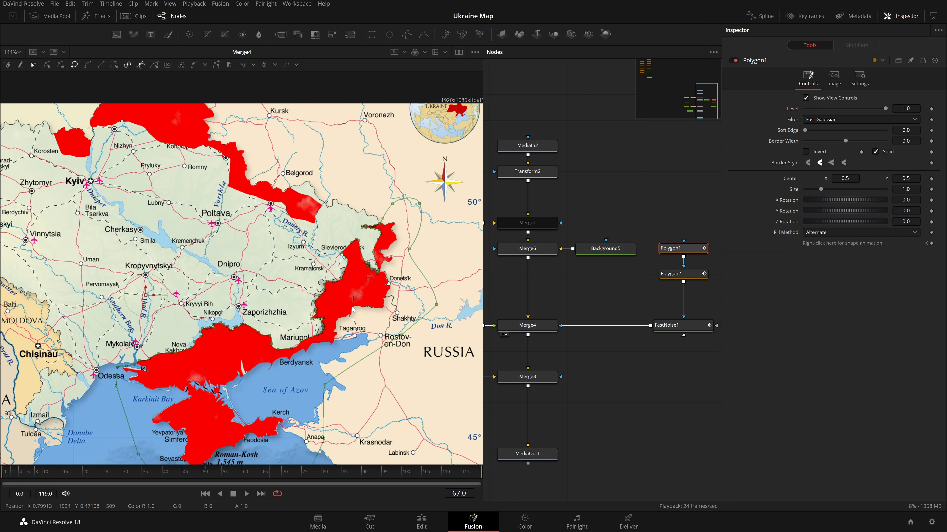
scroll(369, 279, up, 5)
drag(299, 305, 332, 287)
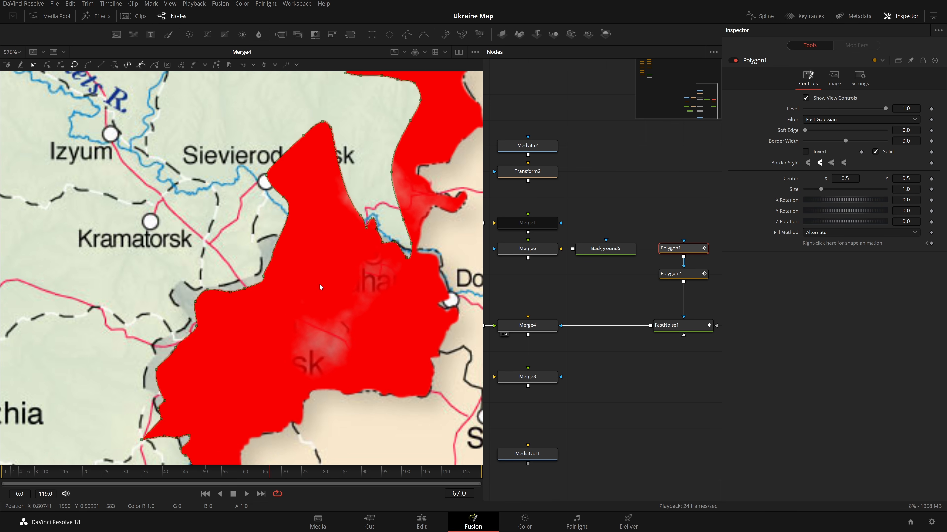
key(ctrl+f)
key(space)
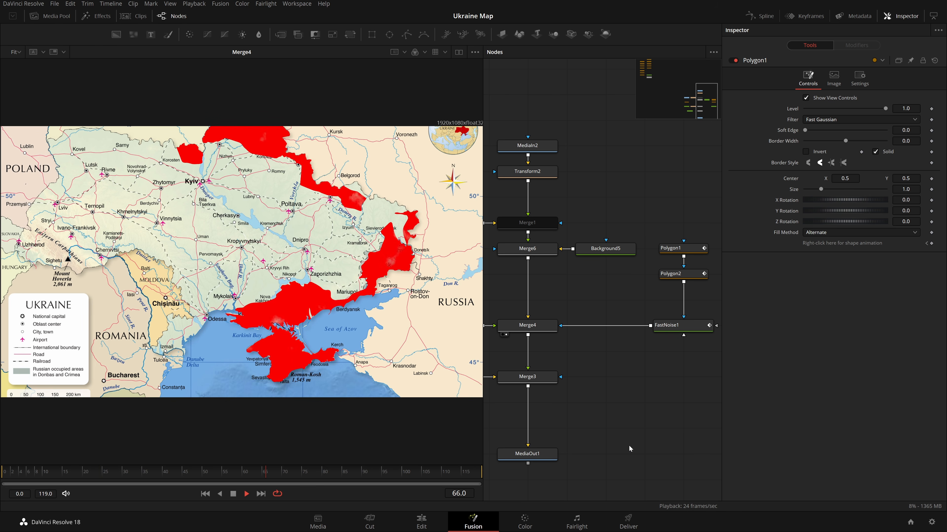
key(space)
Review FastNoise1's animated Contrast and Brightness curves in the spline editor and play back the composition.
click(163, 474)
drag(163, 477, 336, 492)
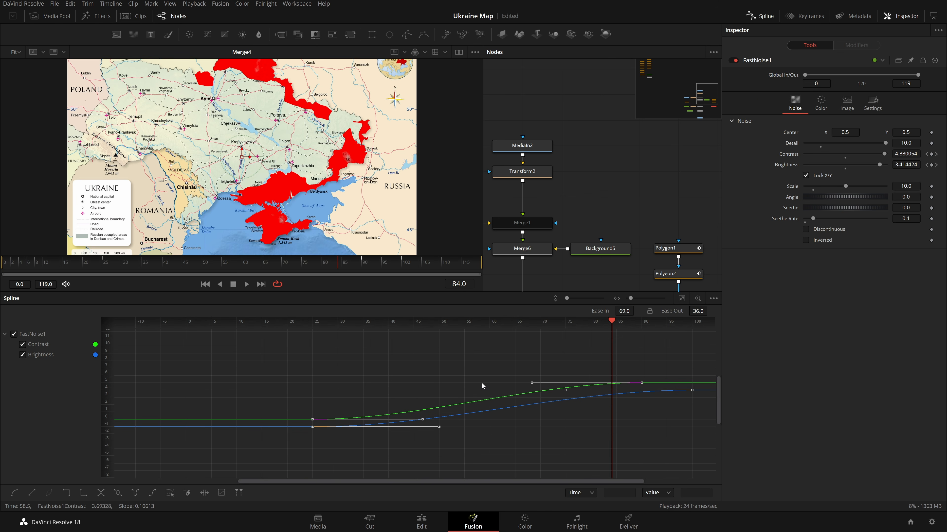
click(762, 16)
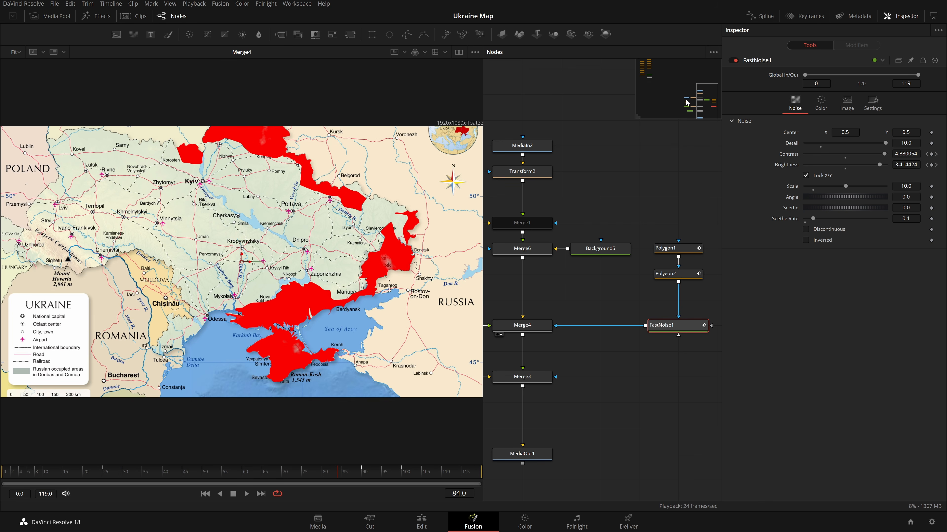
click(648, 143)
key(Home)
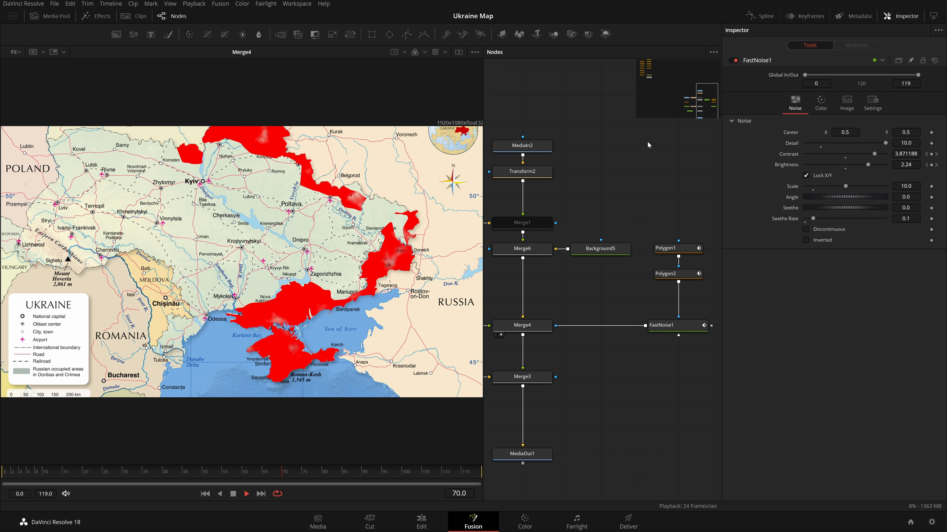
scroll(616, 258, right, 3)
key(space)
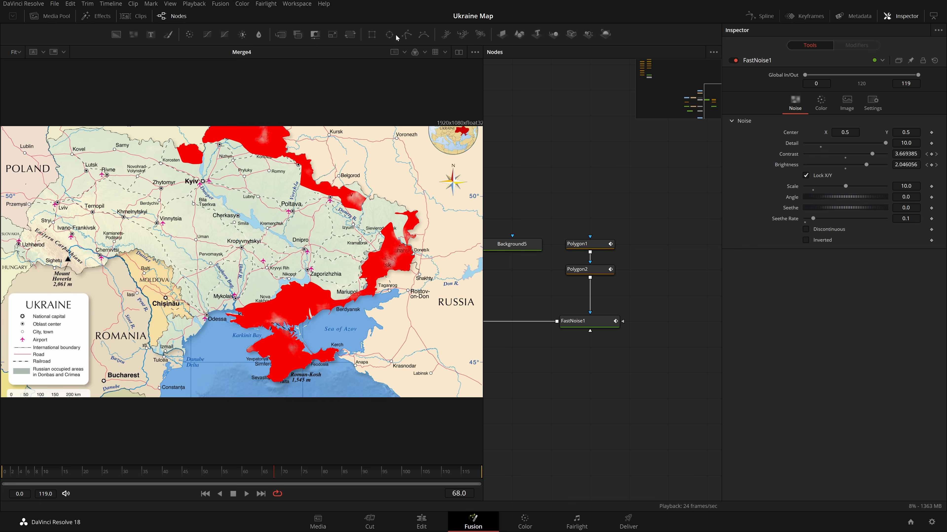
Add an Ellipse mask above Polygon1, set Polygon1's paint mode to Minimum, and preview the playback.
drag(389, 35, 590, 238)
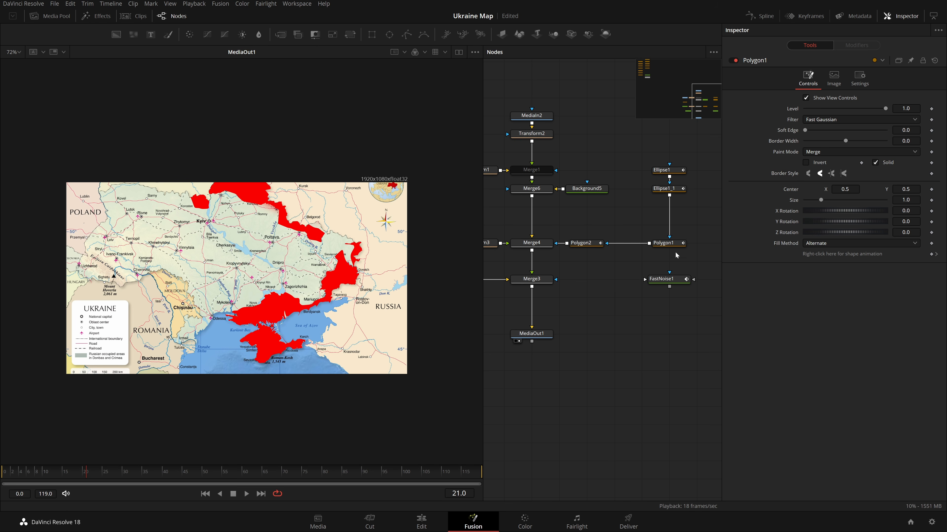
click(667, 244)
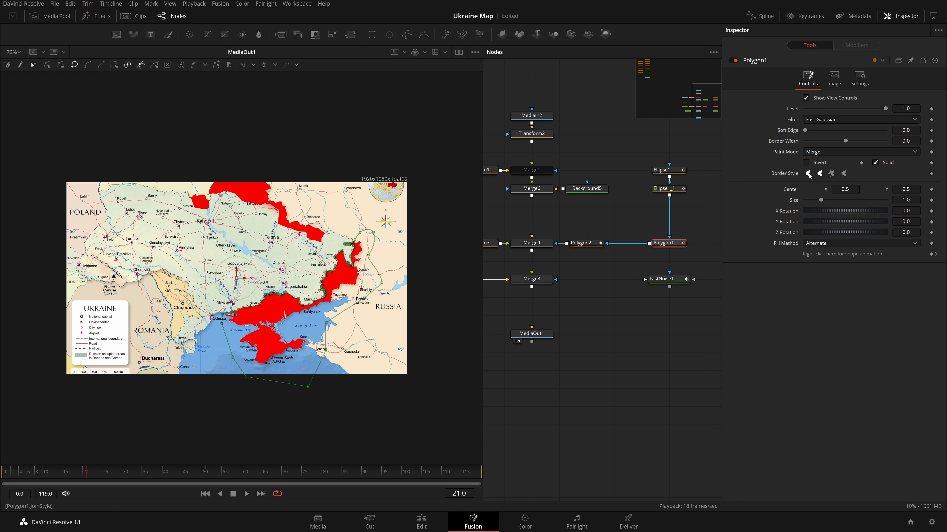
drag(104, 472, 145, 472)
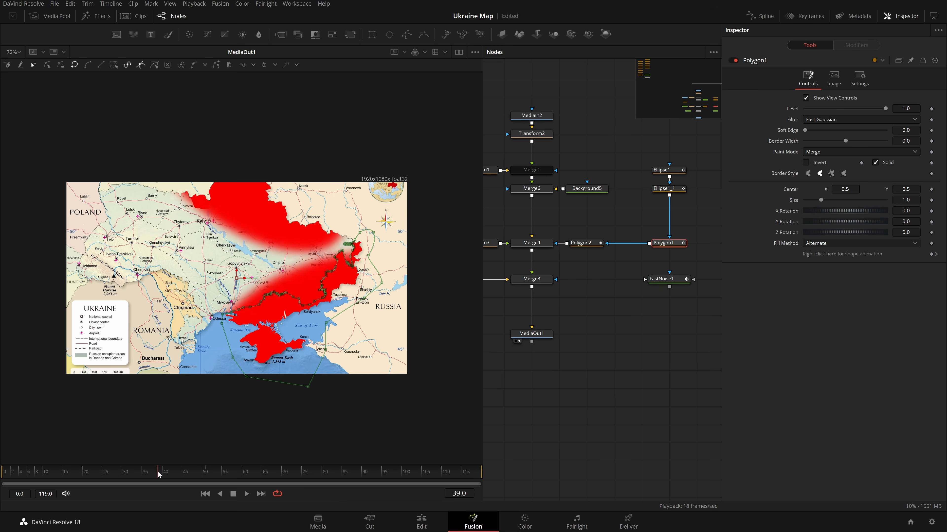
click(857, 152)
click(838, 159)
click(651, 392)
key(space)
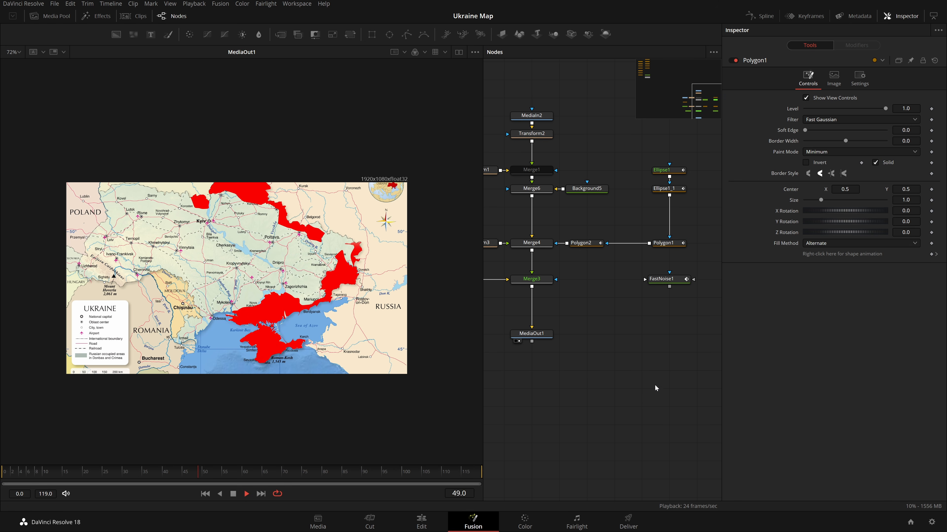
key(space)
key(space)
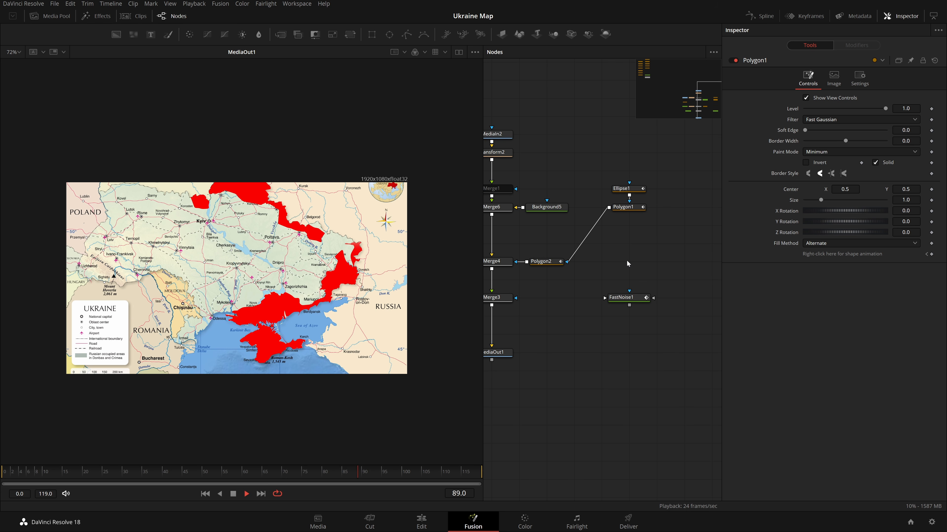
Insert FastNoise1 between Polygon2 and Merge4 so Polygon2 masks the noise, then play it back.
drag(630, 297, 564, 263)
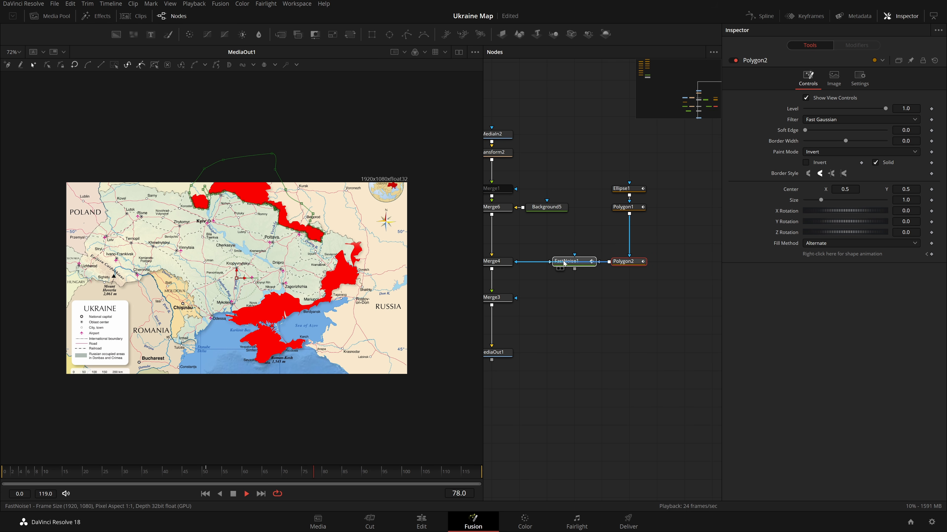
key(ctrl+z)
key(ctrl+shift+z)
key(ctrl+z)
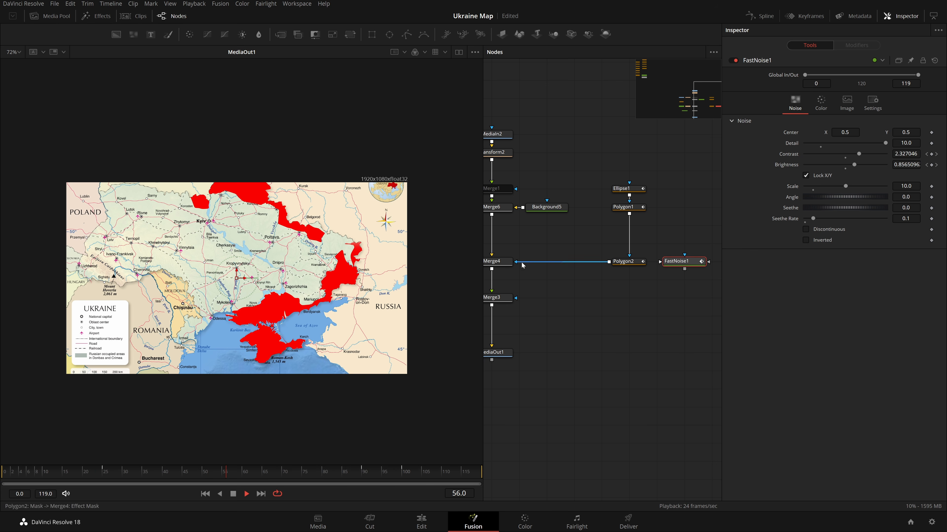
key(ctrl+shift+z)
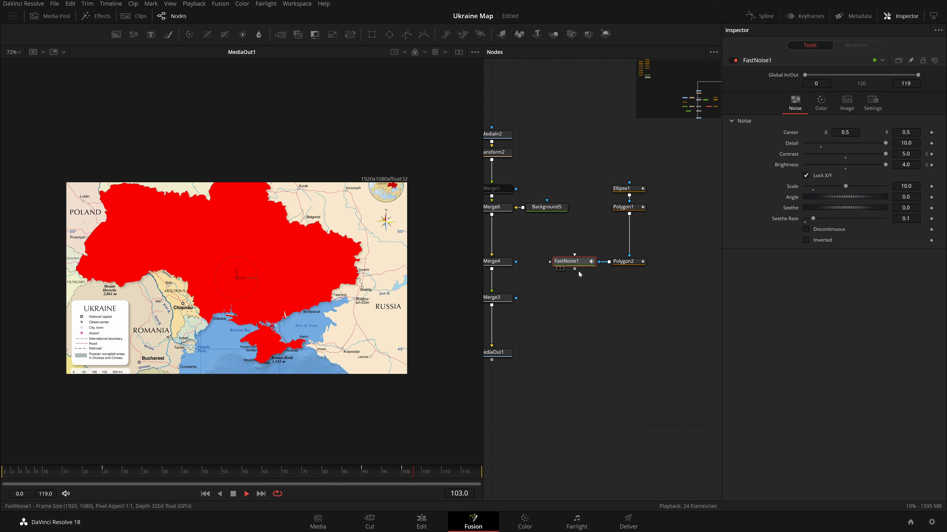
drag(574, 269, 496, 262)
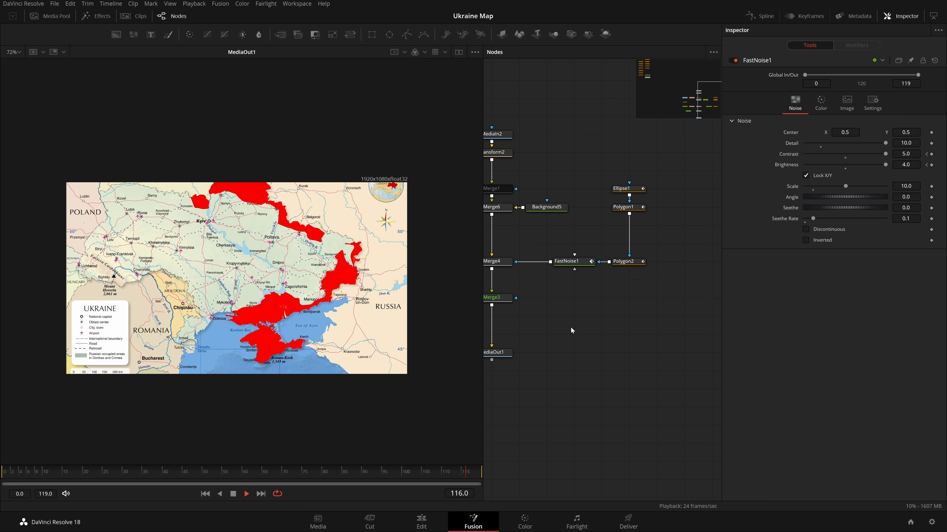
key(space)
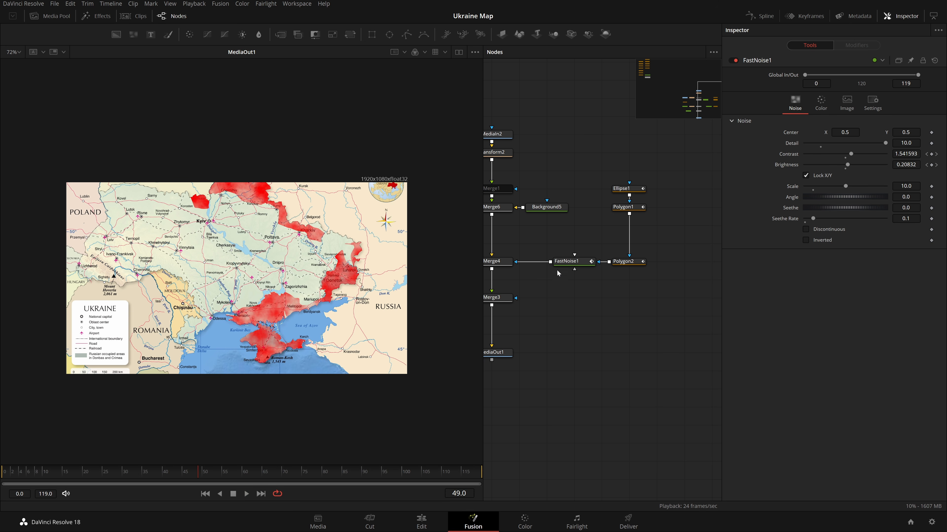
Move MediaOut1 further down below Merge3 to make room in the node tree.
drag(573, 352, 644, 319)
drag(38, 154, 462, 404)
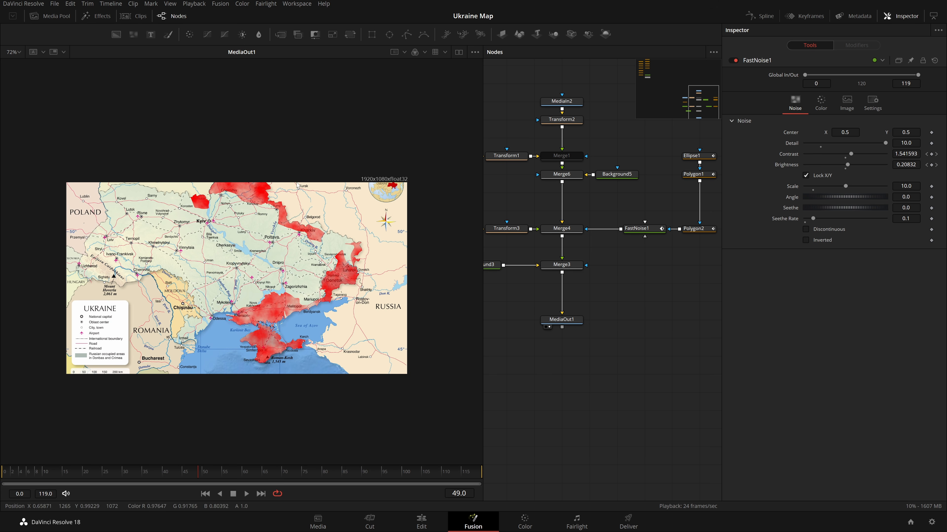
drag(692, 166, 604, 189)
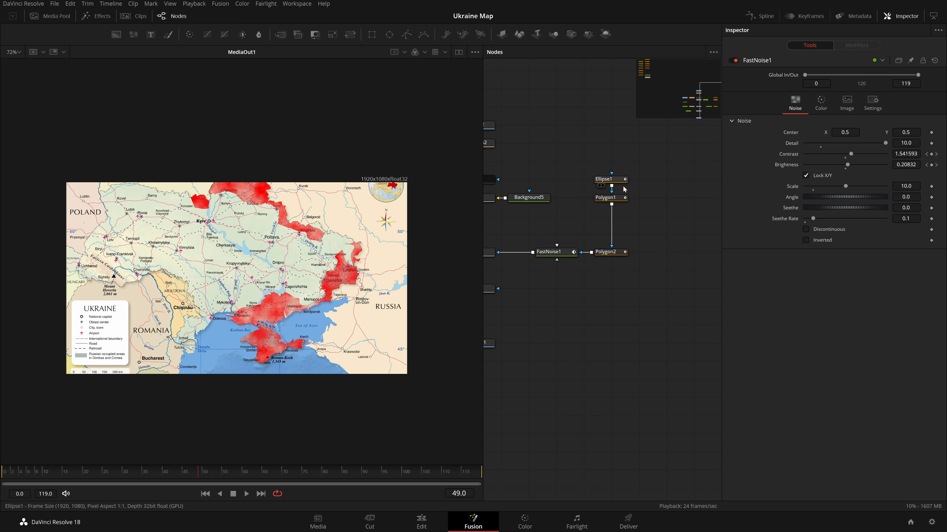
drag(507, 366, 545, 346)
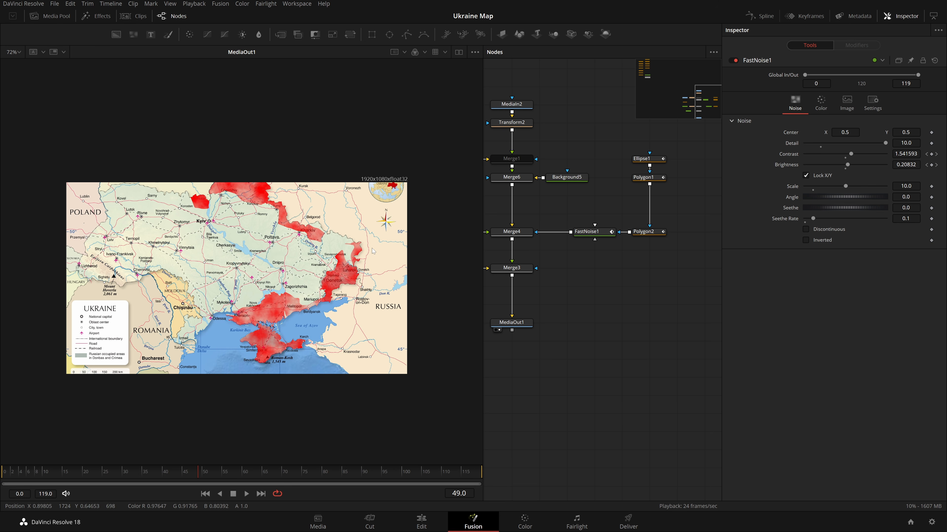
drag(224, 161, 331, 238)
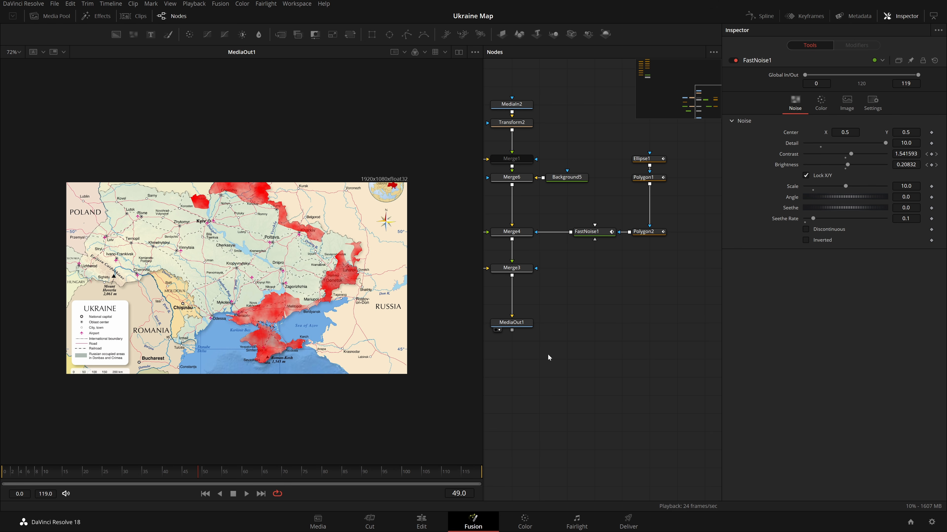
scroll(547, 357, down, 3)
scroll(548, 357, left, 5)
drag(605, 291, 596, 410)
Add an Image Plane 3D node after Merge3.
click(595, 232)
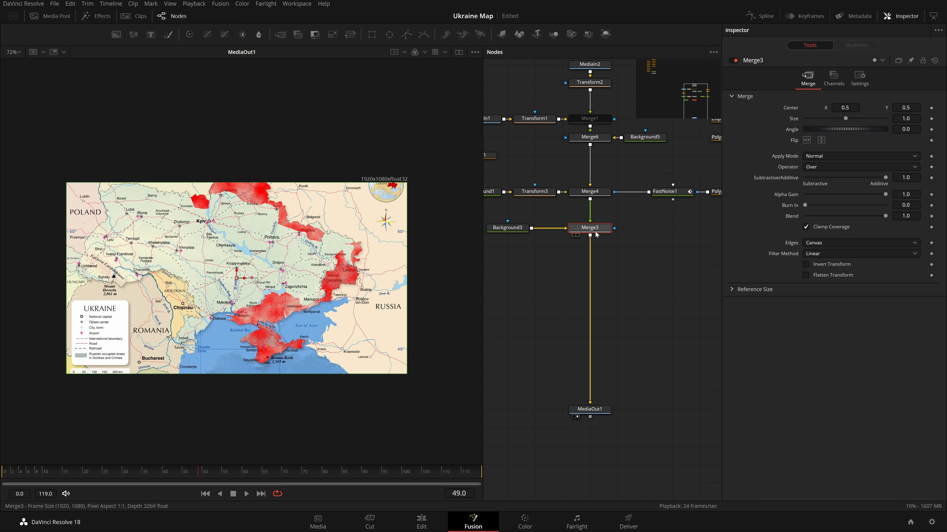
key(shift+space)
text(xf)
key(BackSpace)
key(BackSpace)
text(imag)
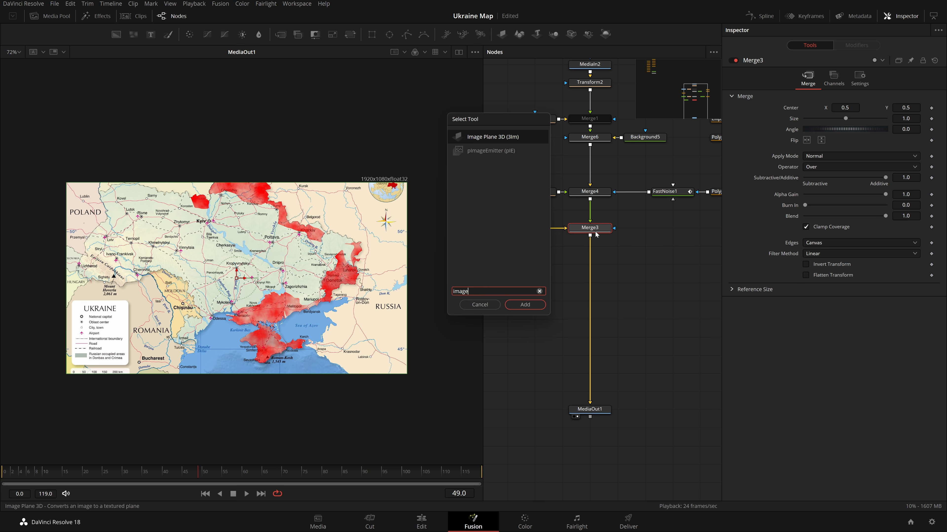
text(e)
key(Return)
click(223, 3)
click(233, 15)
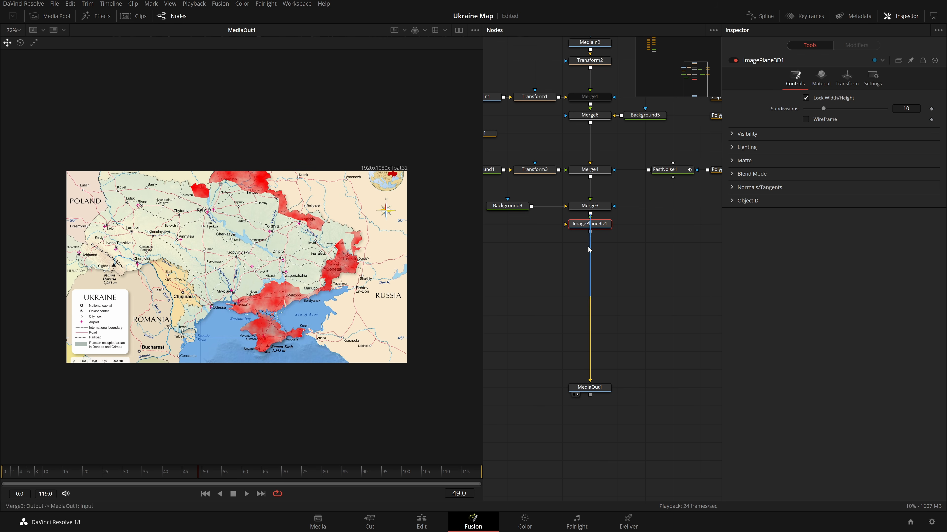
Add a Camera 3D node merged with the image plane through a Merge3D node.
drag(606, 227, 550, 245)
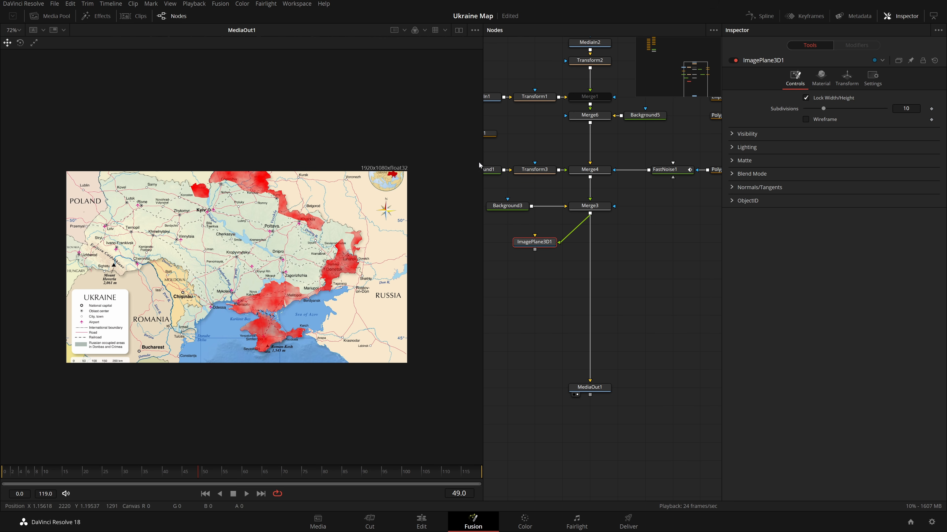
key(shift+space)
text(camera)
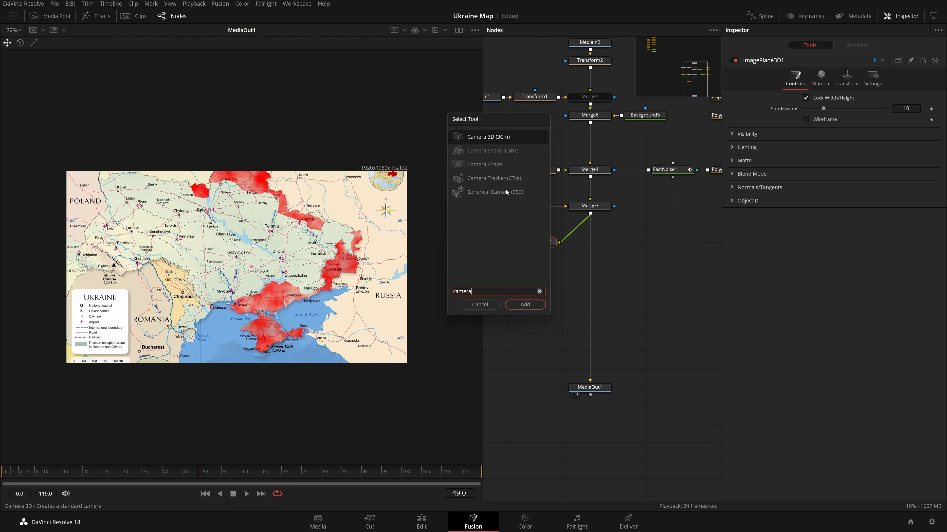
key(Return)
drag(590, 242, 534, 260)
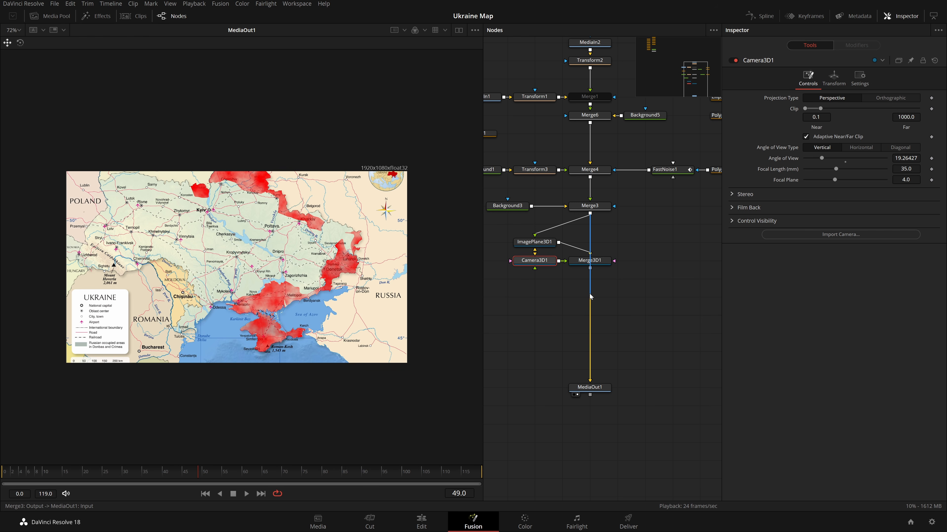
Add a Renderer 3D node after Merge3D1 and connect it into MediaOut1.
drag(592, 348, 694, 290)
click(601, 263)
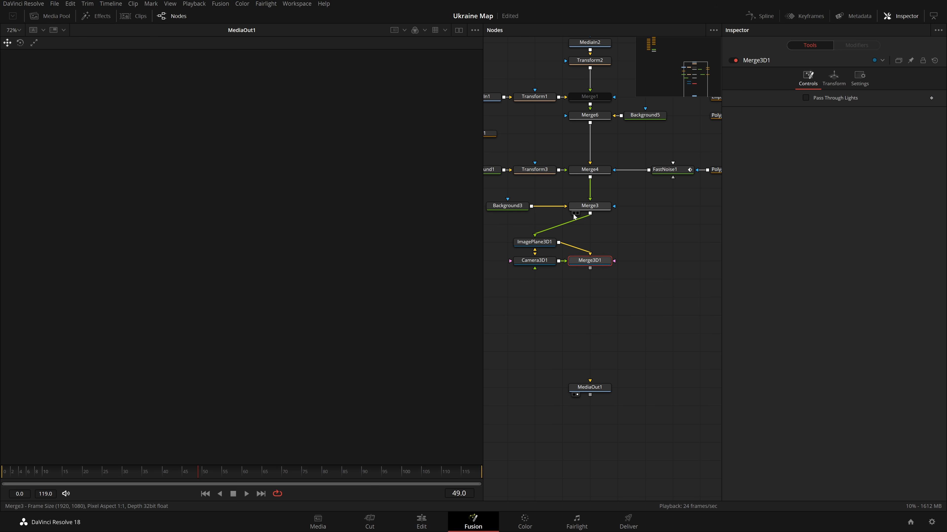
key(shift+space)
text(reb)
key(BackSpace)
text(md)
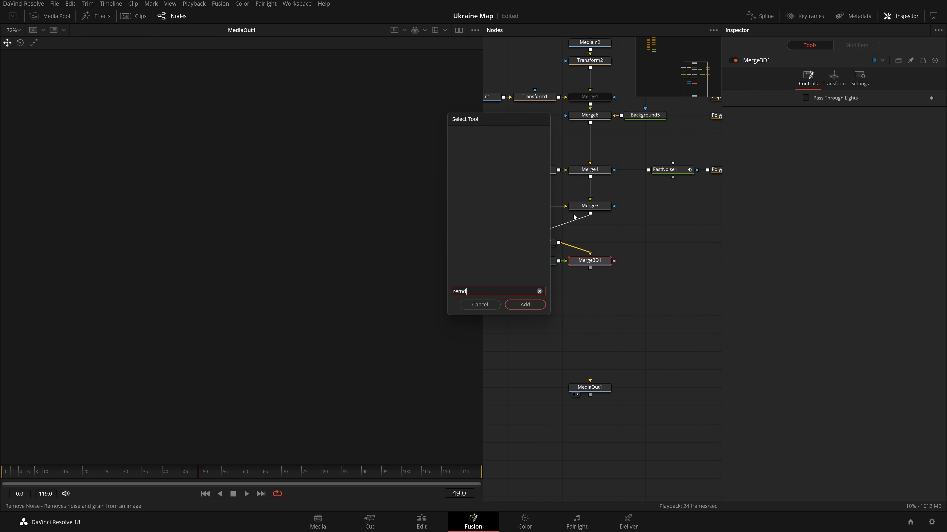
key(BackSpace)
key(BackSpace)
key(BackSpace)
text(nder)
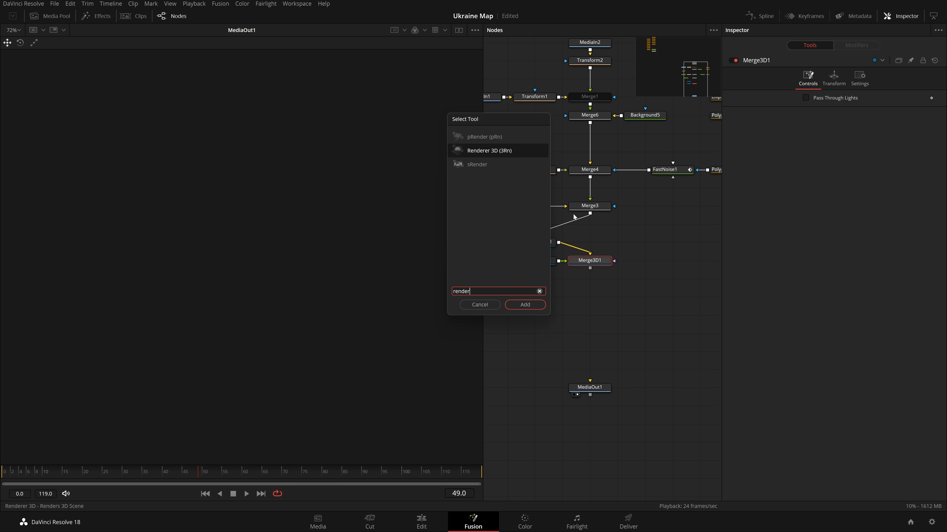
key(Return)
drag(590, 287, 601, 446)
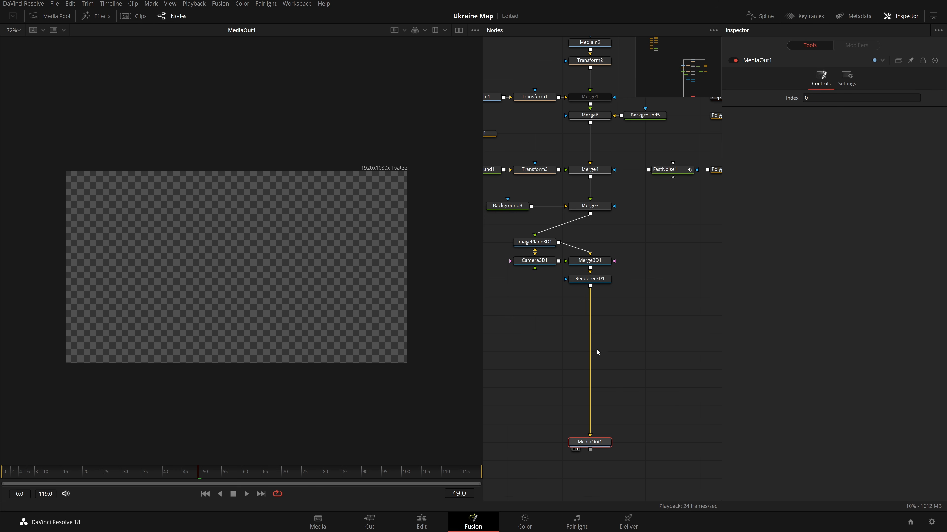
Nudge Camera3D1's Z translation slightly and preview the rendered 3D scene.
click(535, 260)
click(834, 76)
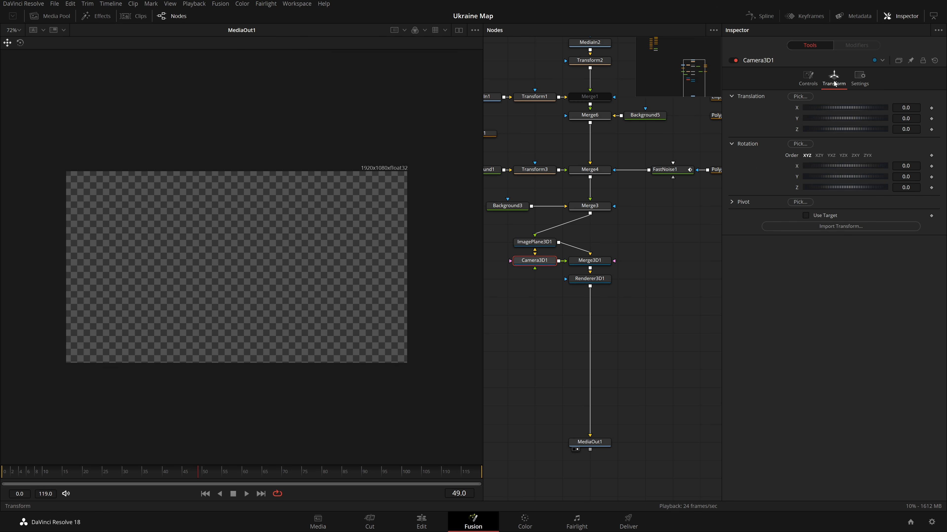
drag(906, 129, 911, 129)
click(659, 304)
click(607, 281)
key(space)
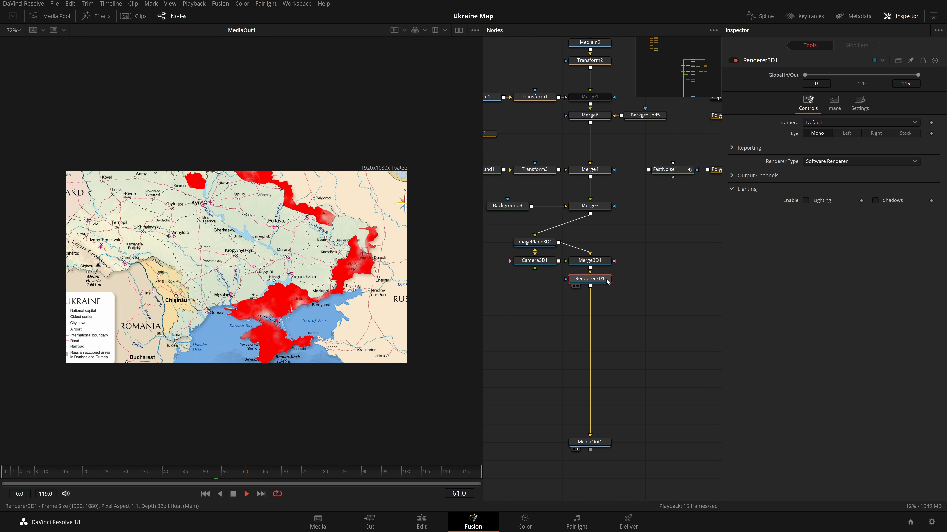
key(space)
Add a Tilt-Shift Blur node after Renderer3D1.
key(shift+space)
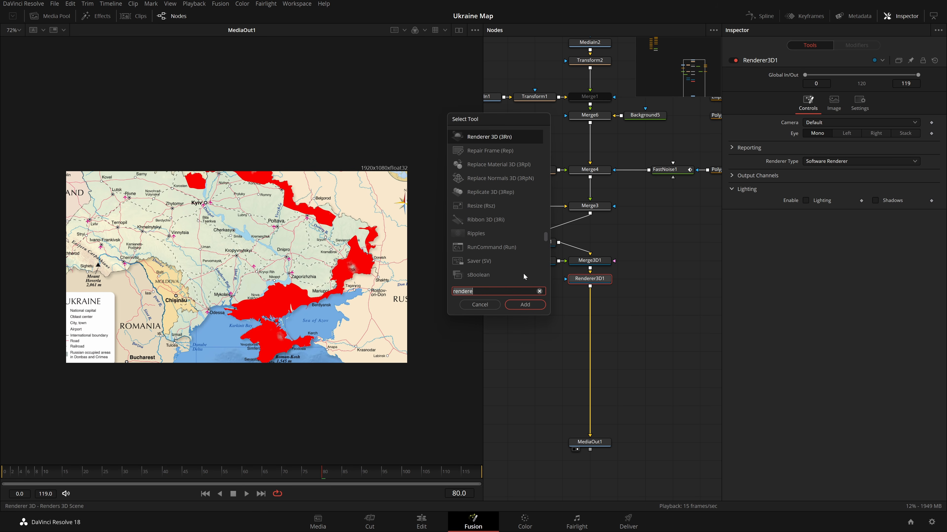
text(tilt)
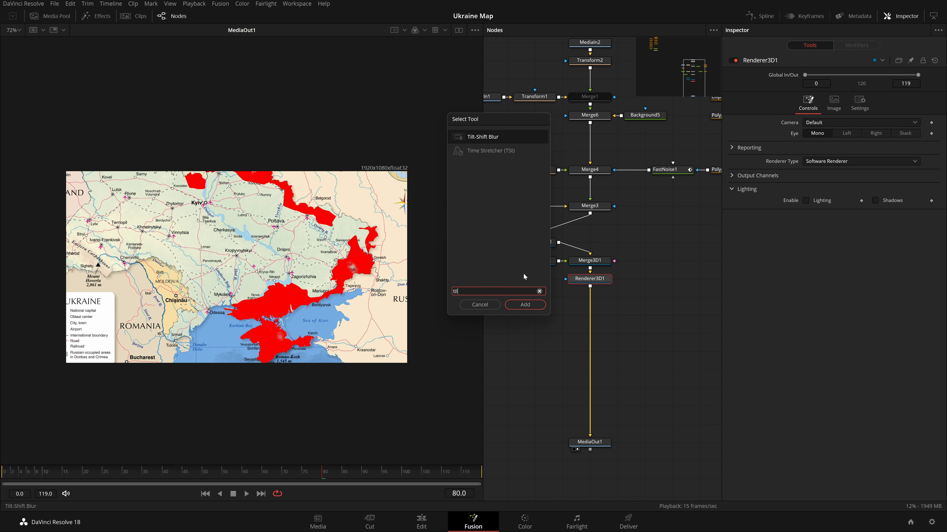
key(Return)
Add a Lens Blur node after the tilt-shift blur and lower its blur size to 3.0.
key(shift+space)
key(BackSpace)
key(BackSpace)
key(BackSpace)
text(lens bl;ur)
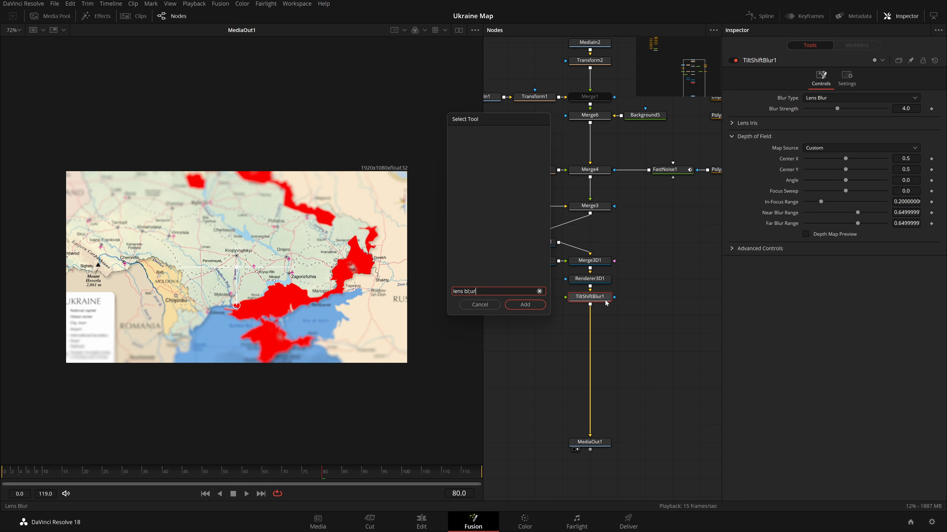
key(Return)
drag(837, 169, 801, 168)
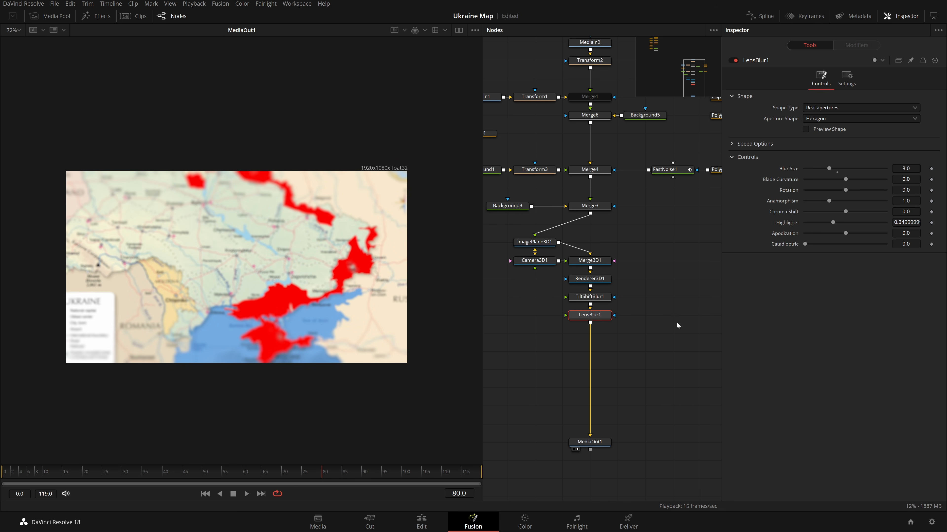
Add Halation and Film Grain nodes to the end of the chain.
key(shift+space)
text(halat)
key(Return)
key(shift+space)
text(film)
key(Down)
key(Down)
key(Return)
Add a Prism Blur node after Film Grain.
key(shift+space)
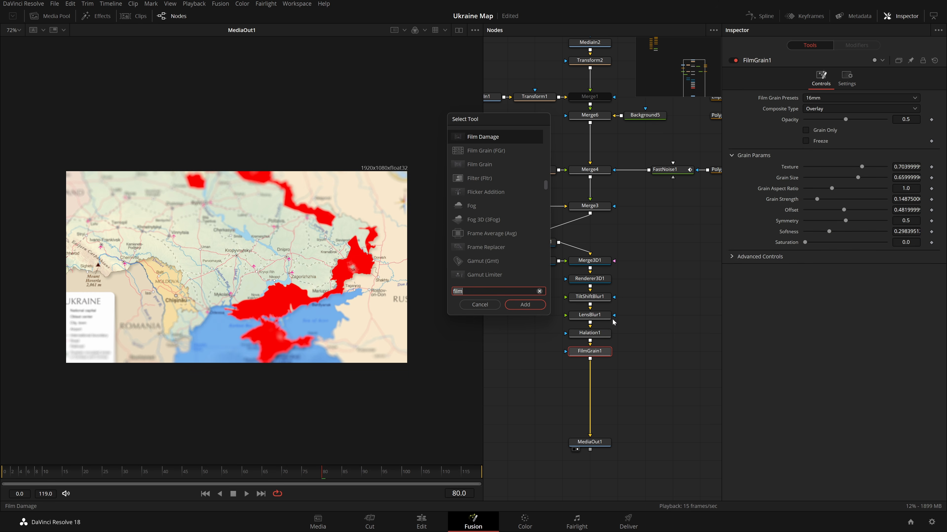
text(prism)
key(Return)
Add a Soft Glow node and set its blend to 0.1.
key(shift+space)
text(soft)
key(Return)
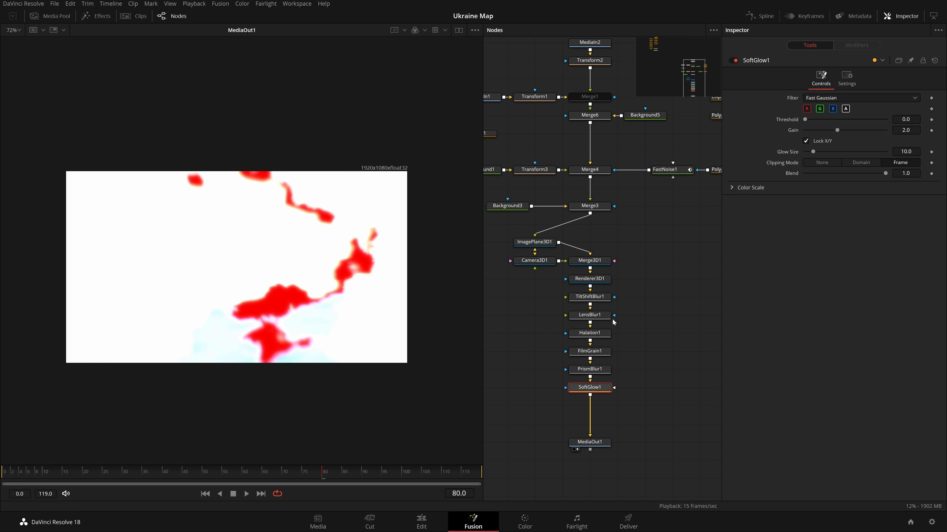
key(Tab)
double_click(908, 173)
text(0.1)
key(Tab)
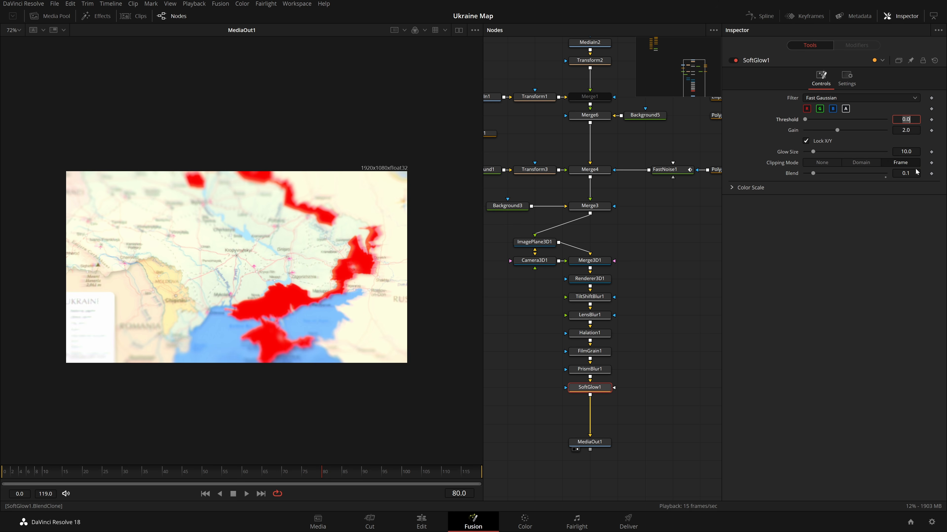
Raise Prism Blur's aberration strength to 1.0 and its vignette size to about 0.36.
click(603, 374)
drag(820, 108, 891, 120)
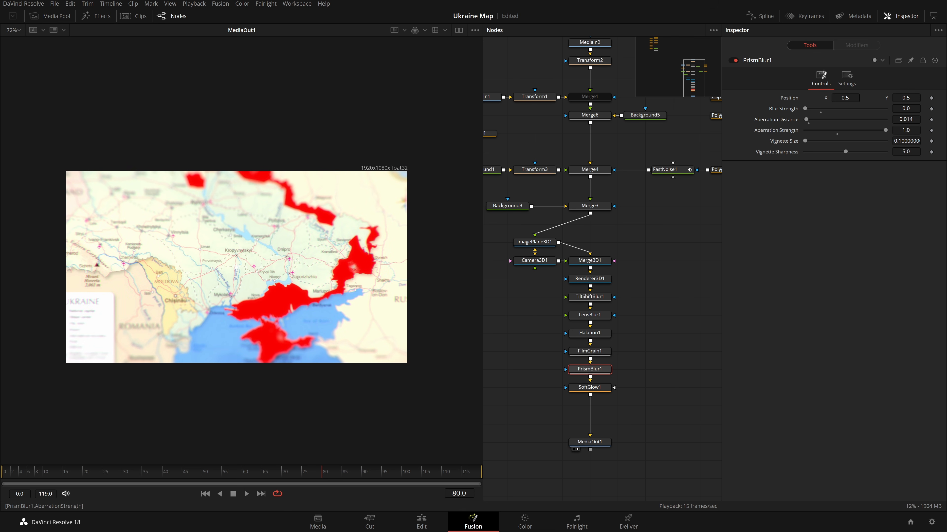
drag(815, 147, 844, 152)
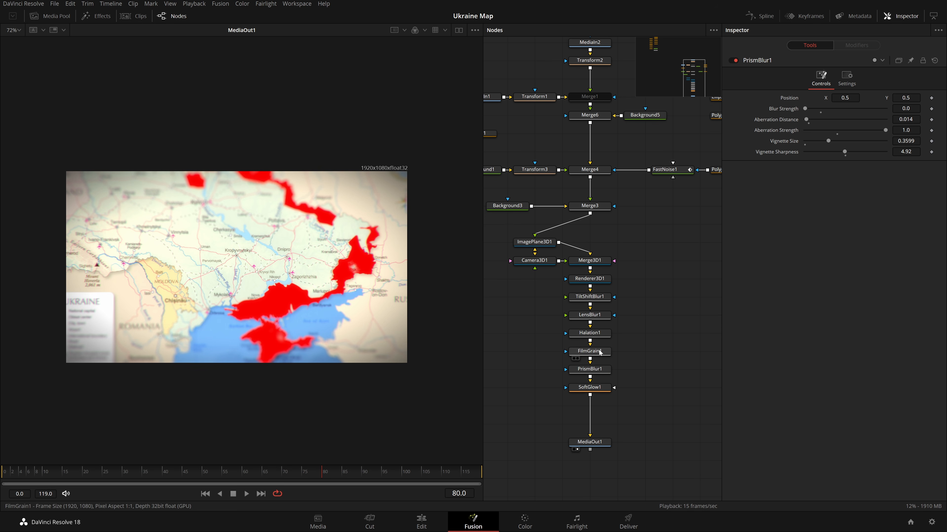
Open Halation's Secondary Glow section and set its strength to about 0.23.
click(601, 335)
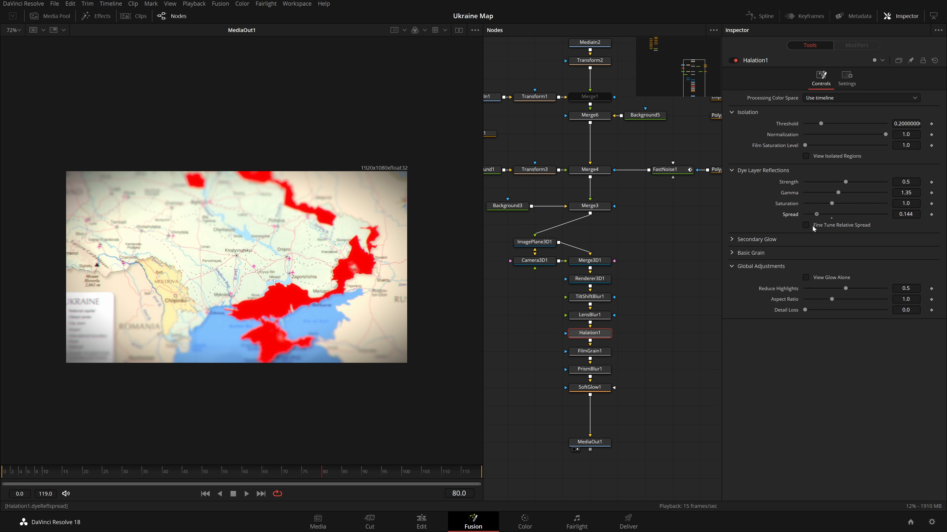
click(731, 242)
drag(824, 252, 830, 272)
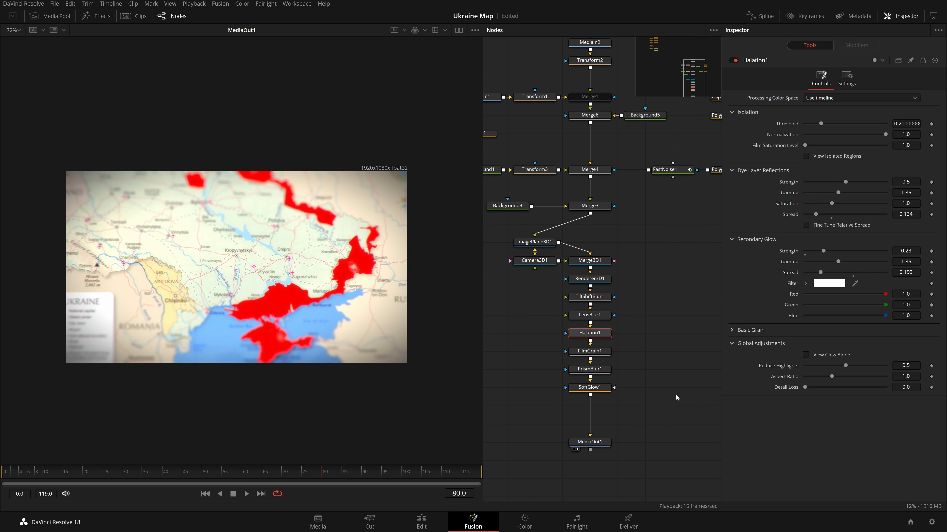
Set Film Grain's texture to 0, opacity to 1.0 and grain strength to 0.4.
click(599, 351)
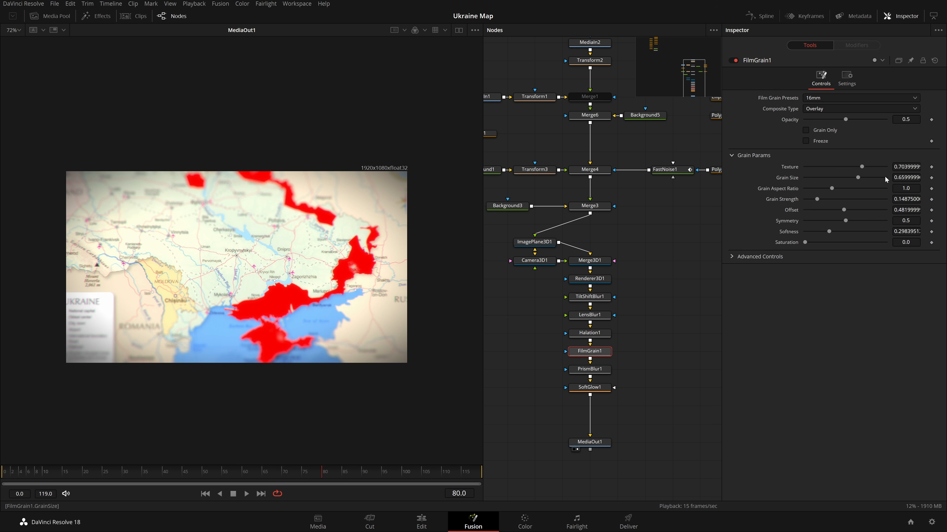
drag(861, 167, 805, 167)
click(824, 130)
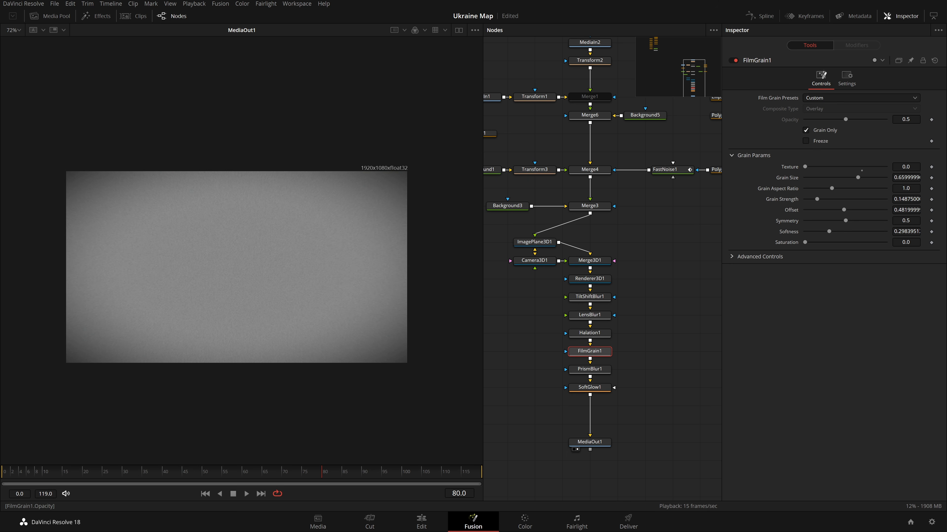
click(821, 130)
drag(845, 119, 934, 120)
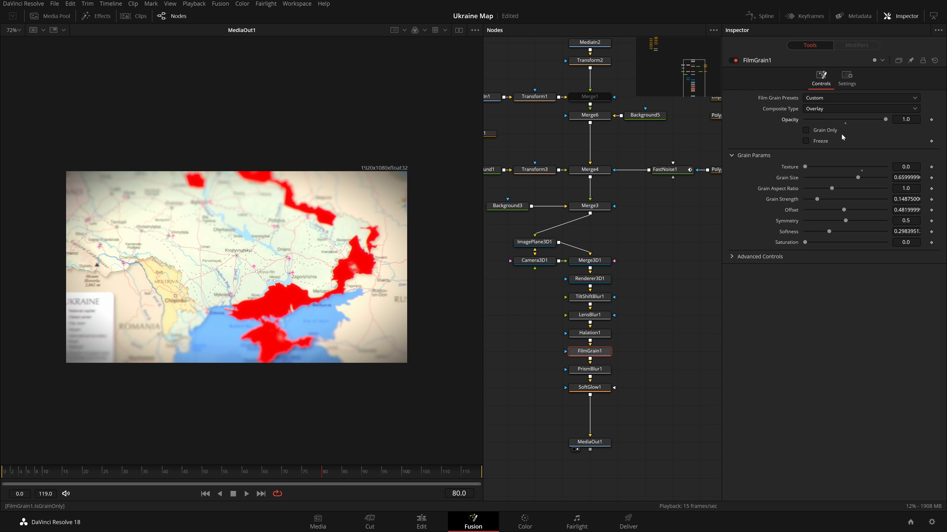
drag(819, 200, 843, 205)
double_click(906, 199)
text(0.449)
key(Tab)
Rearrange and spread out the effect nodes between Renderer3D1 and MediaOut1 in the node graph.
drag(599, 448, 604, 392)
drag(639, 301, 604, 301)
drag(641, 216, 573, 179)
drag(603, 188, 602, 223)
click(637, 318)
drag(595, 385, 595, 421)
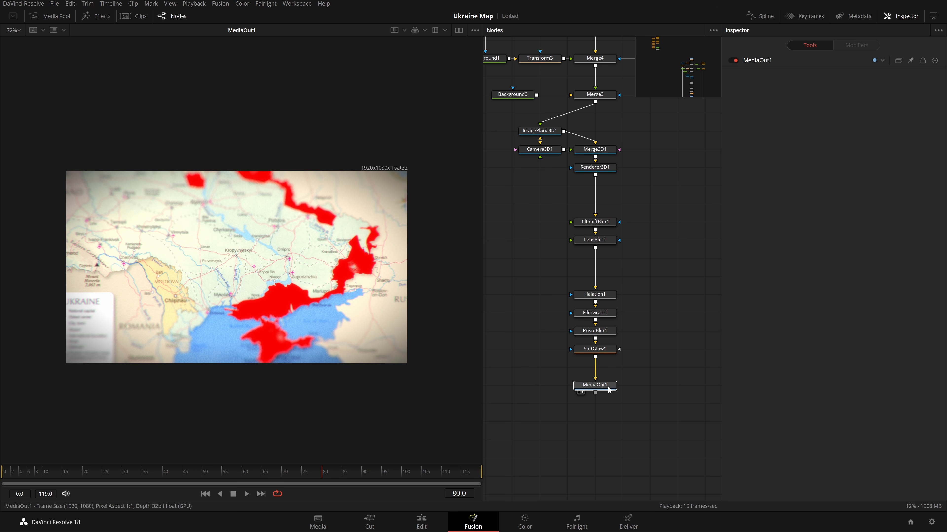
scroll(634, 315, up, 3)
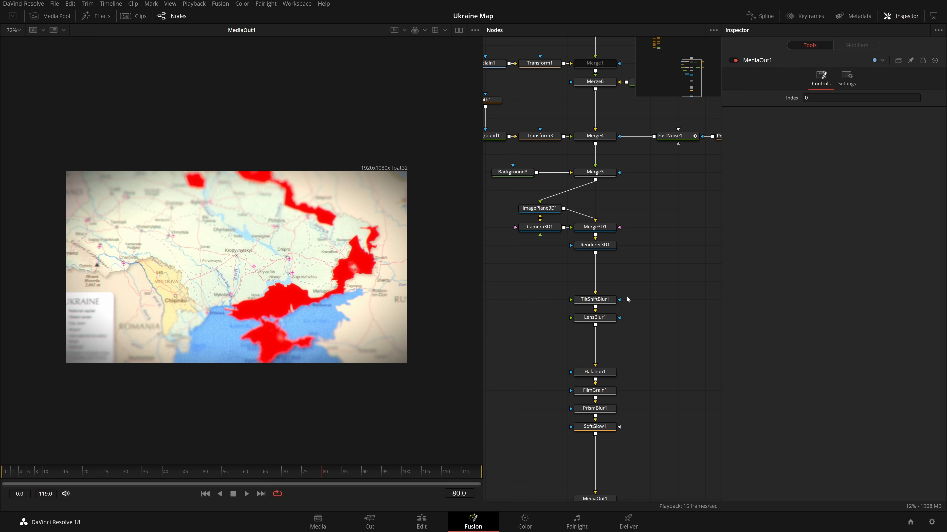
key(ctrl+f)
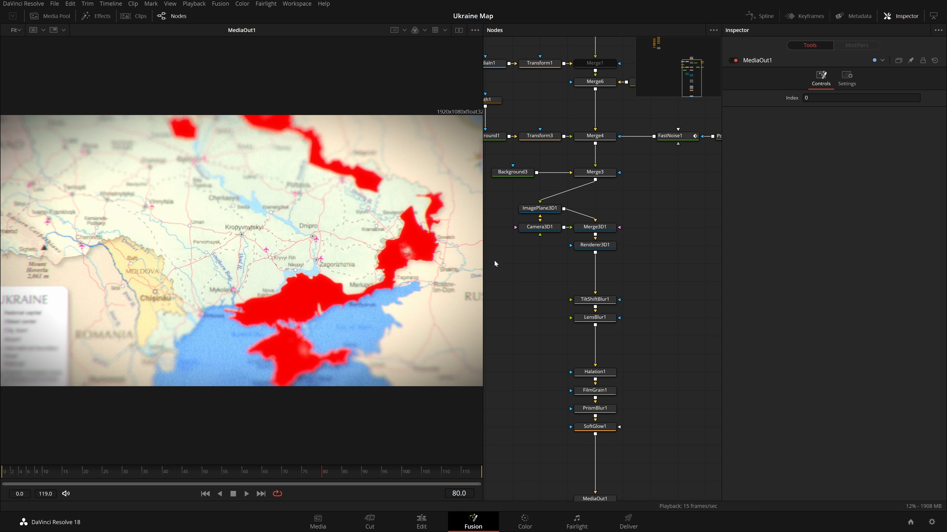
Split the viewer and show the Merge3D1 3D scene in the second viewer.
click(540, 227)
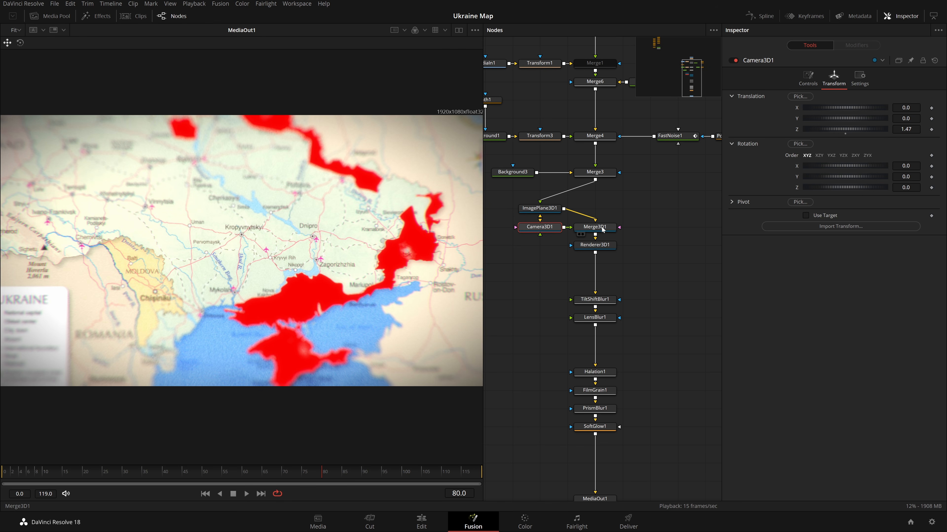
click(458, 30)
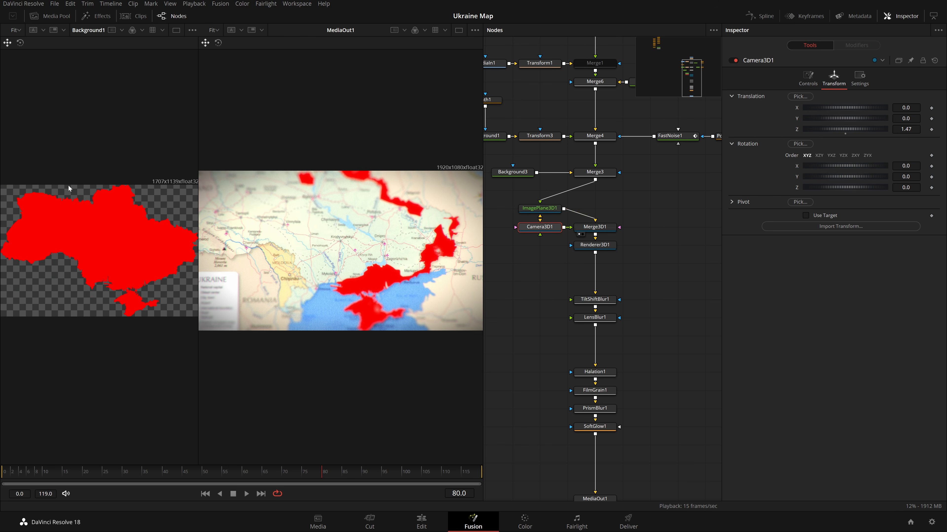
drag(595, 227, 100, 311)
Enable Use Target on Camera3D1 and move the camera target onto the map.
scroll(101, 313, down, 5)
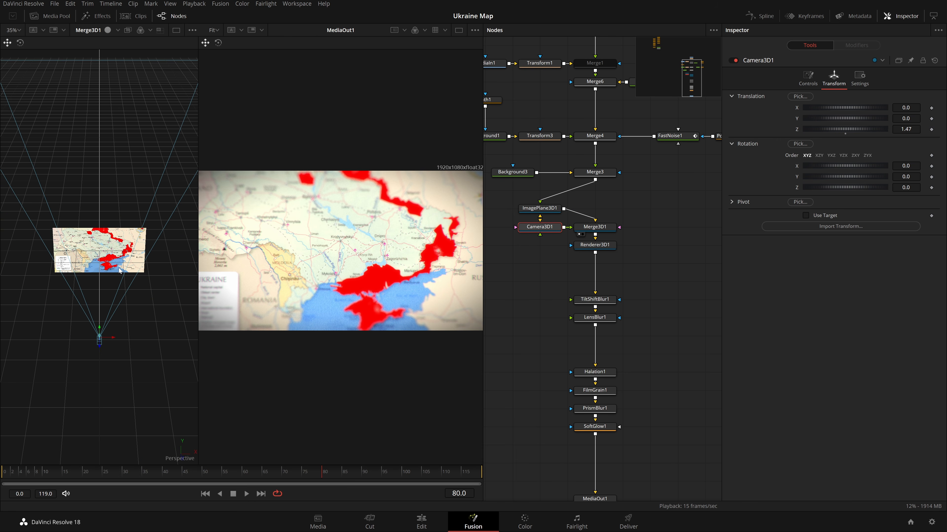
scroll(119, 272, down, 4)
scroll(119, 271, up, 6)
scroll(118, 271, down, 4)
scroll(118, 269, down, 2)
drag(108, 343, 119, 364)
drag(136, 318, 130, 299)
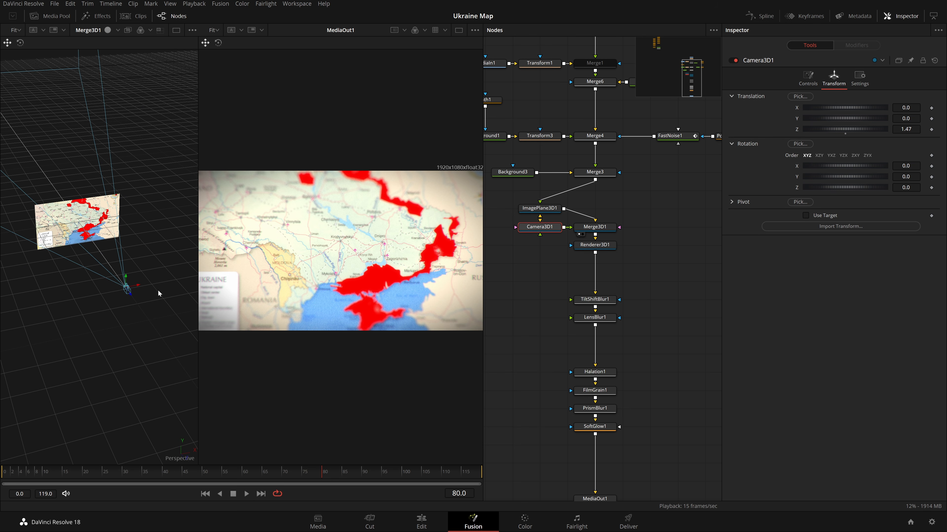
click(816, 216)
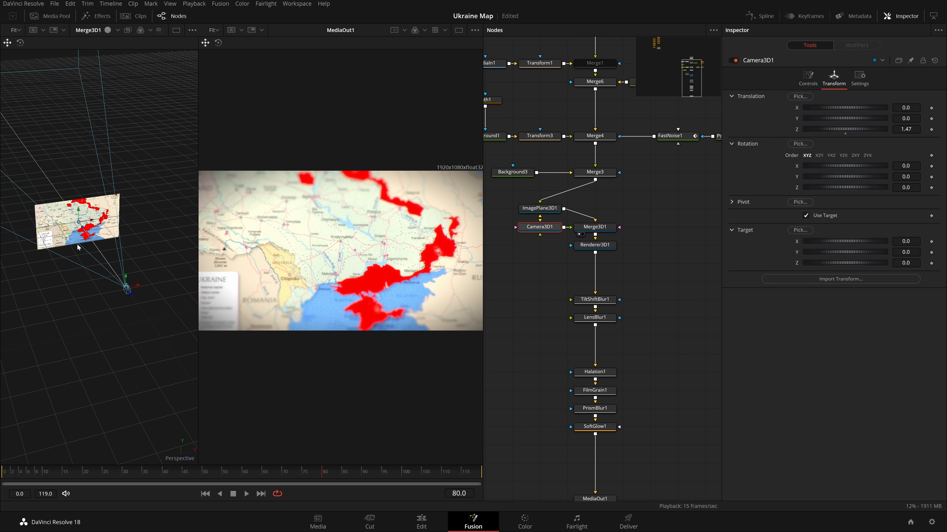
scroll(77, 223, up, 10)
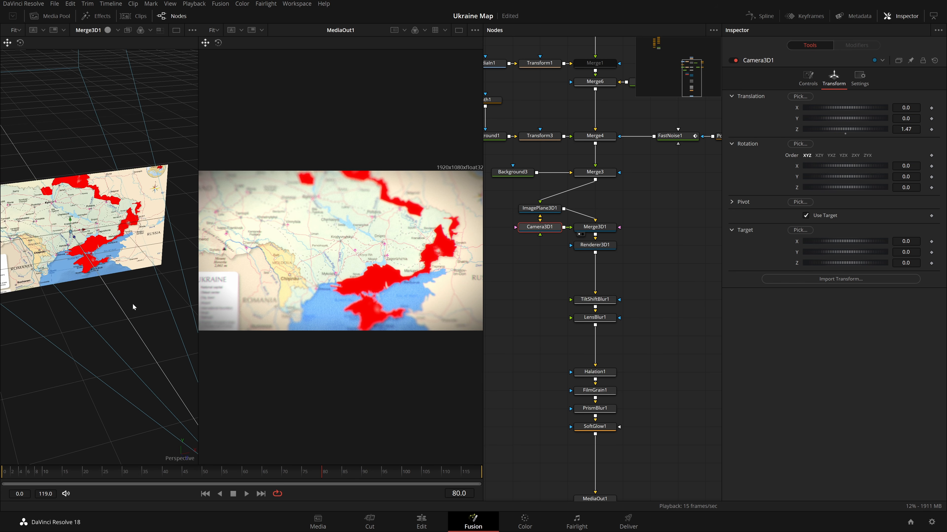
drag(57, 238, 103, 246)
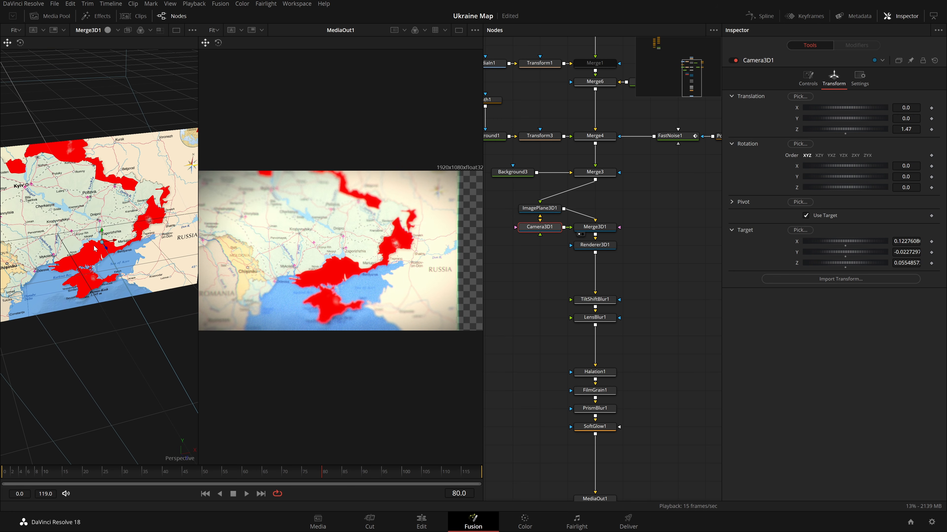
Keyframe the camera's translation between frame 0 and frame 105, moving it to about Z 0.97 at the end.
drag(39, 474, 4, 474)
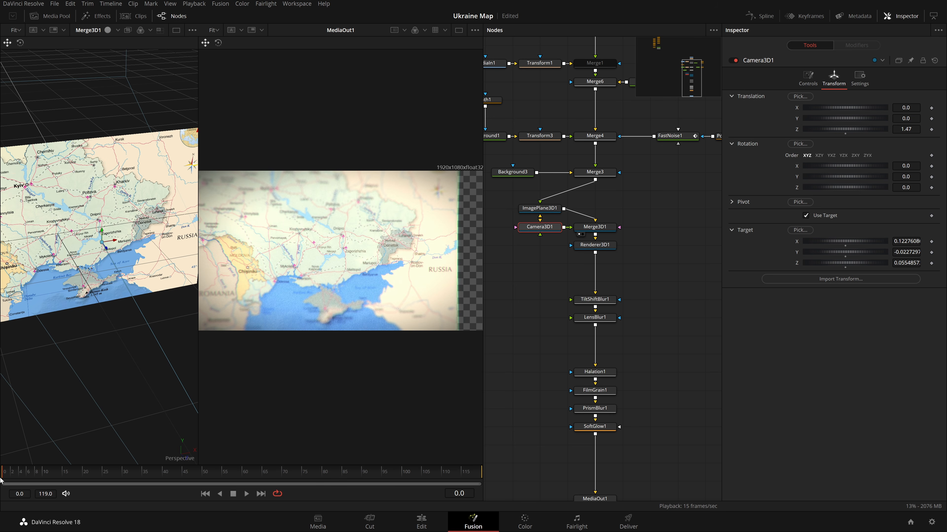
drag(906, 118, 858, 129)
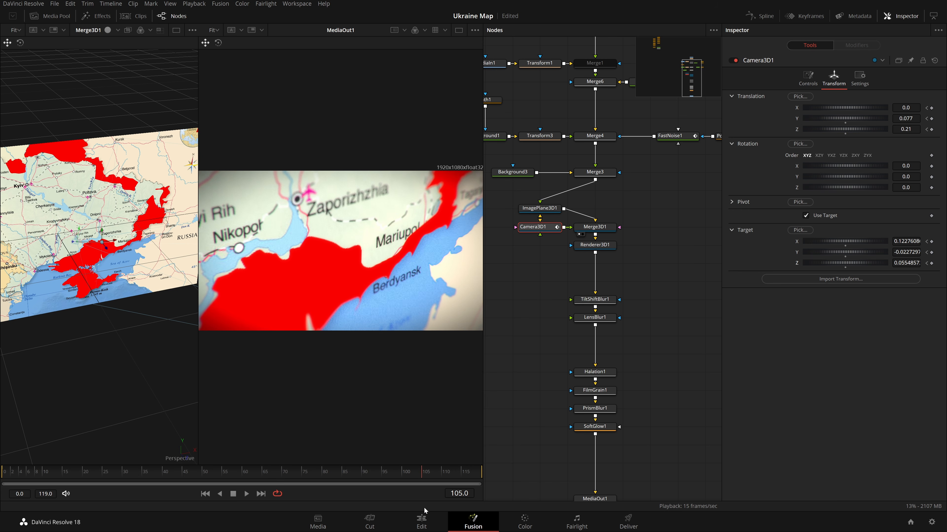
drag(906, 129, 945, 129)
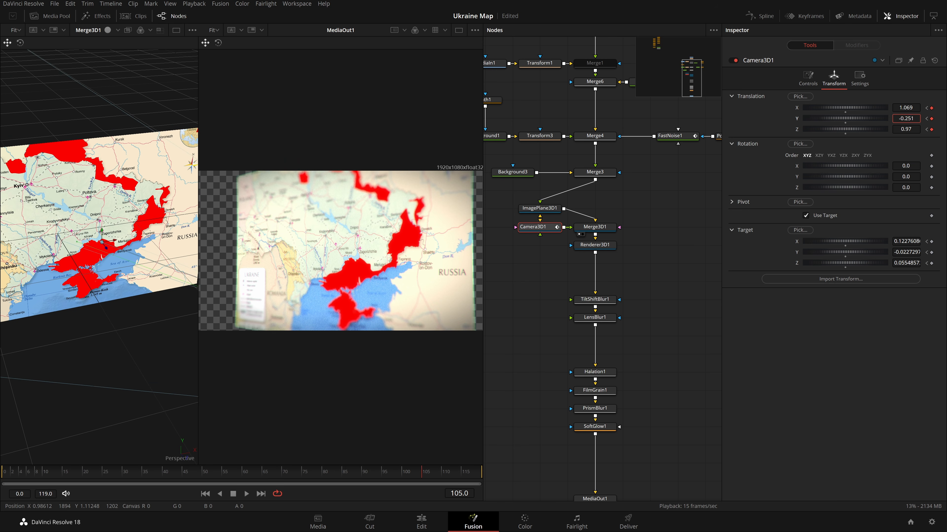
Adjust the camera's X translation to about 0.932 and nudge its target X and Y.
drag(905, 108, 879, 108)
drag(906, 241, 912, 242)
drag(905, 252, 898, 252)
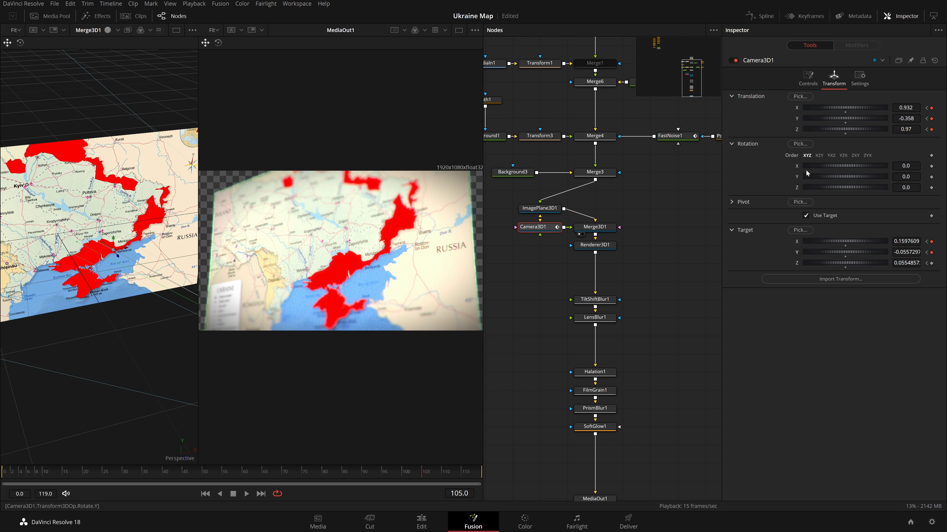
Keyframe the camera's focal length to 27 mm at frame 0 and increase it at frame 105.
click(808, 79)
drag(156, 471, 3, 469)
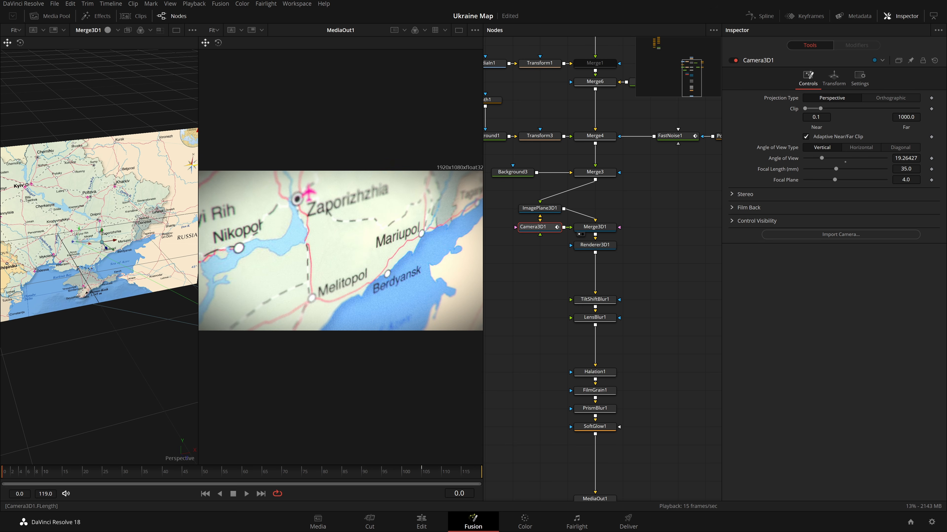
drag(905, 169, 925, 169)
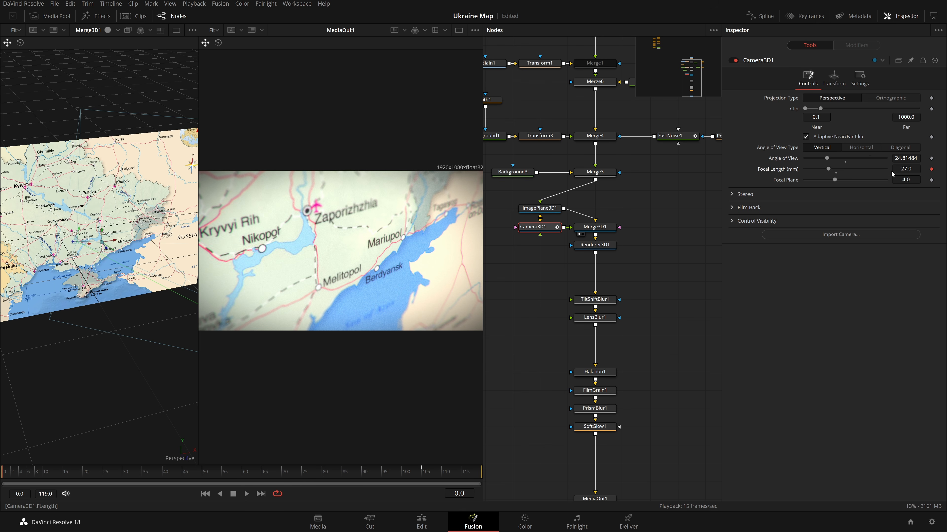
click(422, 476)
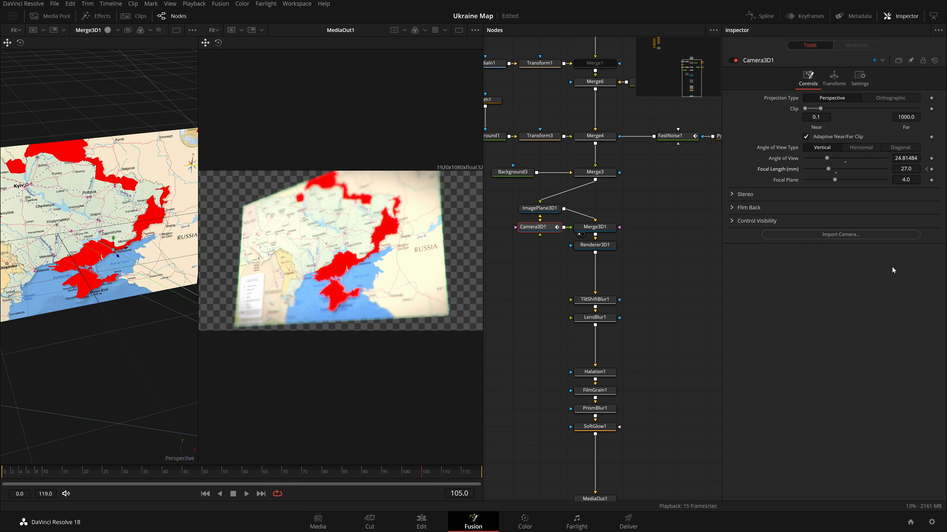
drag(906, 169, 918, 168)
Set the camera's Z translation to 1.4 at frame 105 and save the project.
click(834, 78)
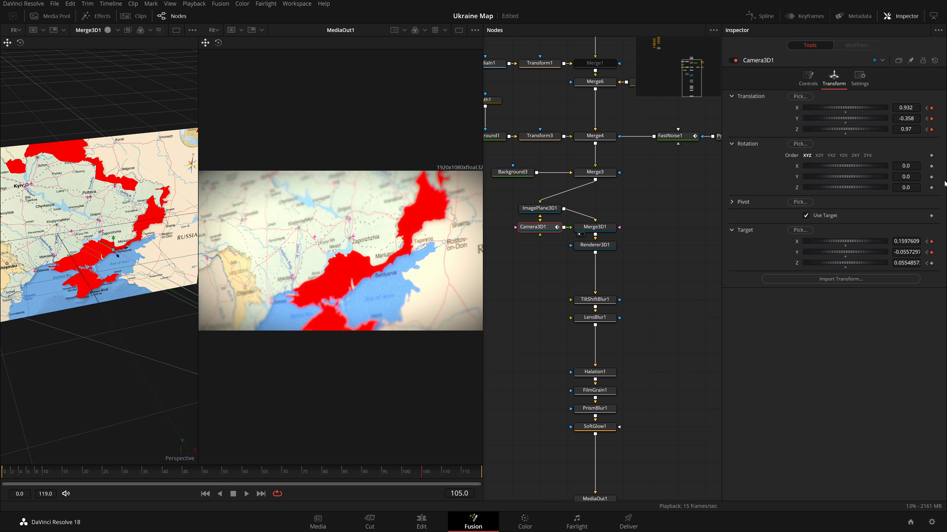
drag(906, 129, 919, 129)
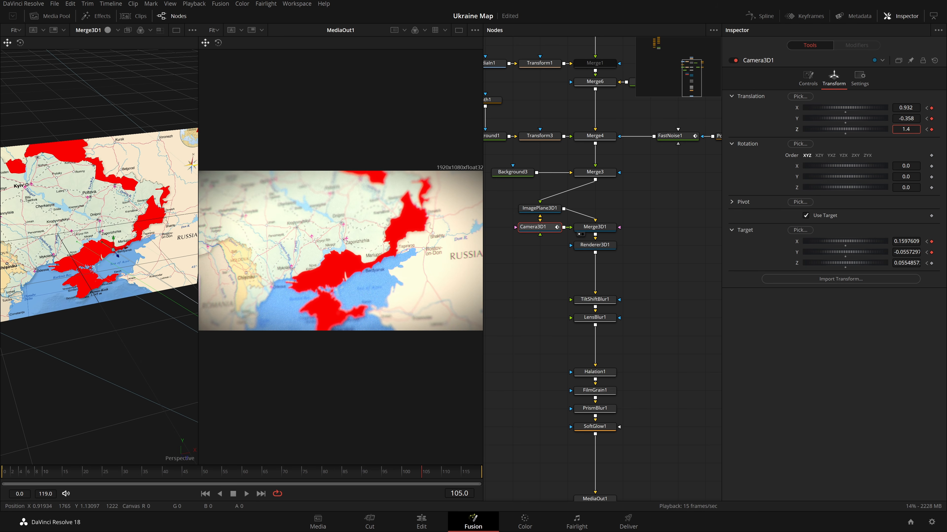
key(ctrl+s)
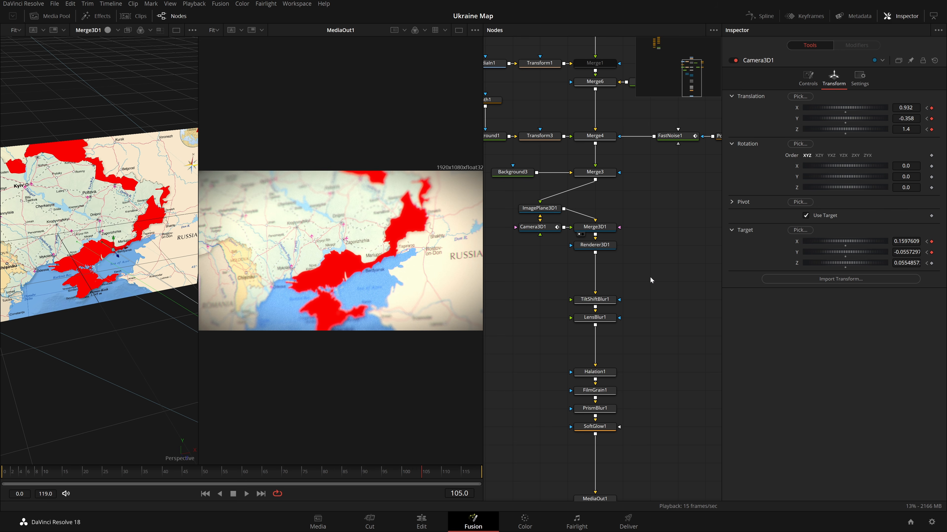
click(548, 231)
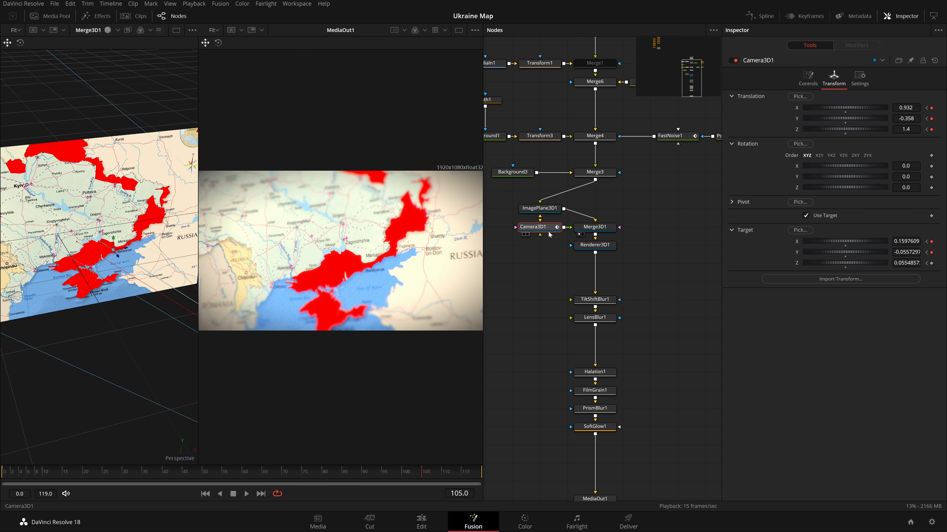
Select all the camera keyframes in the spline editor, flatten their interpolation for easing, and save the project.
click(761, 16)
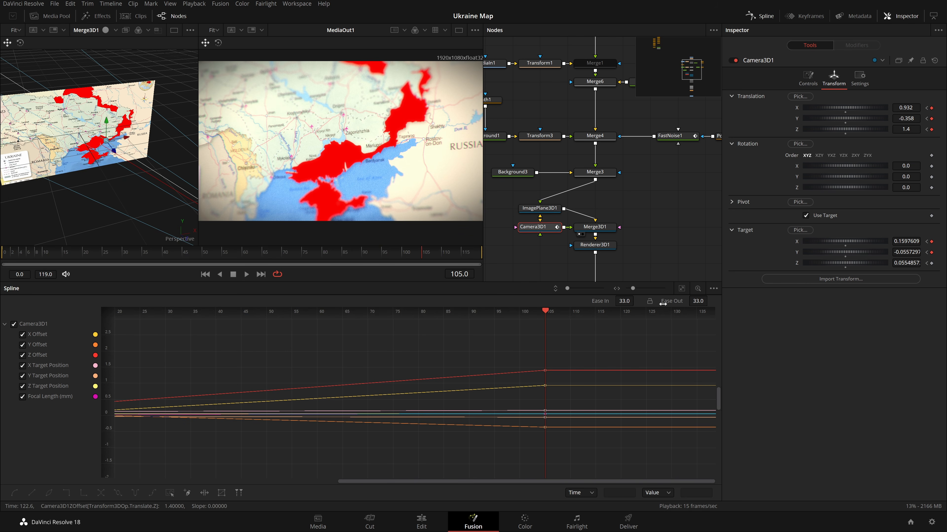
click(681, 288)
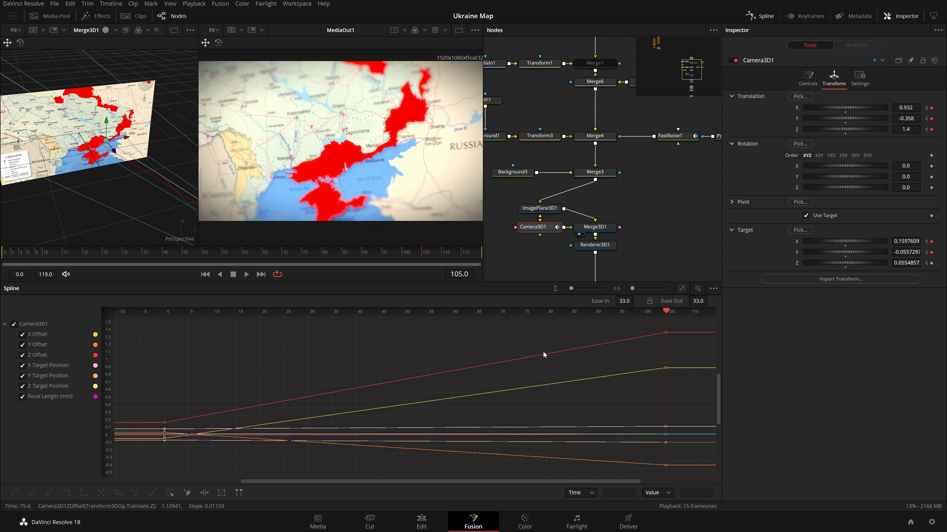
key(ctrl+a)
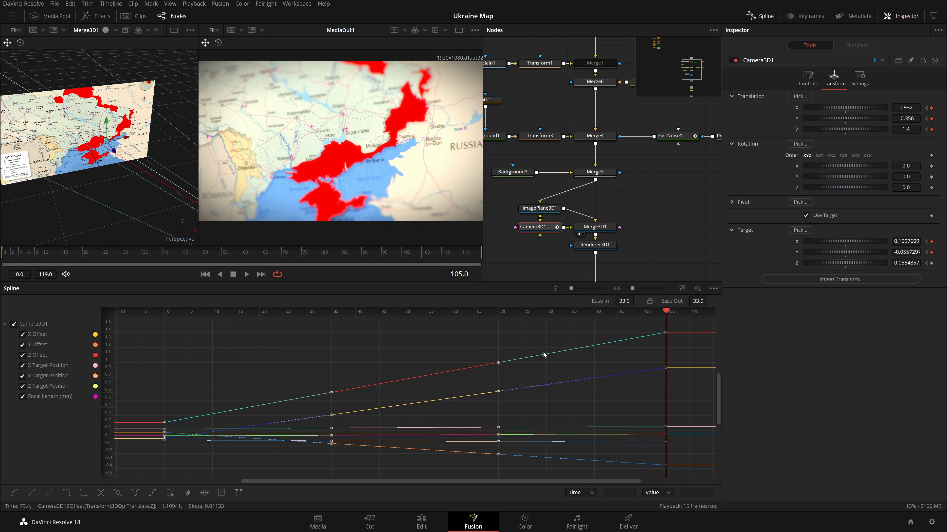
key(f)
key(ctrl+s)
click(750, 17)
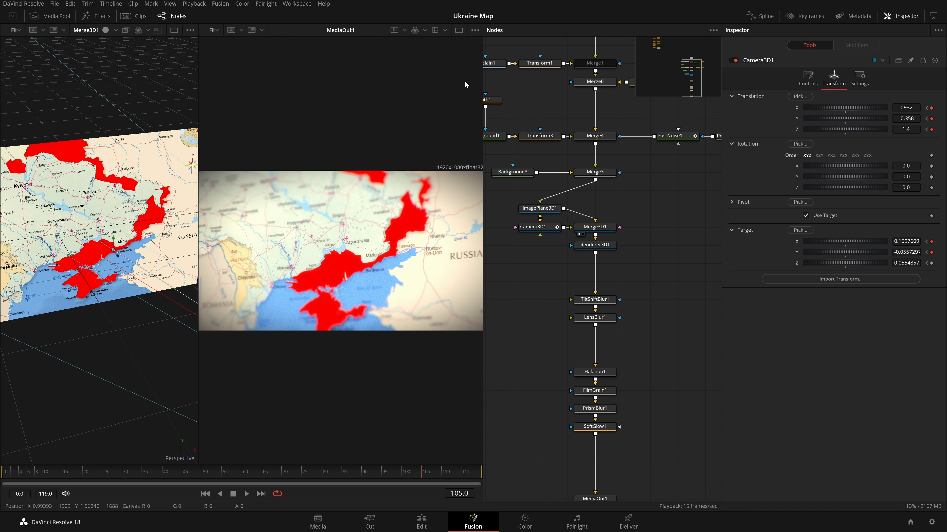
Play back and scrub the camera animation in a single full-size viewer to review the move.
key(space)
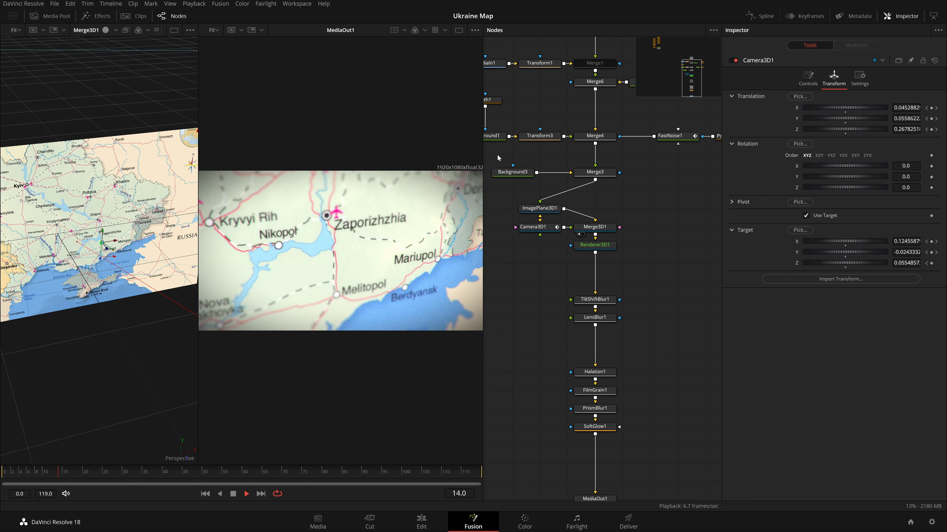
key(space)
right_click(398, 492)
click(424, 439)
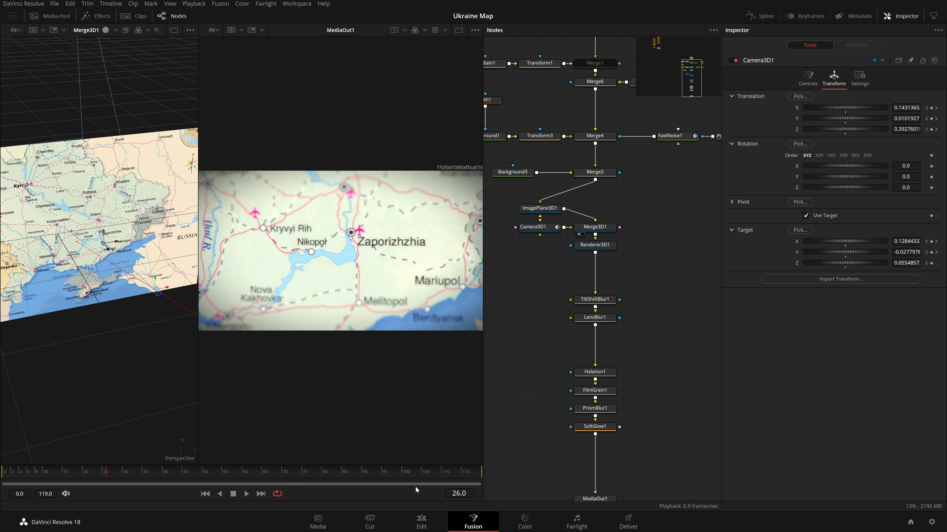
right_click(415, 487)
click(449, 445)
key(Home)
key(space)
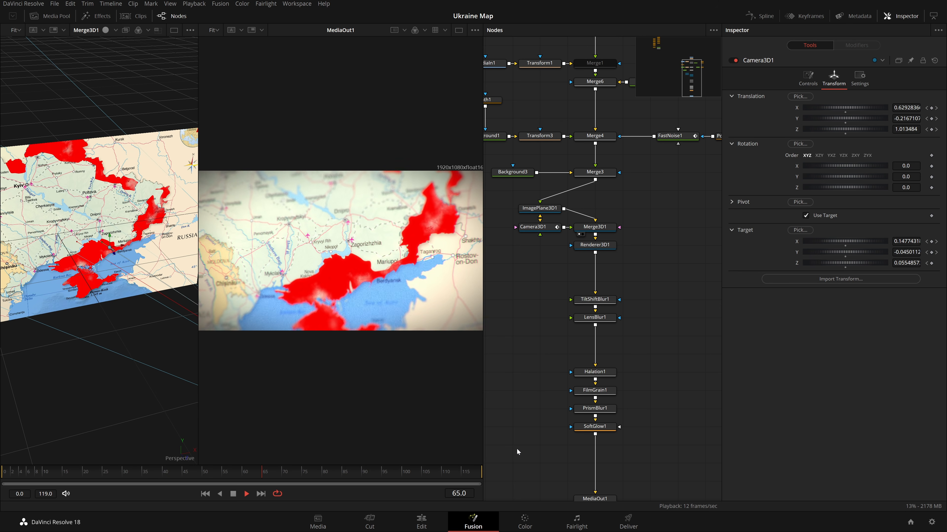
click(458, 30)
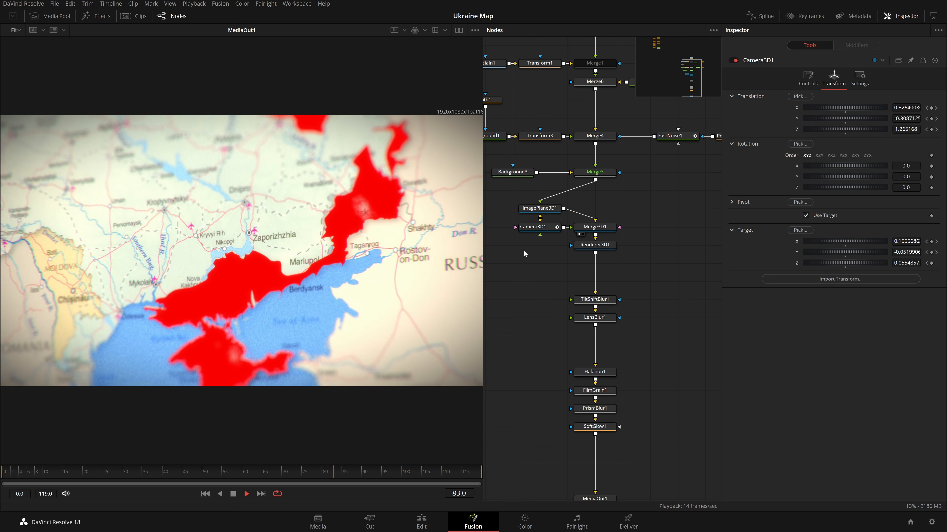
key(space)
drag(336, 472, 1, 449)
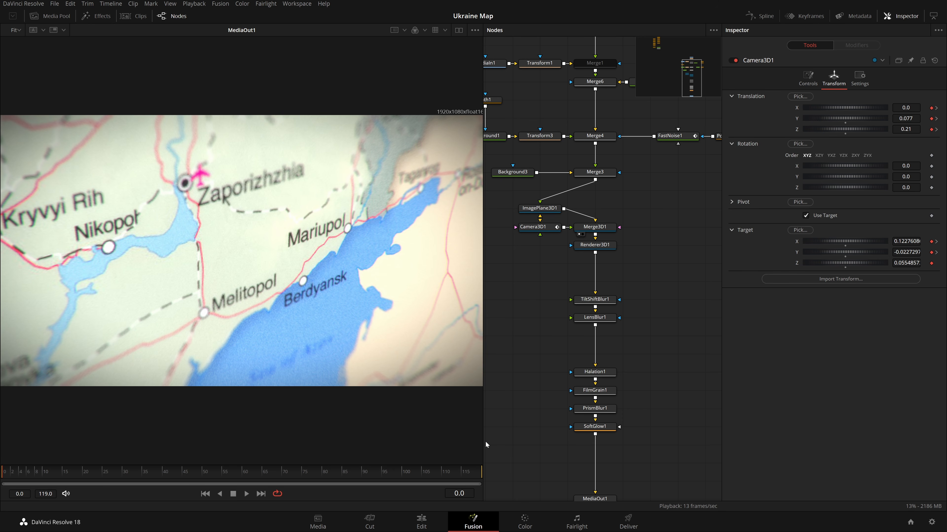
key(space)
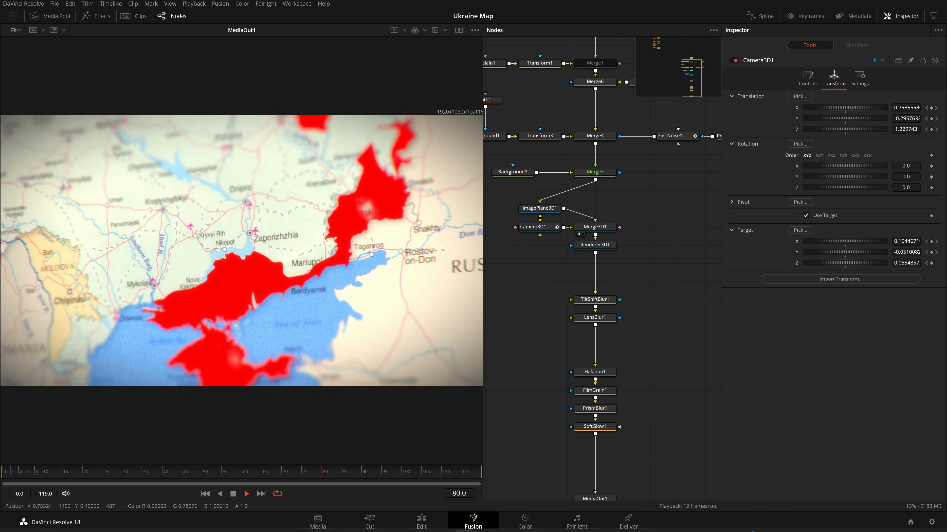
key(space)
Move the 3D camera, renderer and effects nodes lower in the node graph to free space above.
scroll(661, 220, down, 3)
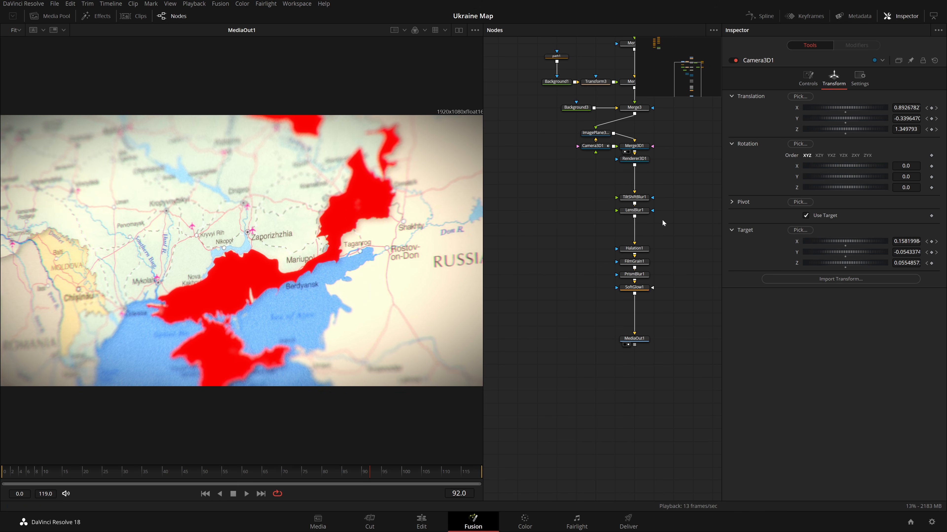
key(space)
drag(656, 385, 566, 153)
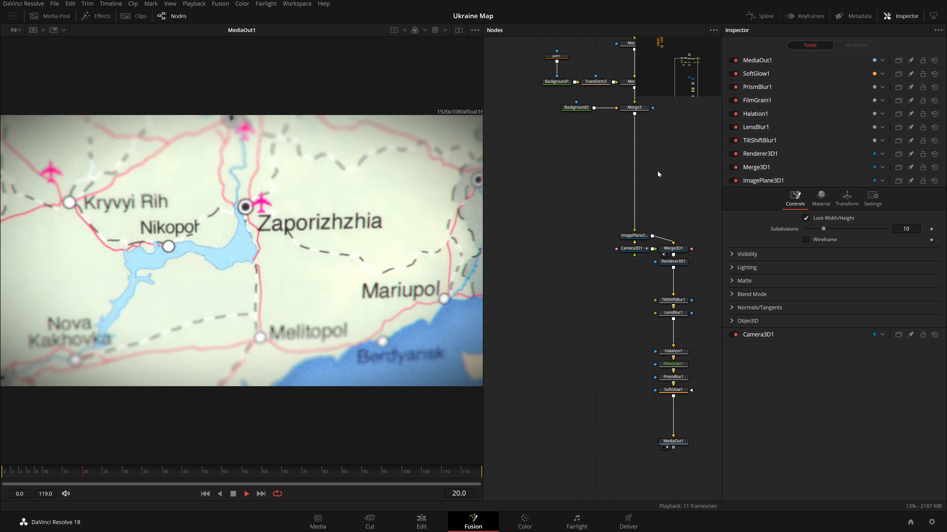
drag(657, 172, 647, 219)
key(space)
Show the Merge3 output in the viewer.
click(618, 161)
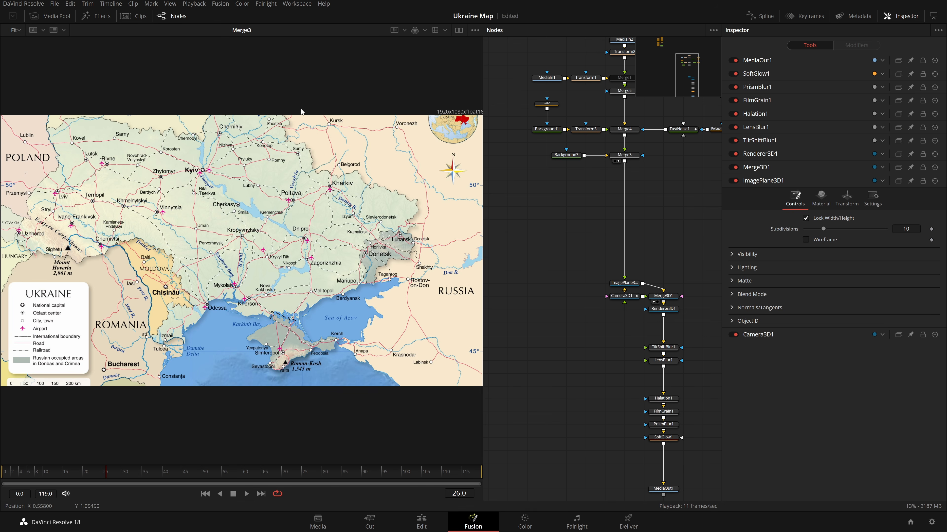
drag(364, 476, 393, 476)
click(629, 158)
key(shift+space)
text(sgl)
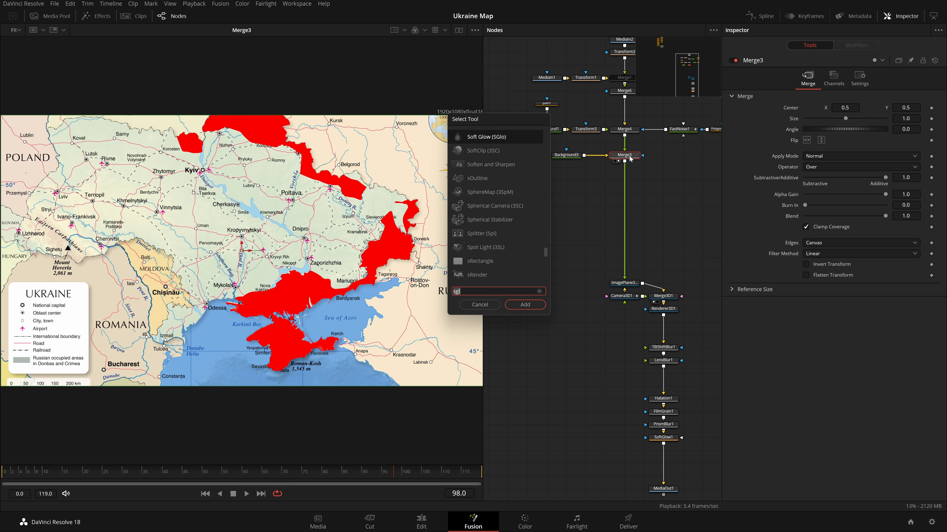
click(480, 305)
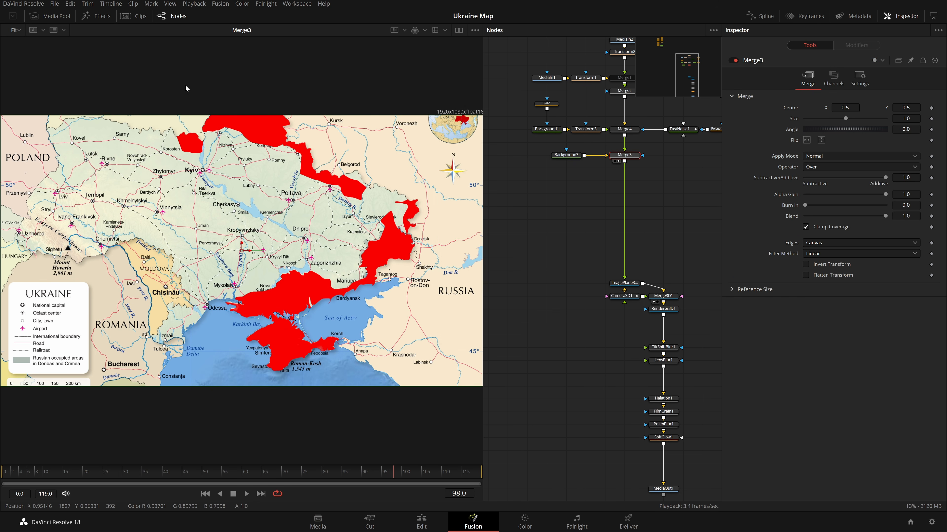
Bring the tank image large.jpg from the media pool into the node graph and view it.
click(55, 17)
drag(346, 315, 526, 212)
key(2)
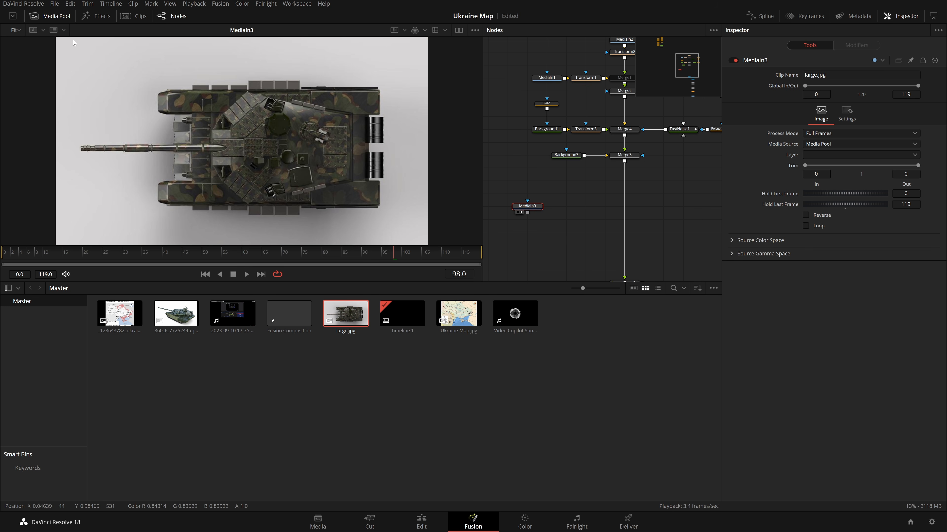
Merge the tank image over the map chain below Merge3 with a new merge node.
click(54, 16)
drag(528, 212, 547, 203)
drag(602, 193, 625, 163)
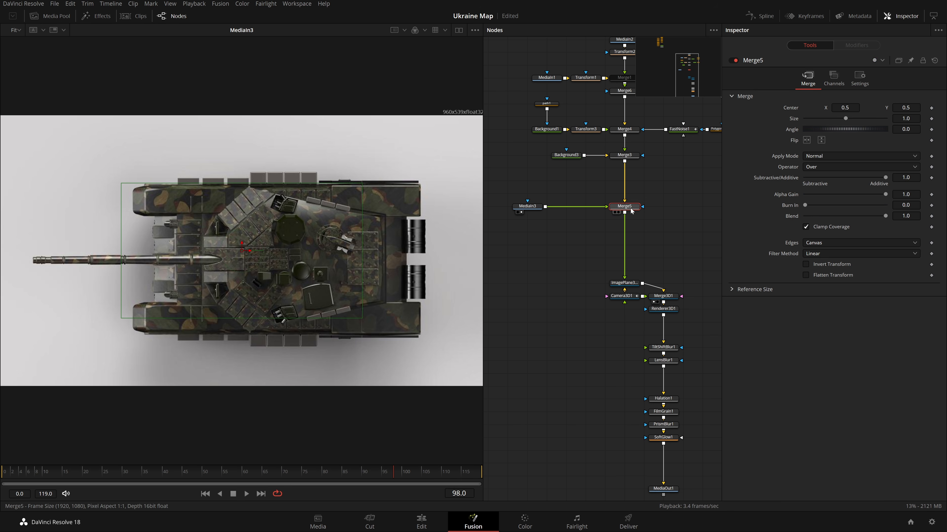
click(619, 212)
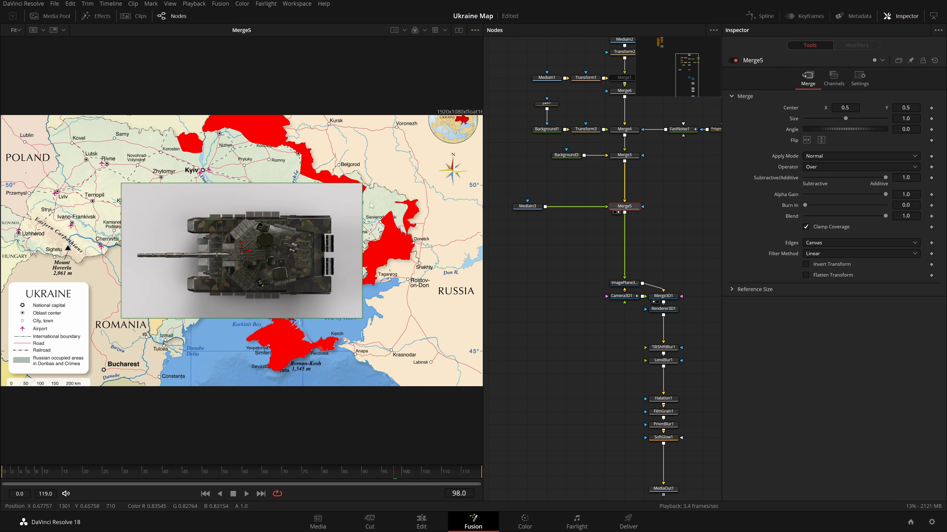
Add a Polygon node beside the tank image and zoom into the tank's front end in the viewer.
click(532, 209)
key(shift+space)
text(sgl)
text(poly)
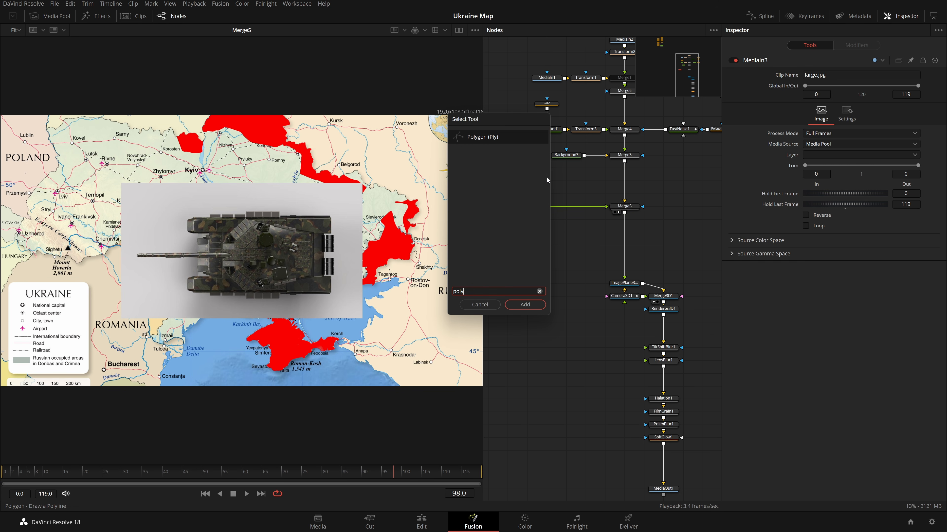
key(Return)
click(529, 207)
click(542, 213)
drag(205, 181, 356, 246)
scroll(180, 182, up, 5)
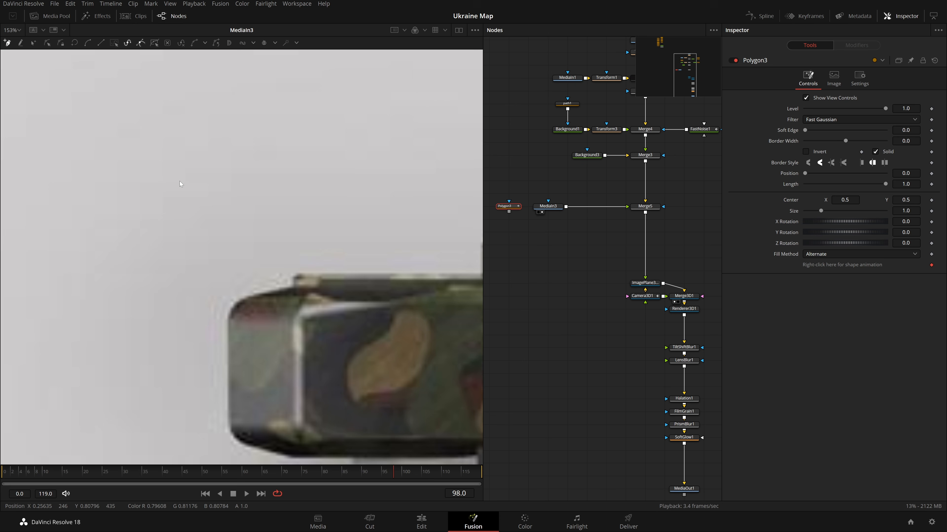
Start tracing the polygon mask around the tank's gun end and along its upper side boxes.
click(231, 425)
click(227, 354)
click(231, 318)
drag(383, 286, 169, 291)
drag(244, 280, 257, 282)
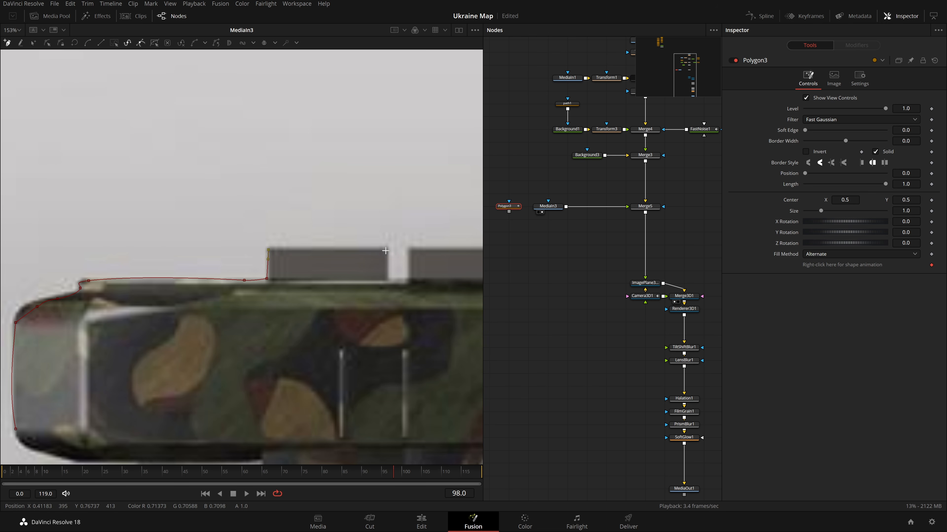
click(386, 279)
drag(386, 279, 288, 294)
click(315, 293)
drag(388, 265, 342, 308)
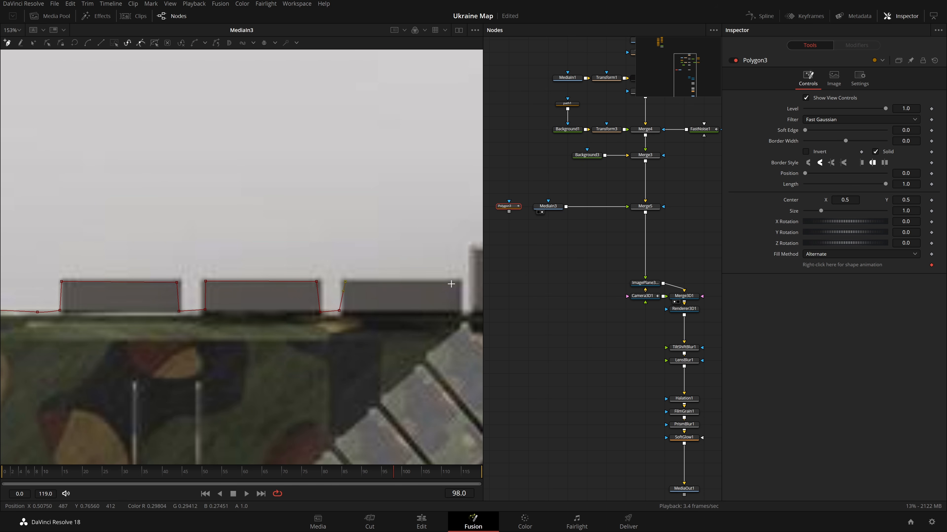
click(461, 312)
drag(461, 312, 366, 312)
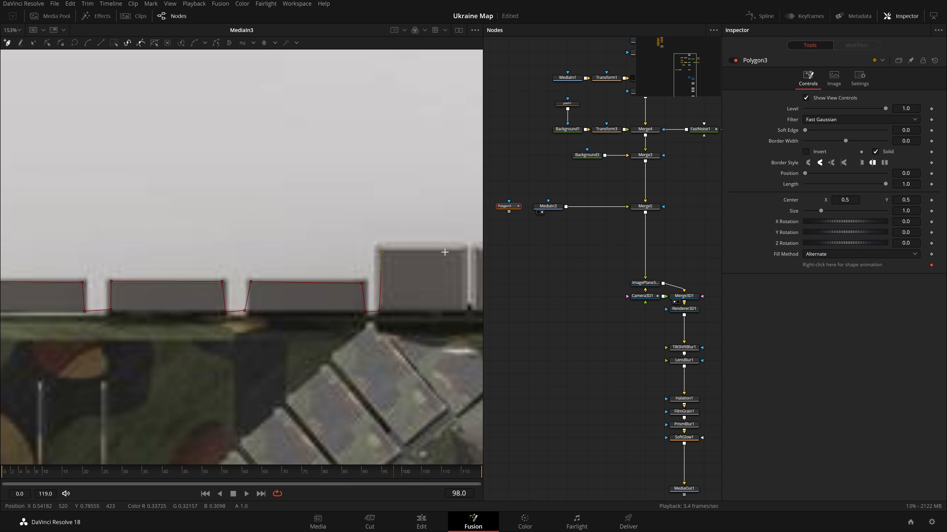
Enable Roto Assist with multiple points and keep placing polygon points along the side boxes.
click(286, 44)
drag(461, 50, 294, 52)
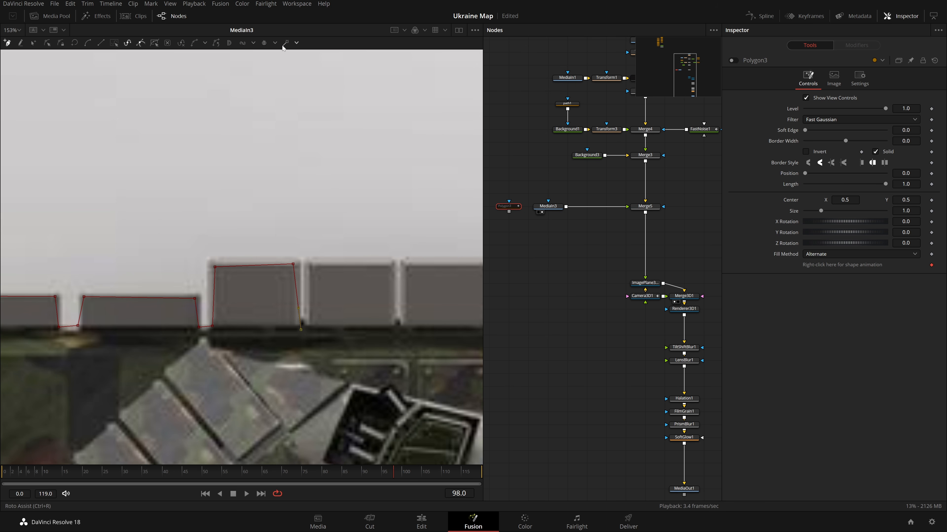
click(299, 43)
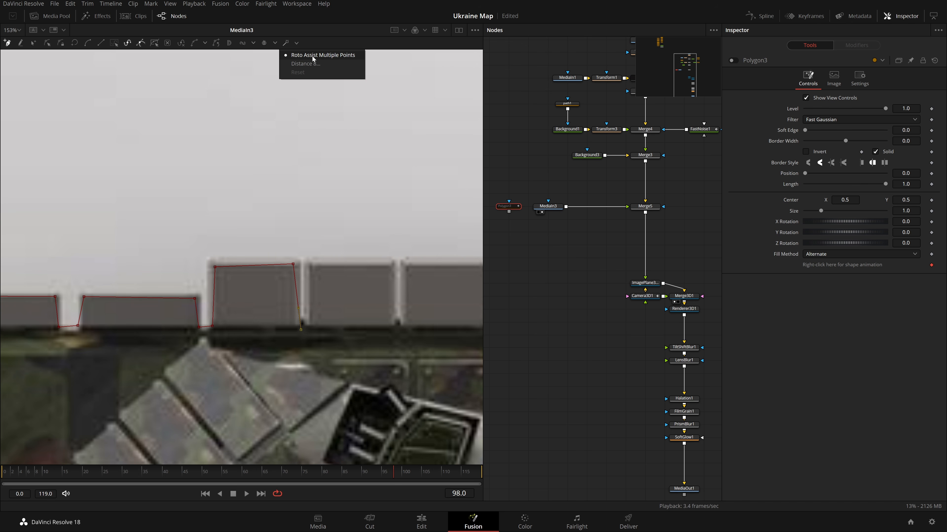
click(350, 56)
drag(313, 307, 261, 313)
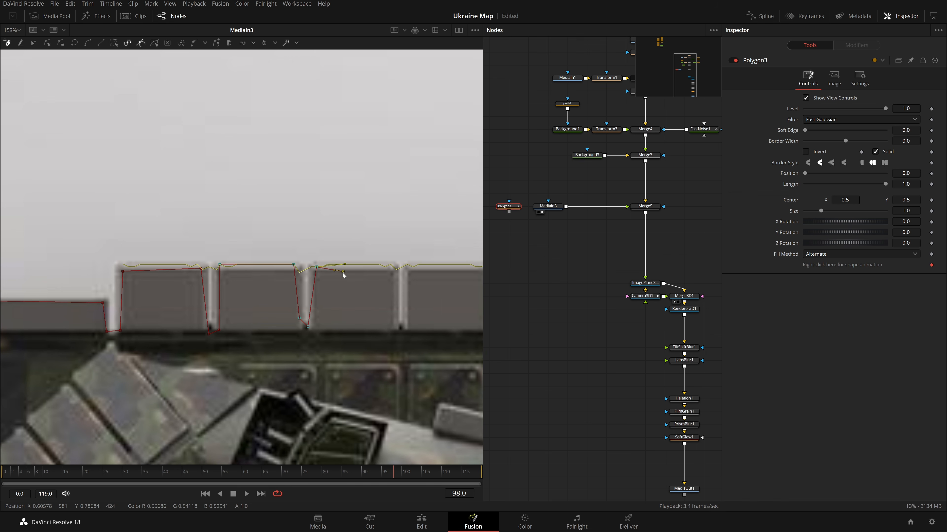
click(360, 265)
click(382, 264)
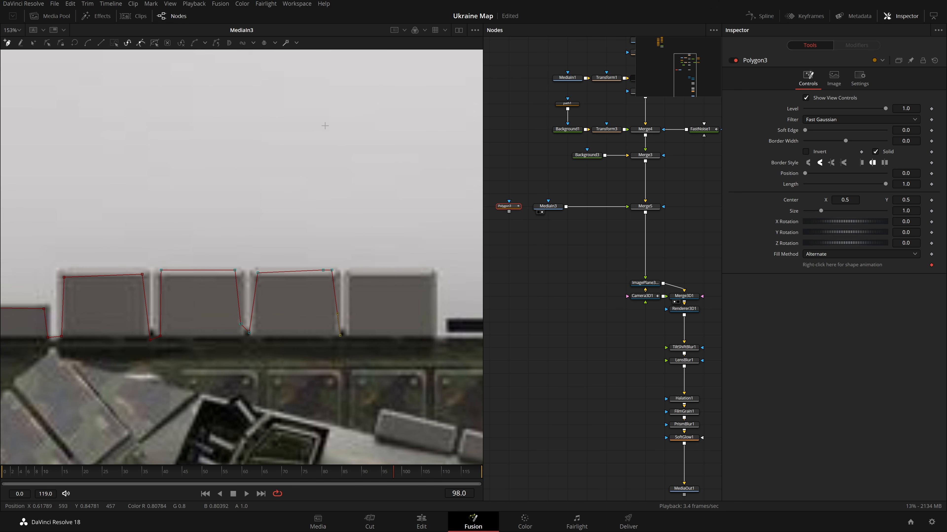
click(295, 43)
click(314, 61)
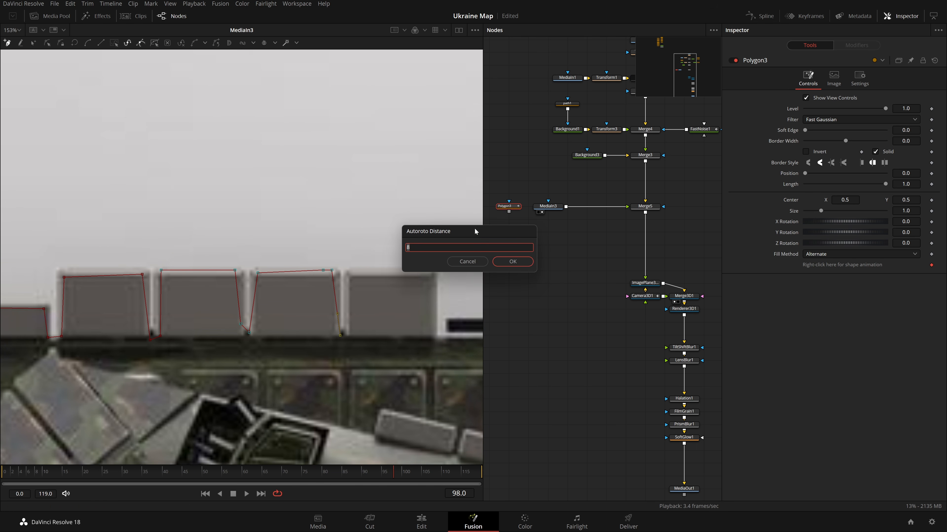
text(100)
key(ctrl+z)
key(ctrl+z)
key(Escape)
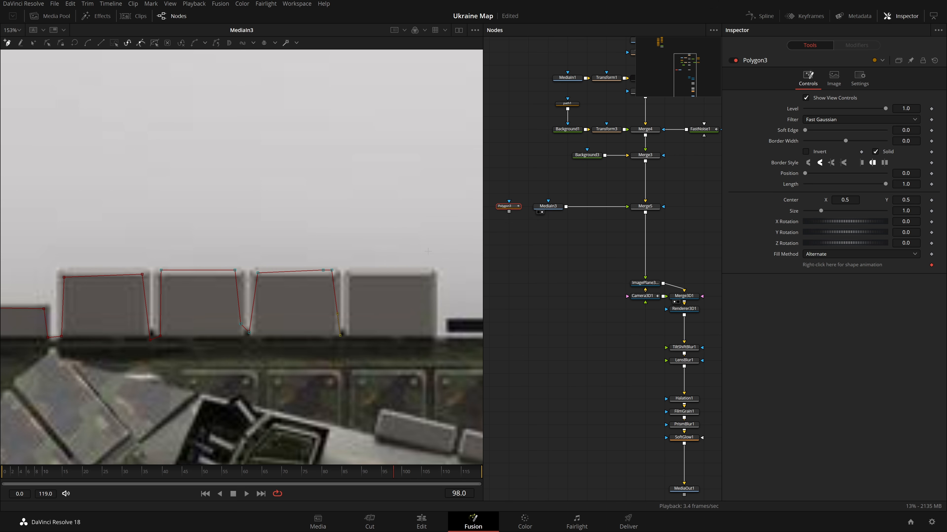
Continue placing polygon points along the remaining boxes on the tank's upper edge.
click(350, 330)
drag(352, 332, 272, 355)
click(275, 296)
click(350, 293)
drag(350, 293, 305, 293)
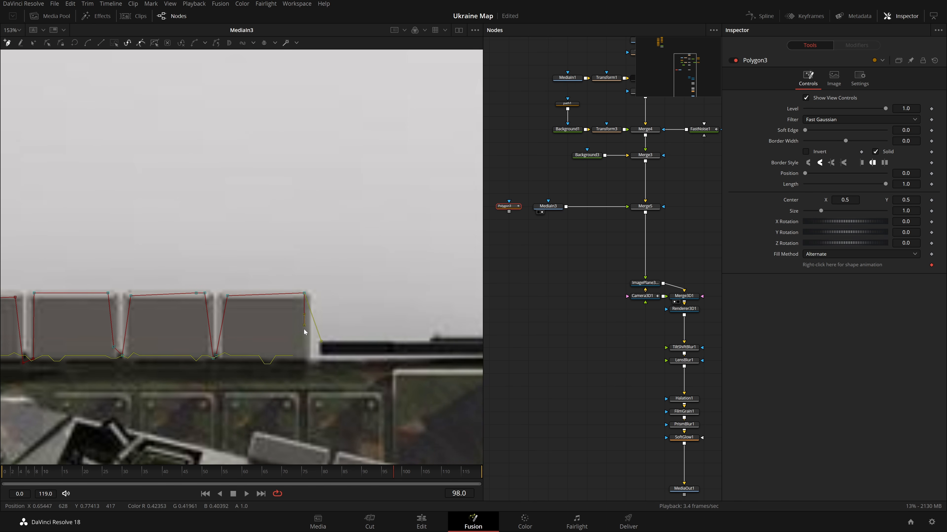
mouse_move(301, 358)
mouse_down()
mouse_move(276, 356)
mouse_move(301, 353)
mouse_up()
drag(325, 358, 277, 358)
drag(414, 344, 329, 343)
scroll(329, 344, down, 2)
scroll(329, 343, up, 3)
Trace polygon points around the tank's rear corner and the first rear exhaust.
click(57, 354)
click(211, 339)
drag(263, 333, 142, 349)
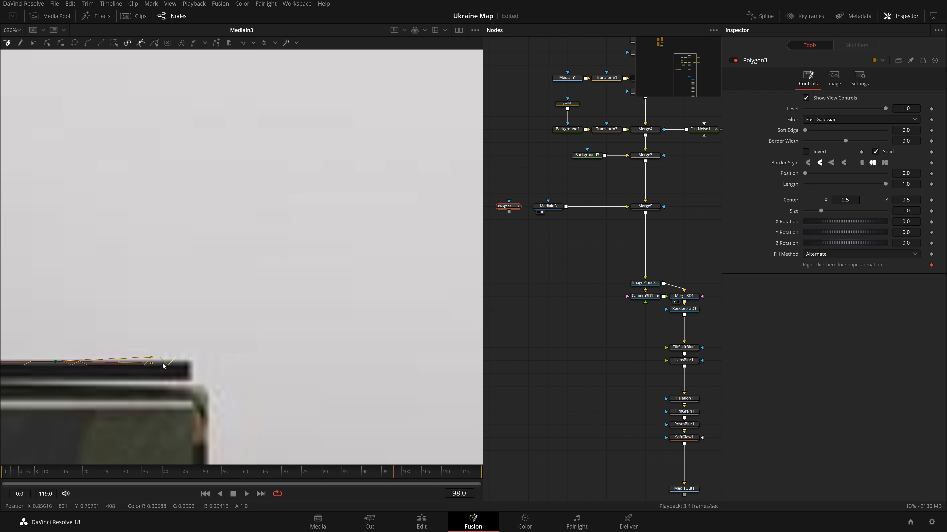
click(184, 358)
drag(183, 358, 175, 257)
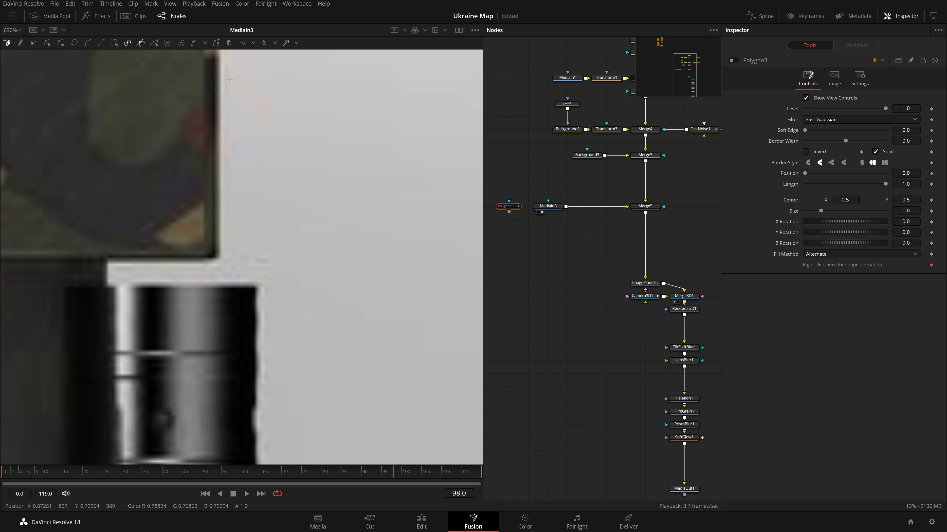
click(191, 249)
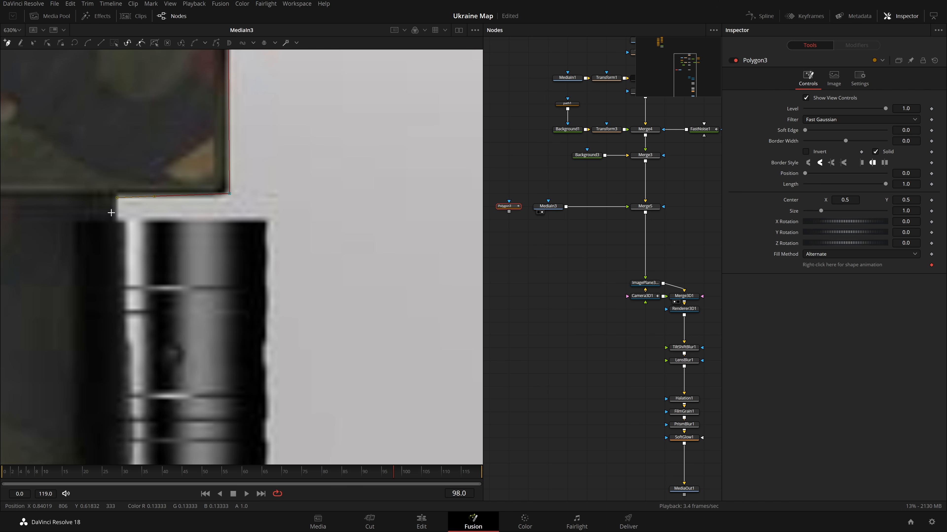
click(116, 212)
click(117, 218)
click(266, 217)
drag(276, 371, 285, 199)
Trace polygon points around the second rear exhaust on the tank's back edge.
scroll(285, 198, down, 3)
click(277, 250)
drag(277, 250, 281, 255)
click(211, 252)
click(203, 304)
click(279, 305)
scroll(276, 291, down, 5)
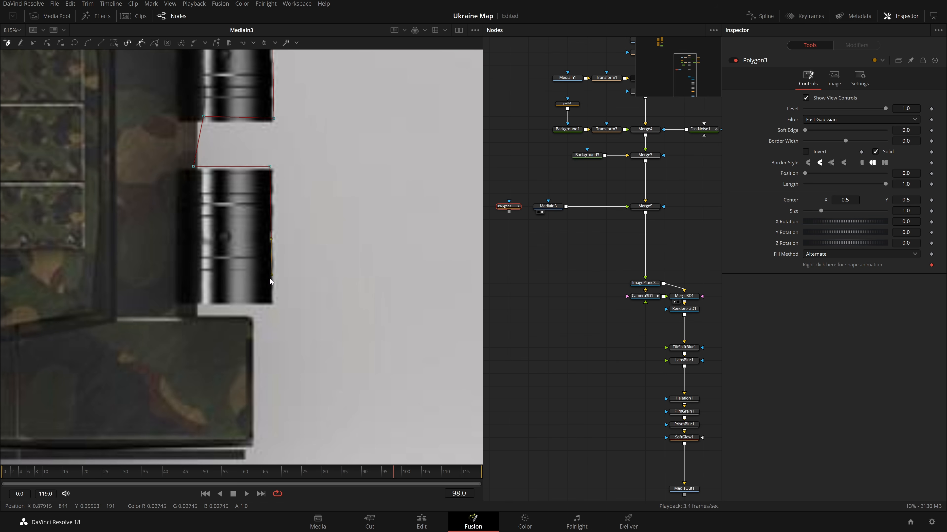
Continue polygon points around the last exhaust and down the rear hull corner.
click(271, 301)
click(201, 301)
scroll(202, 301, down, 2)
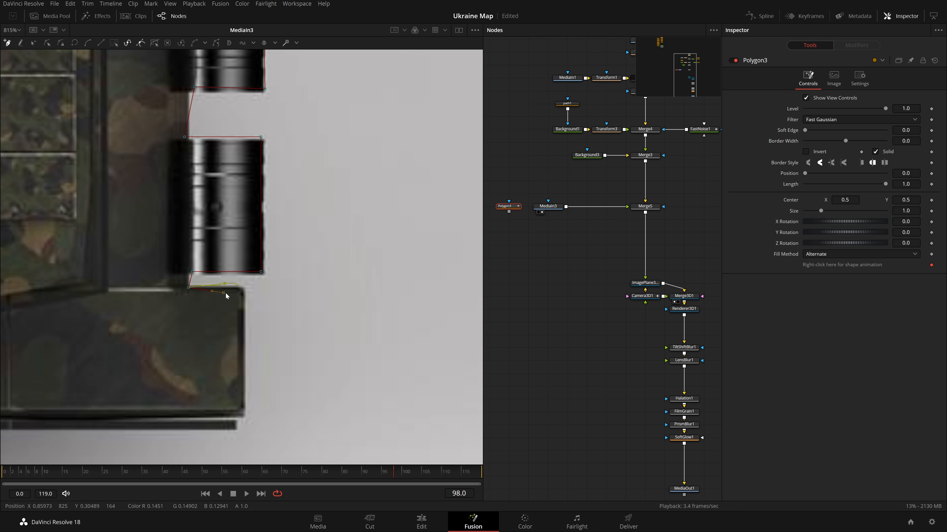
click(245, 414)
scroll(244, 414, down, 2)
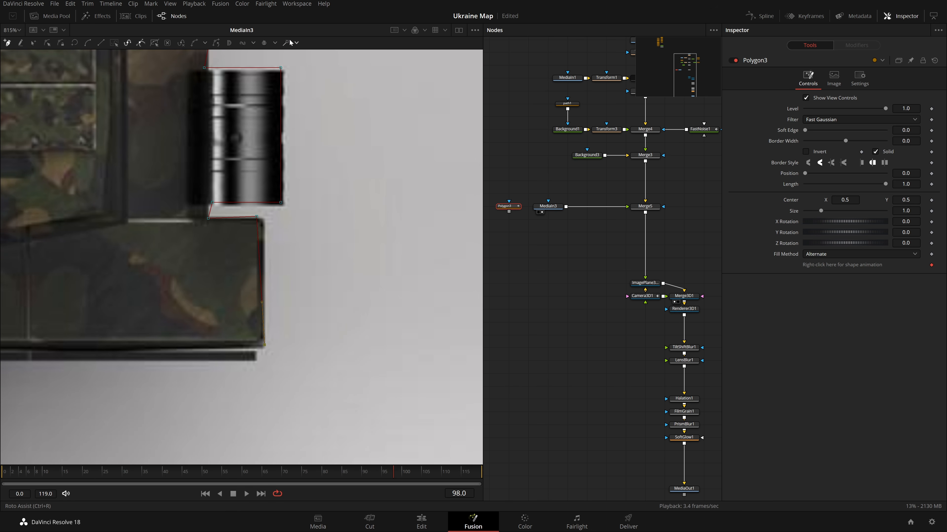
Place polygon points along the tank's lower rear edge at the first lower side boxes.
scroll(338, 268, down, 2)
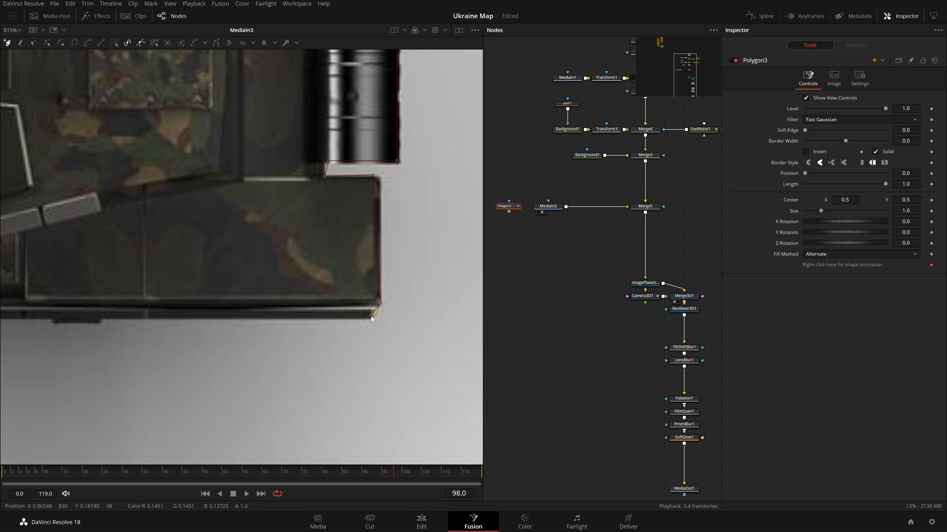
scroll(372, 322, up, 3)
scroll(253, 343, down, 2)
scroll(222, 338, down, 2)
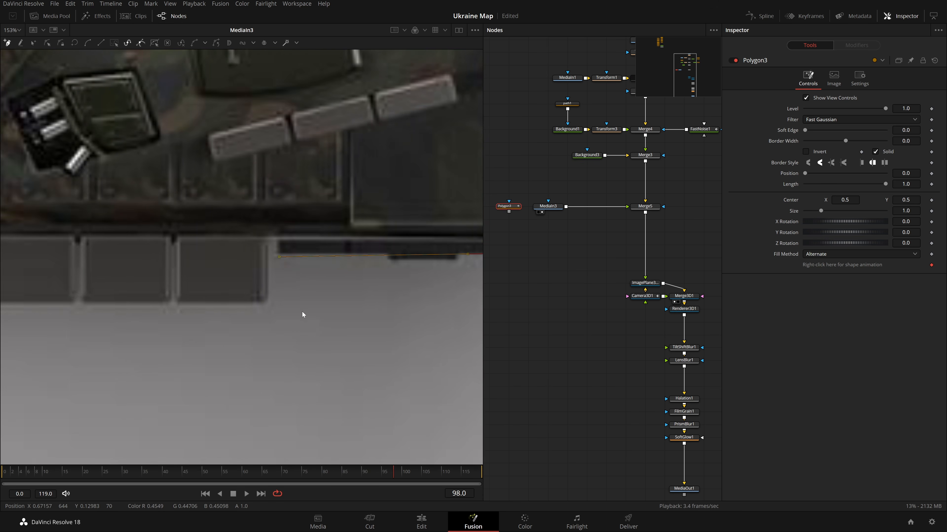
click(272, 237)
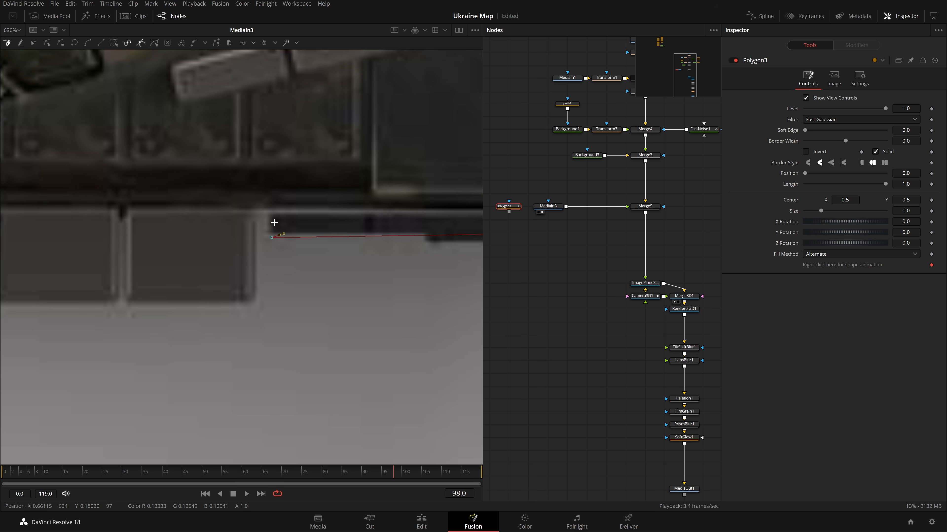
scroll(312, 237, down, 1)
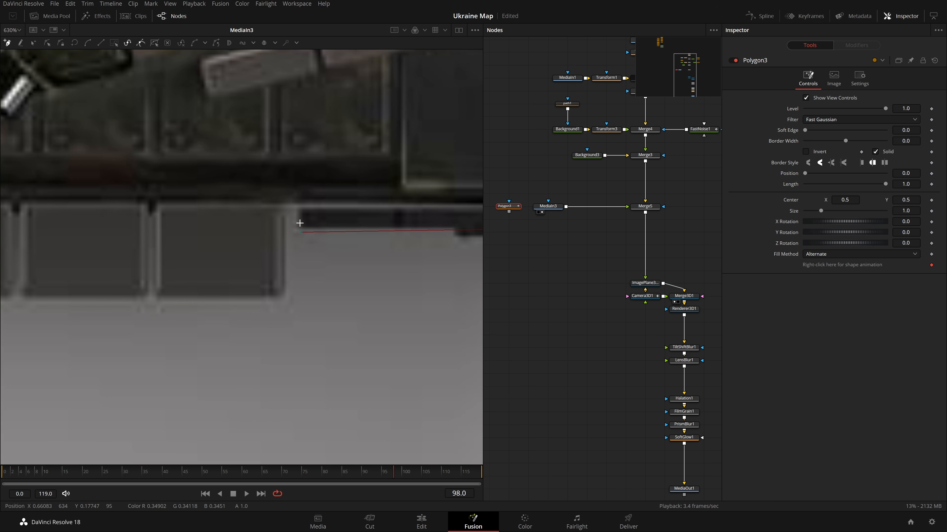
click(280, 291)
scroll(298, 291, down, 4)
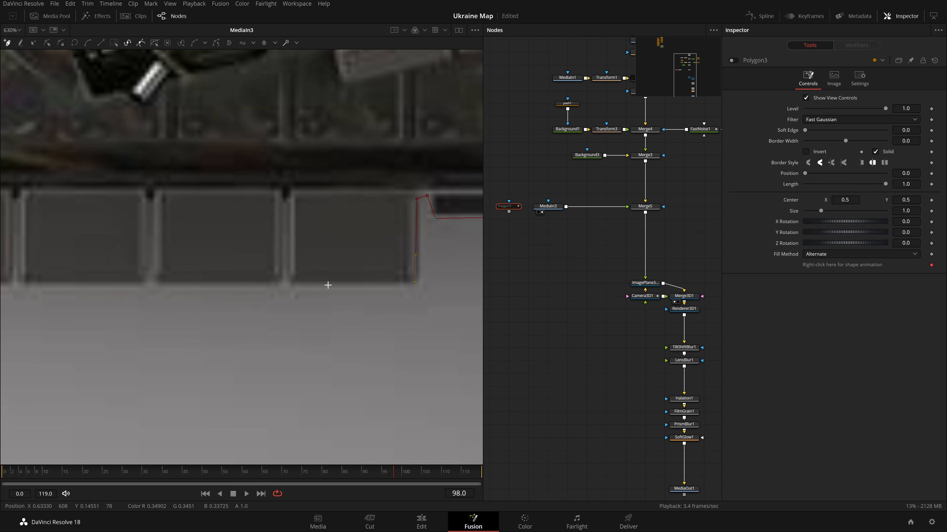
Keep placing polygon points along the gaps between the lower side boxes.
drag(238, 282, 388, 283)
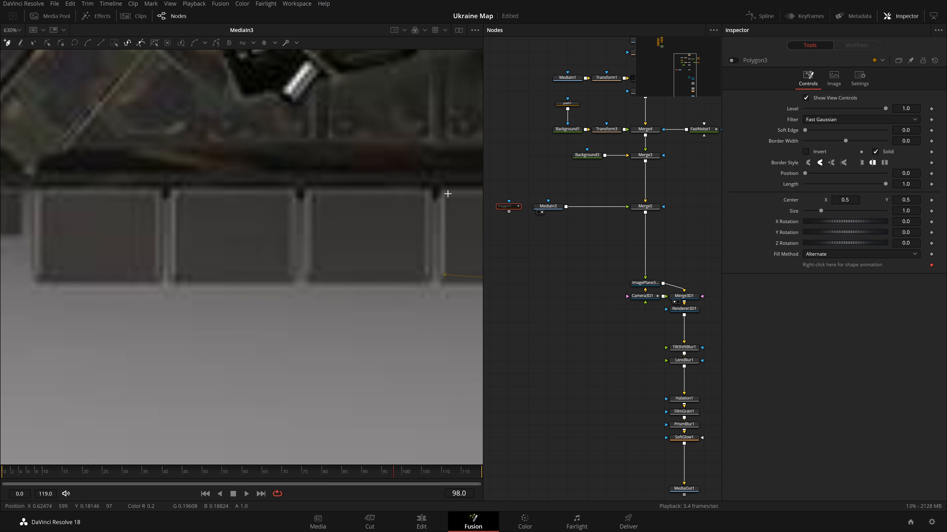
click(441, 186)
scroll(410, 190, up, 1)
key(ctrl+p)
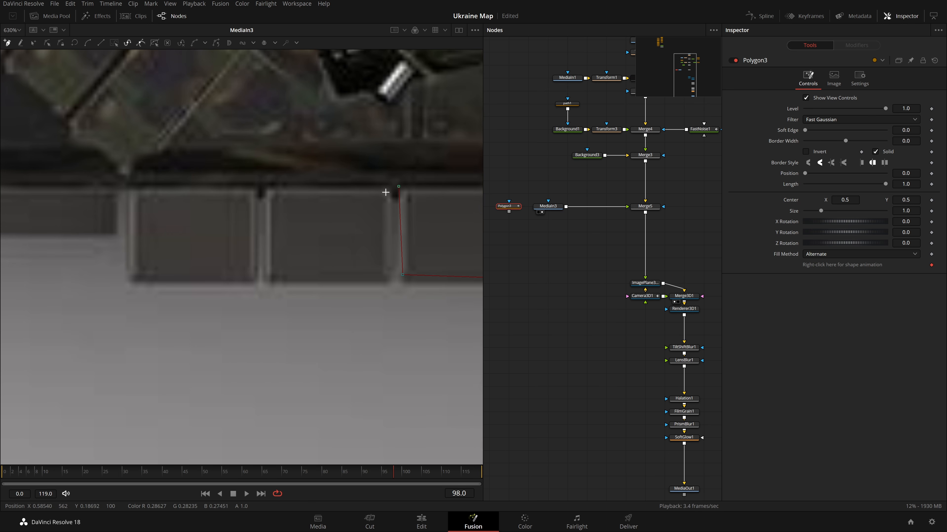
click(271, 288)
click(267, 193)
click(249, 192)
click(131, 190)
Place polygon points along the lower hull edge toward the tank's front corner.
drag(140, 226, 454, 280)
click(272, 287)
click(269, 243)
drag(275, 282, 365, 250)
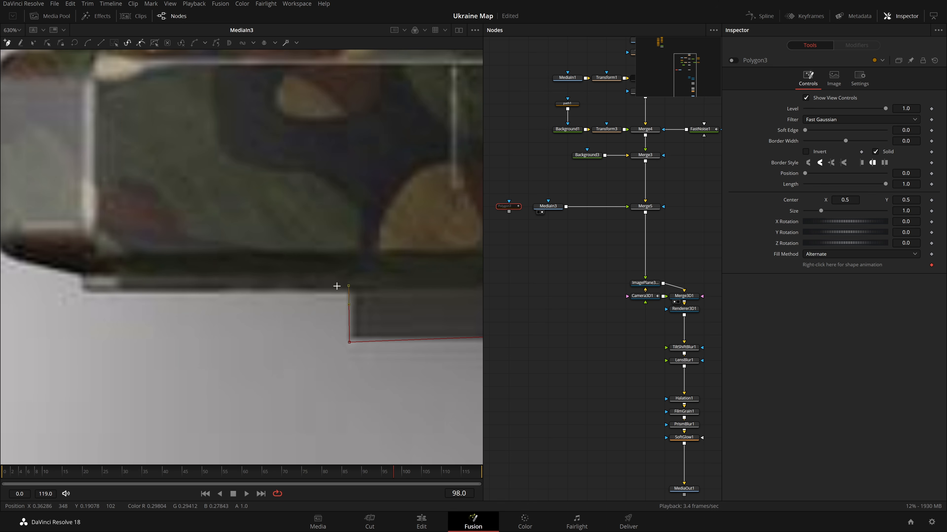
click(165, 275)
click(74, 269)
drag(104, 317, 297, 450)
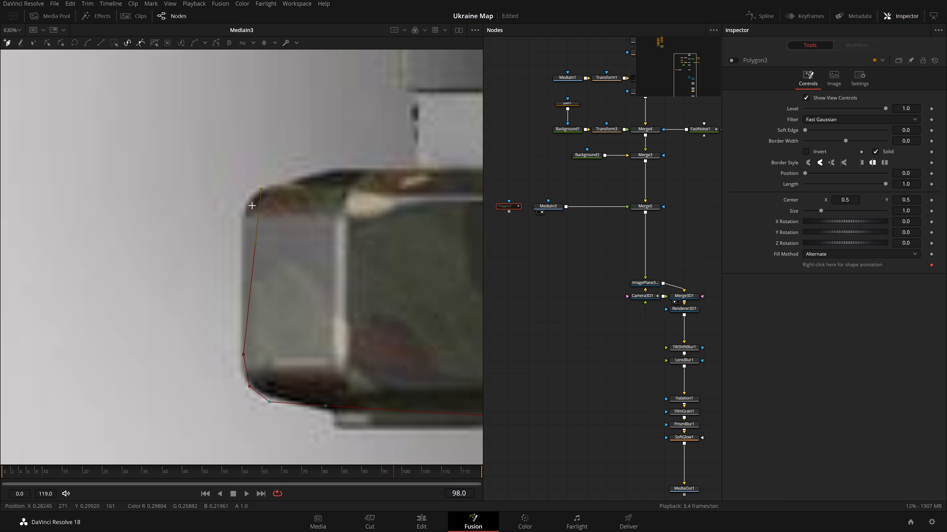
Finish placing polygon points around the tank's front lower corner.
scroll(272, 297, down, 5)
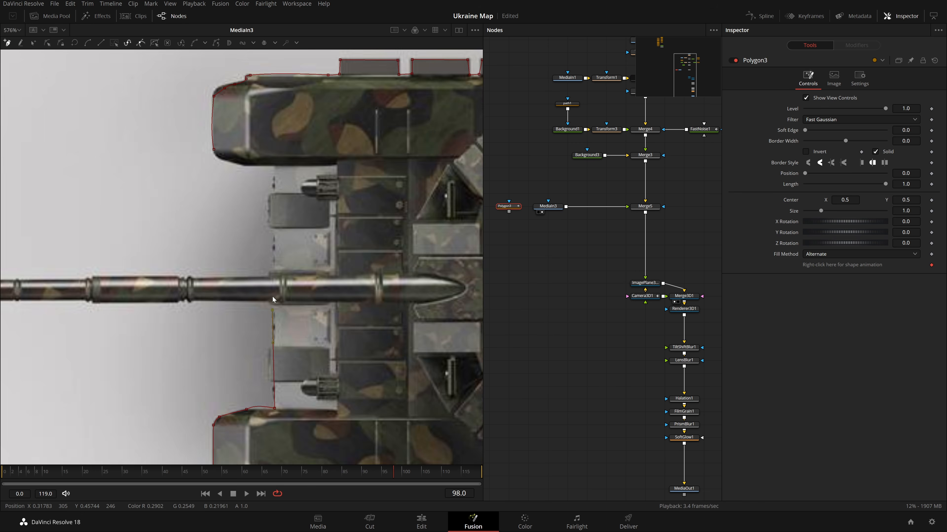
scroll(273, 298, up, 4)
click(269, 305)
drag(289, 313, 400, 372)
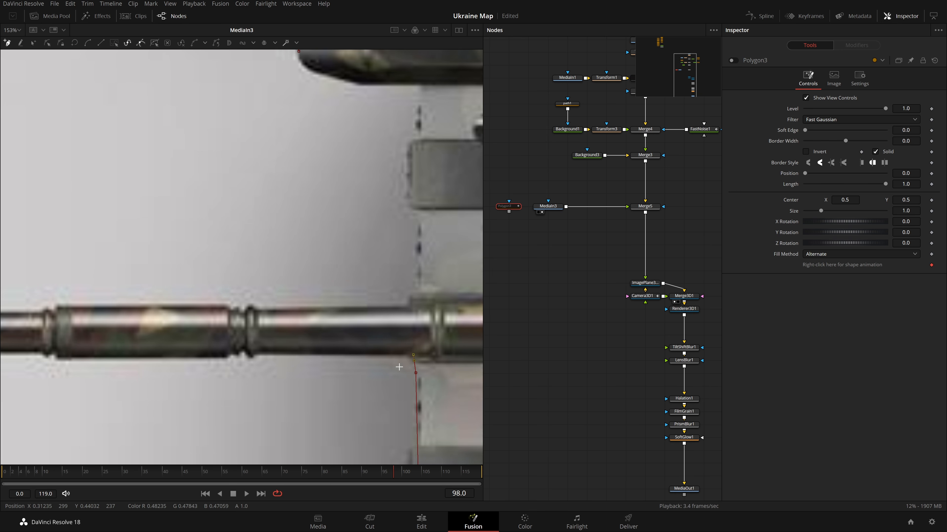
Place polygon points along the underside of the gun barrel toward the muzzle.
mouse_move(260, 358)
mouse_down()
mouse_move(239, 378)
mouse_move(258, 374)
mouse_move(255, 355)
mouse_up()
drag(257, 367, 398, 368)
drag(283, 365, 200, 355)
drag(211, 371, 308, 389)
click(144, 376)
drag(146, 377, 254, 407)
click(160, 404)
drag(160, 404, 177, 403)
click(149, 403)
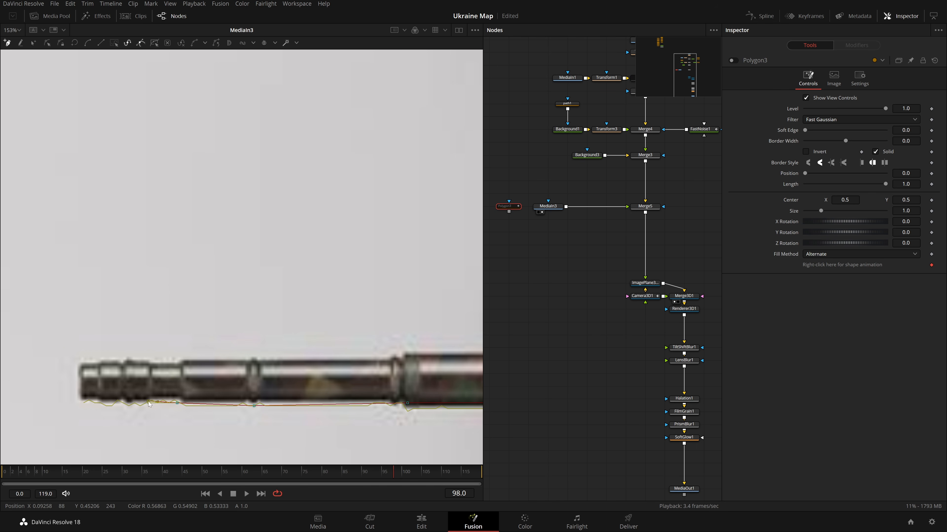
Trace the muzzle and the barrel's upper edge with polygon points, closing the tank outline.
click(84, 403)
click(81, 365)
drag(98, 364, 149, 373)
click(150, 366)
click(201, 369)
key(ctrl+p)
drag(211, 367, 247, 378)
click(213, 368)
click(217, 384)
mouse_move(327, 360)
mouse_down()
mouse_move(106, 379)
mouse_move(147, 366)
mouse_move(337, 357)
mouse_up()
key(ctrl+z)
click(217, 398)
drag(272, 375, 209, 384)
click(169, 401)
drag(294, 387, 352, 405)
drag(380, 383, 118, 395)
click(226, 407)
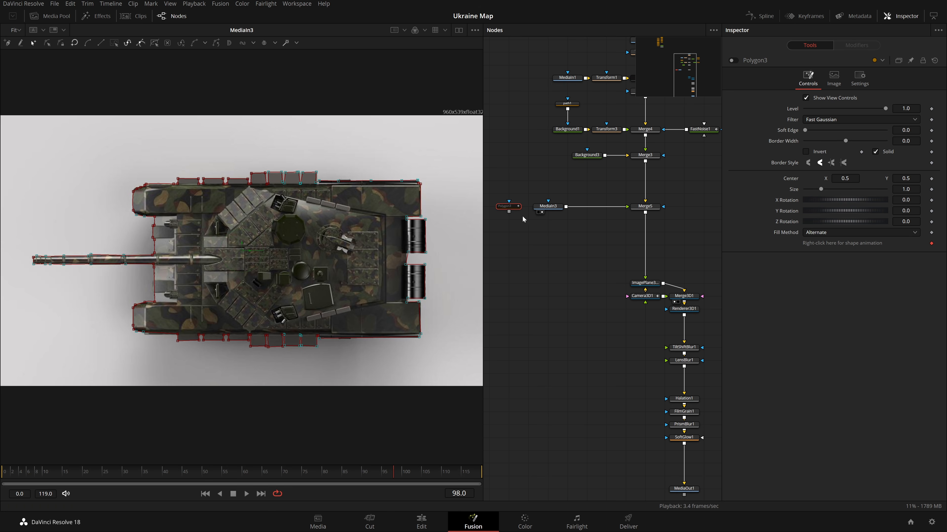
Connect the polygon as the mask input of the tank image node.
drag(509, 212, 546, 207)
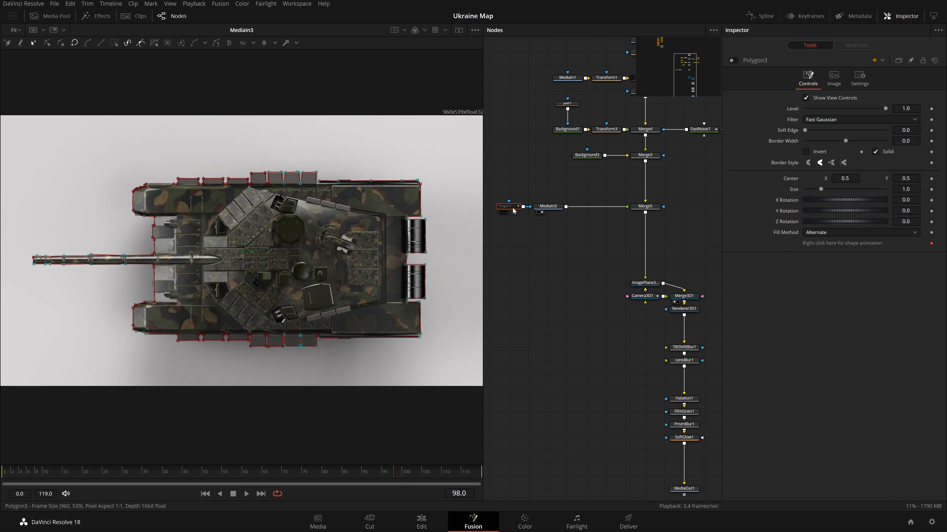
key(ctrl+p)
click(382, 209)
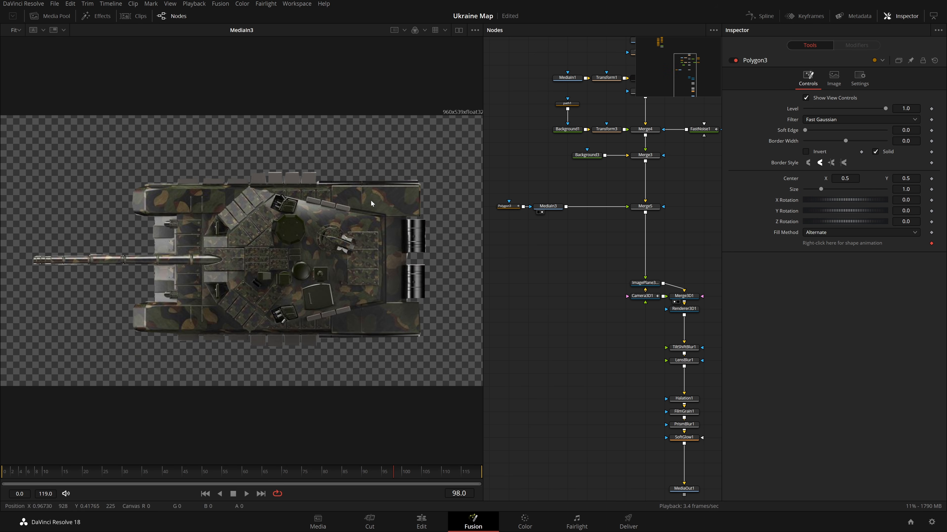
Select all polygon points and zoom in to inspect the masked tank's edges.
click(508, 206)
click(505, 214)
click(508, 208)
drag(448, 153, 2, 450)
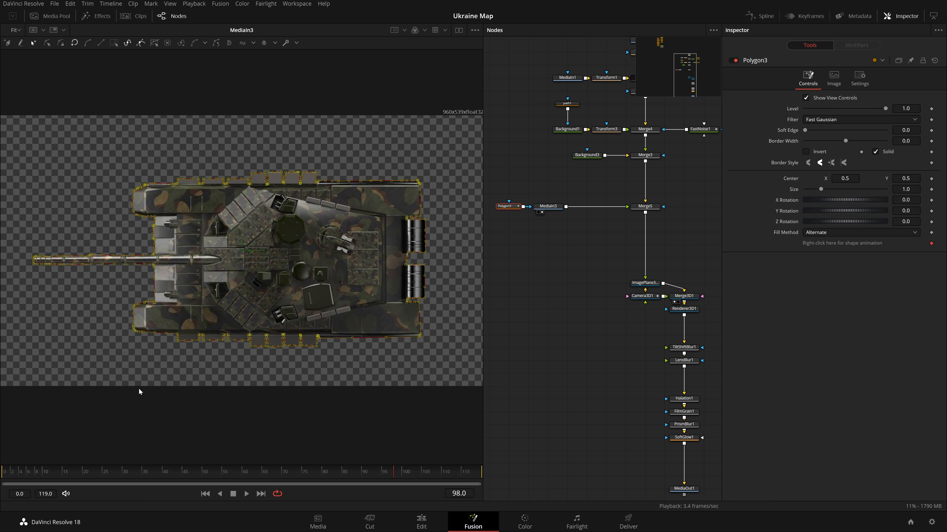
click(517, 208)
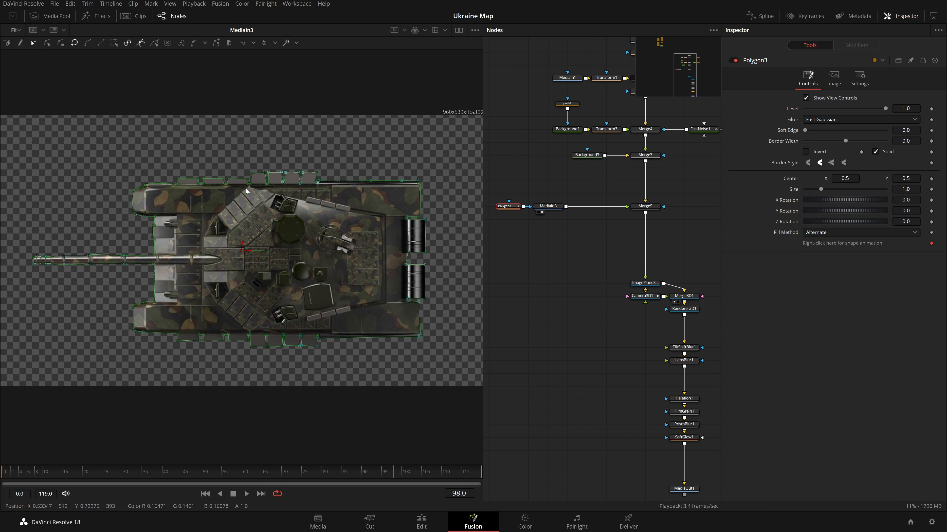
scroll(246, 168, up, 5)
scroll(260, 168, down, 1)
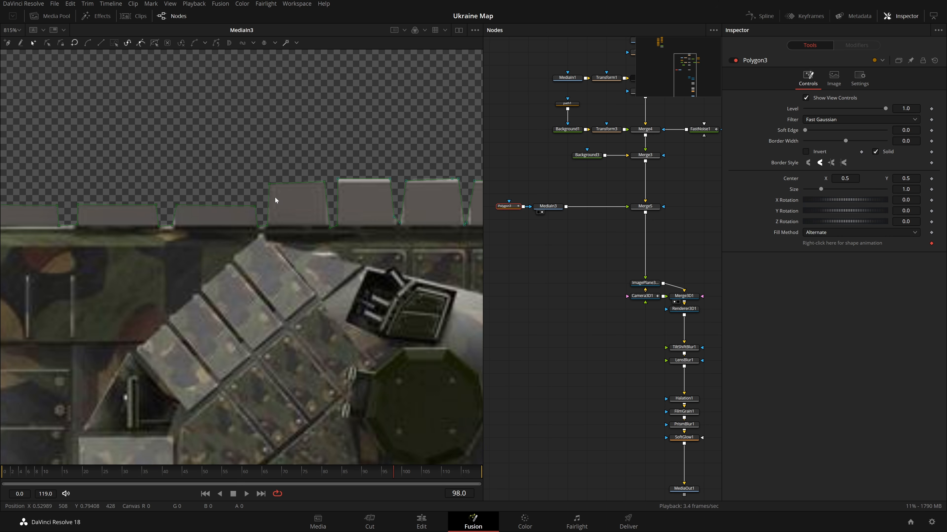
scroll(435, 239, down, 3)
key(ctrl+f)
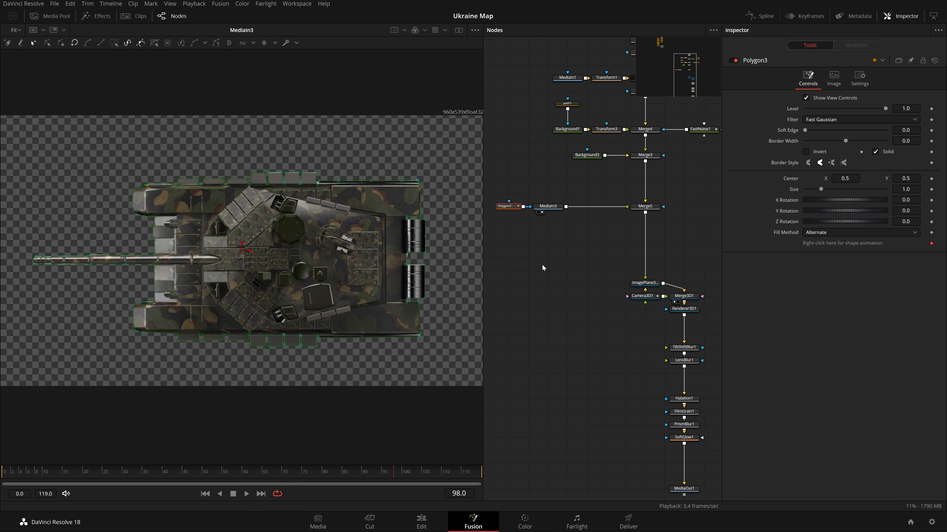
Set the polygon mask's soft edge to 0.0029.
scroll(592, 328, down, 2)
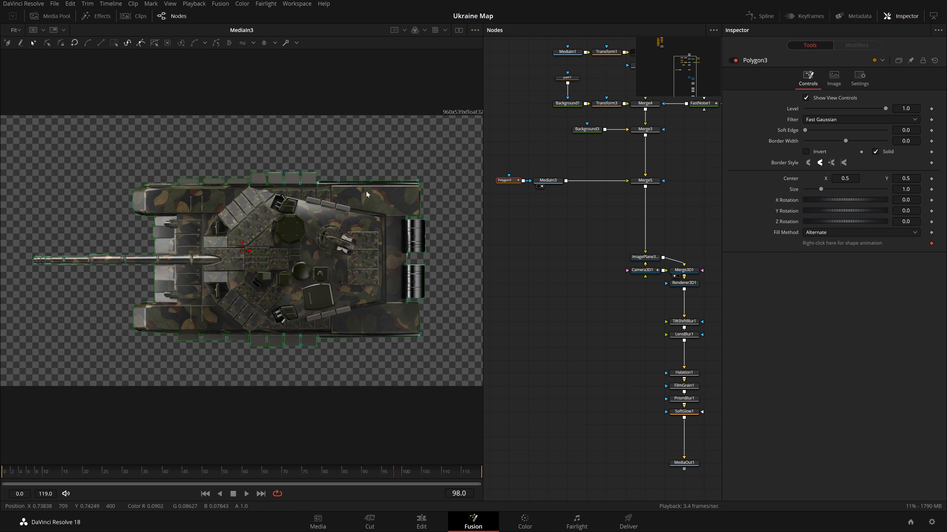
click(591, 253)
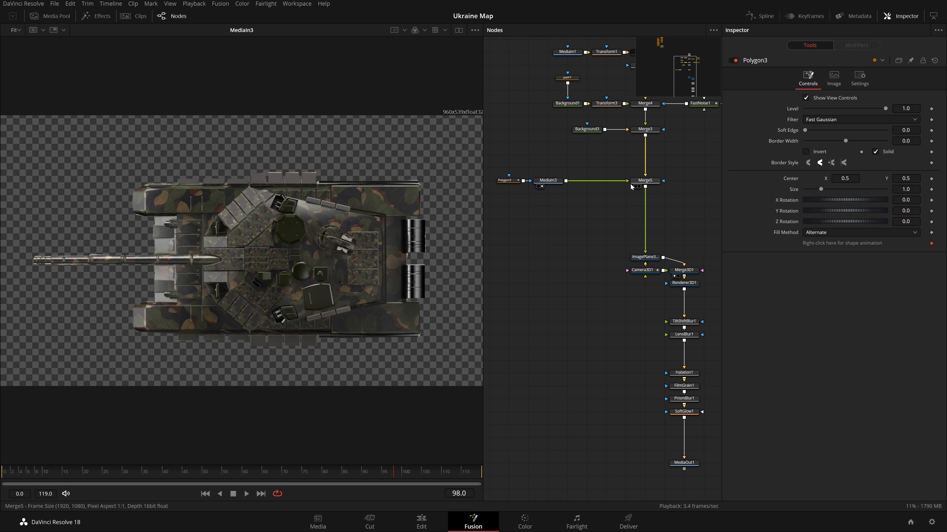
click(505, 181)
drag(905, 130, 917, 130)
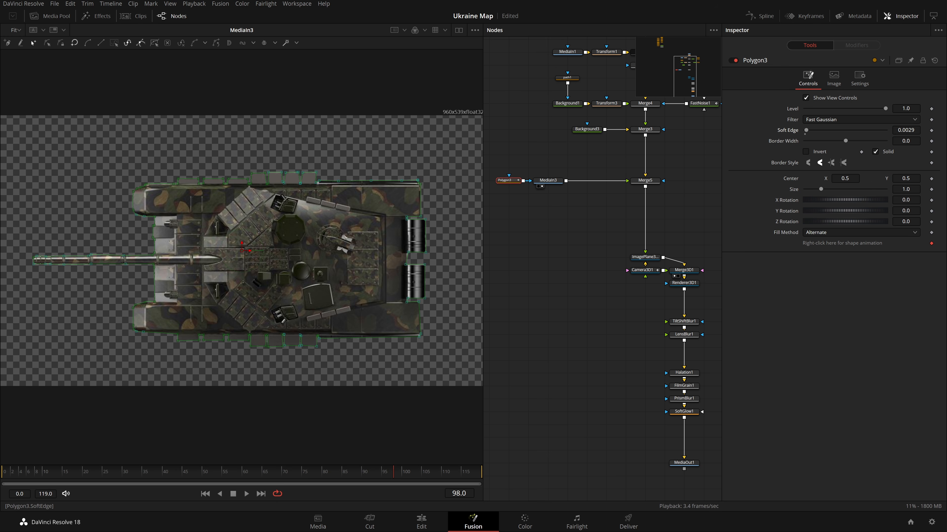
click(572, 226)
View the map composite and insert a Transform node between the tank image and its merge.
drag(645, 180, 455, 190)
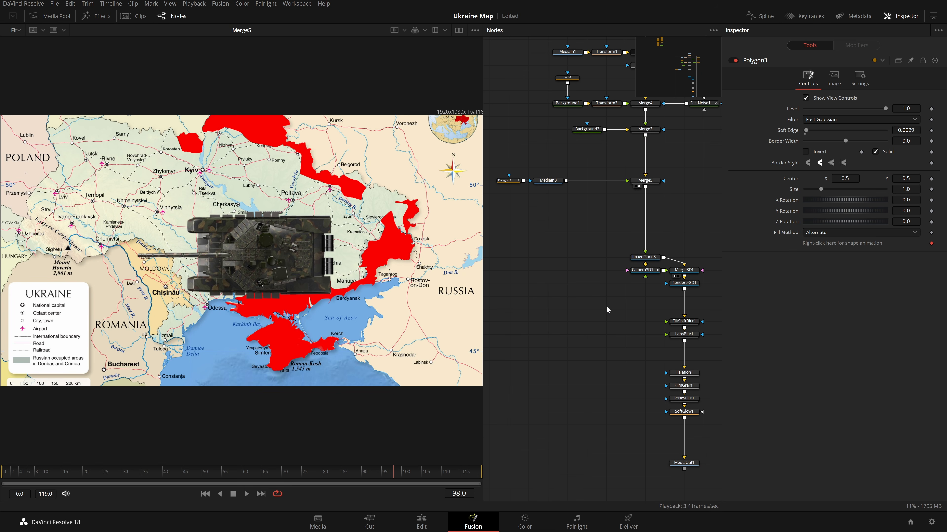
scroll(615, 328, down, 3)
drag(684, 385, 390, 319)
drag(613, 167, 586, 222)
key(1)
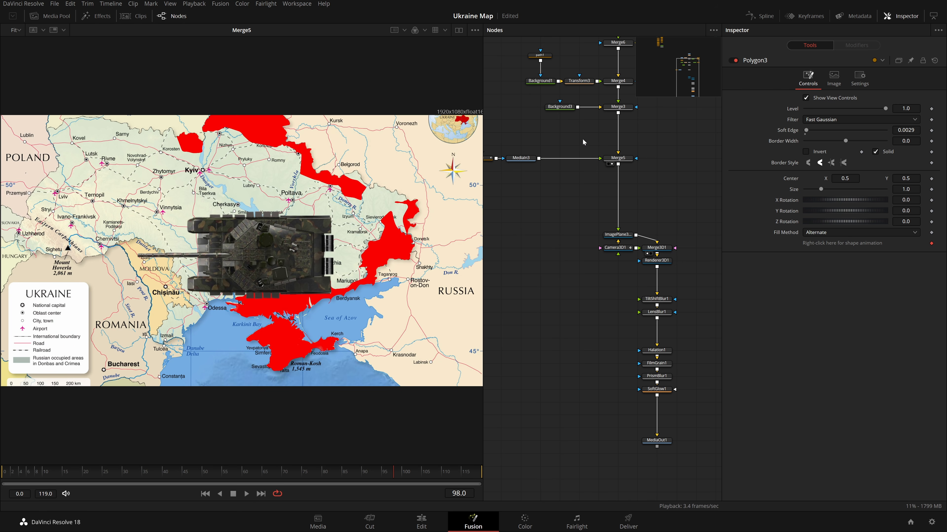
click(529, 158)
key(shift+space)
text(poly)
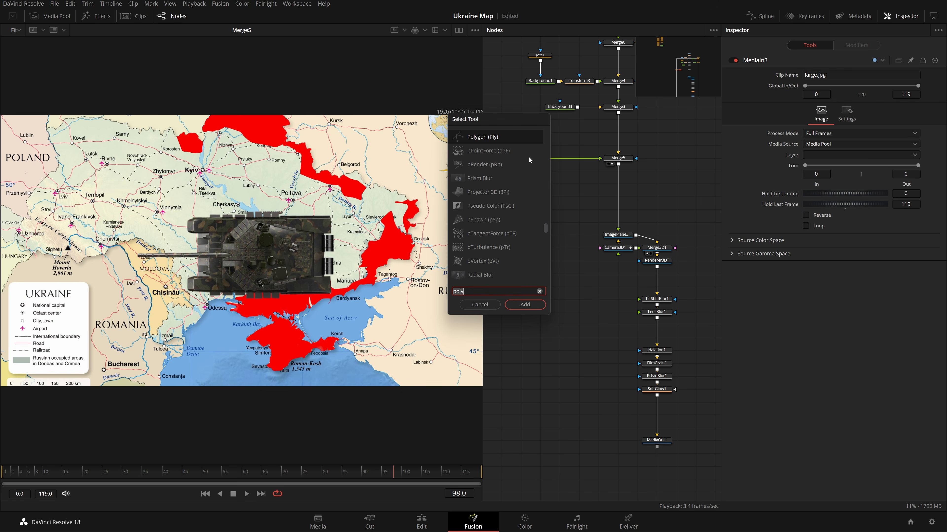
text(xf)
key(Return)
Scale the tank to 0.193, rotate it to -22.3, and move it near the Russian border.
drag(845, 140, 821, 140)
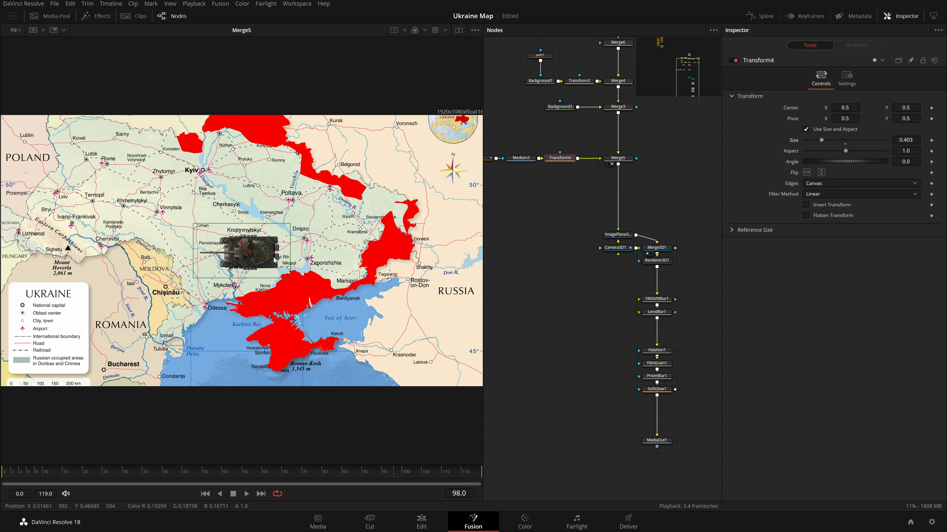
drag(239, 253, 407, 280)
drag(906, 140, 827, 140)
drag(905, 161, 872, 161)
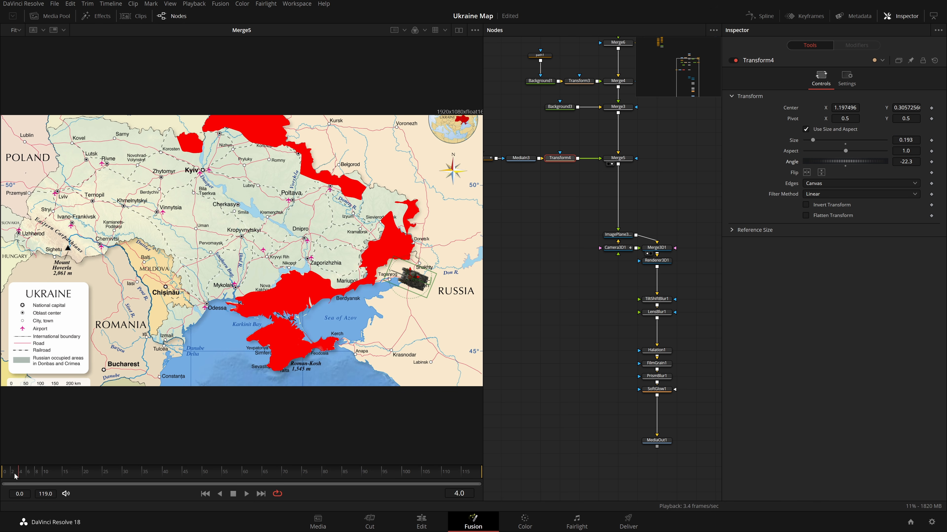
Keyframe the tank's center, size and angle at frame 0 off the map edge, then move it into the occupied area at frame 75.
drag(22, 473, 5, 472)
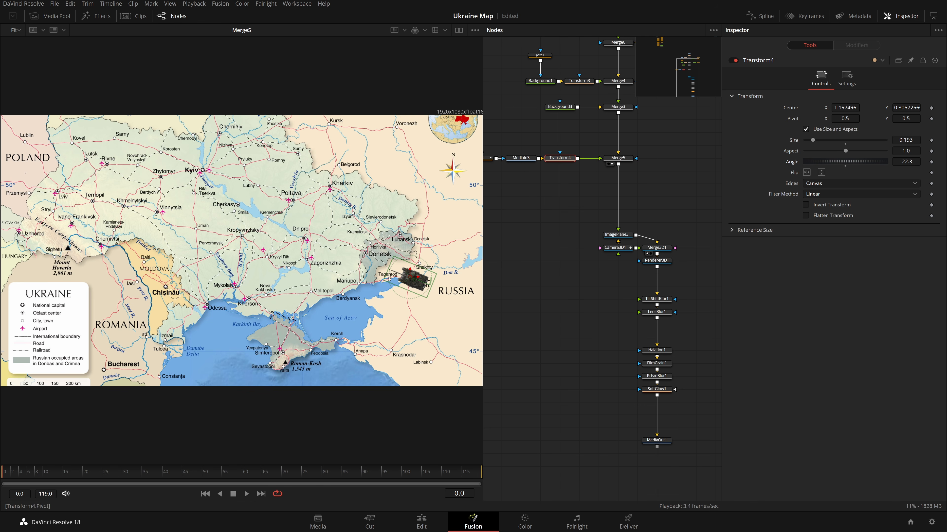
mouse_move(415, 282)
mouse_down()
mouse_move(432, 288)
mouse_move(430, 278)
mouse_up()
click(930, 140)
click(931, 108)
click(931, 162)
drag(61, 475, 232, 488)
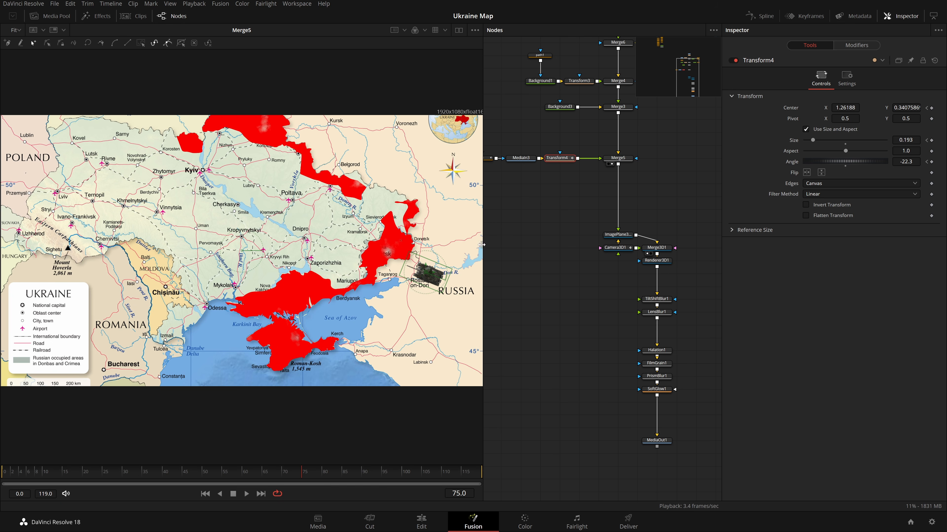
drag(427, 275, 380, 251)
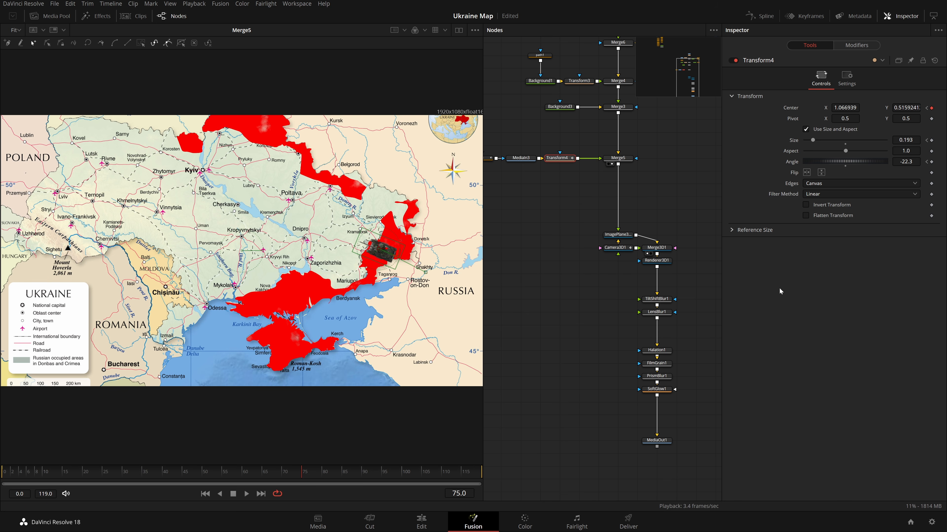
drag(544, 188, 633, 212)
drag(569, 223, 613, 188)
click(616, 193)
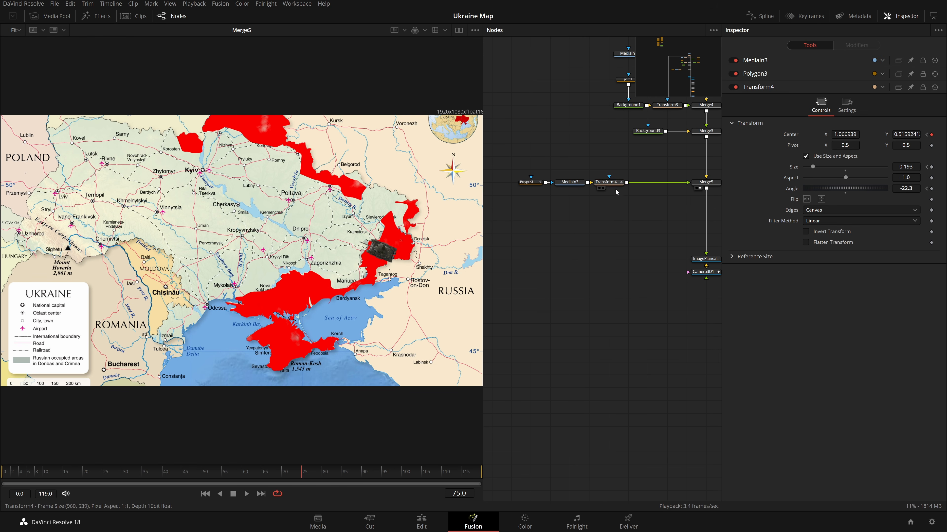
key(shift+space)
text(dup)
key(Return)
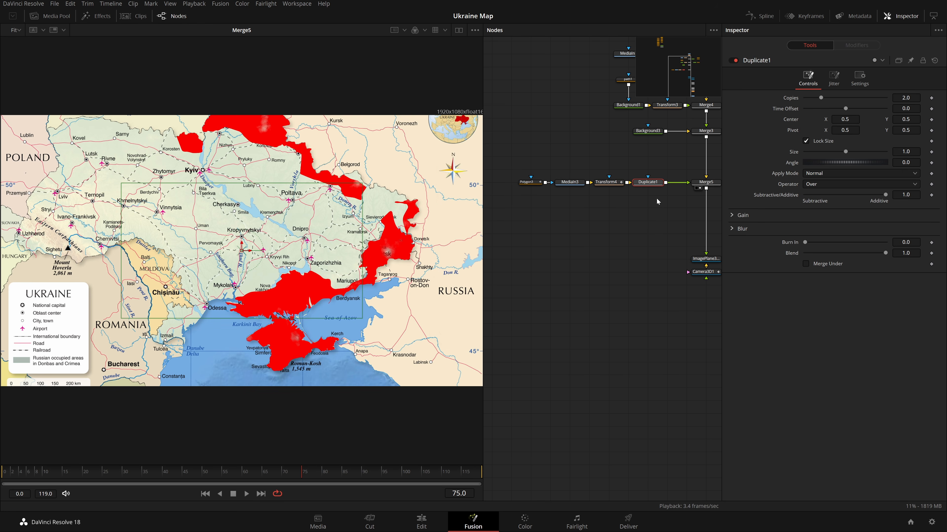
key(1)
click(622, 306)
drag(615, 183, 447, 170)
scroll(678, 352, down, 4)
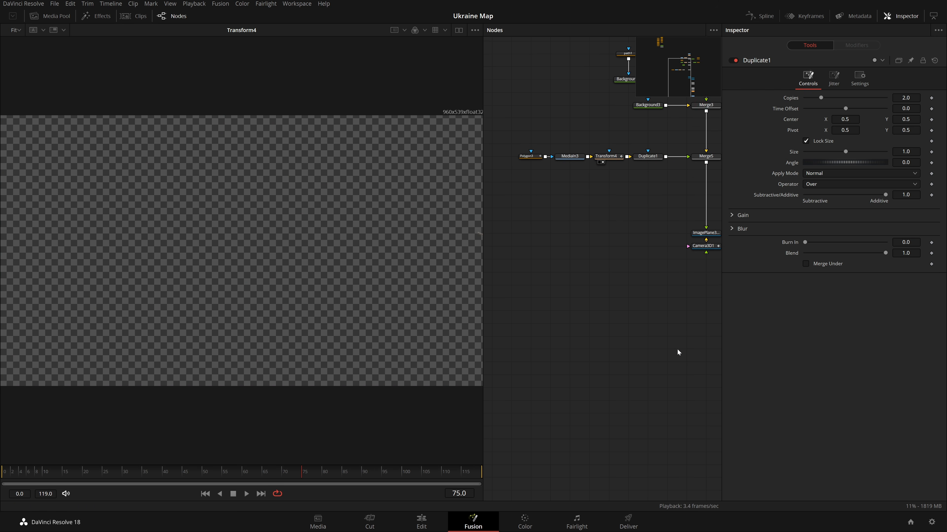
drag(671, 353, 463, 353)
click(530, 371)
drag(578, 310, 773, 368)
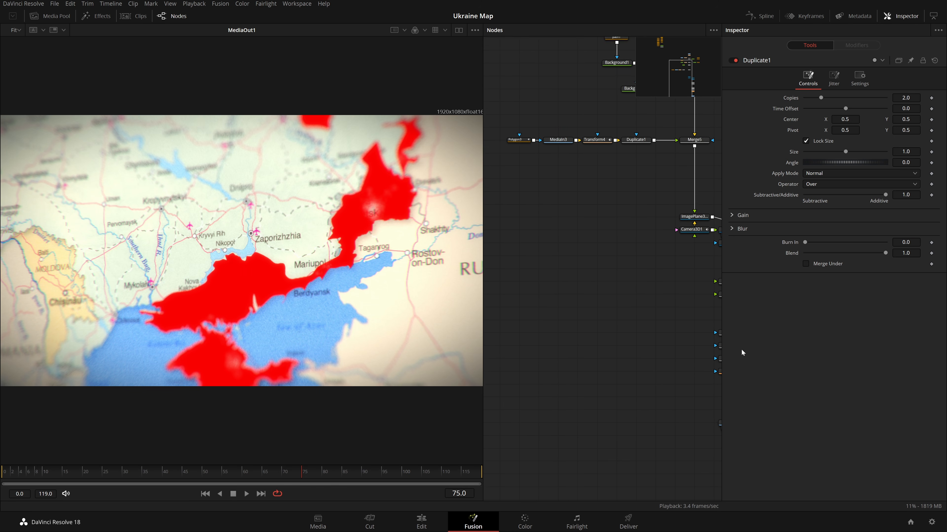
drag(676, 252, 640, 265)
drag(678, 162, 681, 166)
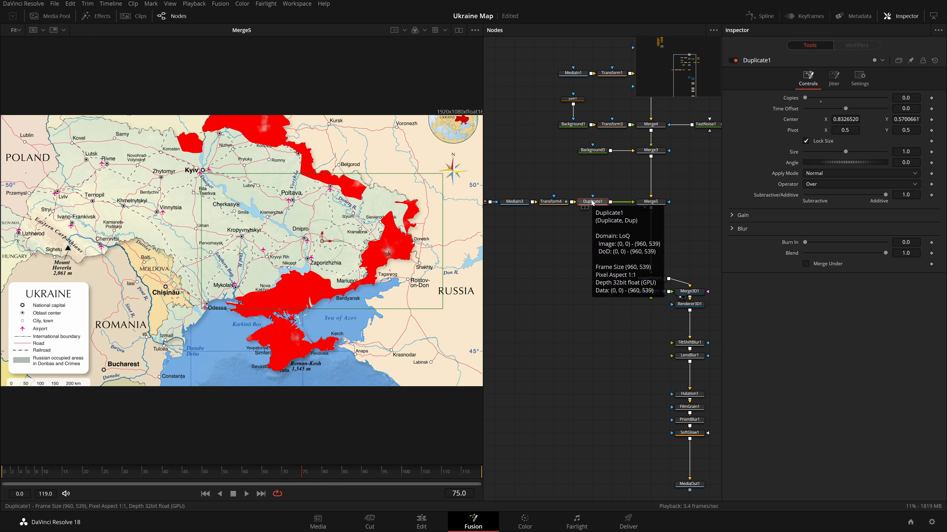
key(Delete)
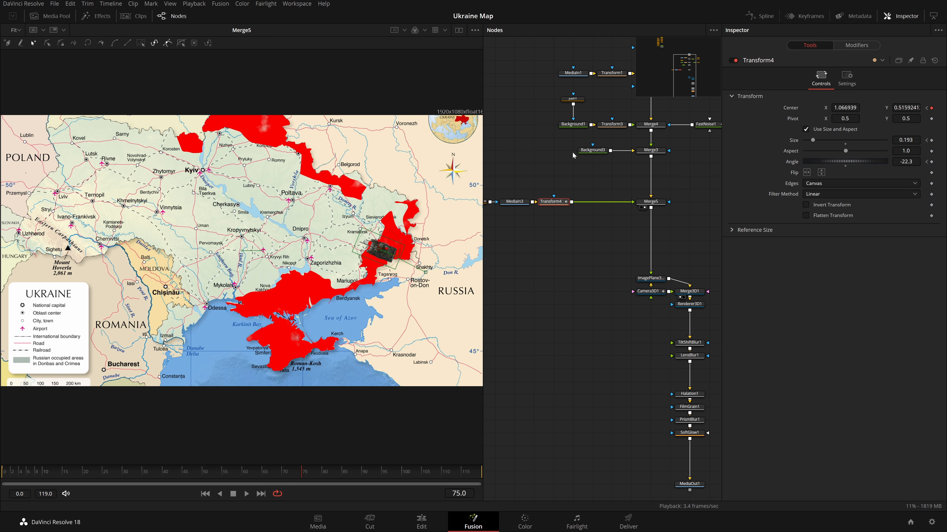
Add a Merge node and paste a copy of the tank Transform, resetting the copy's controls.
key(shift+space)
text(merg)
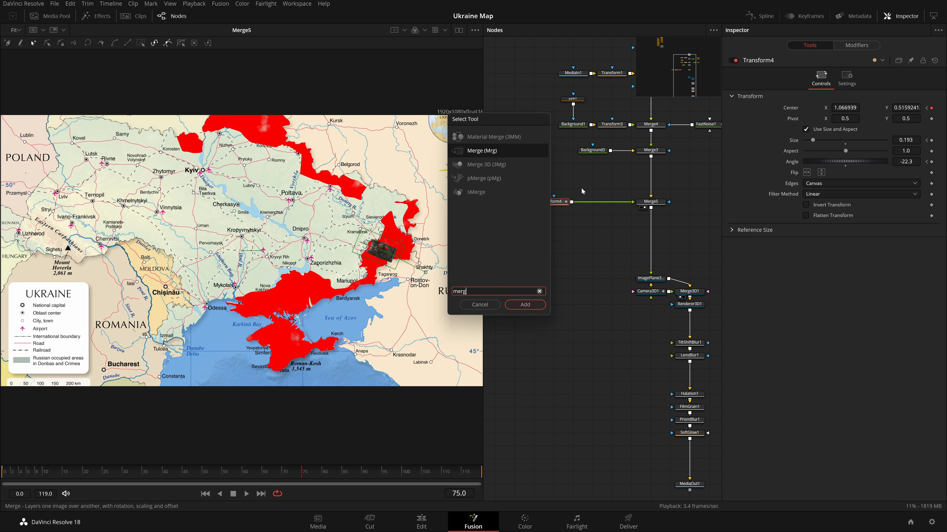
key(Return)
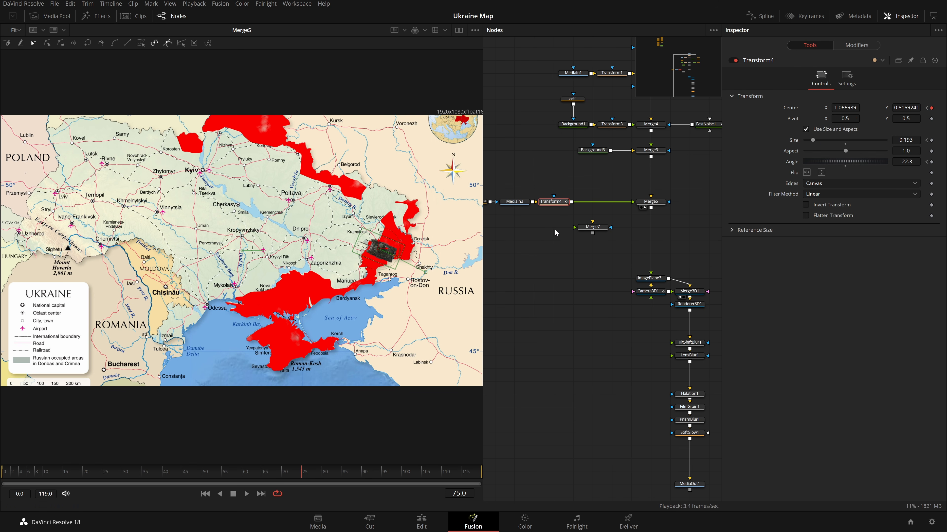
click(554, 233)
key(ctrl+v)
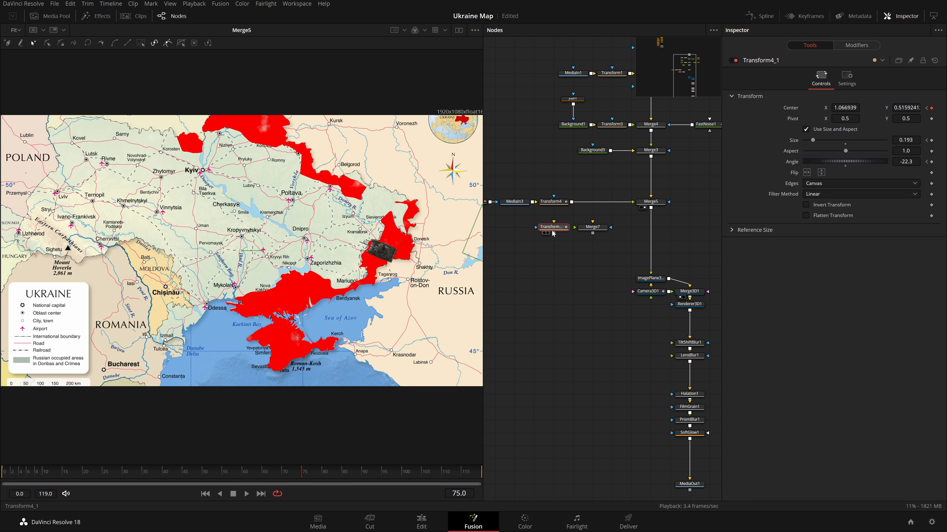
drag(562, 235, 651, 209)
click(583, 233)
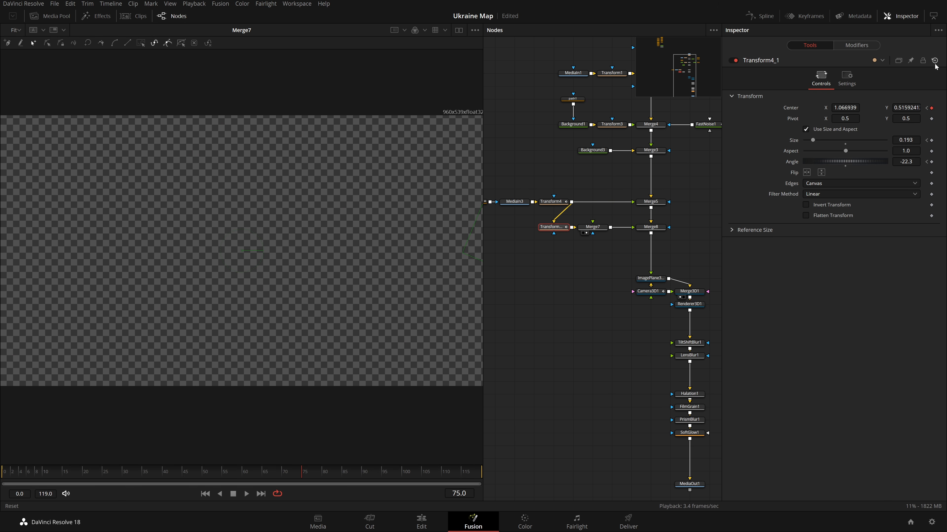
click(934, 64)
Wire the copied tank transform into the composite and place the second tank near Mariupol.
scroll(633, 283, down, 1)
drag(645, 244, 319, 230)
scroll(490, 246, up, 2)
drag(576, 267, 516, 294)
drag(241, 250, 247, 282)
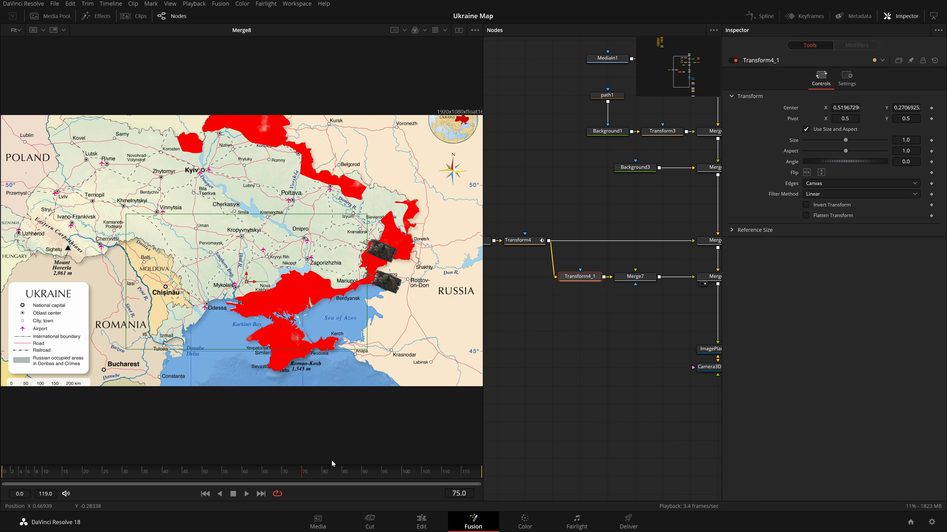
Keyframe the second tank's center, set its angle to -8.9 at frame 75, and scrub to preview the motion.
click(930, 108)
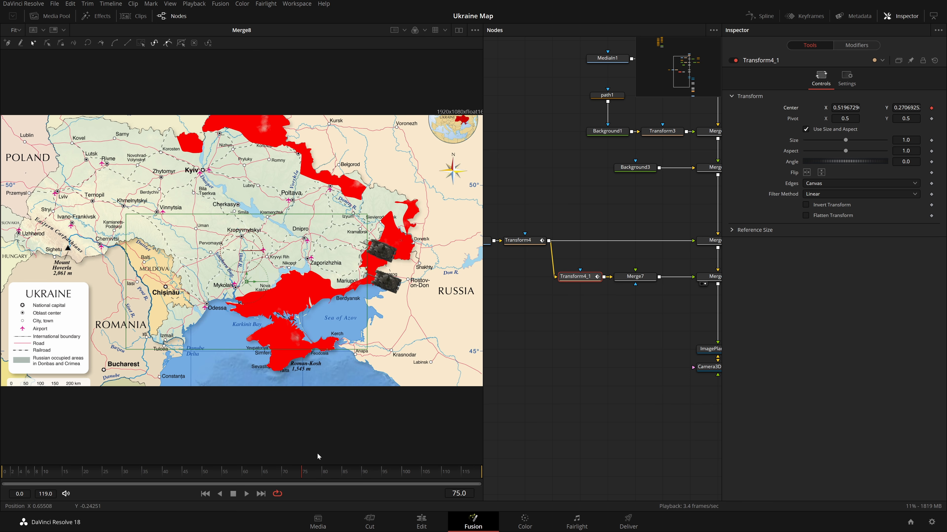
key(Home)
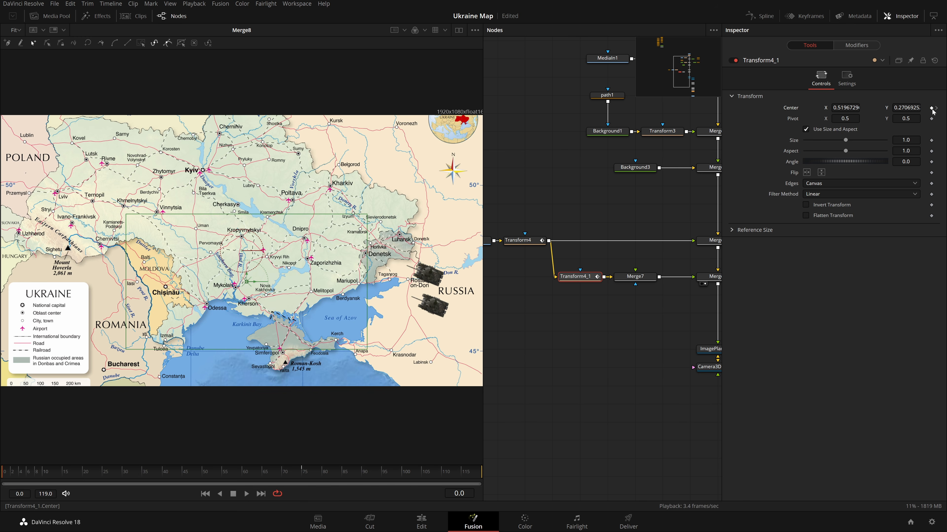
click(305, 480)
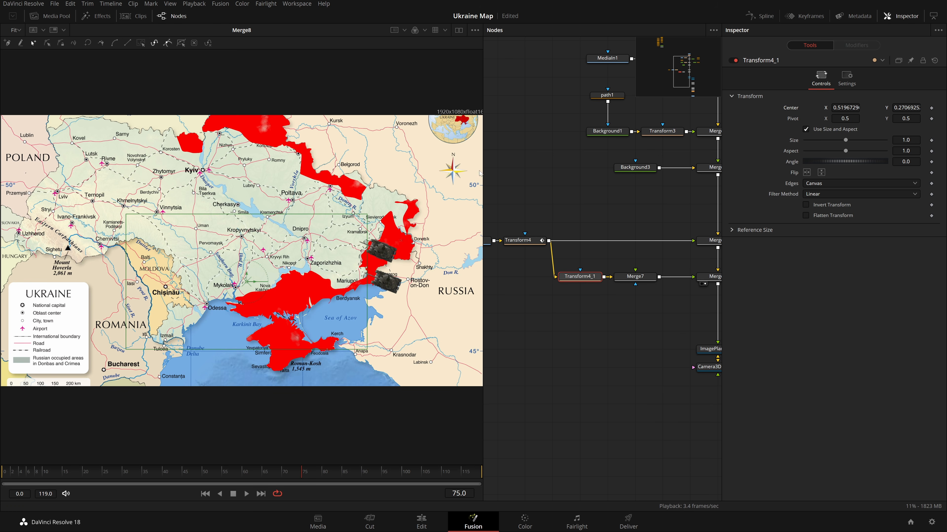
drag(246, 281, 243, 287)
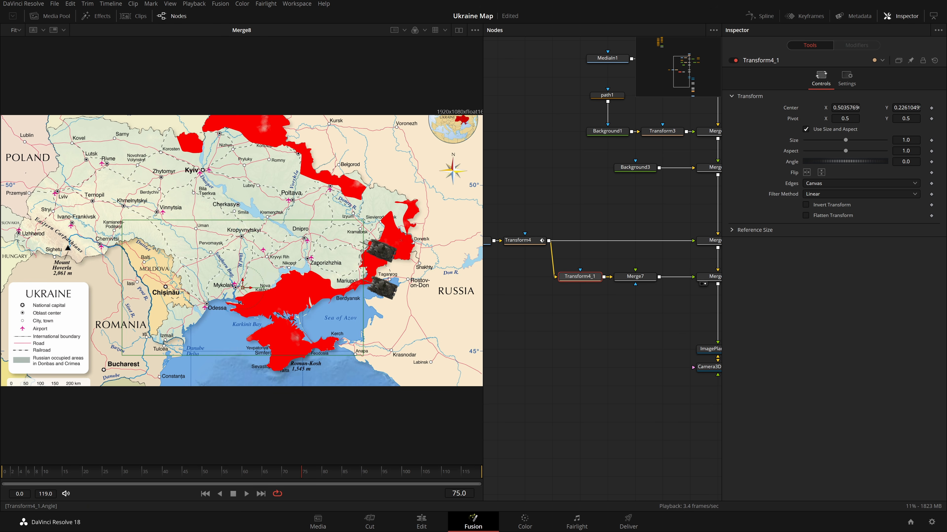
drag(845, 161, 836, 161)
drag(242, 288, 247, 264)
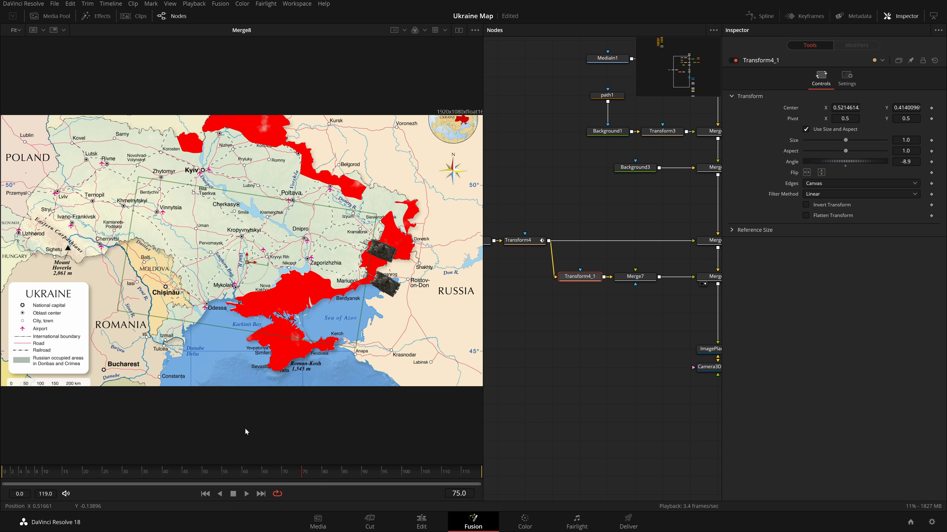
click(178, 471)
drag(2, 477, 148, 490)
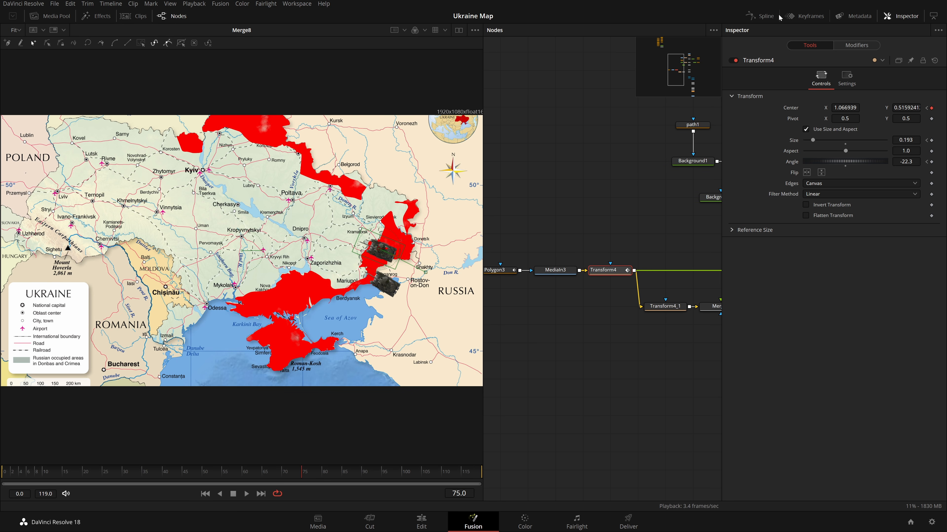
Smooth the first tank's animation keyframes so its motion eases in and out.
click(759, 16)
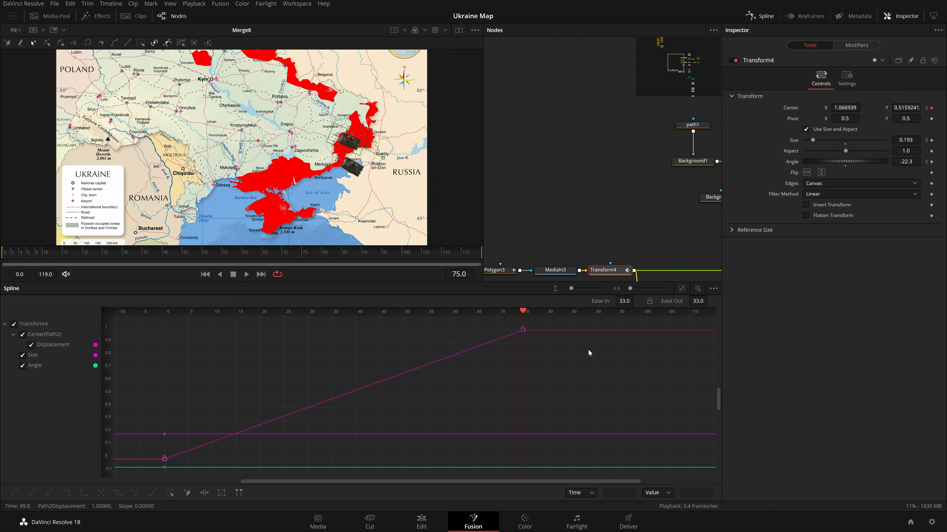
click(681, 288)
scroll(638, 377, down, 3)
key(shift+s)
click(757, 15)
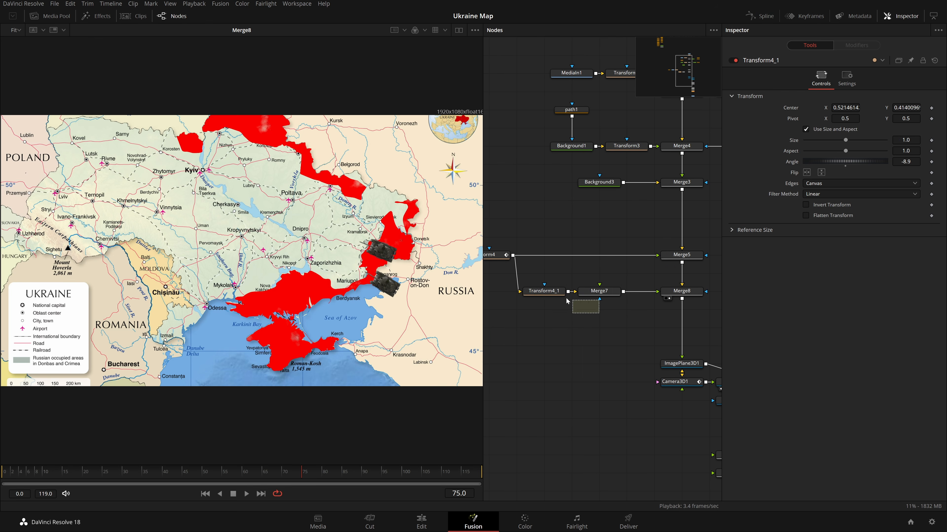
Paste another copy of the tank transform and merge nodes and connect it to the tank source.
drag(597, 309, 557, 293)
click(556, 337)
key(ctrl+v)
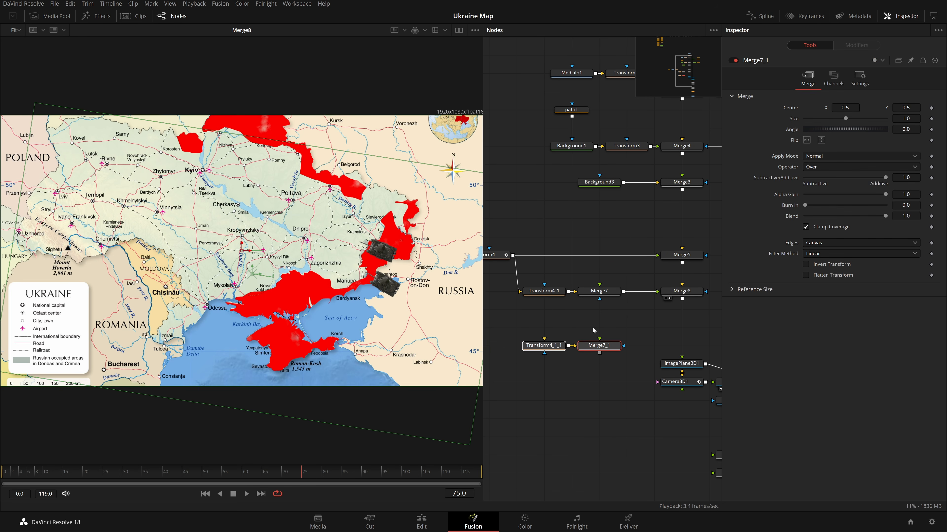
scroll(635, 358, down, 5)
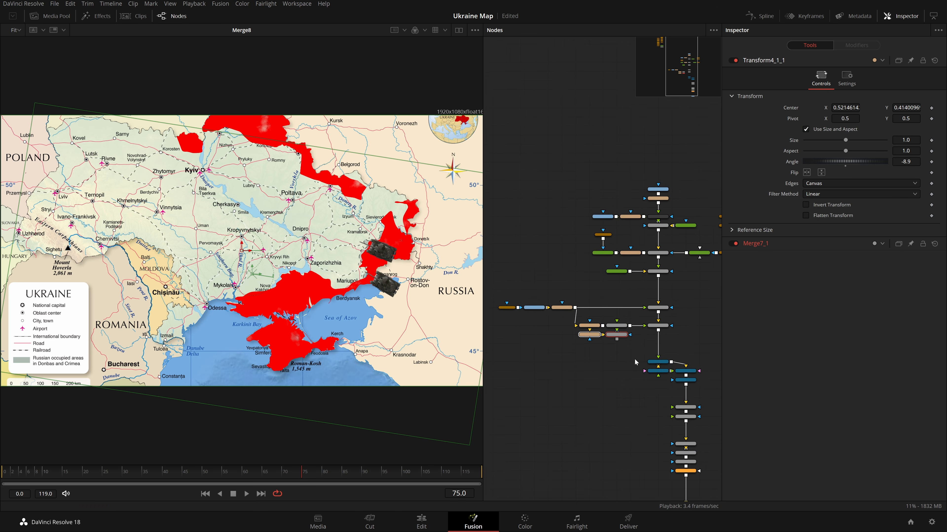
drag(635, 359, 565, 270)
drag(540, 351, 609, 219)
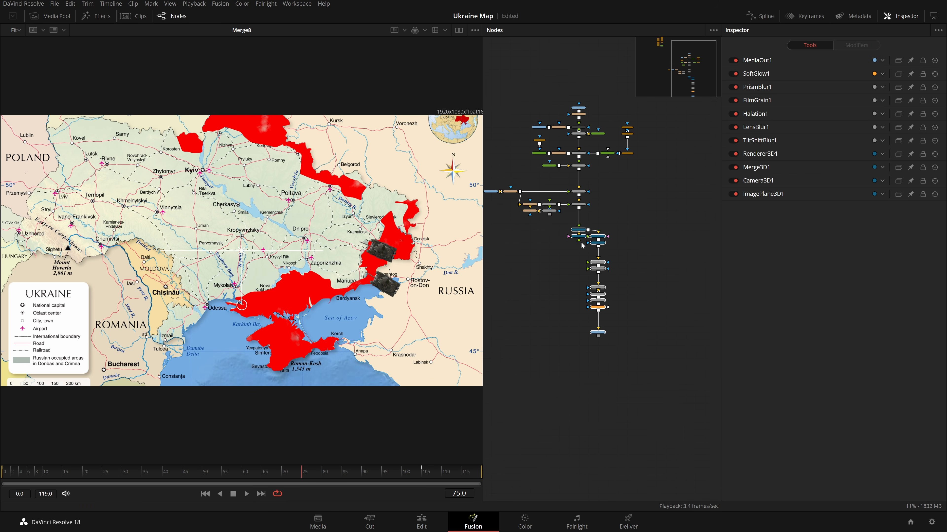
drag(582, 232, 582, 284)
scroll(542, 229, up, 5)
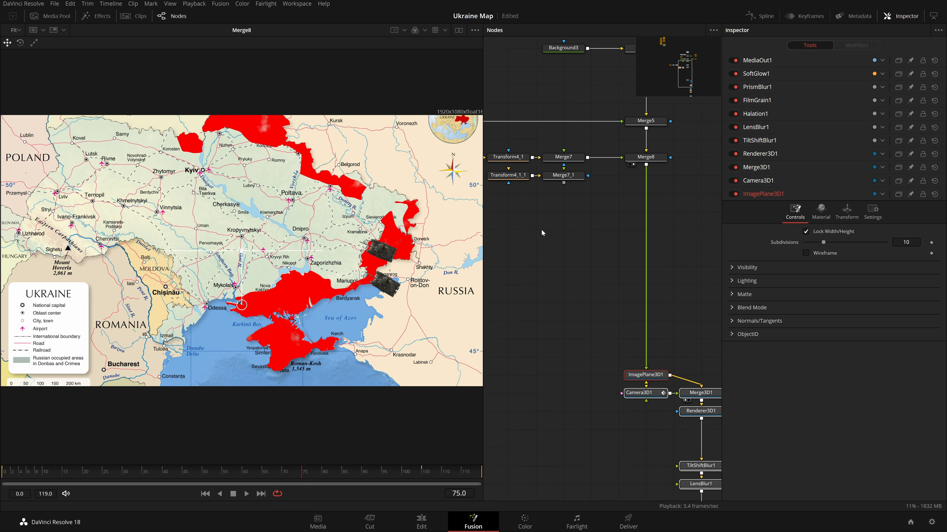
drag(542, 230, 579, 274)
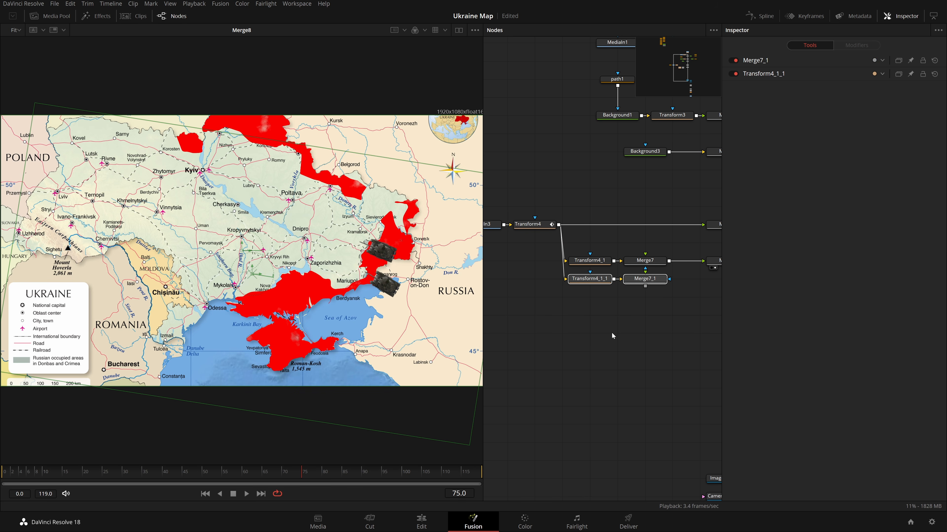
Paste two more copies of the tank transform and merge nodes, wiring both to the tank source.
key(ctrl+v)
key(ctrl+v)
drag(694, 292, 629, 317)
click(607, 341)
drag(559, 226, 664, 345)
scroll(576, 332, down, 3)
drag(627, 297, 513, 220)
drag(619, 267, 590, 282)
click(625, 245)
drag(625, 245, 559, 251)
key(ctrl+b)
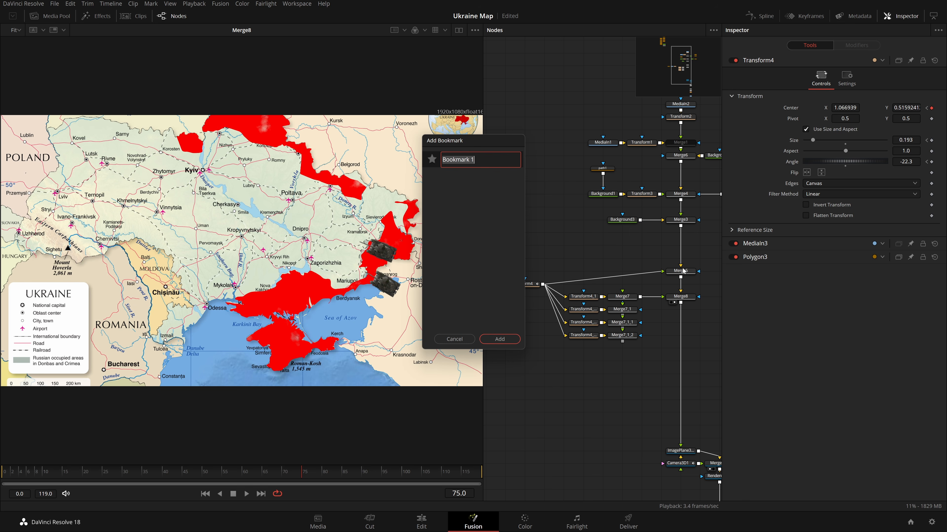
key(Escape)
Connect each tank copy into merge nodes of the main chain and delete the unused copied merges.
drag(528, 312, 554, 316)
drag(515, 264, 536, 325)
drag(598, 304, 453, 305)
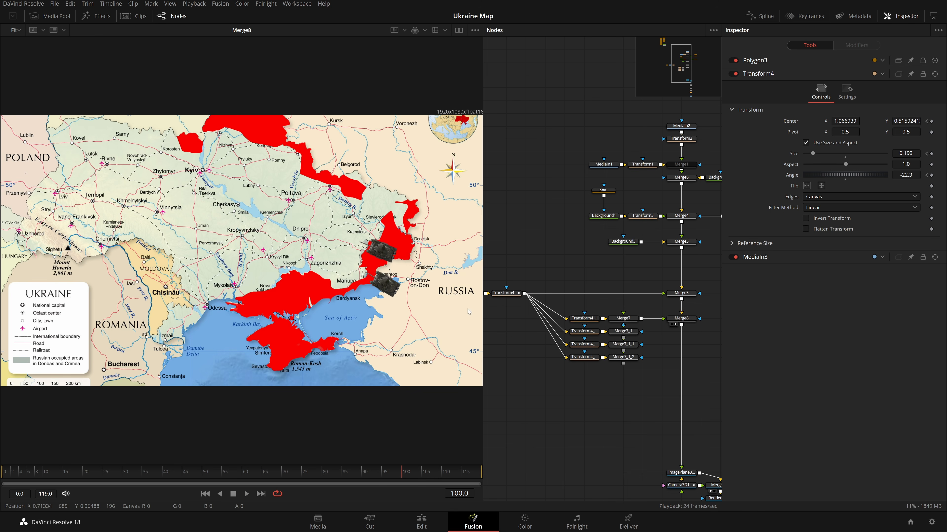
drag(641, 377, 602, 372)
scroll(602, 372, up, 2)
drag(568, 317, 651, 300)
drag(568, 335, 651, 317)
drag(586, 273, 656, 340)
key(Delete)
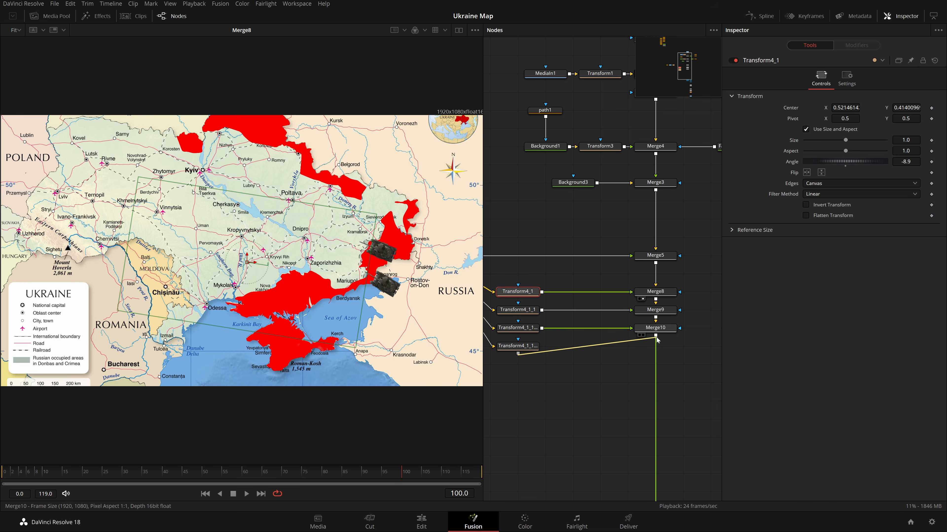
key(2)
scroll(620, 378, down, 3)
scroll(562, 388, up, 3)
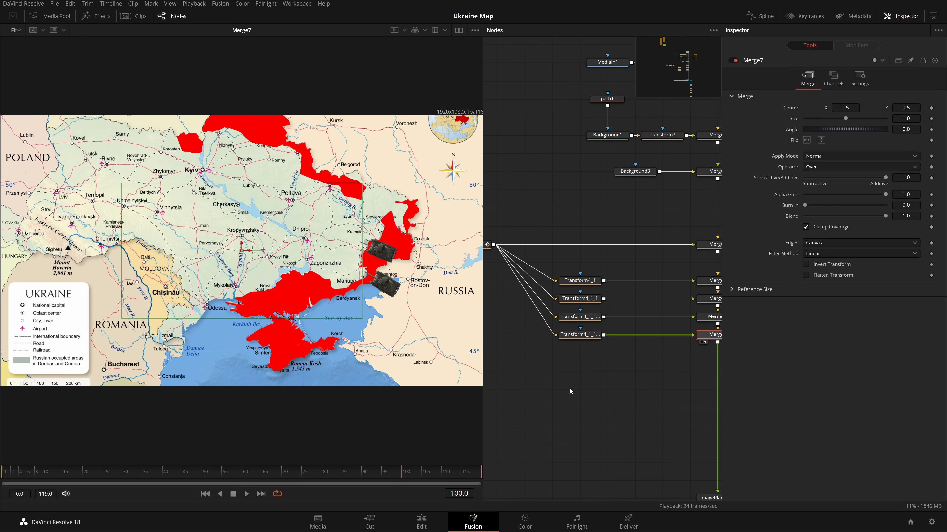
Move the third tank copy onto the occupied area near Luhansk at frame 100.
drag(562, 389, 513, 398)
click(533, 309)
drag(249, 262, 293, 205)
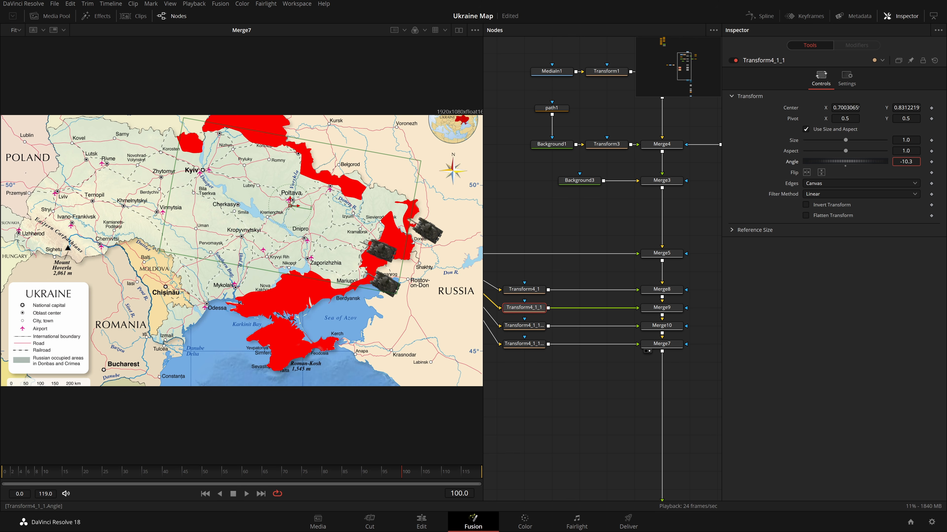
At frame 0, place the fourth and fifth tank copies at their starting positions east of the occupied areas.
click(2, 473)
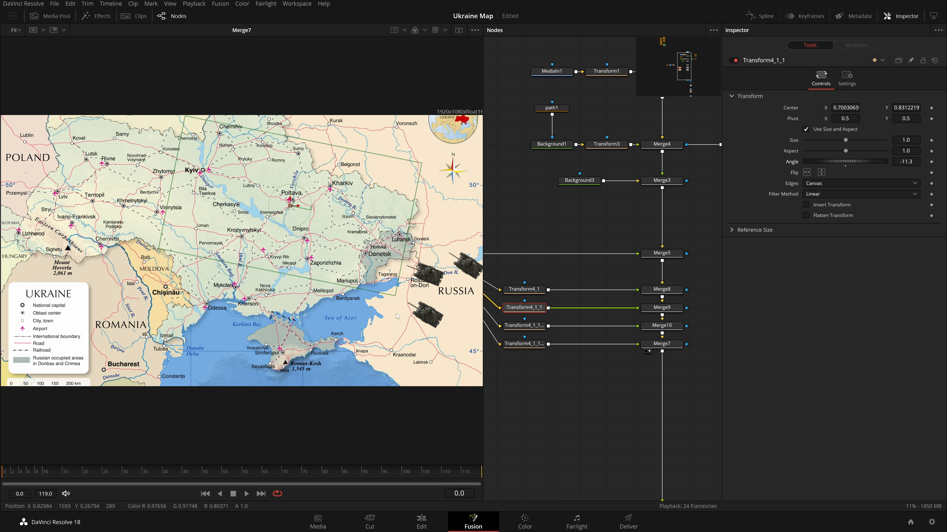
click(528, 326)
drag(251, 290, 240, 320)
click(605, 422)
click(524, 344)
drag(263, 263, 255, 176)
click(583, 398)
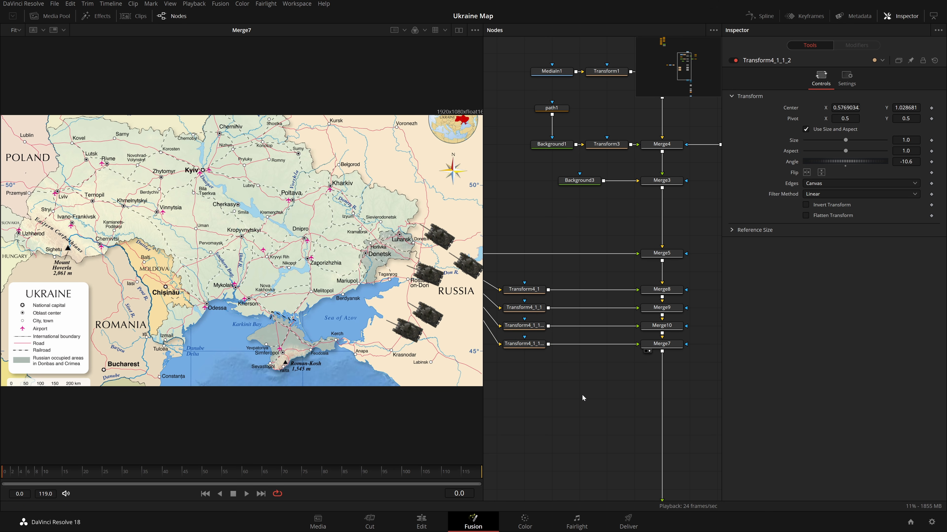
Adjust the fourth tank copy's path toward Crimea and save the composition.
key(space)
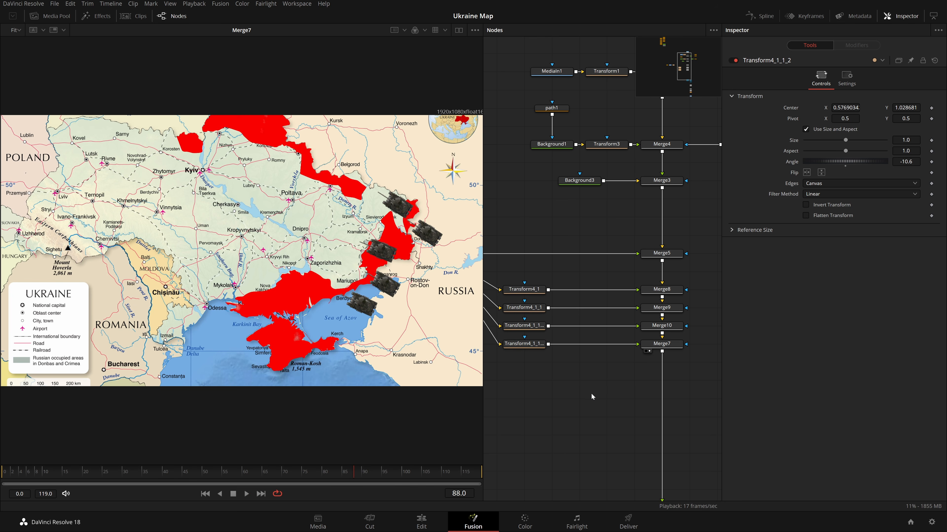
click(524, 325)
drag(222, 300, 408, 306)
drag(217, 346, 198, 380)
key(ctrl+s)
Combine the tank merge chain with the map branch through a new Merge node.
click(536, 417)
key(Home)
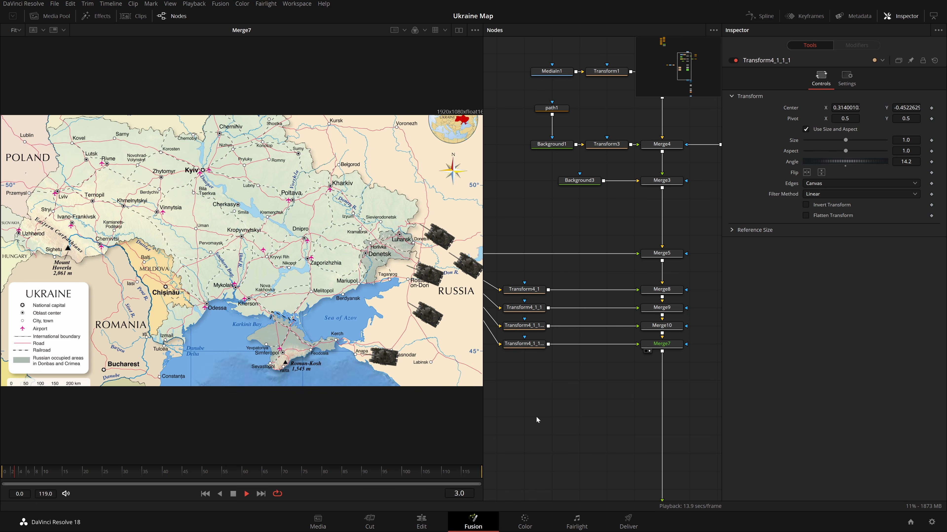
scroll(583, 401, down, 3)
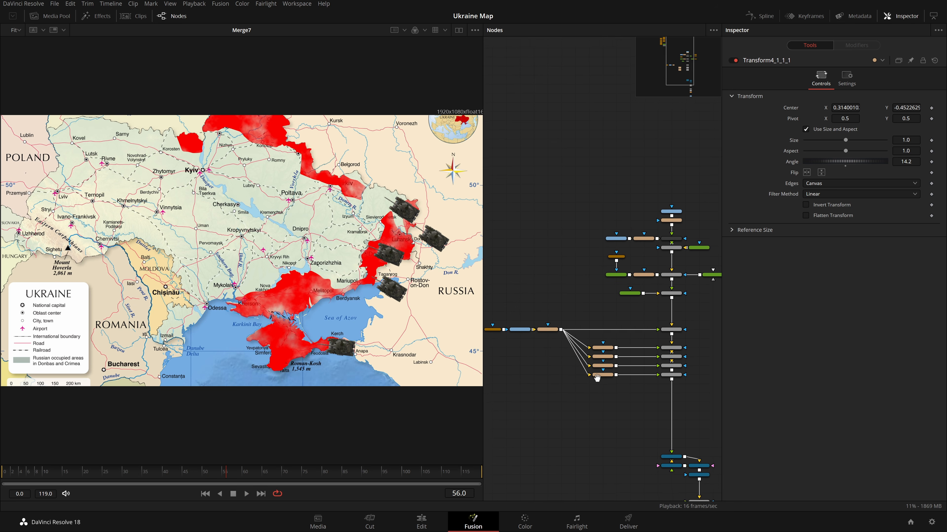
drag(489, 315, 684, 380)
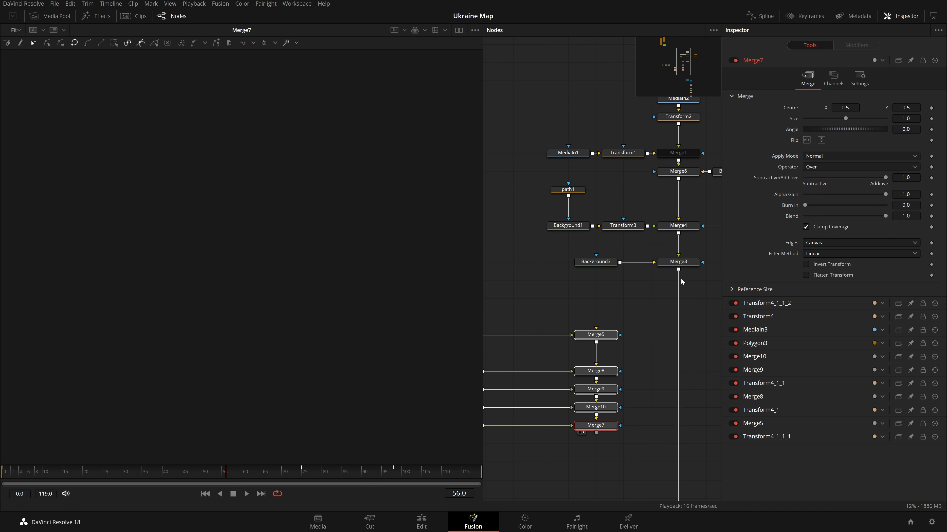
drag(678, 270, 601, 338)
drag(595, 433, 679, 271)
drag(692, 391, 726, 330)
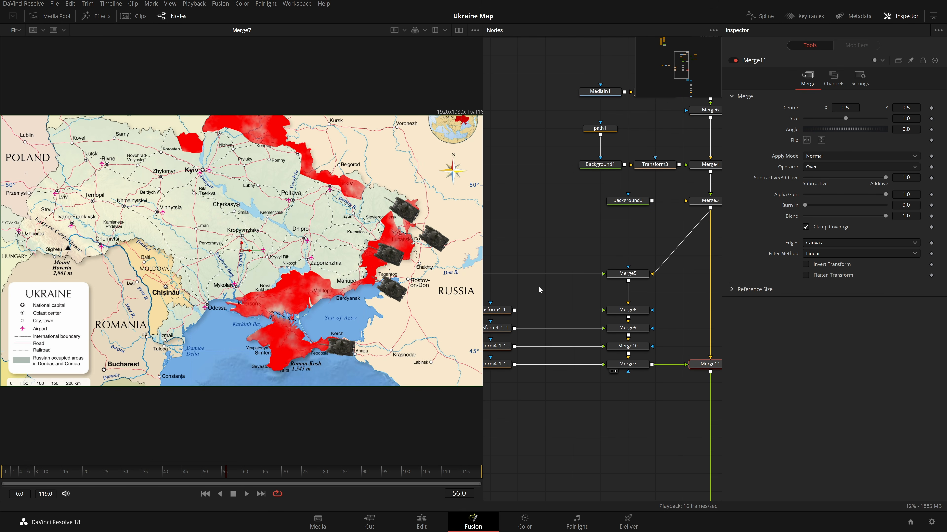
drag(591, 305, 662, 306)
scroll(645, 307, down, 3)
scroll(598, 304, down, 4)
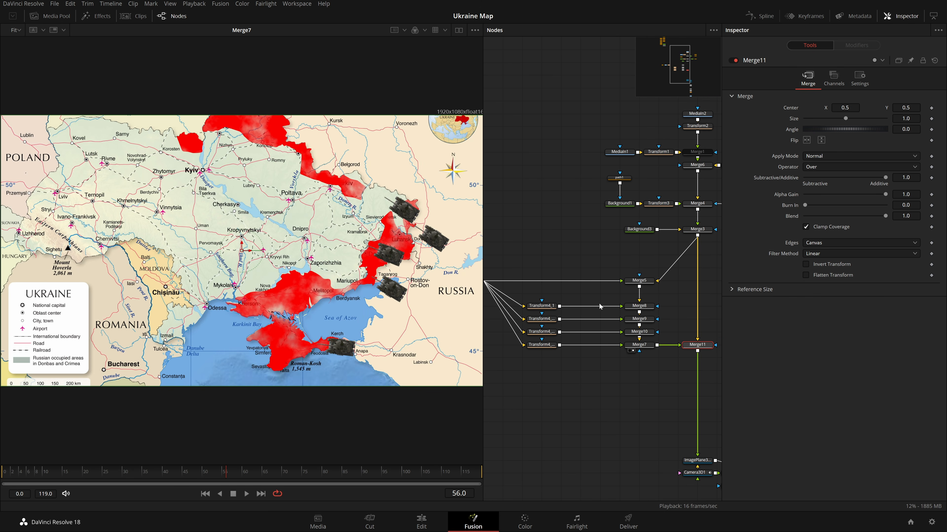
Rewire the tank merges into a separate chain feeding the new Merge node as foreground over the map.
click(546, 280)
drag(519, 249, 604, 339)
drag(535, 272, 604, 338)
drag(599, 334, 626, 334)
mouse_move(542, 247)
mouse_down()
mouse_move(662, 361)
mouse_move(565, 278)
mouse_up()
drag(671, 334, 796, 351)
click(684, 321)
scroll(679, 322, up, 4)
click(601, 242)
drag(708, 358, 577, 328)
click(533, 327)
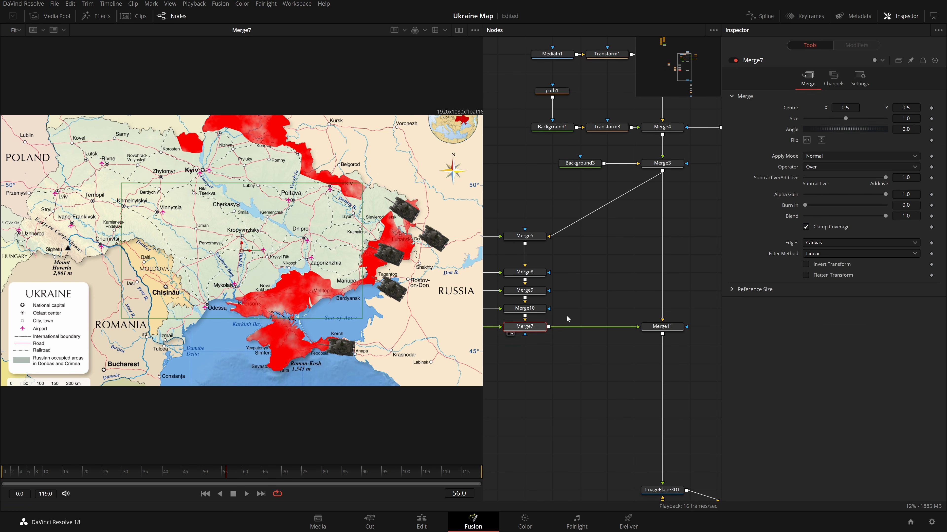
Try adding a Drop Shadow after the tank merge chain and adjusting its shadow strength.
key(shift+space)
text(drop)
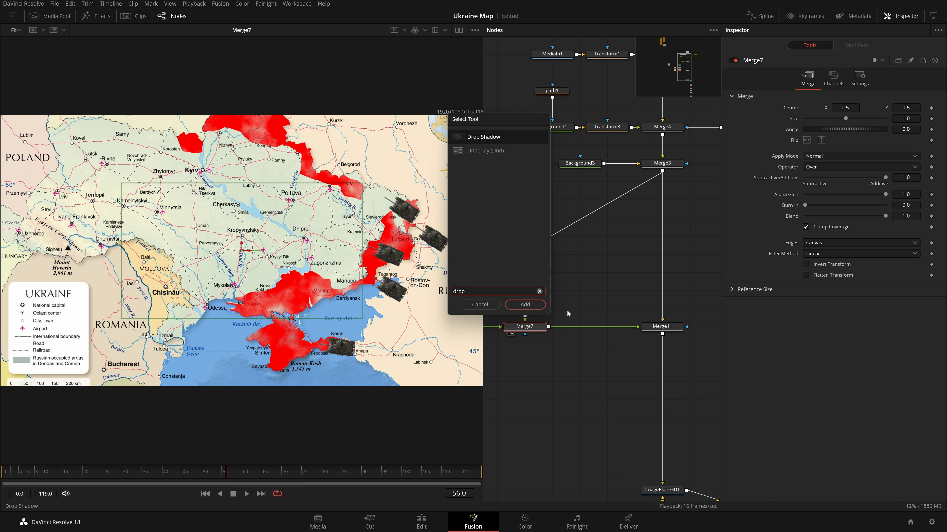
key(Return)
click(649, 334)
scroll(596, 286, down, 2)
scroll(602, 290, up, 2)
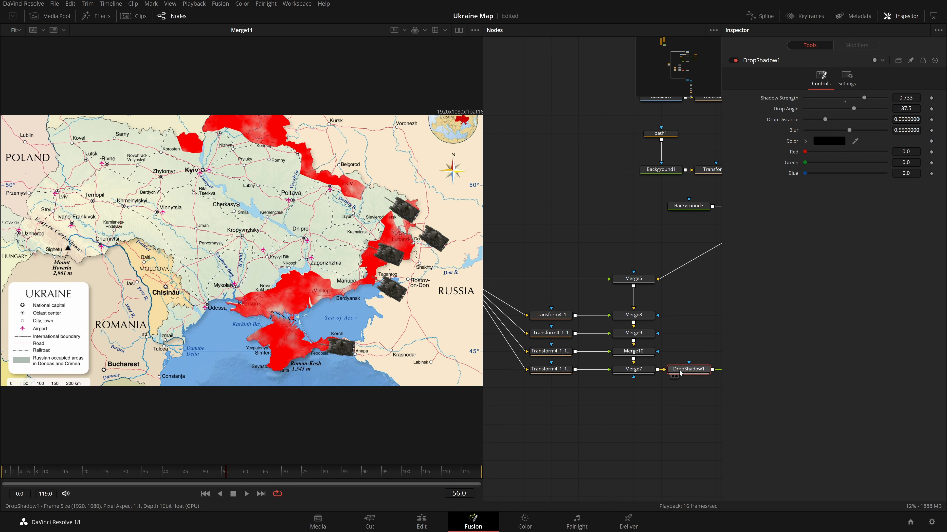
key(ctrl+z)
Insert a Drop Shadow between the tank's media node and its transform, setting strength 0.743, angle 58, distance 0.138, blur 0.845.
drag(680, 371, 597, 223)
scroll(596, 220, down, 2)
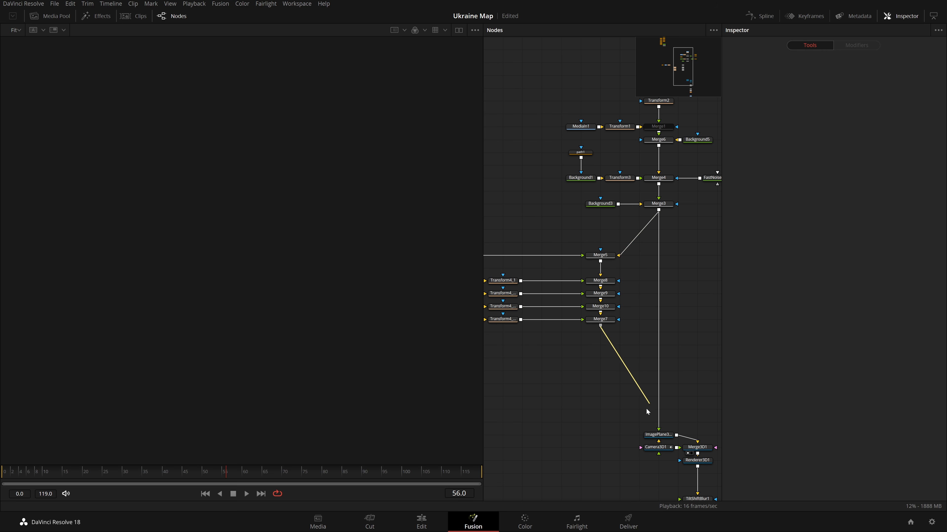
drag(646, 412, 657, 431)
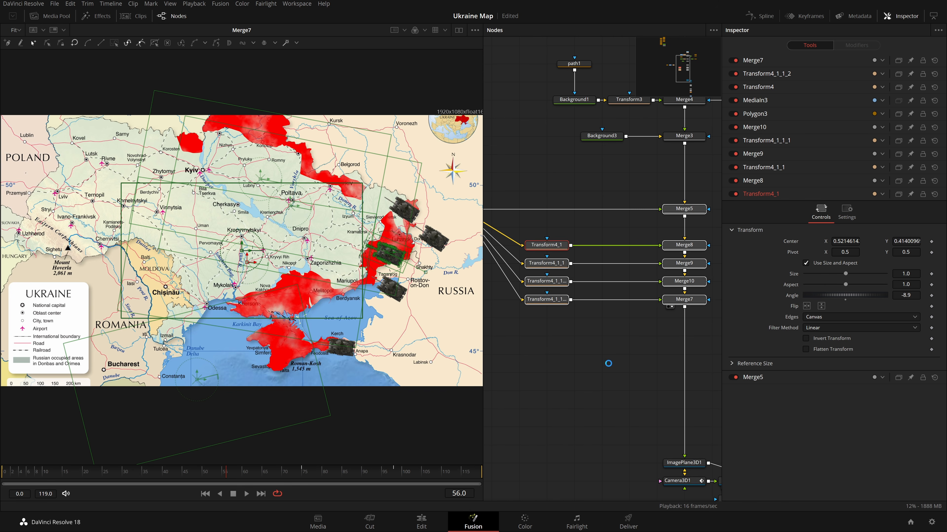
scroll(606, 364, up, 3)
drag(607, 256, 591, 289)
drag(591, 289, 700, 292)
click(595, 317)
key(shift+space)
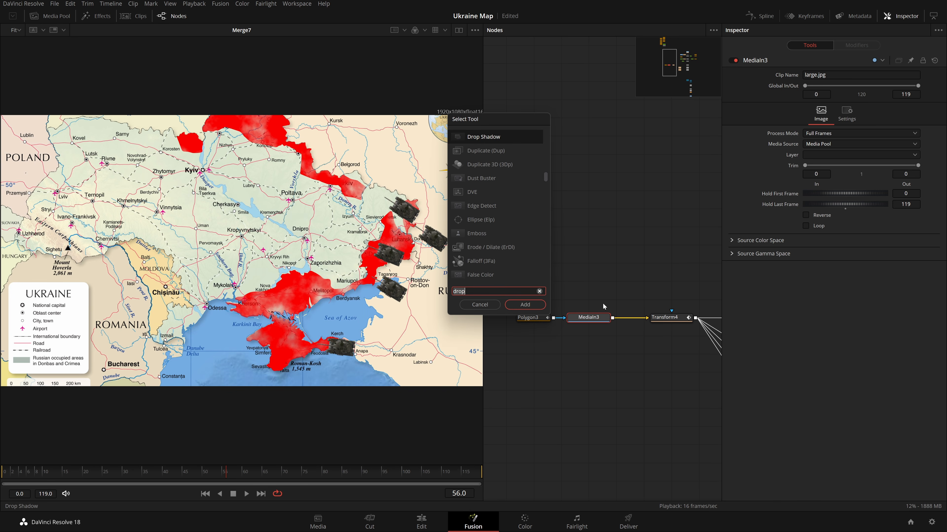
text(drop)
key(Return)
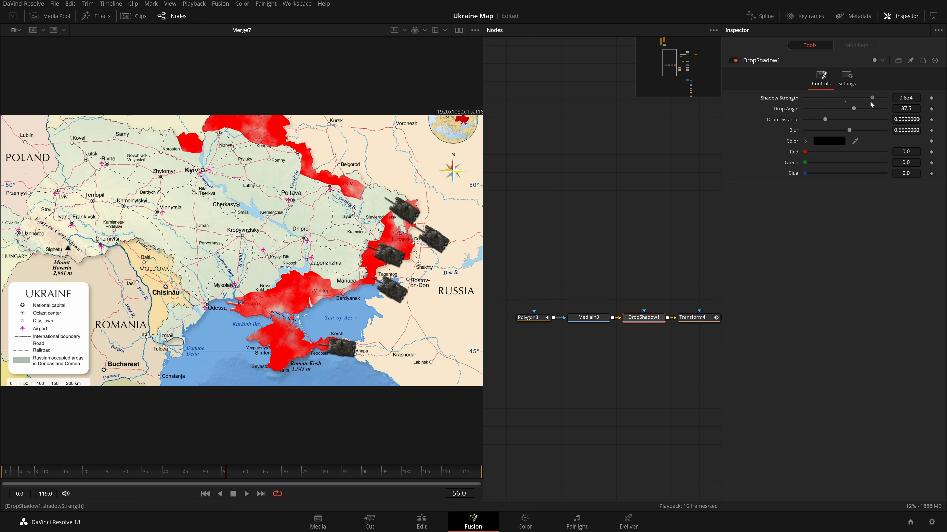
drag(825, 120, 872, 131)
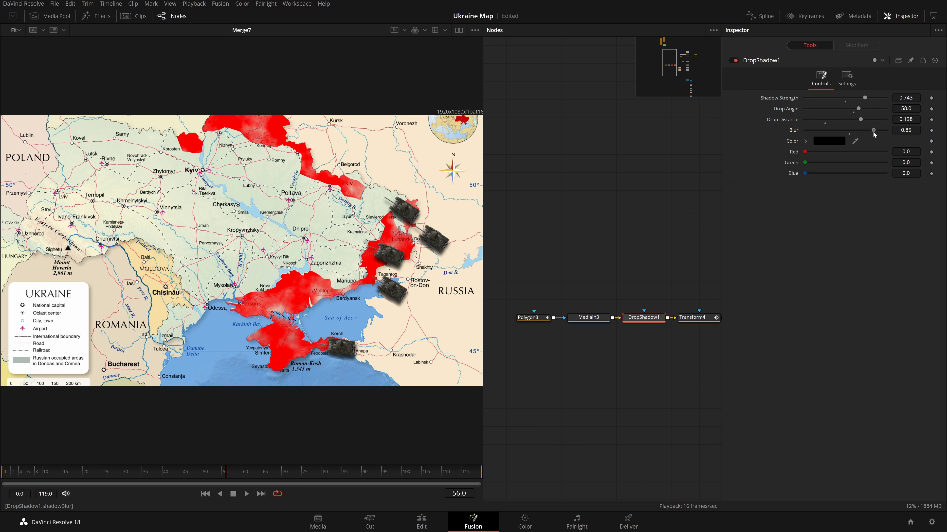
click(569, 224)
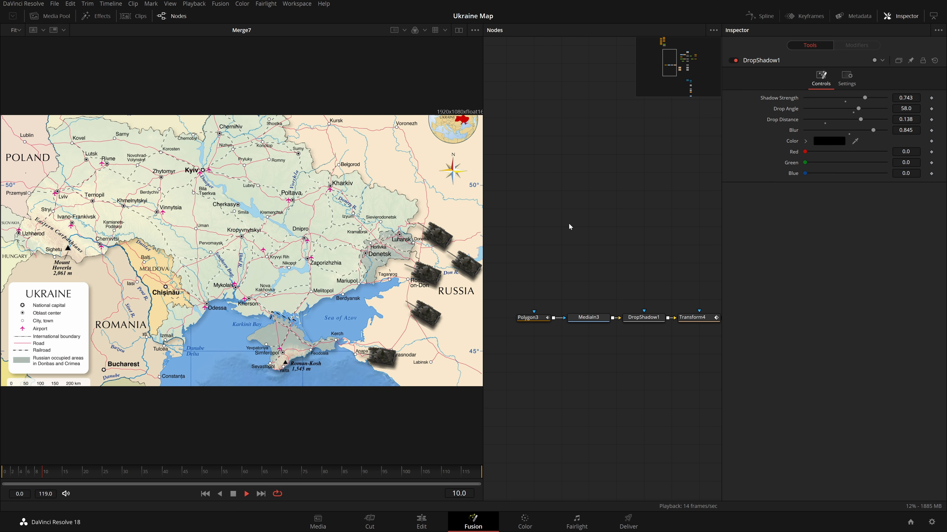
Move the Drop Shadow after the tank transform, routing its output to all tank copies through a pipe router.
scroll(447, 275, up, 6)
scroll(447, 275, up, 2)
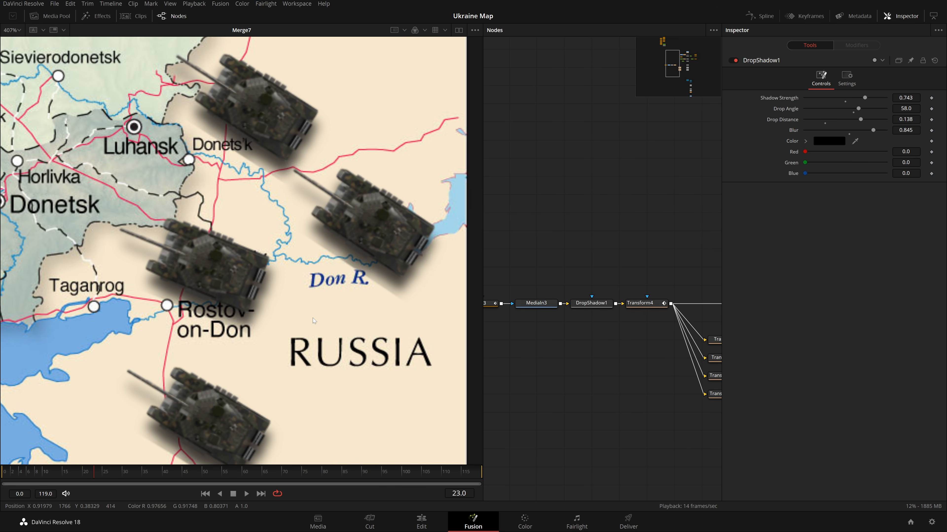
key(ctrl+f)
drag(596, 302, 652, 374)
drag(654, 307, 557, 305)
ctrl+click(642, 303)
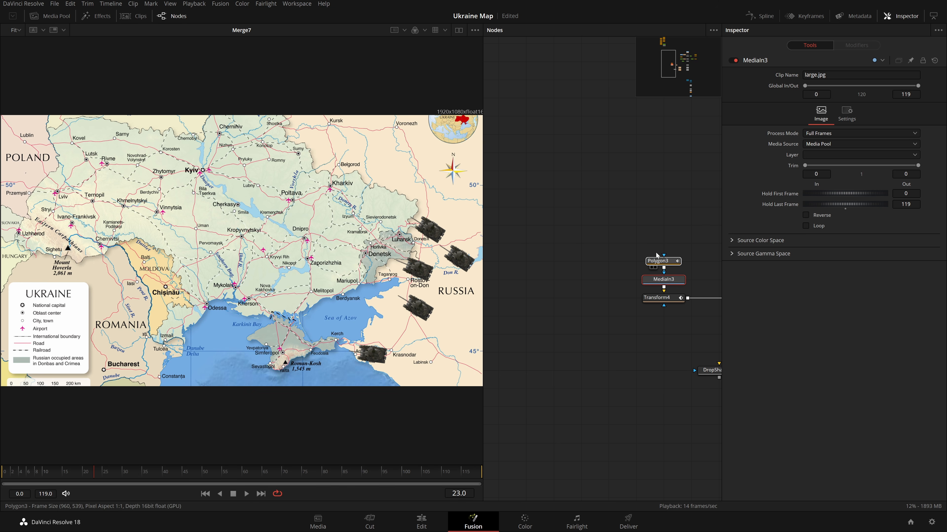
ctrl+click(659, 284)
drag(681, 224, 632, 298)
drag(660, 316, 553, 336)
drag(610, 395, 583, 324)
click(585, 318)
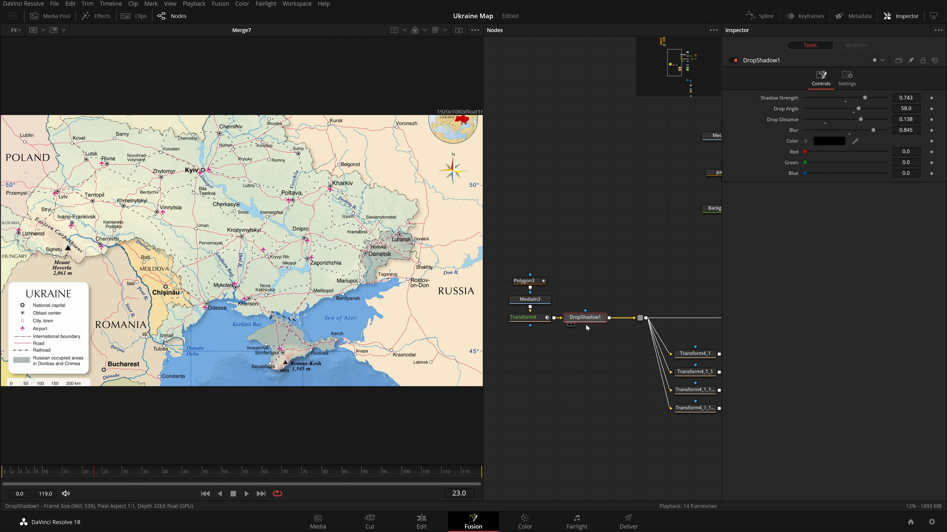
Set the Drop Shadow's blur to 0.583 and reconnect it between the tank transform and the router.
drag(642, 373, 582, 367)
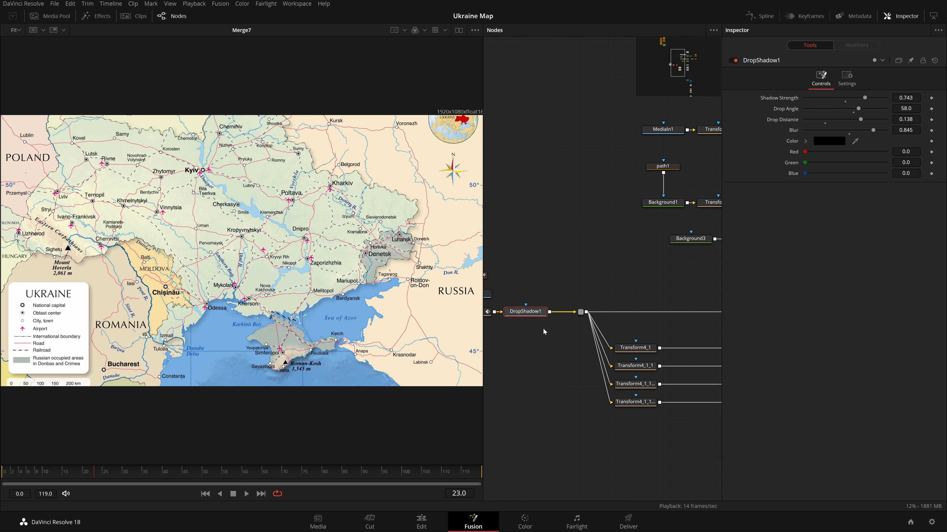
key(2)
drag(492, 347, 610, 357)
drag(583, 323, 240, 238)
key(Delete)
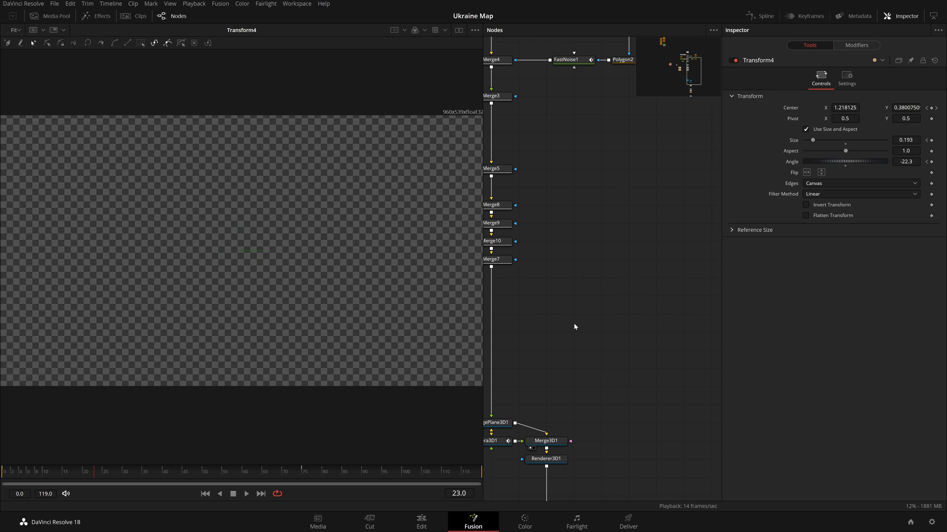
drag(573, 325, 721, 366)
key(2)
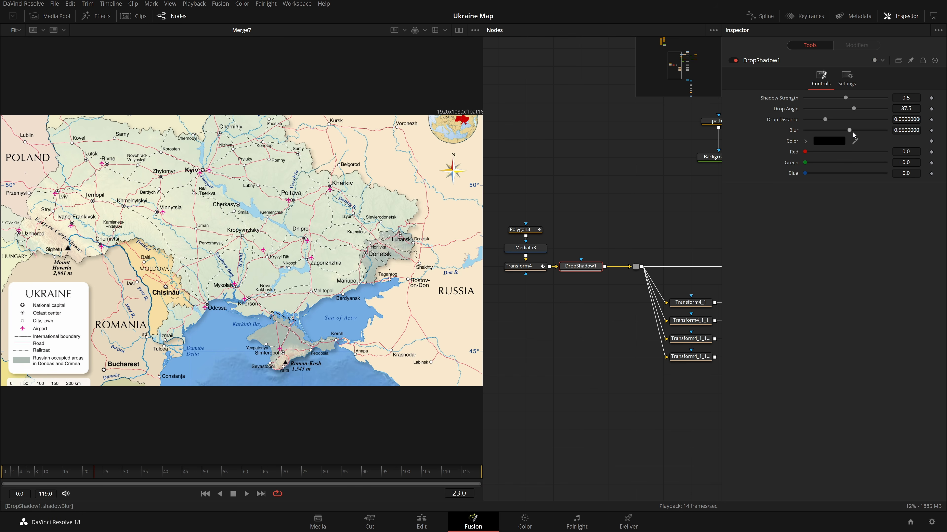
mouse_move(853, 131)
mouse_down()
mouse_move(861, 131)
mouse_move(839, 131)
mouse_up()
drag(593, 267, 593, 301)
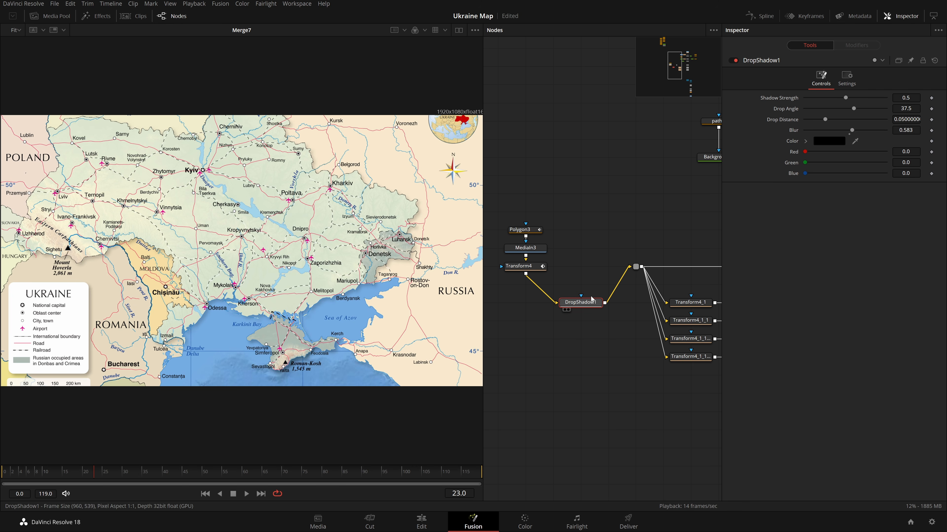
Delete that Drop Shadow and add a new one between the tank's media node and its transform.
key(Delete)
drag(624, 329, 665, 334)
drag(601, 219, 567, 264)
mouse_move(581, 253)
mouse_down()
mouse_move(581, 234)
mouse_move(572, 239)
mouse_up()
click(584, 243)
click(587, 238)
key(shift+space)
key(Return)
Add a Background with alpha 0, merged under the tank media ahead of the Drop Shadow.
drag(582, 235, 582, 200)
click(581, 199)
key(shift+space)
text(bg)
key(Return)
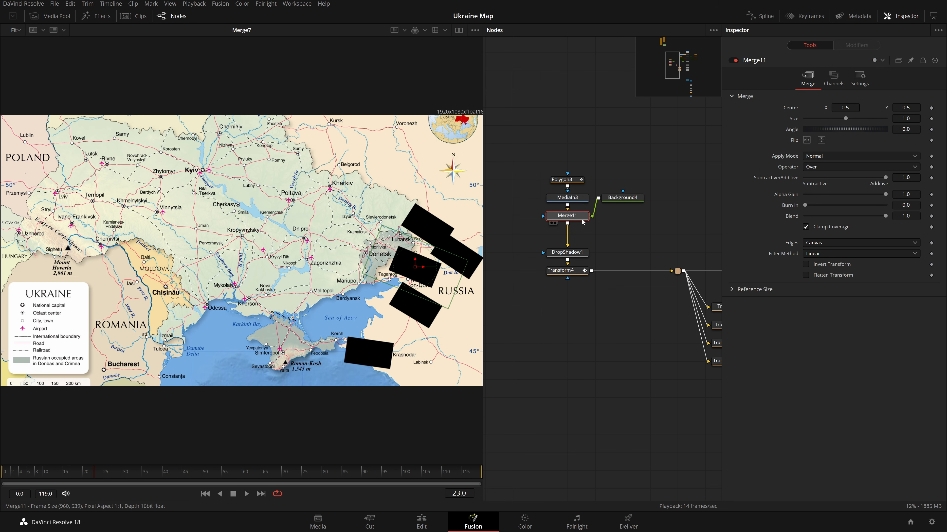
drag(622, 197, 623, 216)
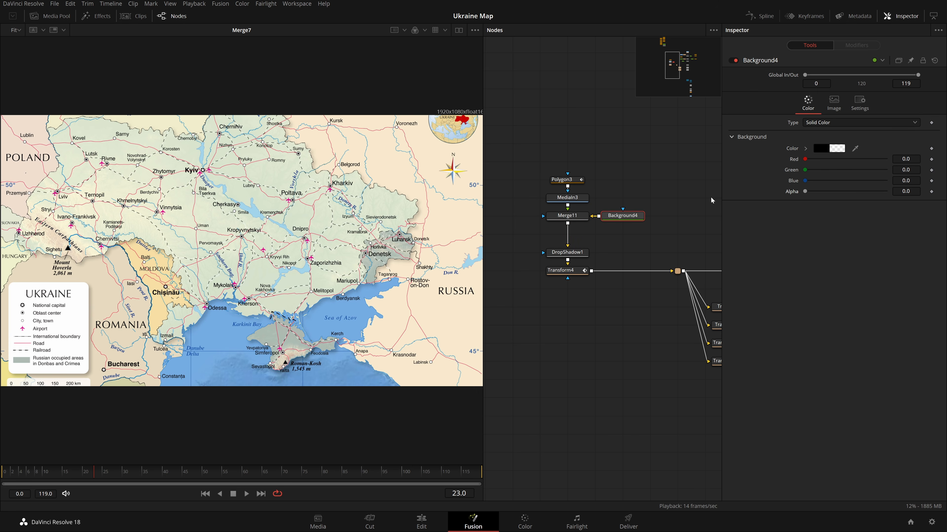
click(551, 223)
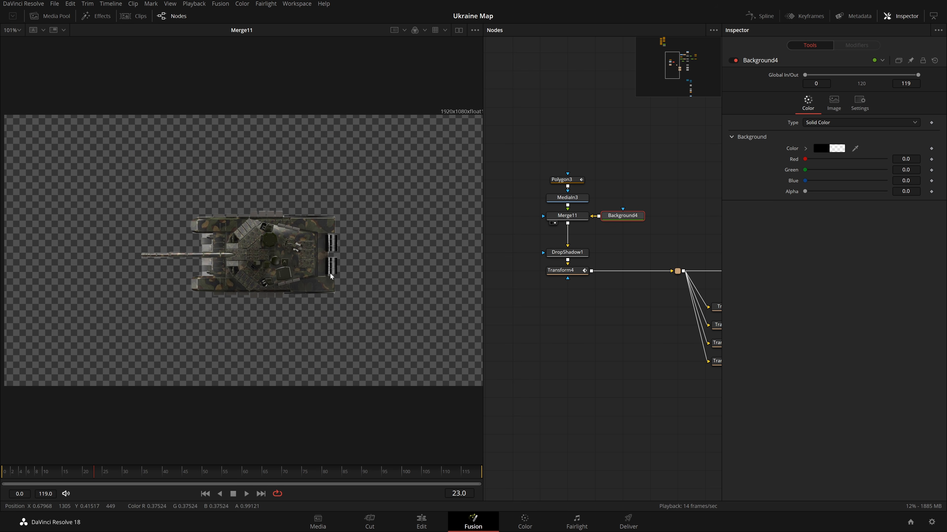
At frame 0, move the main tank's start position to about X 0.88, Y 0.42 near the Donetsk border.
click(551, 278)
click(570, 270)
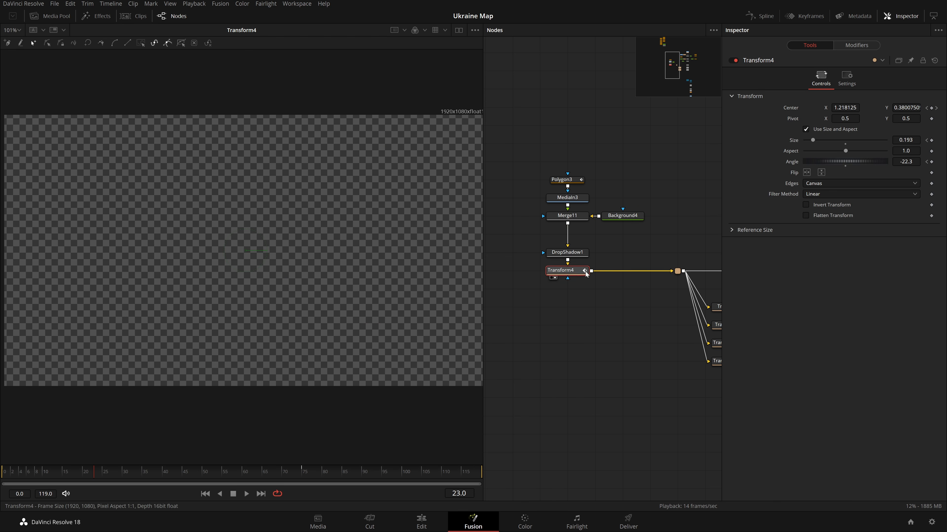
scroll(292, 281, down, 2)
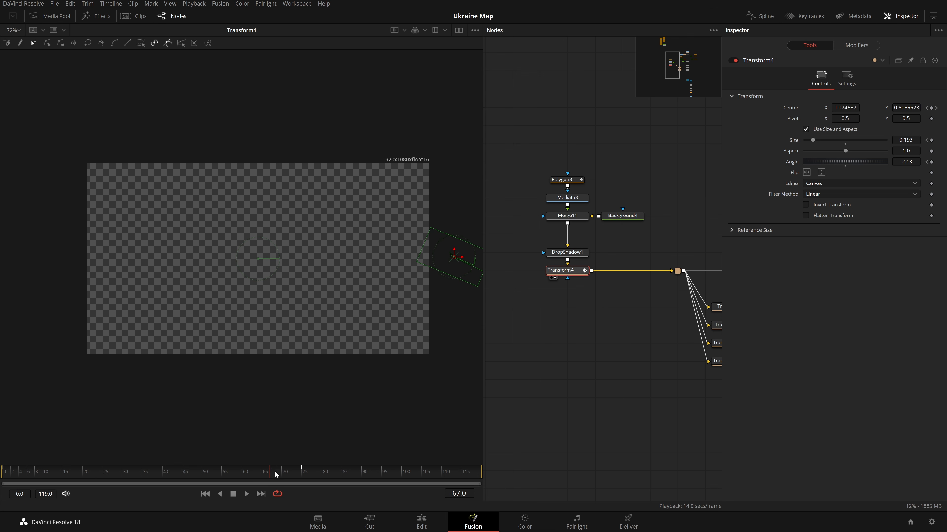
drag(313, 477, 318, 478)
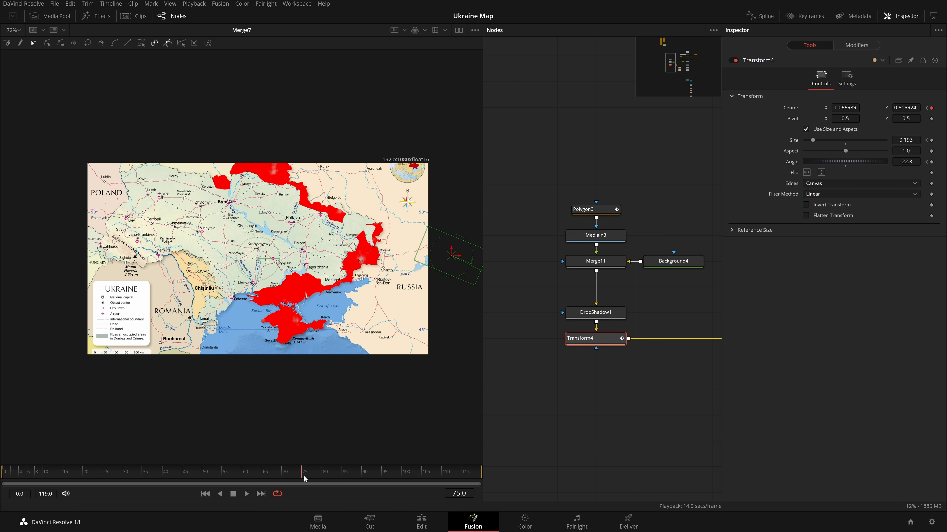
click(733, 61)
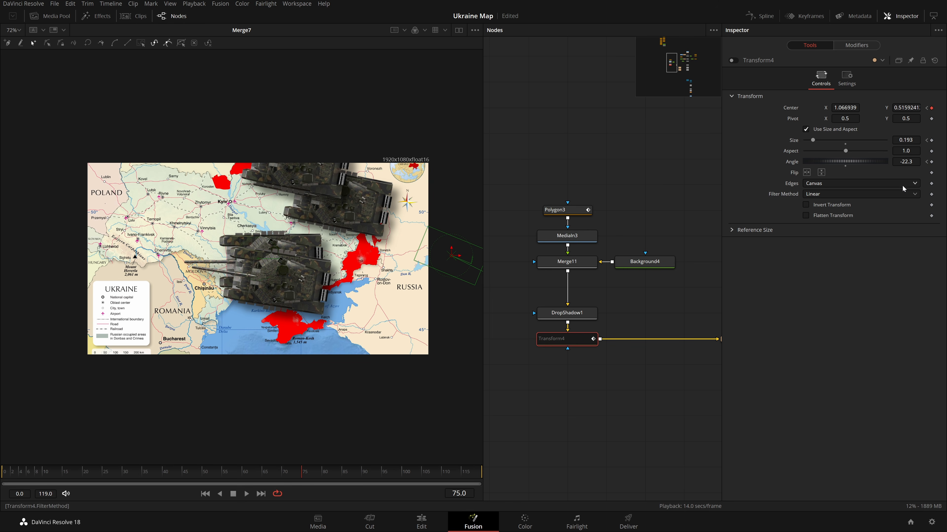
click(733, 60)
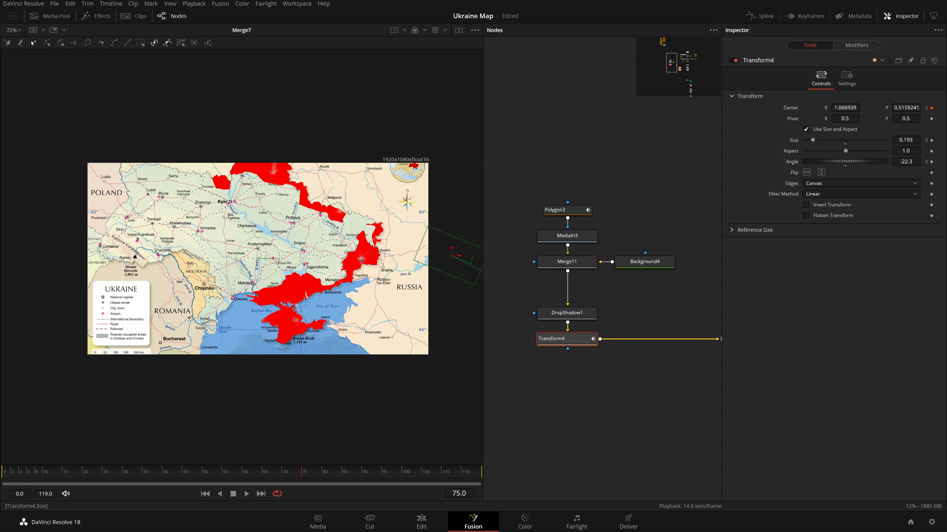
click(845, 143)
drag(845, 140, 843, 140)
drag(314, 477, 307, 477)
drag(451, 256, 354, 254)
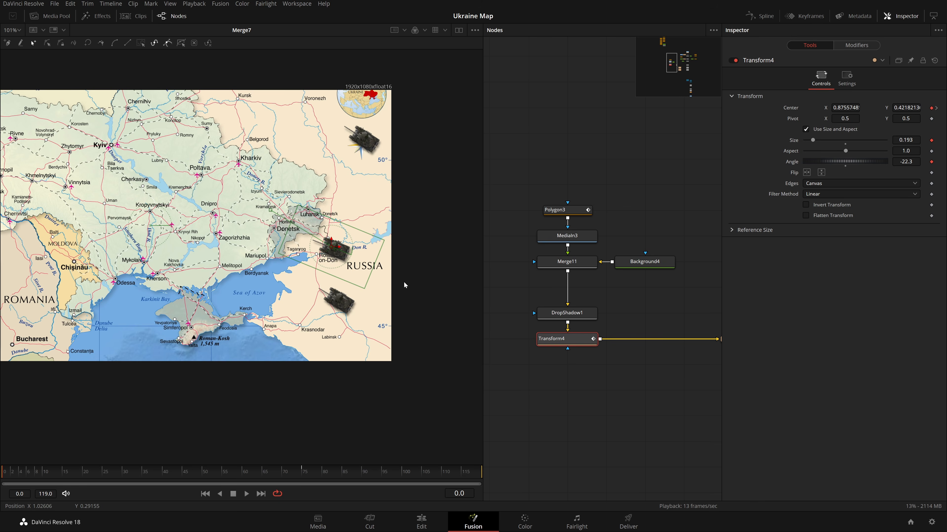
Reposition the tank copies along the occupied zone and set the last copy's angle to 6.8.
key(ctrl+f)
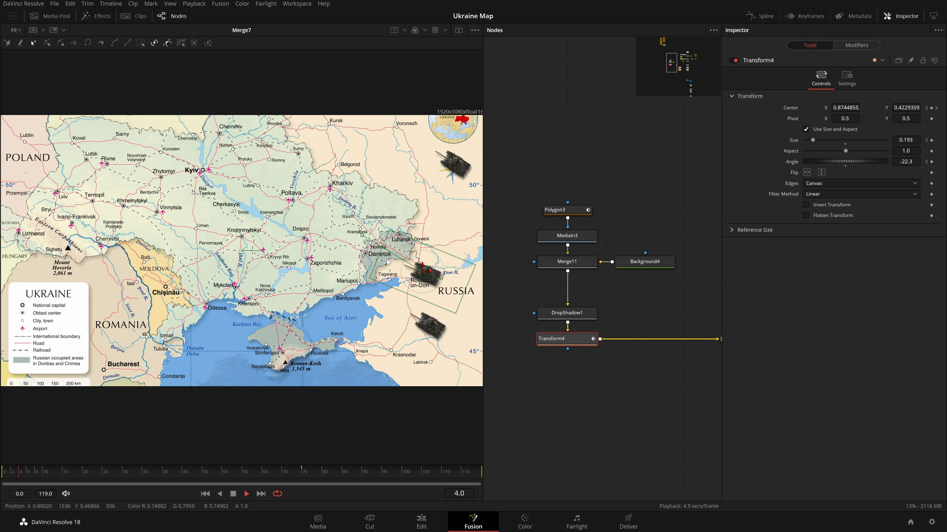
scroll(567, 307, down, 3)
scroll(568, 307, up, 3)
click(560, 359)
scroll(424, 333, down, 2)
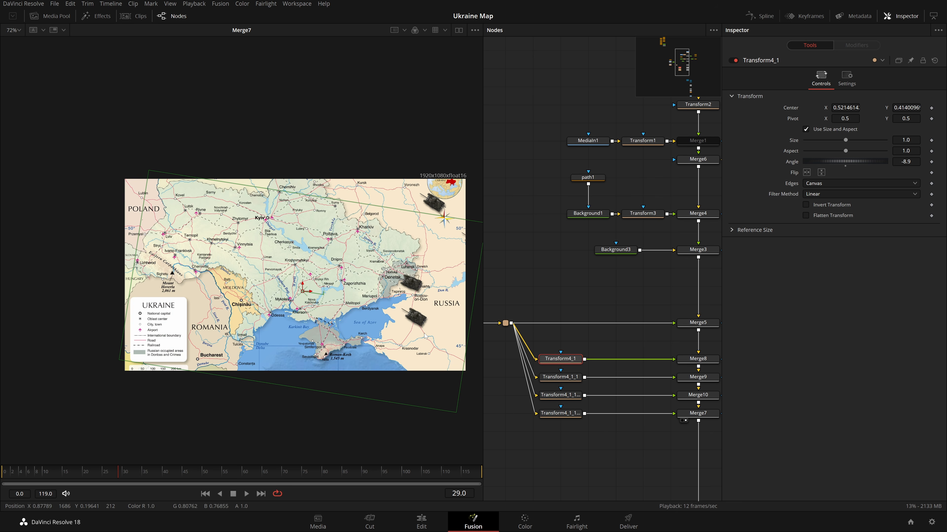
drag(320, 317, 290, 304)
click(559, 378)
drag(367, 214, 327, 239)
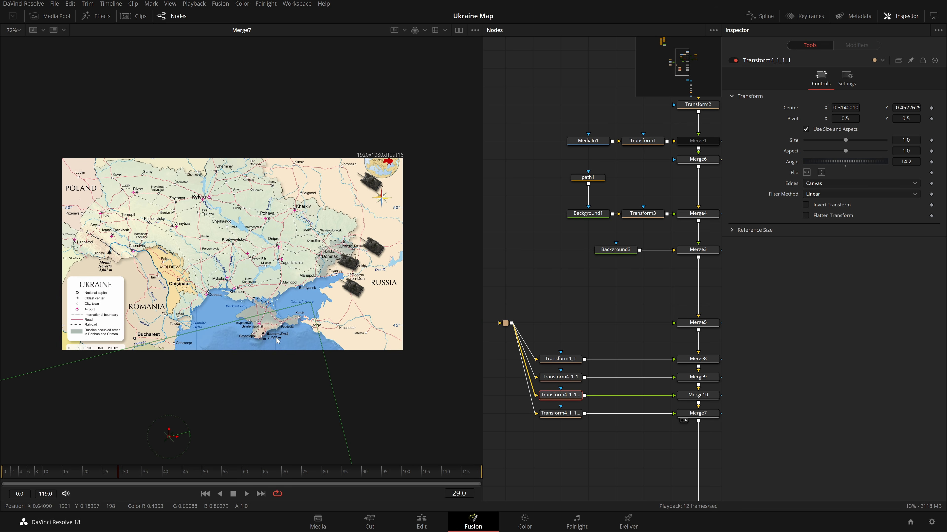
drag(169, 439, 214, 350)
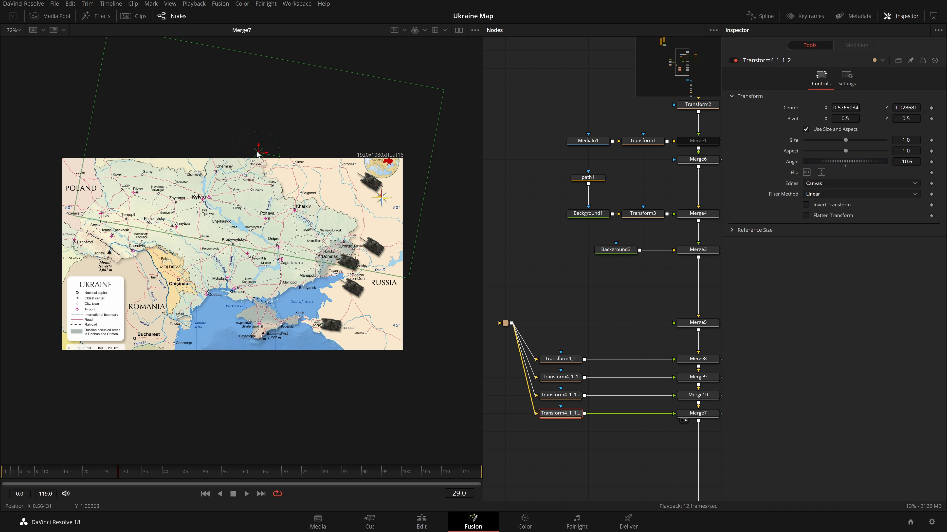
drag(258, 159, 252, 191)
drag(906, 162, 941, 162)
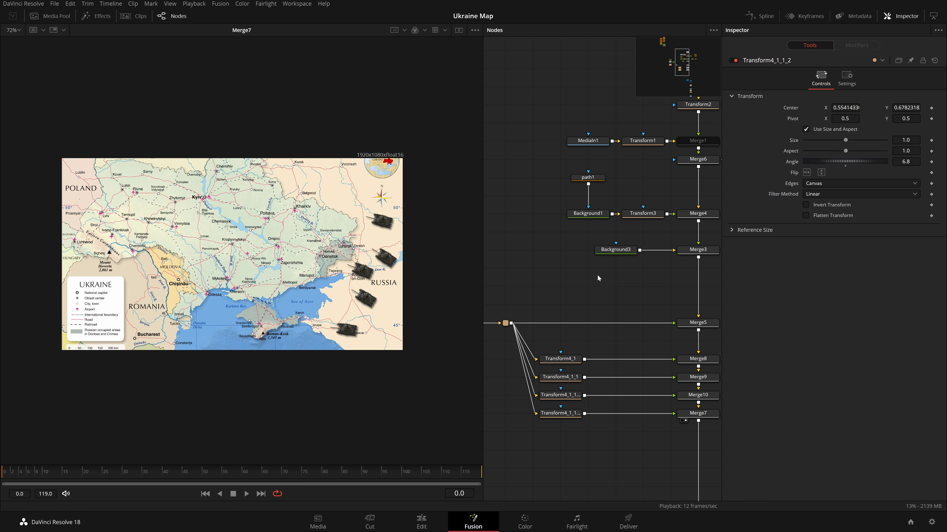
Play back the animation to review the tanks' motion.
key(space)
key(space)
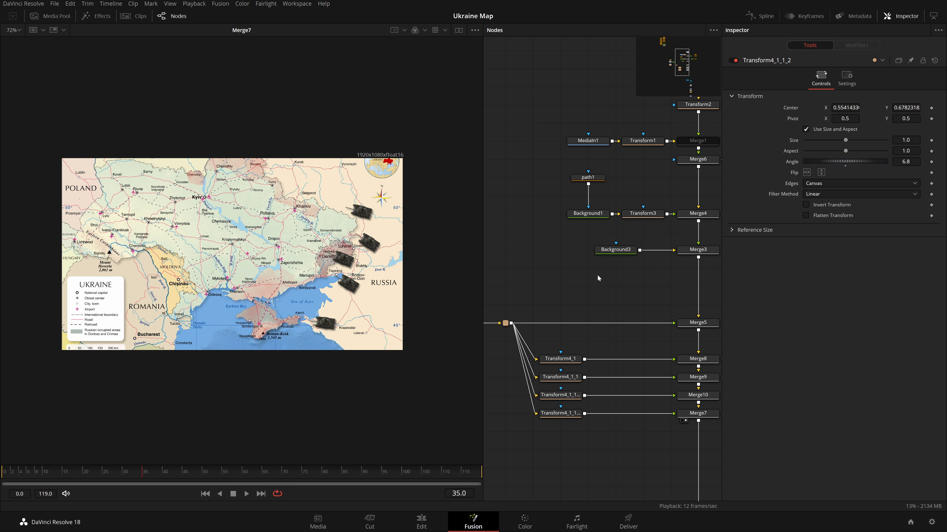
drag(603, 277, 626, 266)
Adjust the main tank's rotation angle at frame 35.
click(632, 332)
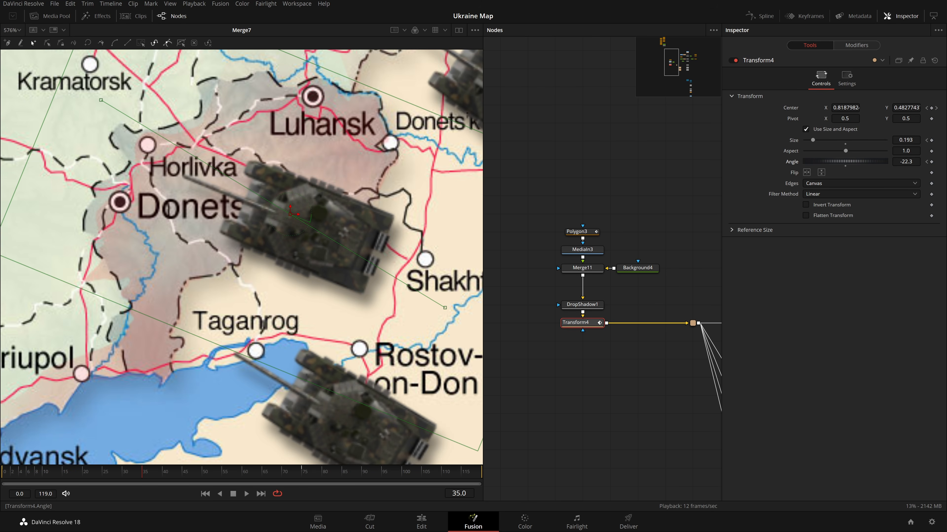
drag(906, 161, 864, 161)
Move the first tank copy at frame 90 further into the occupied area.
drag(579, 351, 421, 321)
click(596, 331)
drag(417, 365, 386, 320)
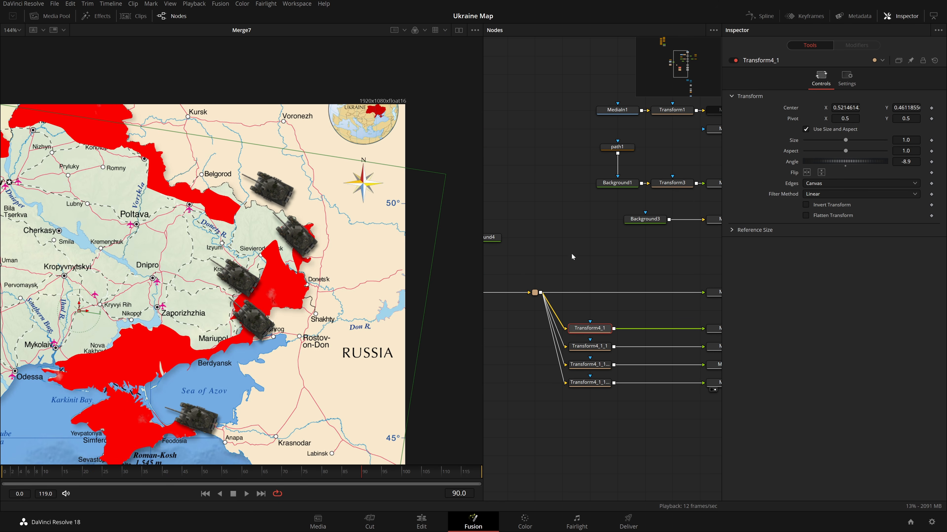
Return to the first frame and set the main tank's angle to -33.5.
key(Home)
key(ctrl+f)
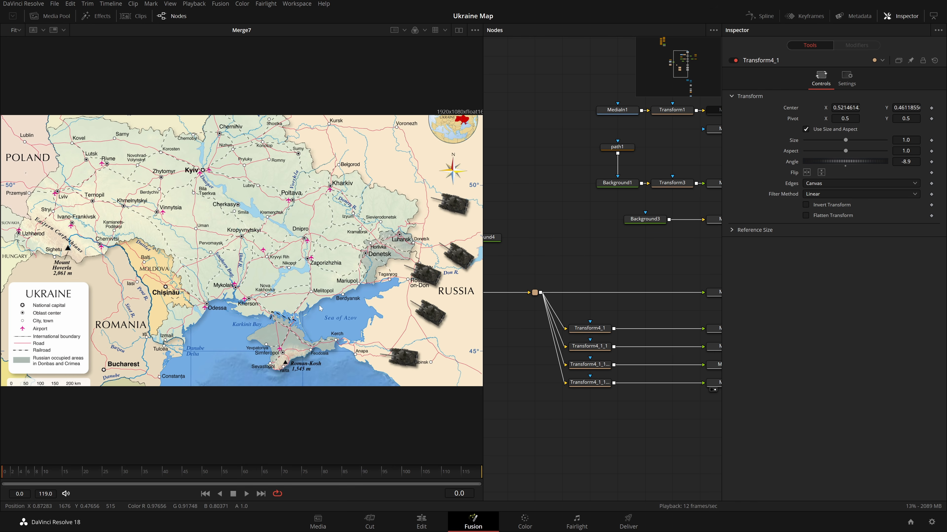
key(space)
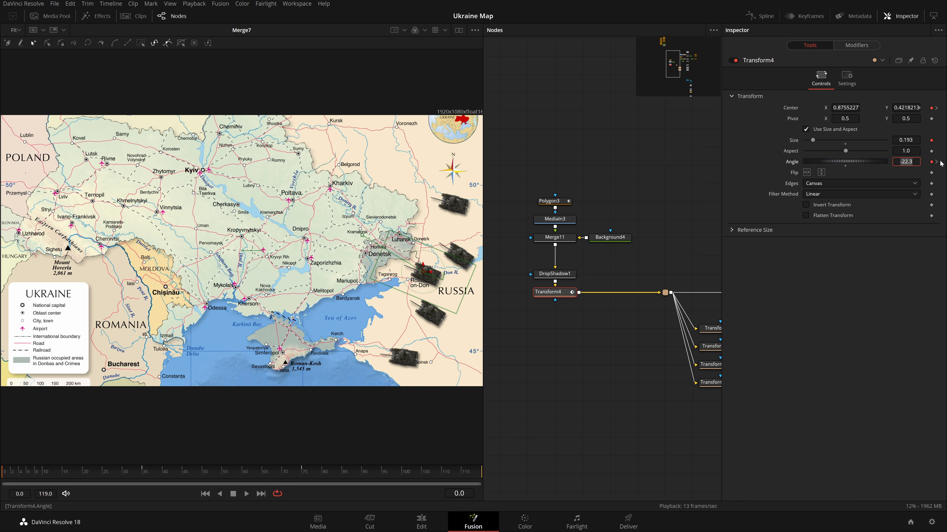
key(Return)
Play back the animation to check the tanks' rotation and paths.
click(613, 344)
key(space)
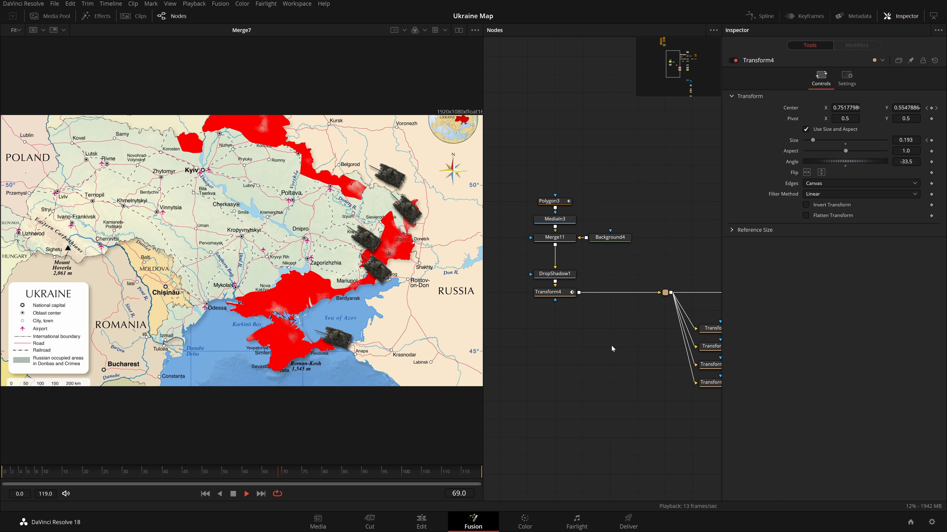
key(space)
Nudge the positions of three tank copies at frame 80.
drag(698, 320, 586, 281)
click(604, 311)
drag(280, 200, 284, 203)
click(608, 326)
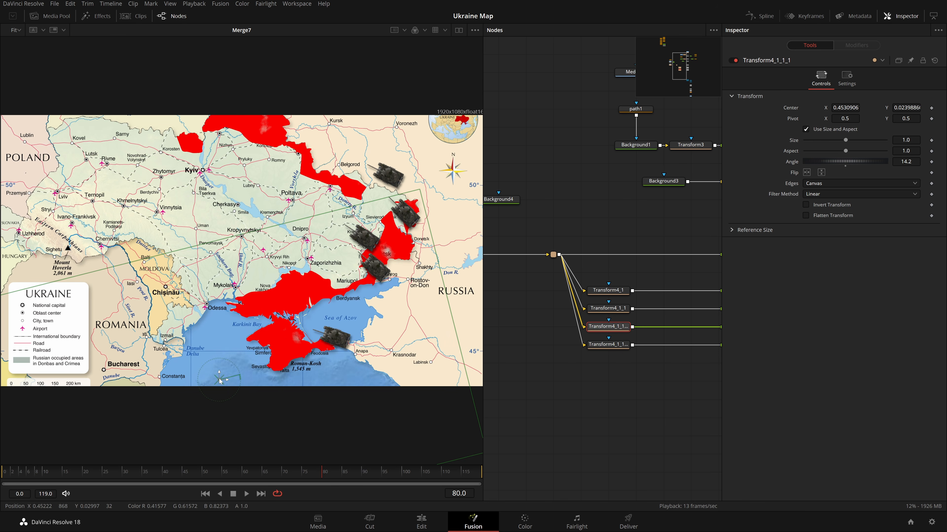
drag(220, 380, 218, 388)
click(609, 344)
drag(263, 216, 264, 218)
Nudge the main tank's position at frame 80 and undo the last change.
scroll(507, 261, left, 2)
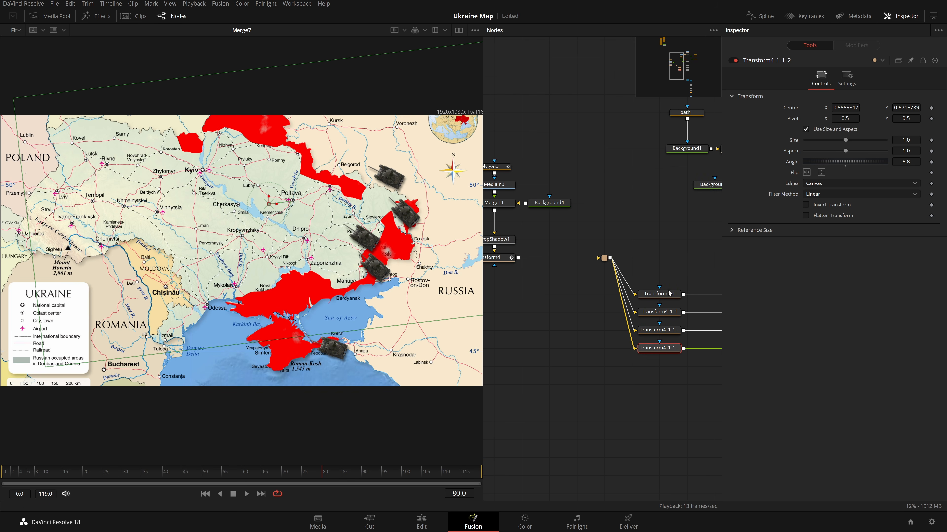
click(507, 260)
mouse_move(360, 239)
mouse_down()
mouse_move(361, 249)
mouse_move(369, 237)
mouse_up()
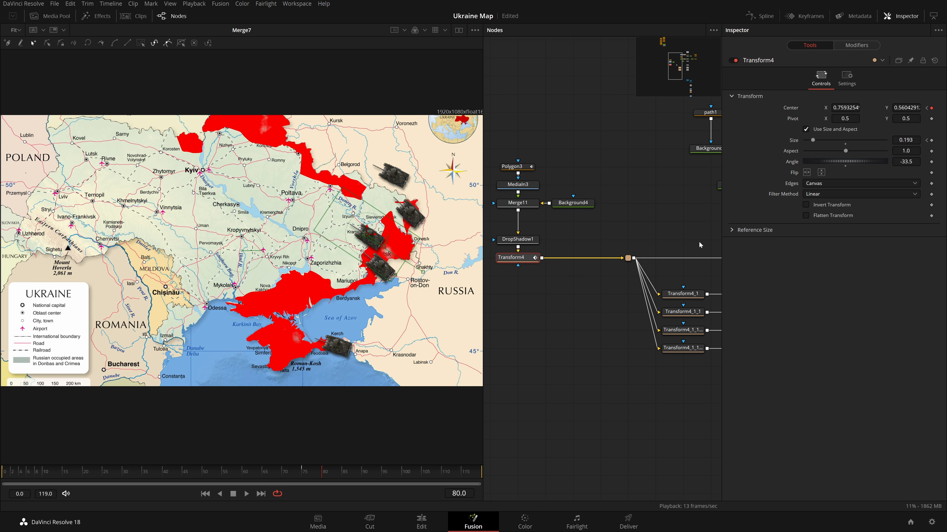
click(682, 347)
key(ctrl+z)
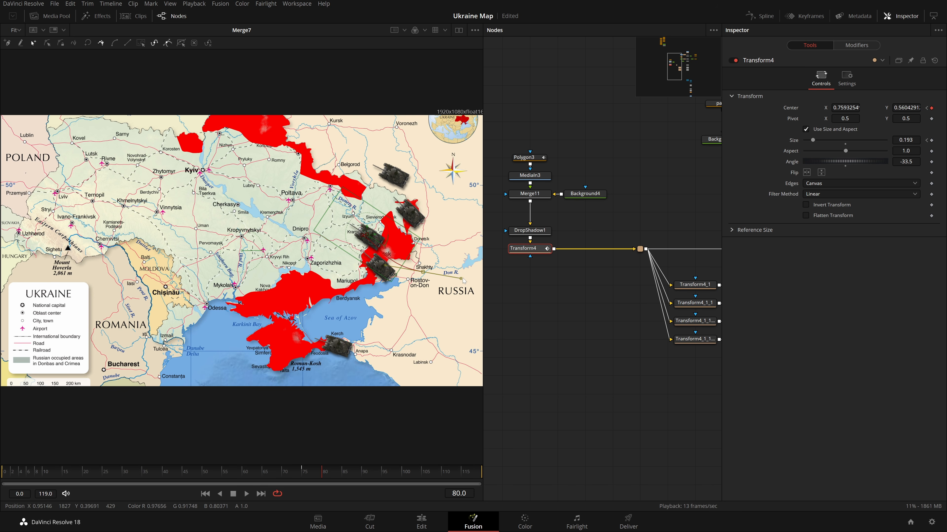
Remove the main tank's center keyframe at frame 80.
scroll(368, 238, up, 5)
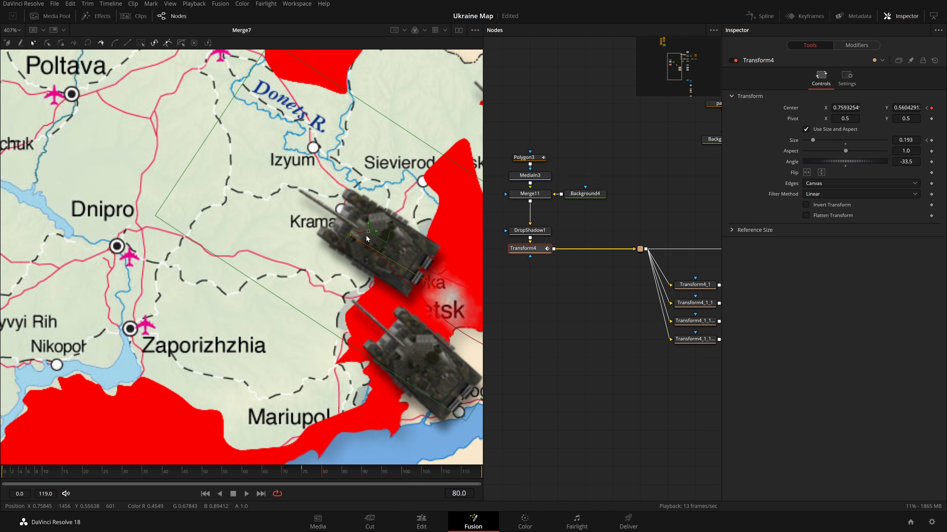
scroll(356, 238, up, 3)
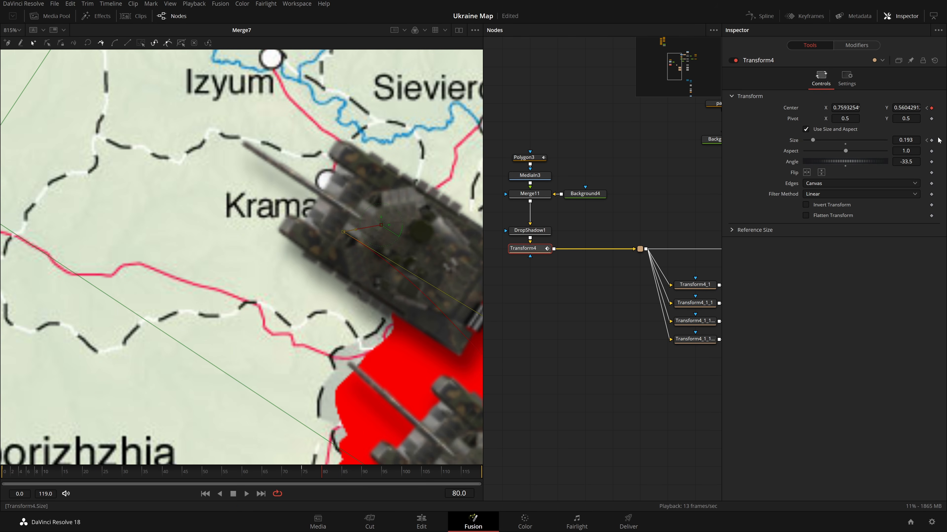
click(927, 108)
click(935, 109)
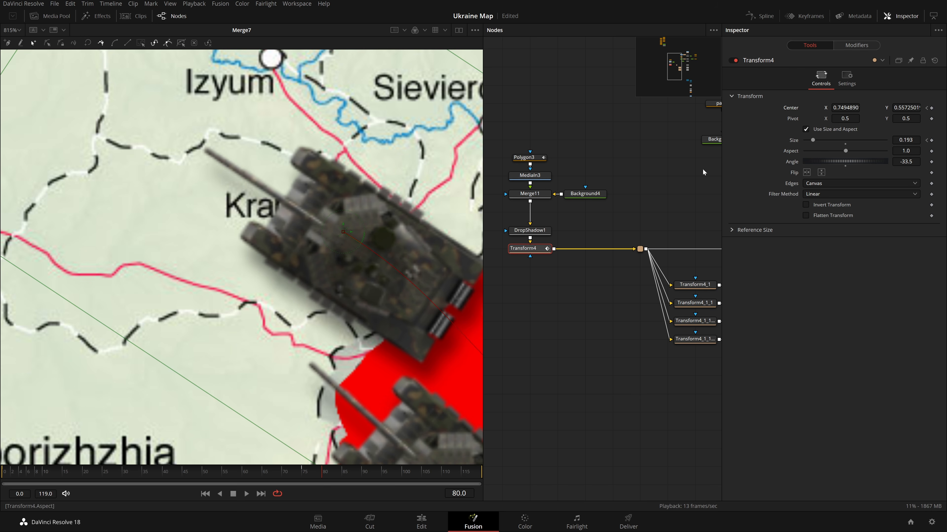
Play back the animation to review the main tank's path.
scroll(420, 217, down, 3)
drag(420, 217, 346, 261)
key(ctrl+f)
click(559, 324)
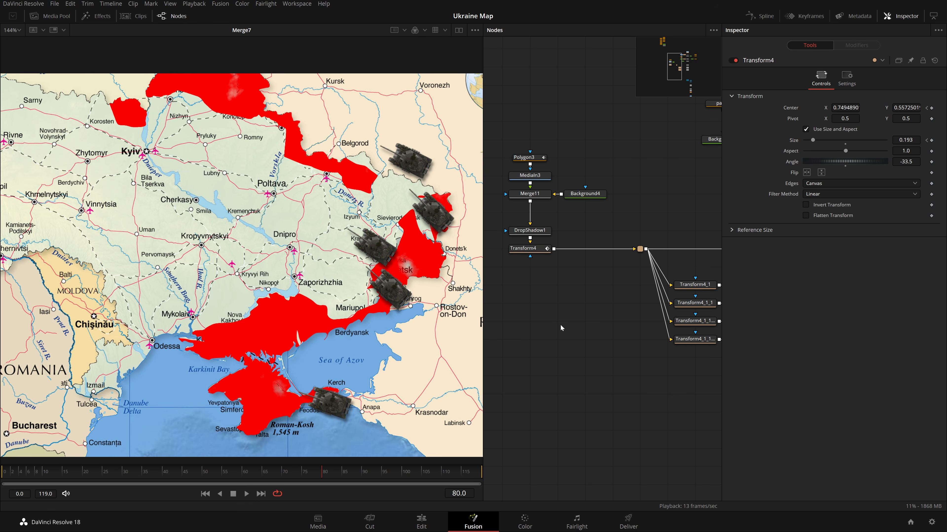
key(space)
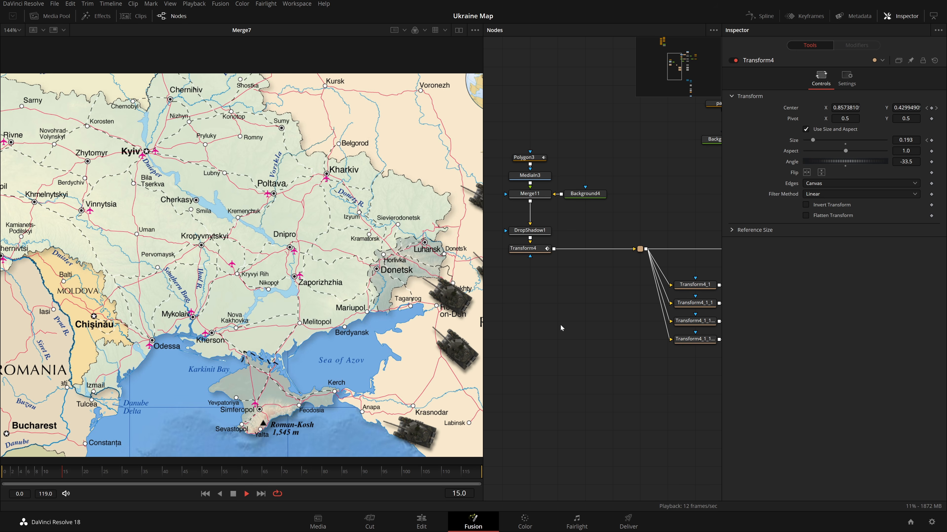
click(540, 254)
key(space)
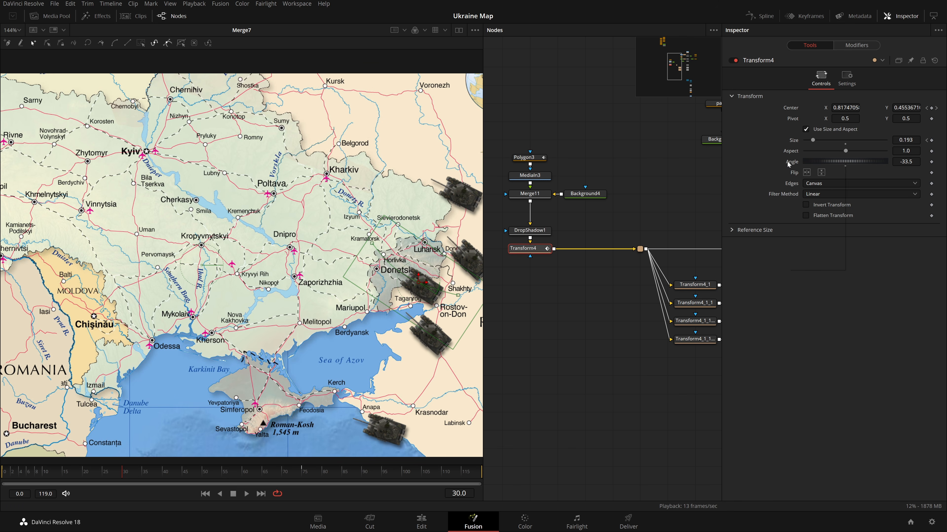
Connect the main tank's angle to a Transform4 parameter.
right_click(787, 161)
mouse_move(825, 209)
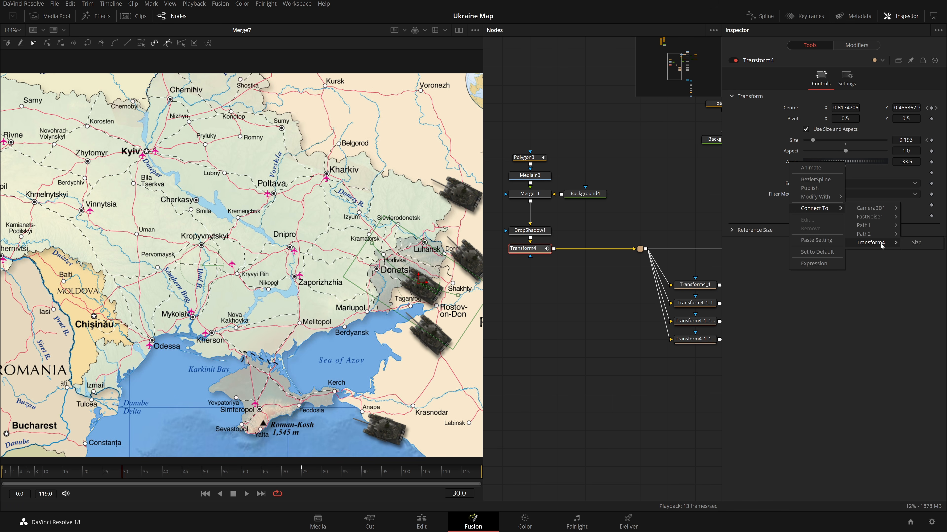
click(870, 330)
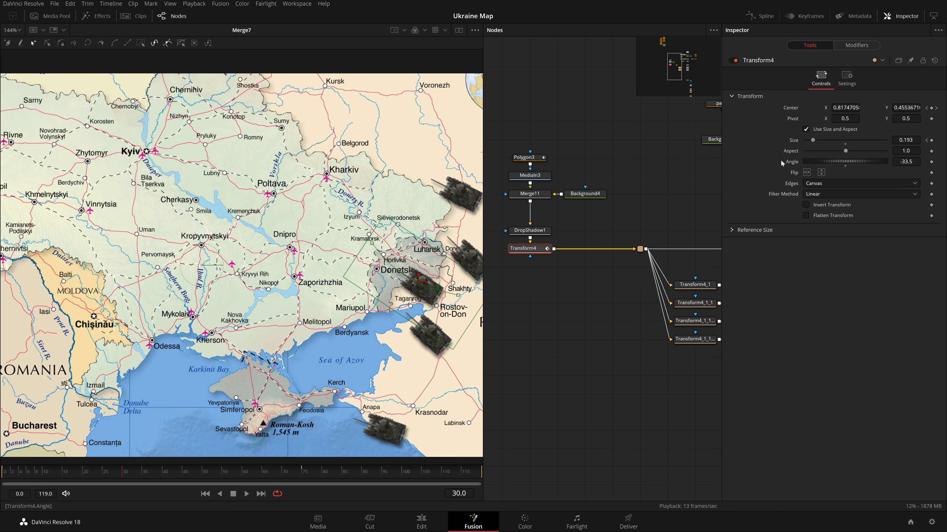
Open the path modifier driving the main tank's center.
right_click(792, 108)
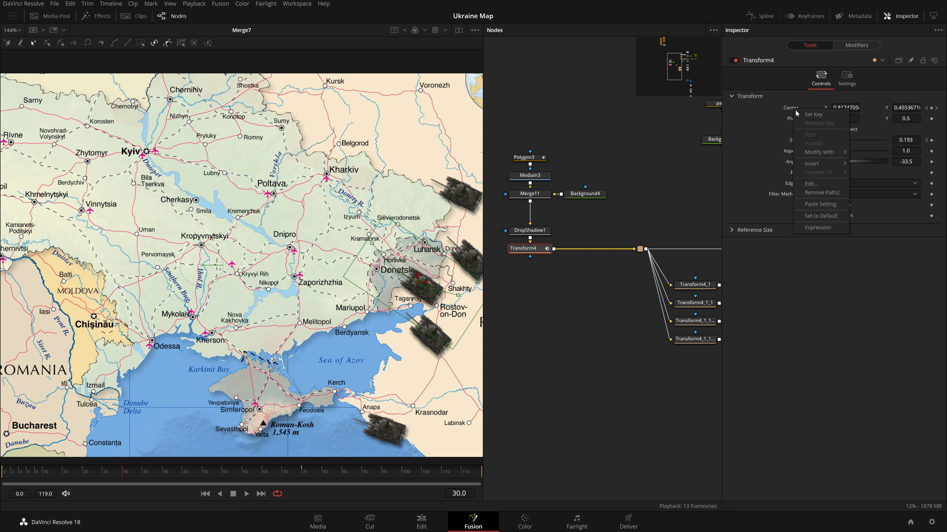
right_click(785, 107)
click(816, 194)
click(852, 45)
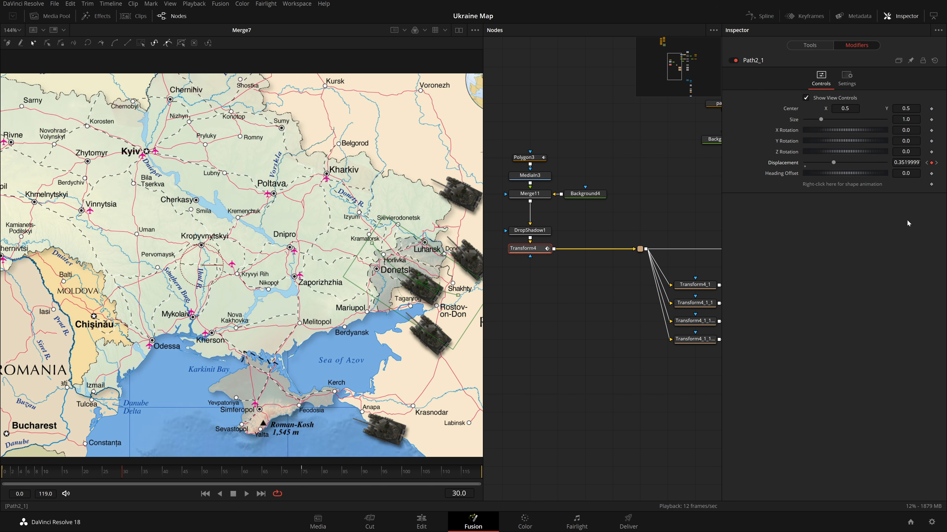
Step to the path's displacement keyframe and play back the animation.
click(927, 163)
key(space)
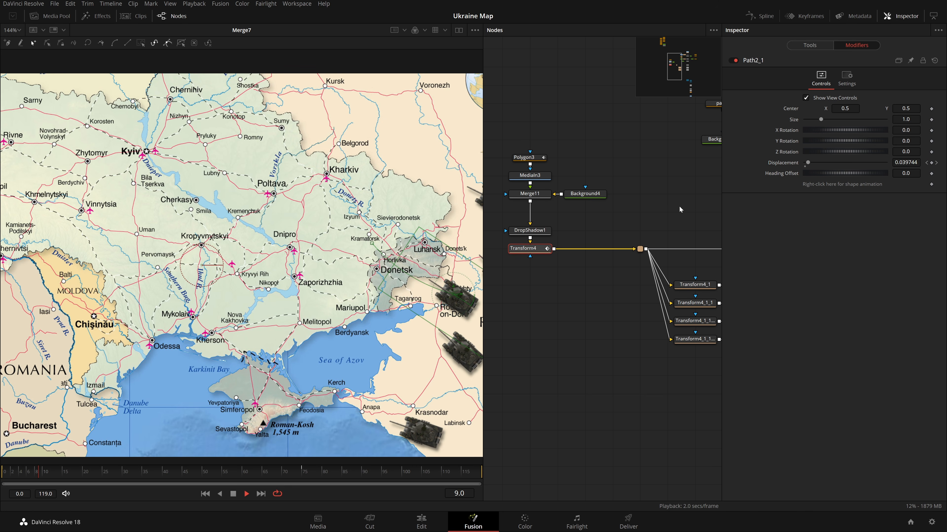
click(639, 204)
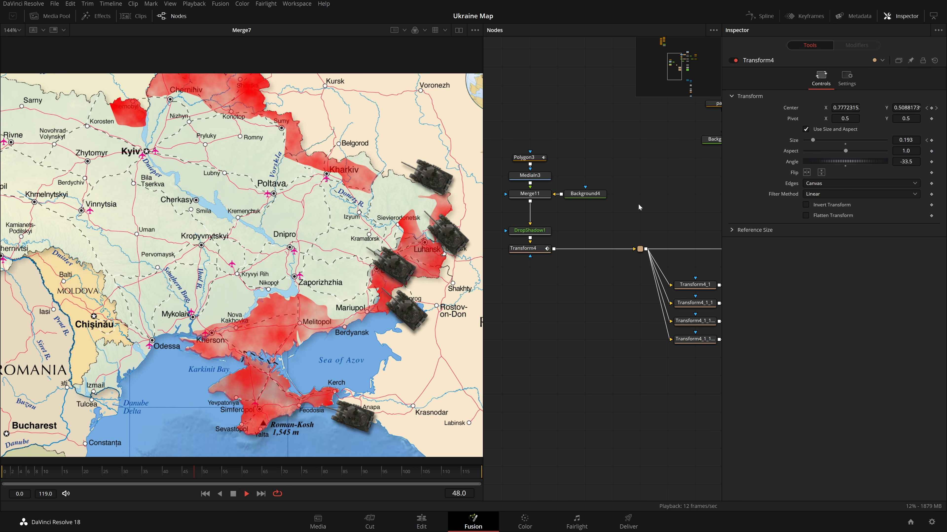
key(space)
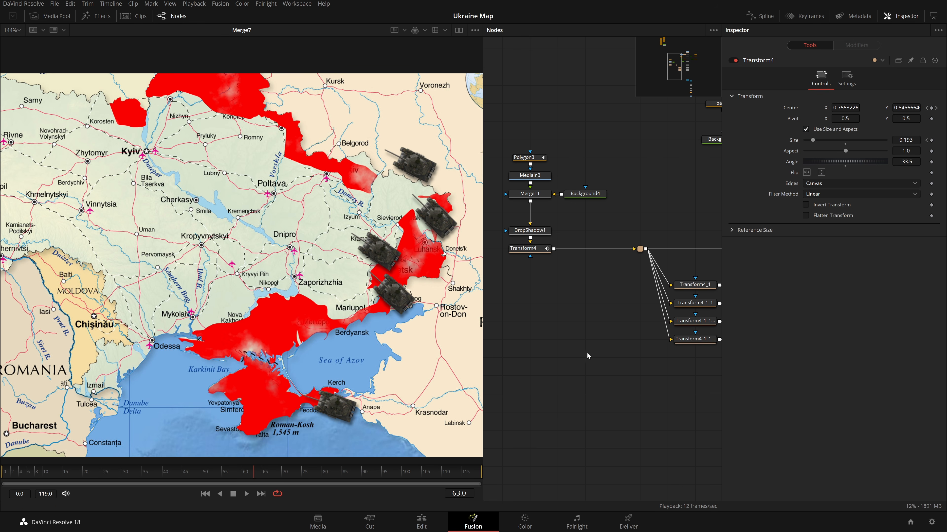
Connect the main tank's angle to the Path2_1 path's Heading.
click(543, 248)
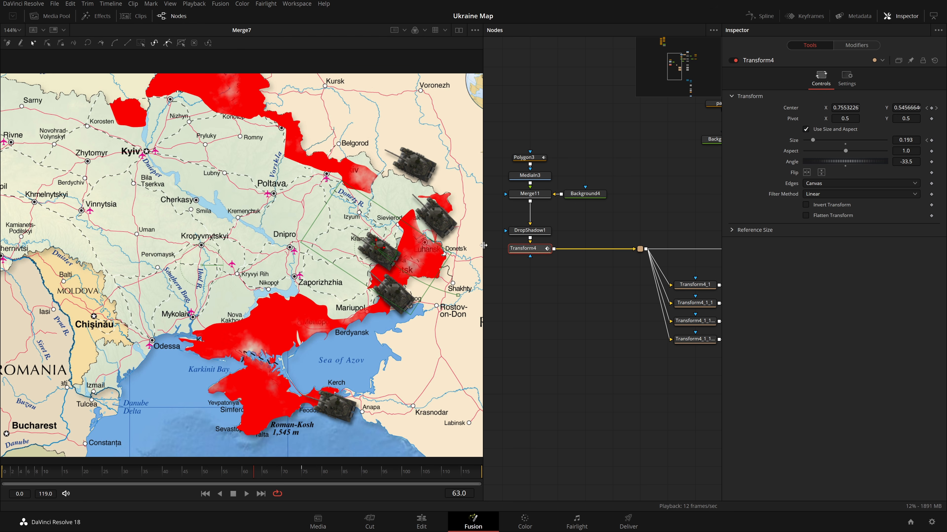
right_click(796, 166)
mouse_move(848, 212)
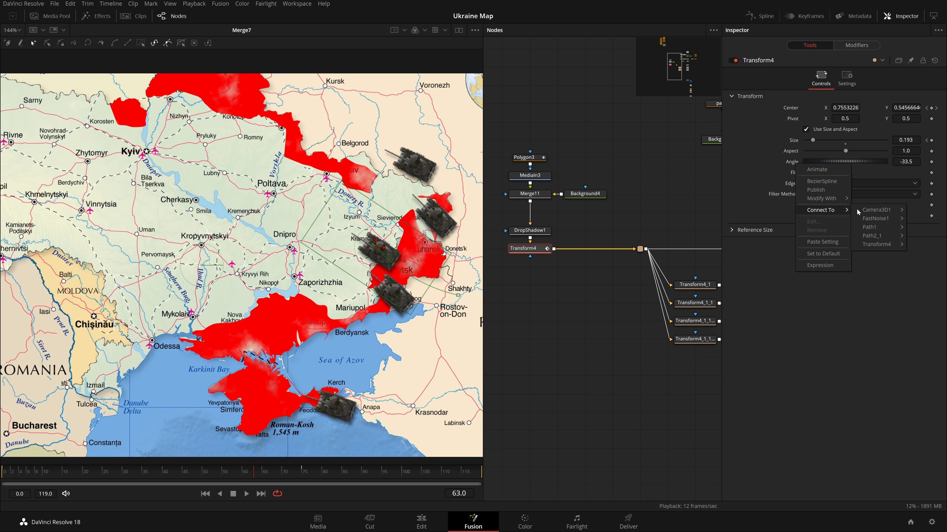
mouse_move(887, 239)
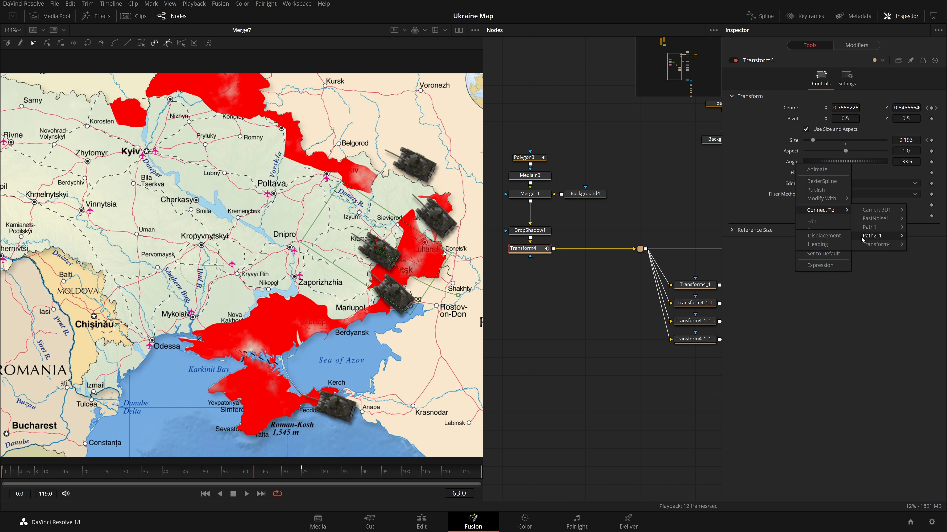
click(817, 245)
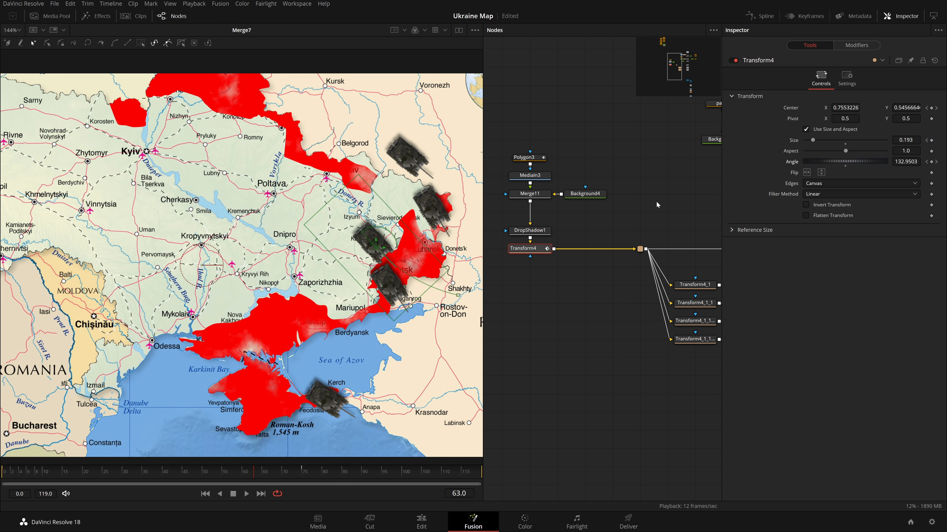
Flip the main tank horizontally and play back the animation.
key(space)
key(space)
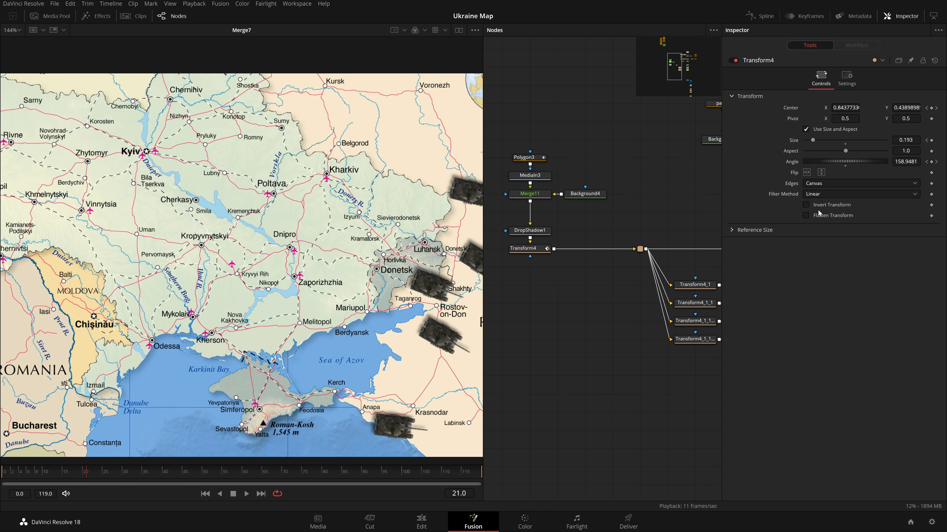
click(807, 172)
key(space)
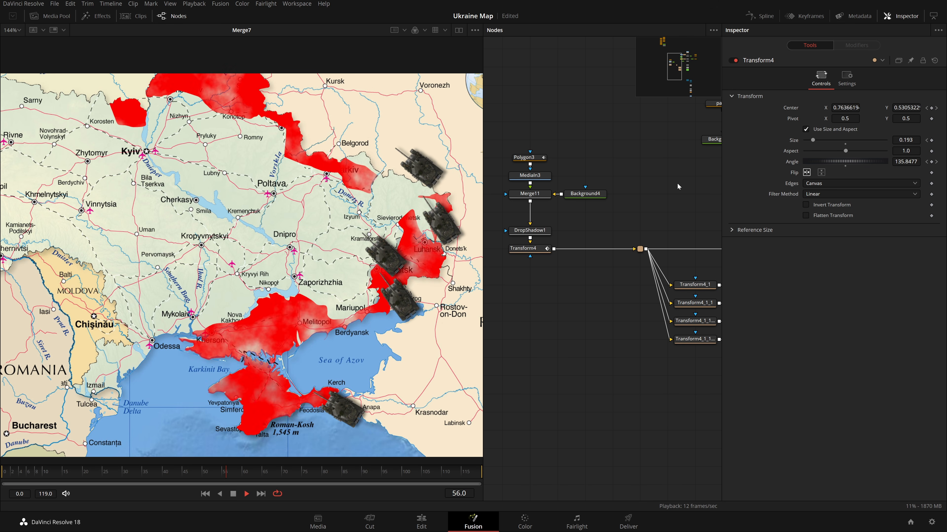
At frame 75, move the main tank's path point slightly downward near Kramatorsk.
key(space)
drag(658, 220, 650, 221)
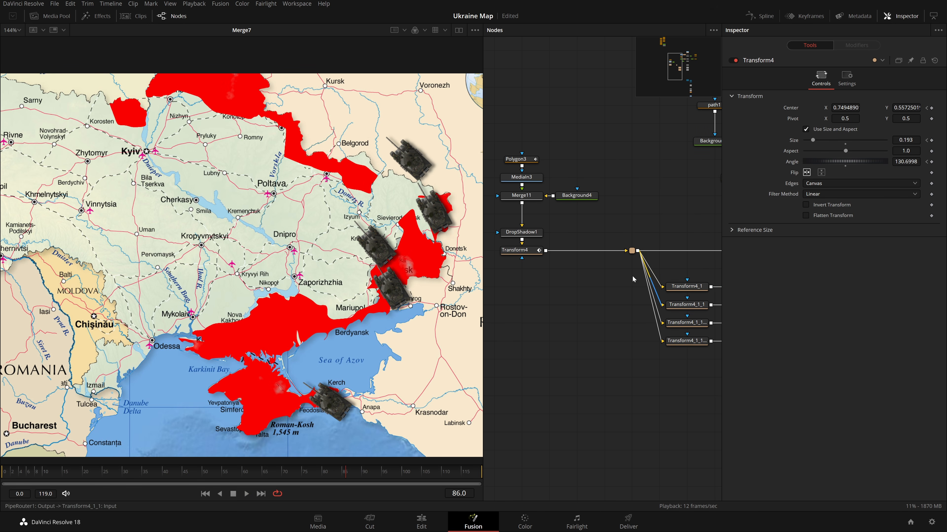
click(518, 251)
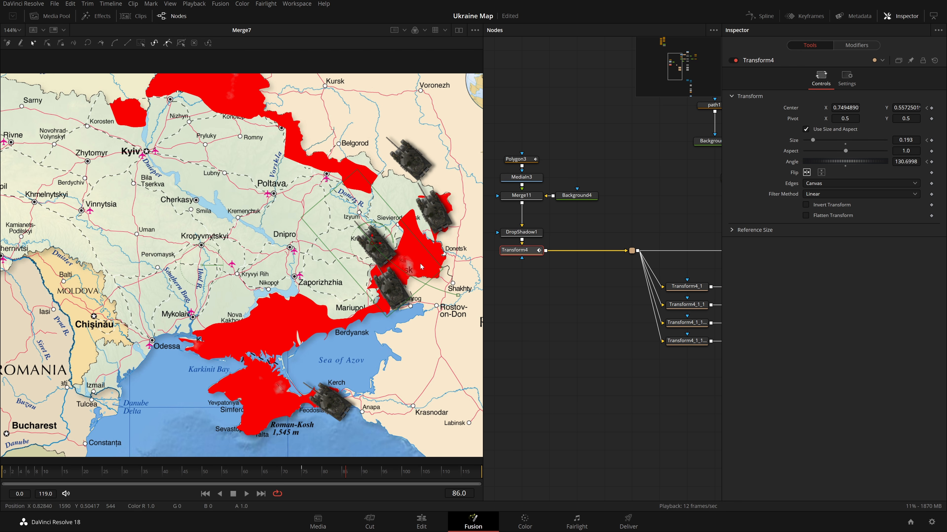
drag(444, 255, 405, 257)
scroll(405, 257, up, 2)
mouse_move(260, 235)
mouse_down()
mouse_move(253, 245)
mouse_move(260, 238)
mouse_up()
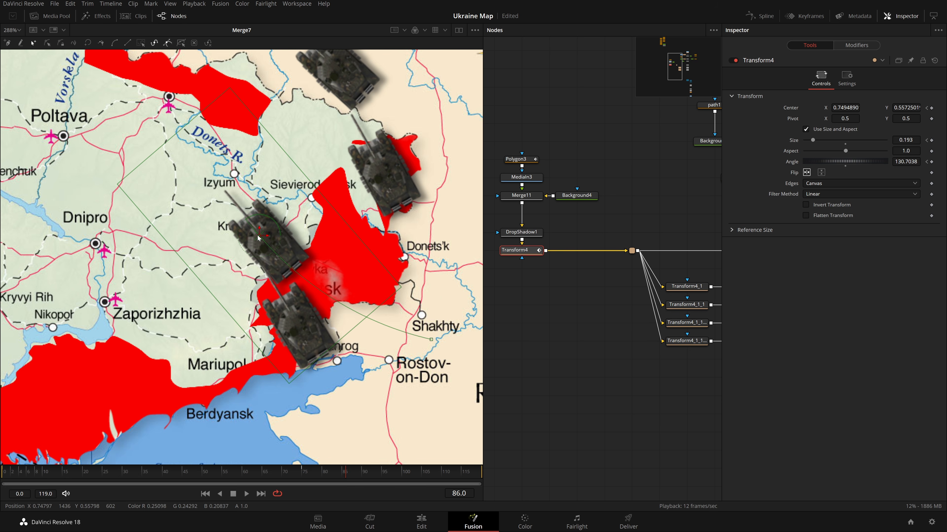
drag(321, 472, 303, 476)
scroll(240, 248, up, 1)
scroll(240, 250, down, 2)
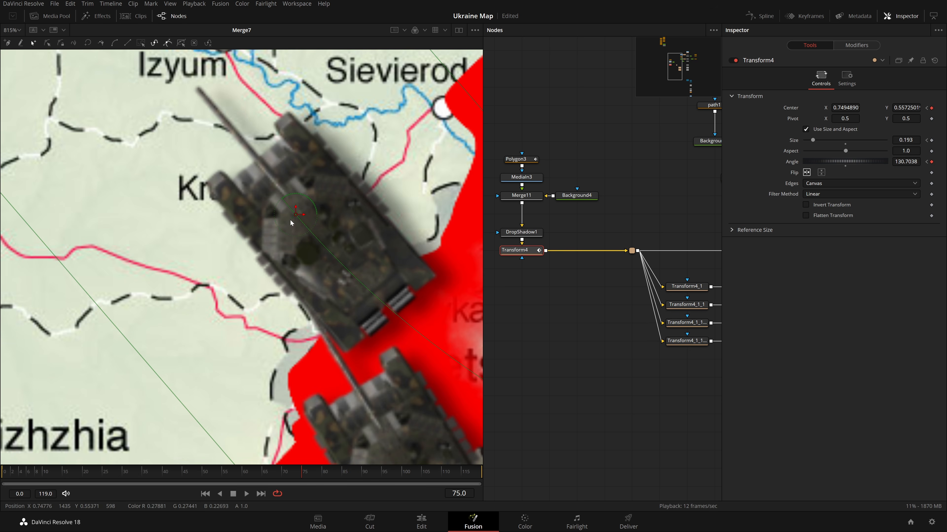
drag(292, 236, 290, 247)
Drag the path's curve handle near Kramatorsk to reorient the tank's heading.
scroll(294, 242, up, 2)
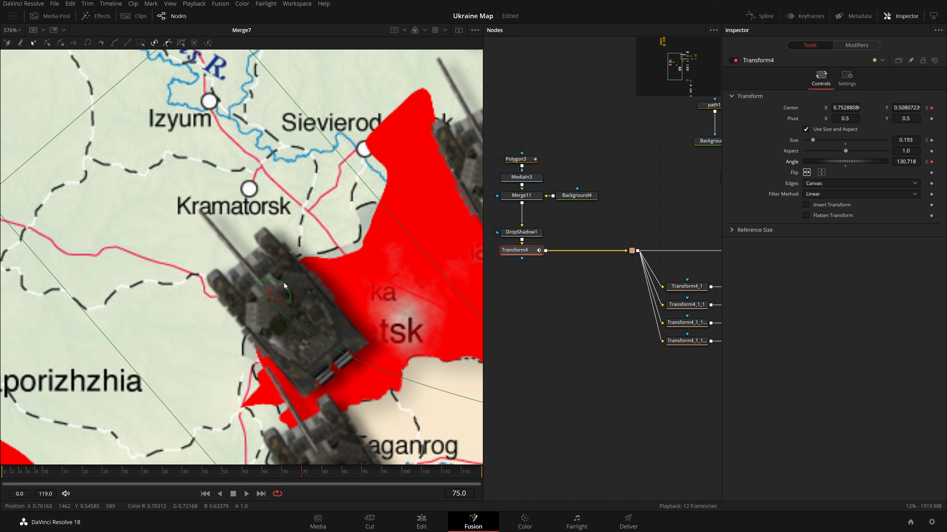
scroll(304, 293, down, 1)
drag(453, 367, 404, 321)
scroll(200, 240, up, 2)
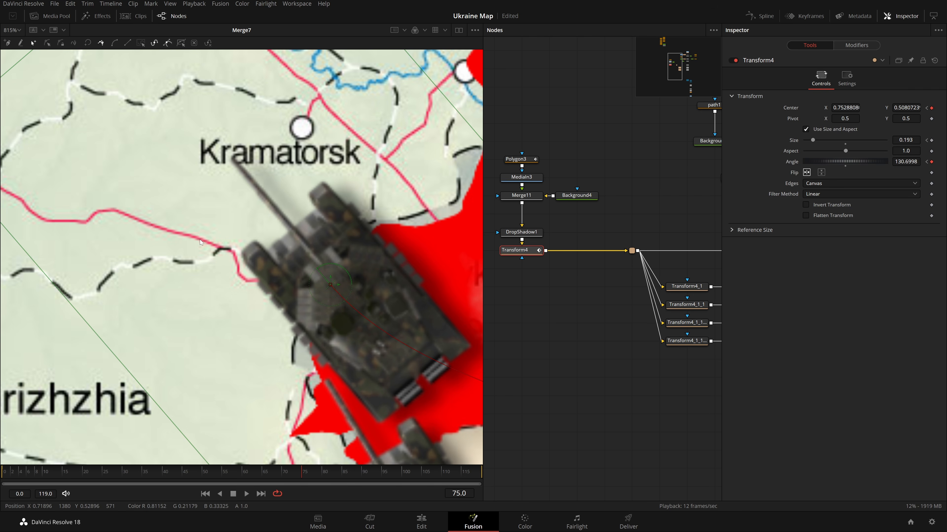
scroll(330, 286, down, 2)
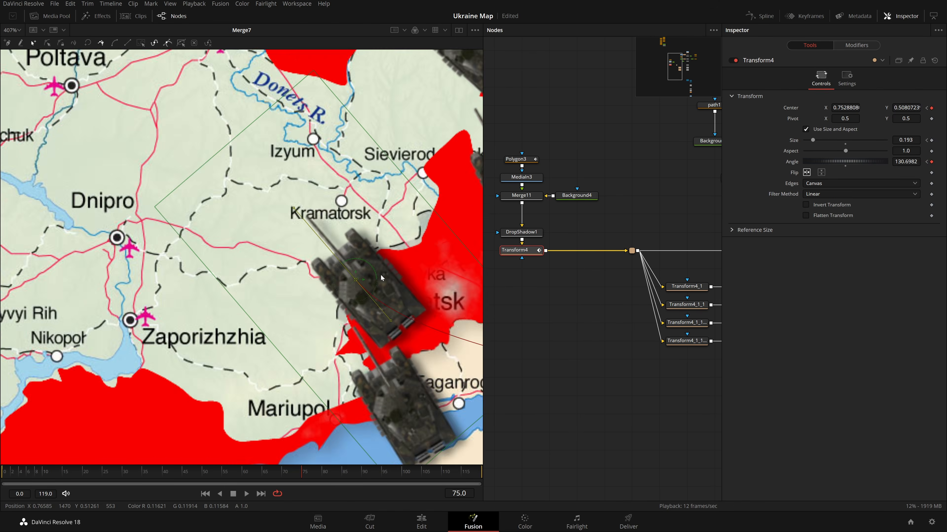
drag(332, 266, 407, 294)
scroll(407, 294, down, 1)
click(591, 356)
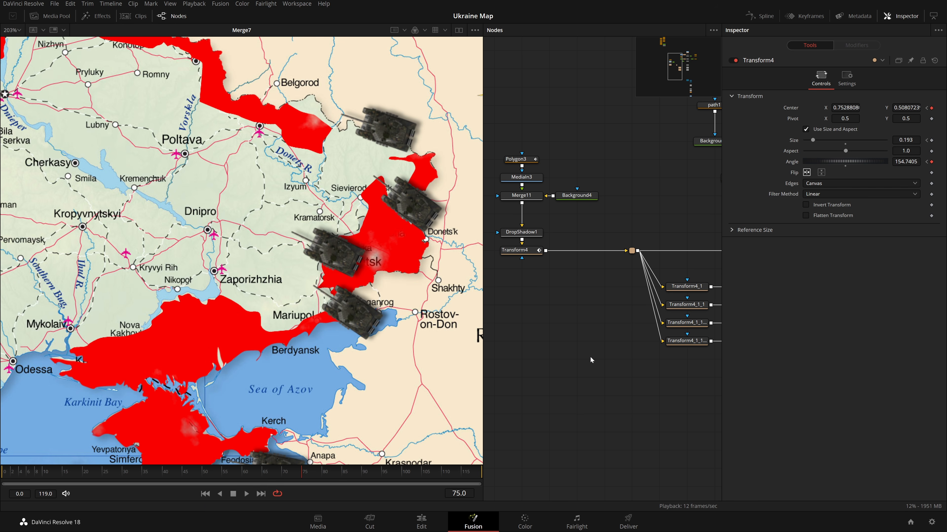
Display the main tank's size, center displacement and angle curves in the Spline editor.
key(Home)
key(ctrl+f)
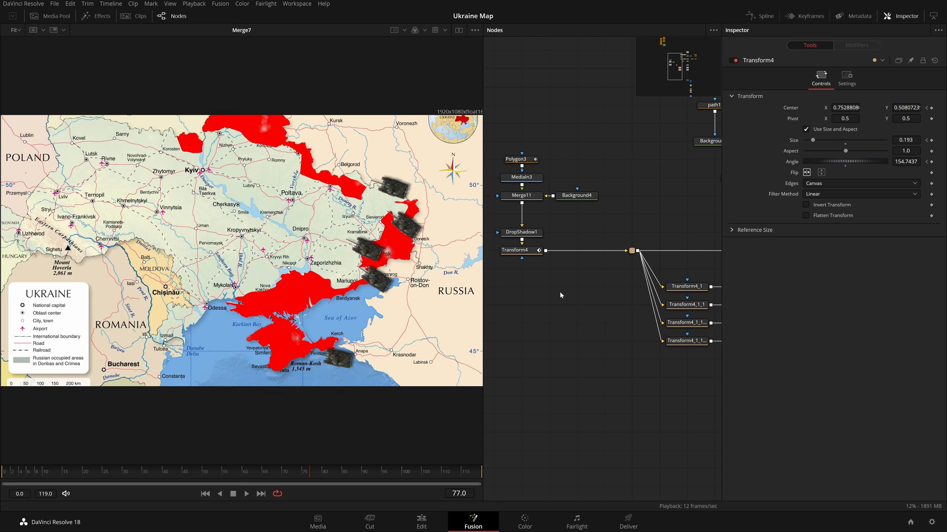
click(524, 250)
click(771, 19)
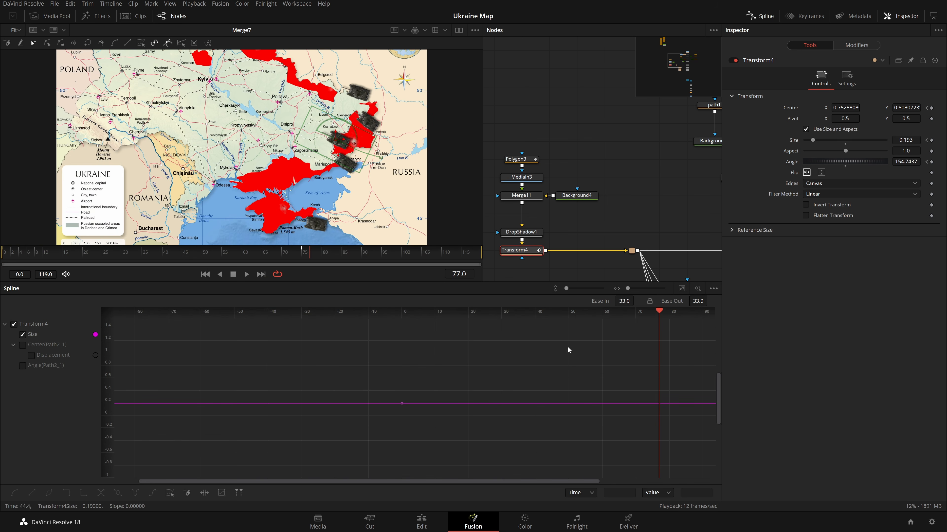
scroll(556, 378, down, 3)
click(22, 345)
click(22, 366)
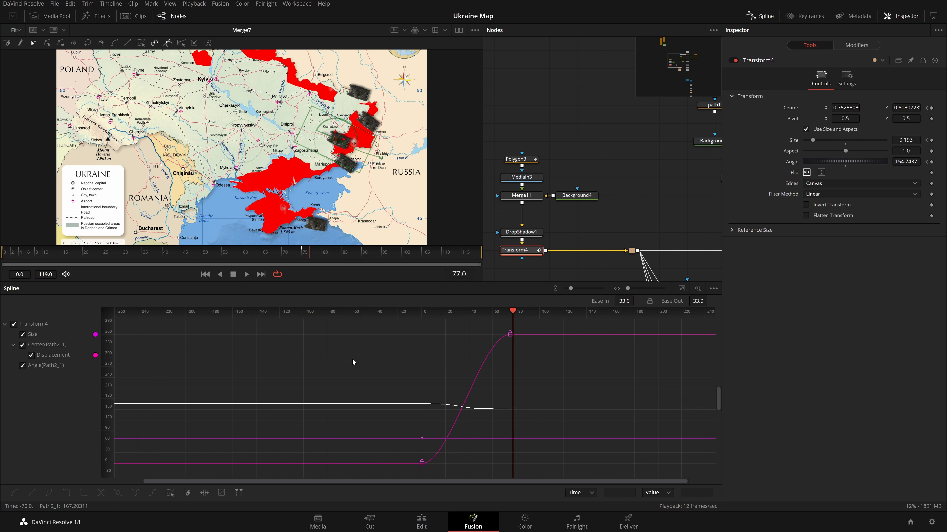
key(ctrl+a)
click(759, 16)
Play back the final composited output through the 3D camera.
drag(673, 484, 463, 250)
drag(600, 358, 639, 266)
click(515, 339)
key(space)
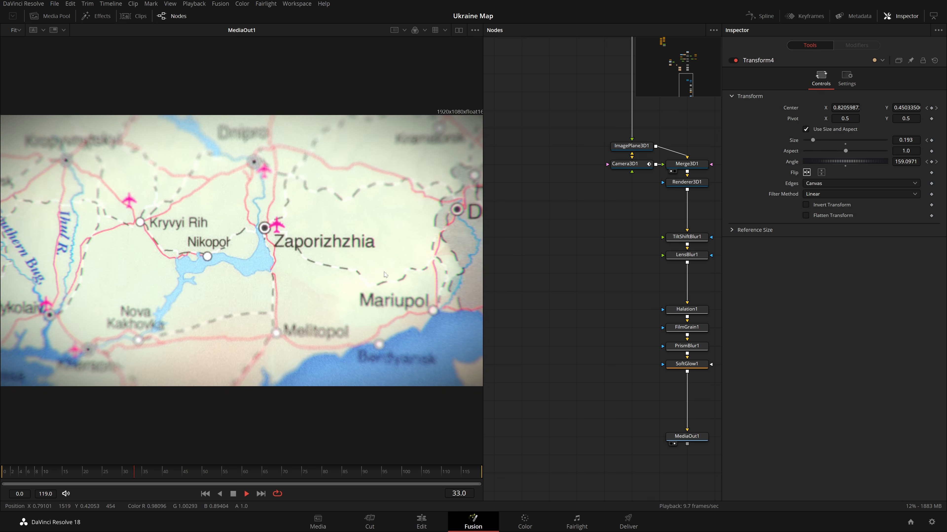
drag(643, 171, 597, 186)
key(space)
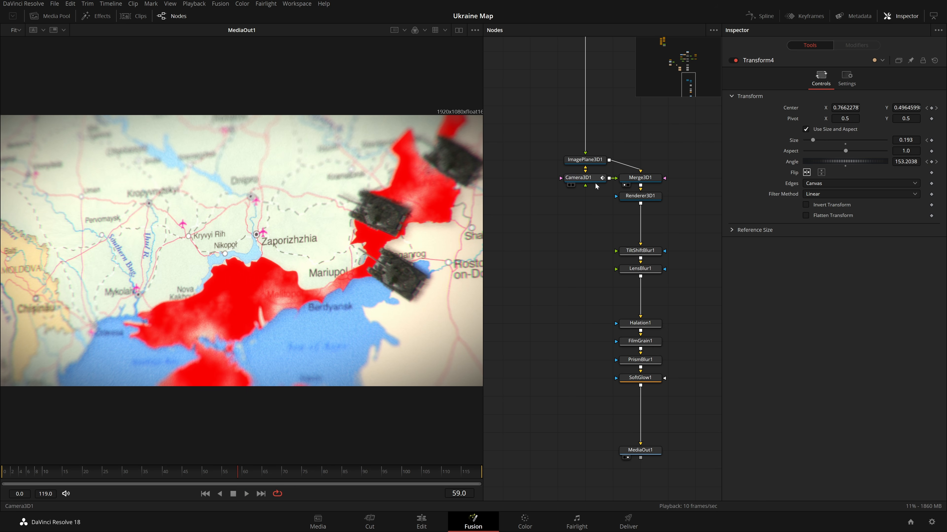
Select the camera, view the 3D merge scene at frame 0, and move the camera's target there; save the project.
click(597, 180)
click(623, 185)
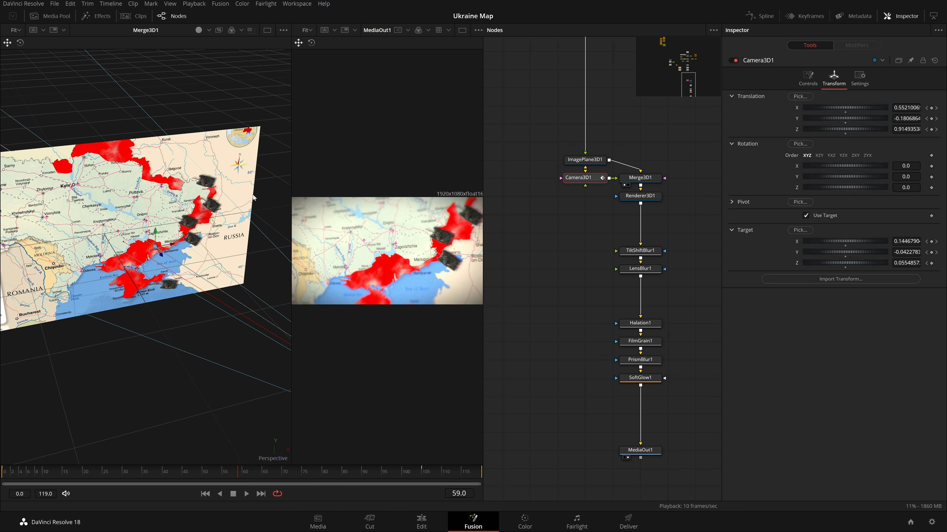
drag(253, 198, 214, 258)
key(Home)
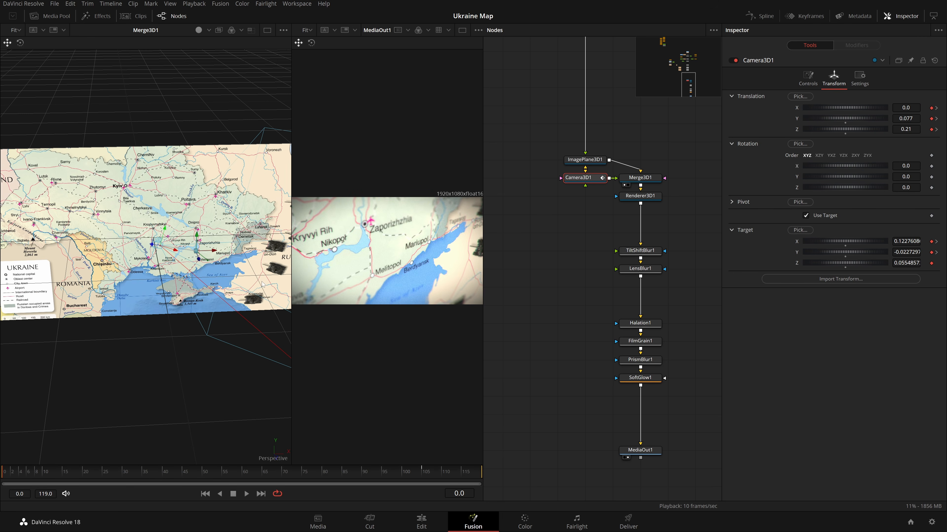
drag(199, 256, 187, 221)
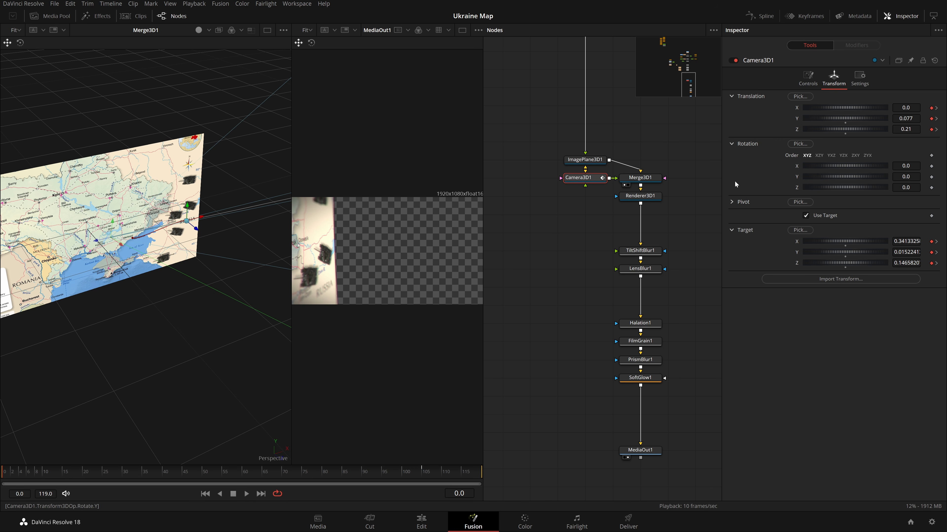
scroll(263, 218, up, 4)
drag(248, 246, 212, 267)
scroll(232, 282, down, 3)
scroll(234, 277, up, 5)
key(ctrl+s)
drag(184, 238, 267, 285)
scroll(212, 269, down, 4)
Adjust the camera target's X and Z values, setting Z to 0.
drag(907, 241, 943, 241)
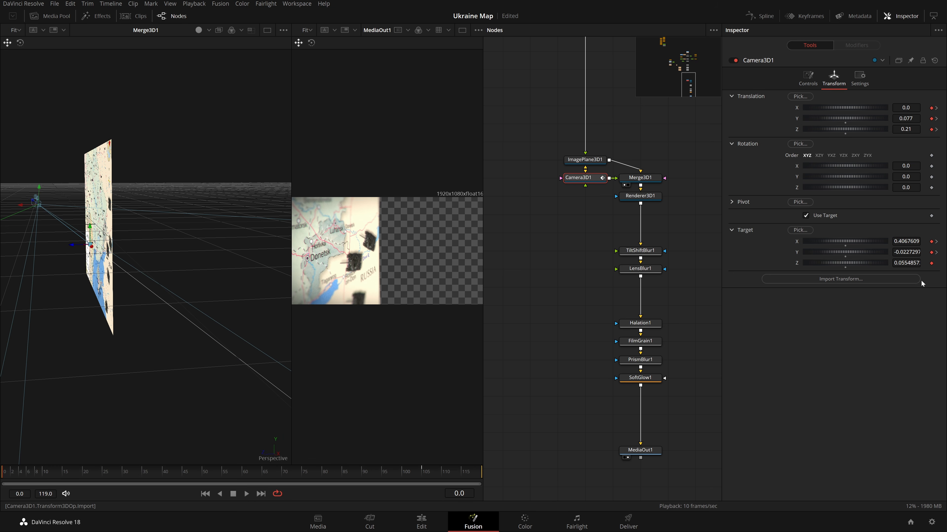
drag(844, 263, 835, 263)
scroll(127, 244, up, 5)
drag(101, 255, 187, 203)
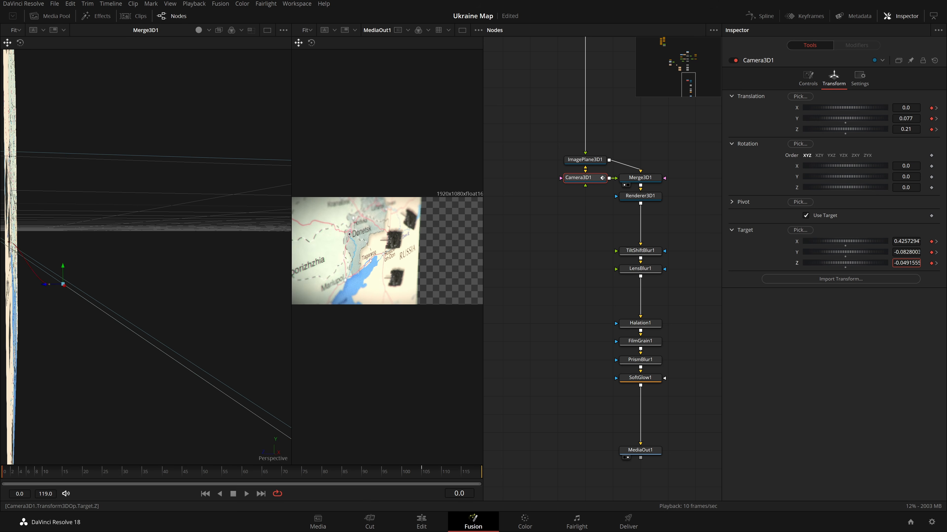
drag(845, 263, 854, 263)
click(845, 267)
scroll(187, 321, down, 4)
drag(169, 320, 220, 315)
scroll(184, 288, down, 4)
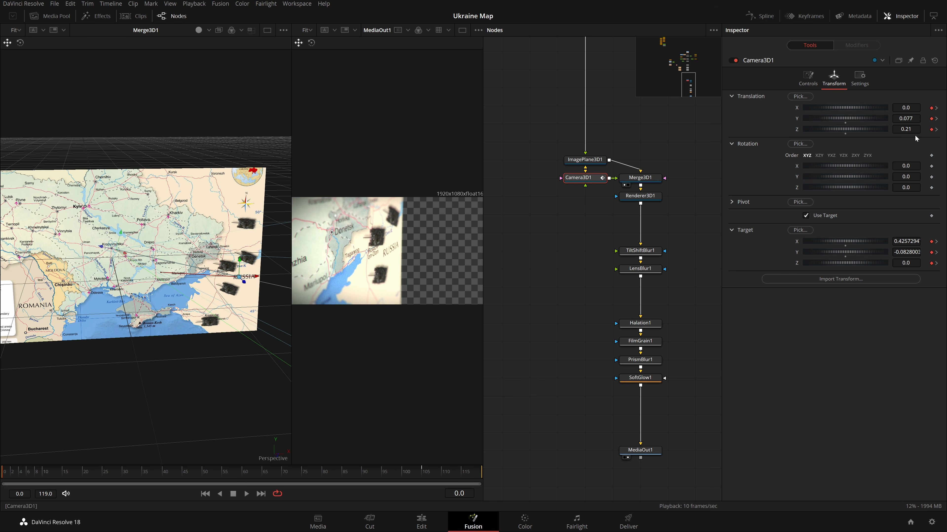
Shift the camera's starting translation to about X 0.684 and Y -0.05, and play back the shot.
mouse_move(844, 118)
mouse_down()
mouse_move(793, 118)
mouse_move(842, 128)
mouse_up()
drag(290, 200, 140, 199)
drag(844, 108, 867, 108)
mouse_move(844, 118)
mouse_down()
mouse_move(833, 128)
mouse_move(849, 129)
mouse_move(849, 108)
mouse_up()
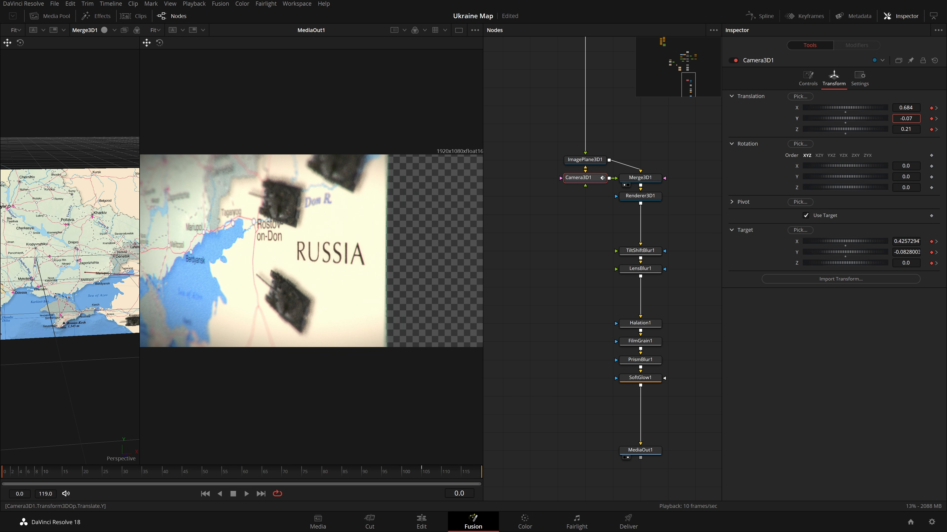
drag(844, 118, 847, 118)
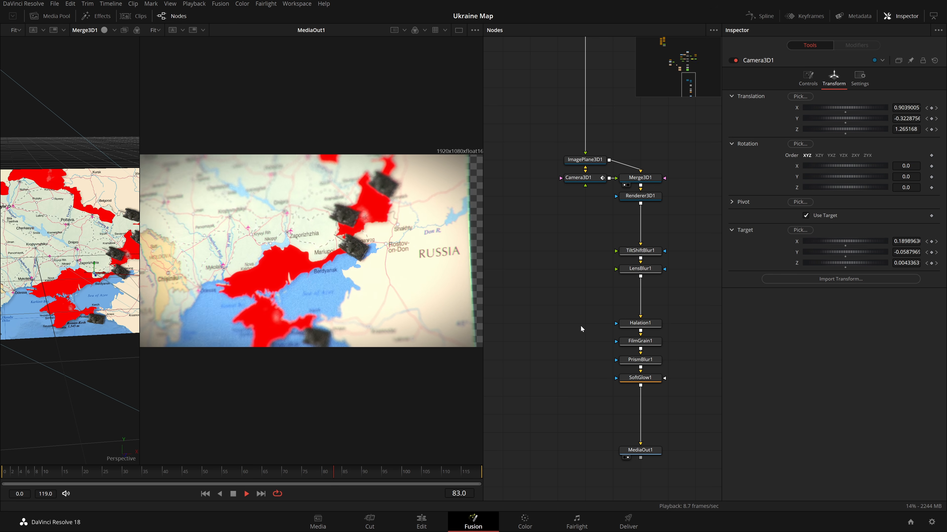
key(space)
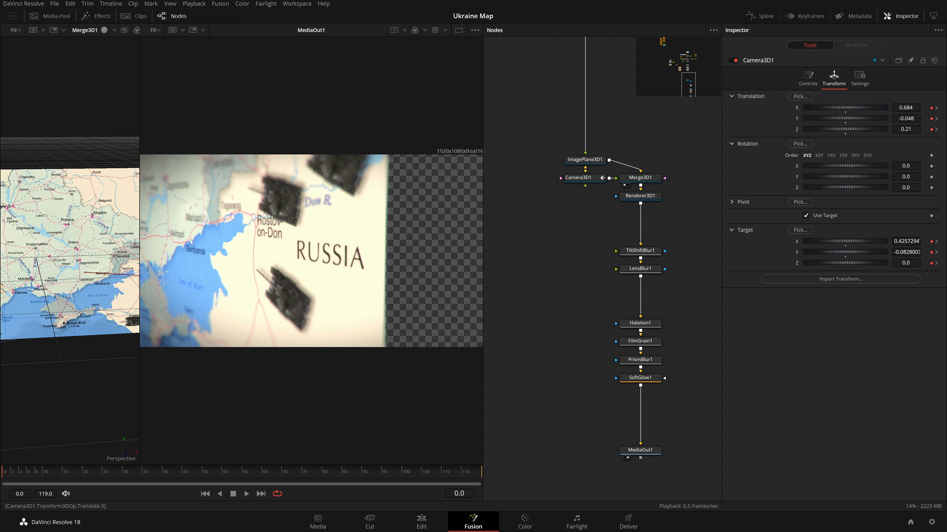
Set the camera's starting translation to about X 0.562, Y 0.08 and Z 0.37.
drag(905, 107, 864, 108)
mouse_move(906, 118)
mouse_down()
mouse_move(894, 119)
mouse_move(921, 129)
mouse_up()
text(0.08)
key(Return)
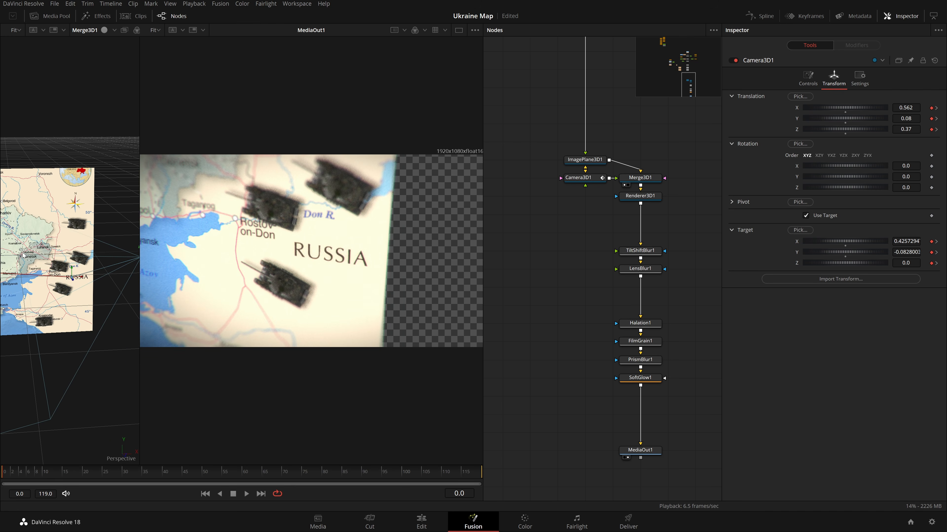
Move the camera target toward Rostov-on-Don and lower the camera's Y translation to -0.102.
scroll(23, 255, up, 5)
drag(85, 333, 2, 355)
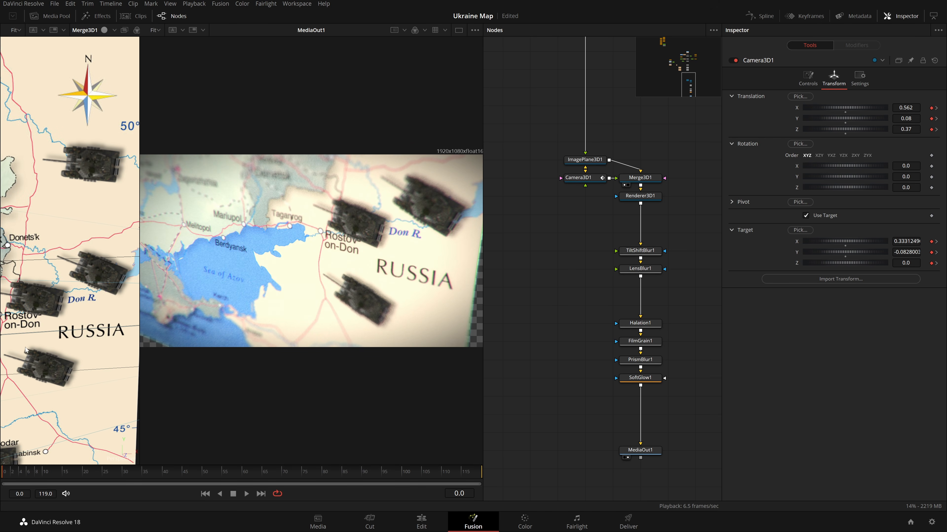
scroll(23, 350, down, 5)
drag(85, 295, 90, 292)
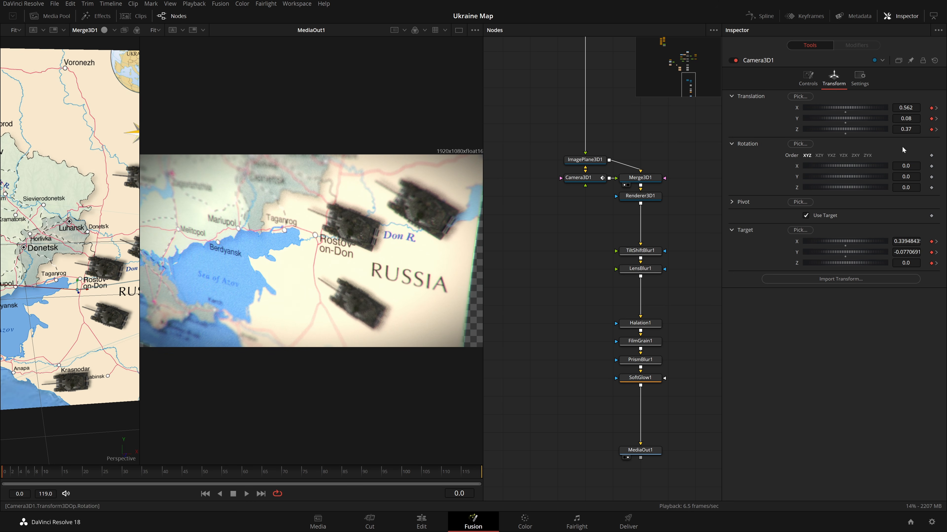
drag(845, 118, 818, 118)
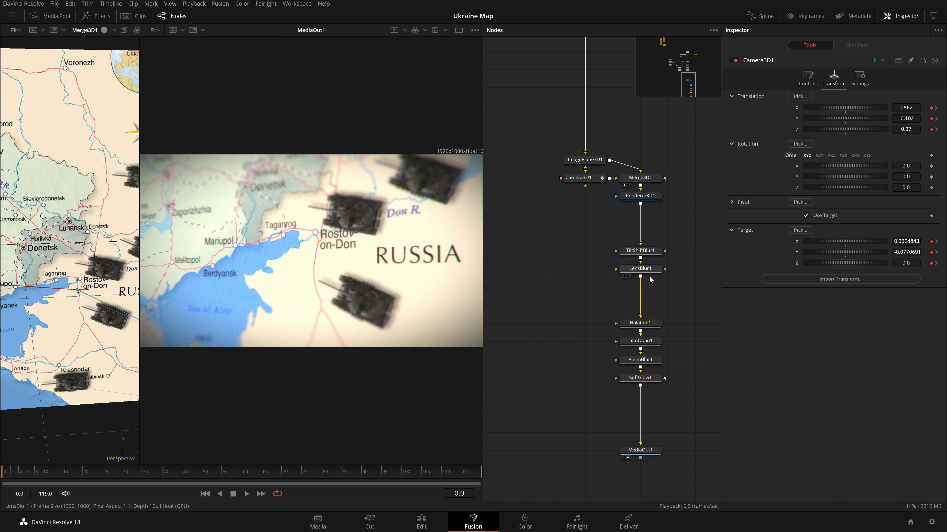
Inspect the tilt-shift blur settings in a single large output viewer.
click(640, 250)
drag(307, 254, 398, 254)
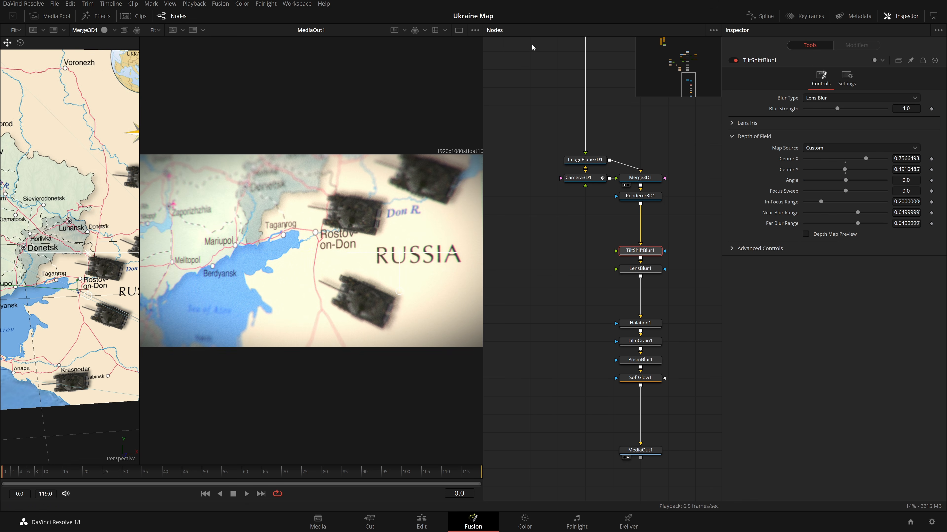
click(458, 29)
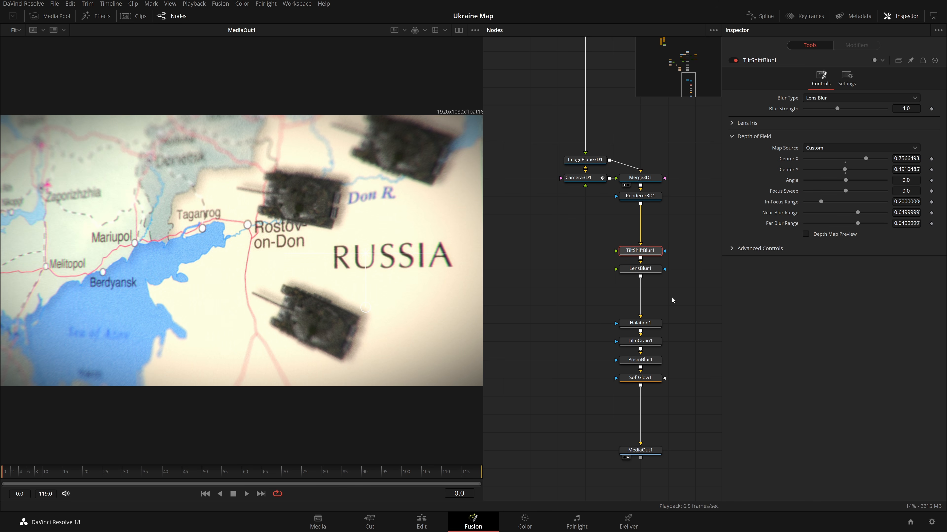
Insert a Color Corrector node after the lens blur.
click(649, 264)
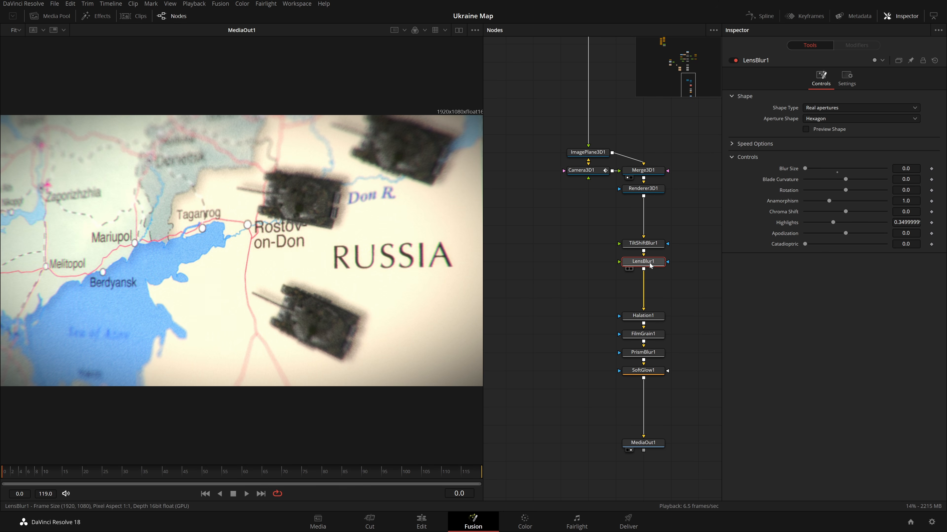
key(shift+space)
text(bg)
key(BackSpace)
key(BackSpace)
text(cc)
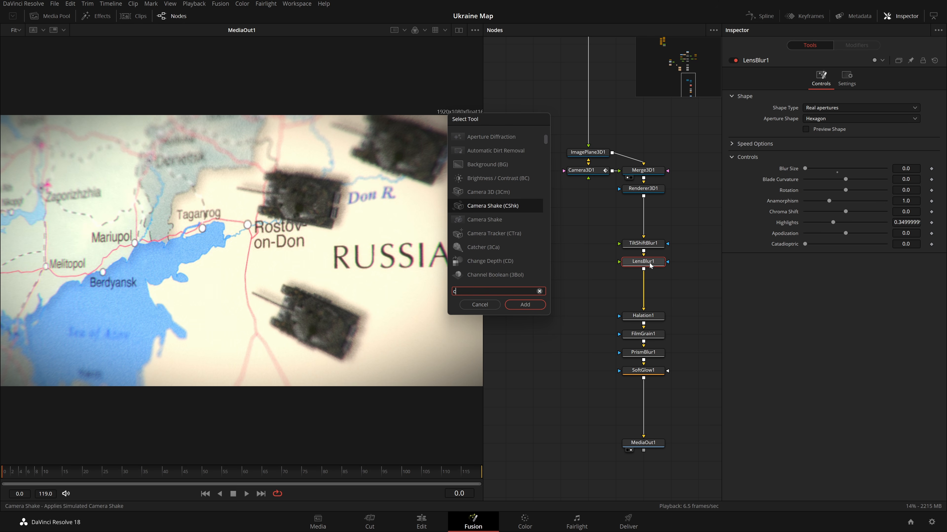
key(Return)
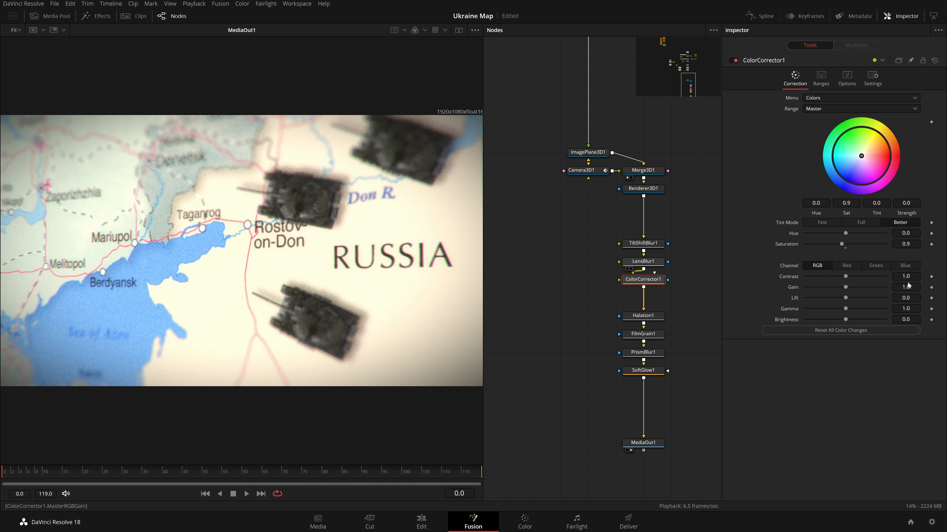
Set the color corrector's gain to 0.75, gamma to 0.8 and brightness to 0.1.
drag(905, 286, 894, 287)
text(.75)
key(Tab)
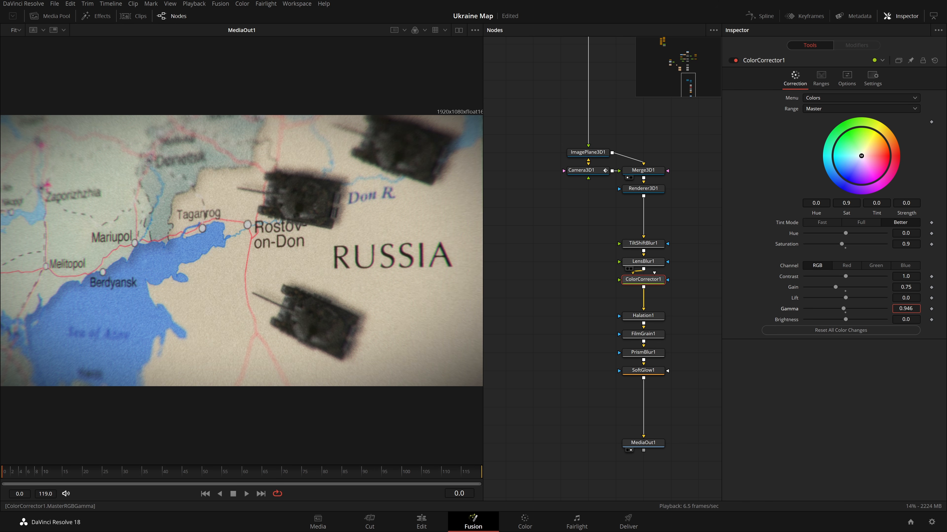
drag(906, 309, 891, 309)
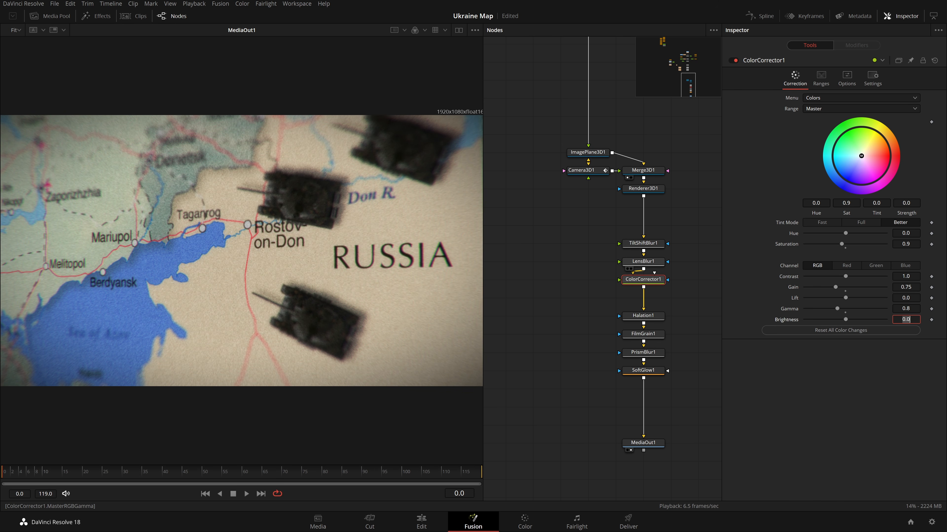
click(876, 376)
key(Tab)
drag(906, 319, 917, 319)
key(ctrl+z)
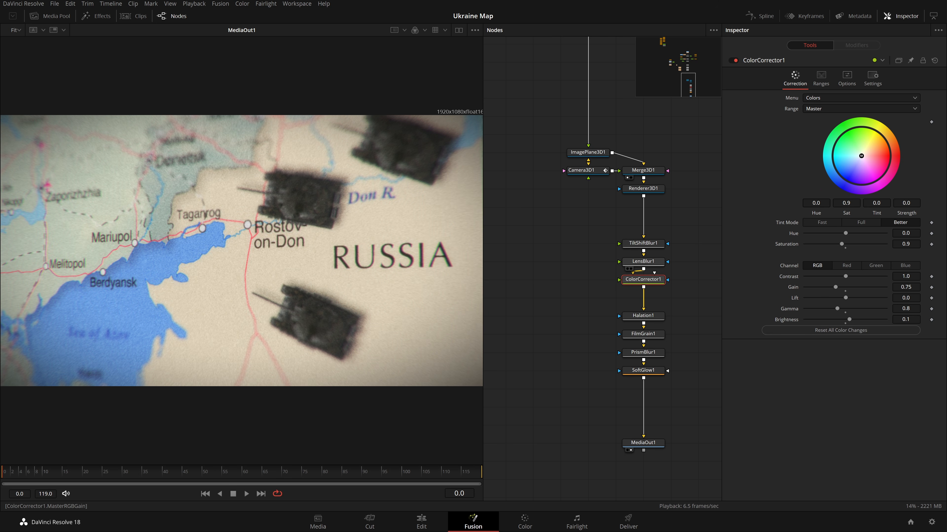
Set the color corrector's contrast to 1.2.
drag(906, 276, 916, 277)
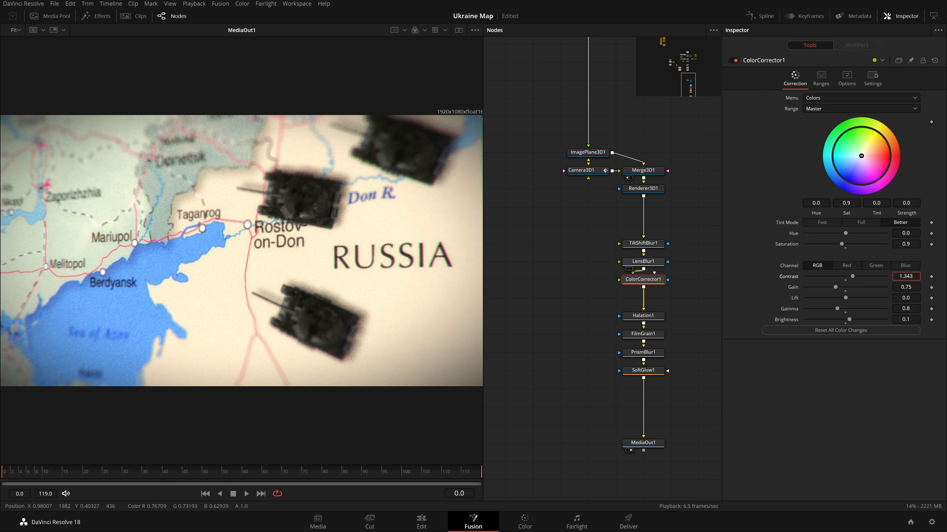
double_click(905, 277)
text(1)
key(Tab)
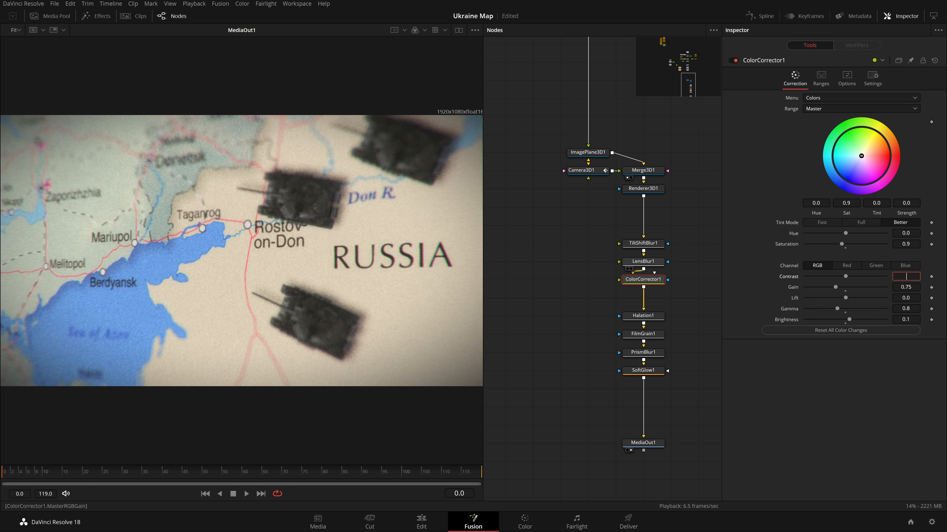
key(ctrl+z)
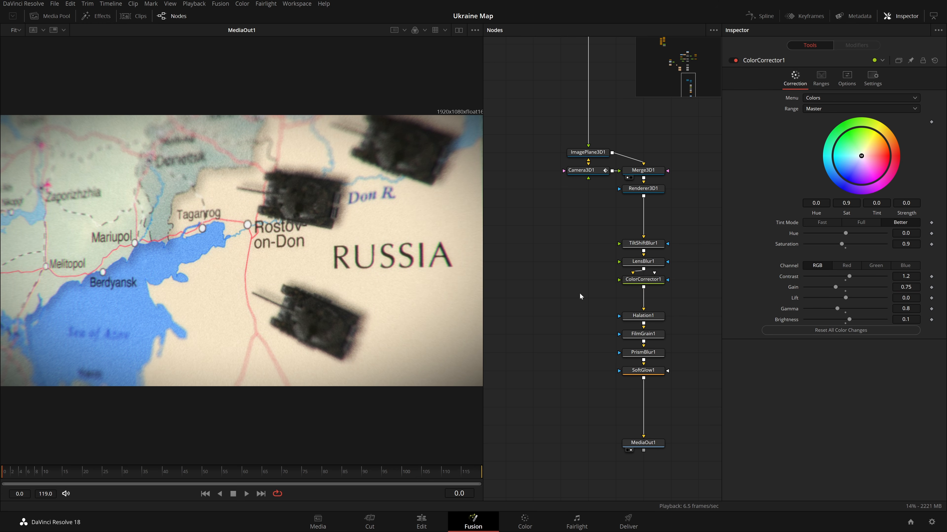
Toggle the soft glow node's enable switch and play back the composition.
click(664, 371)
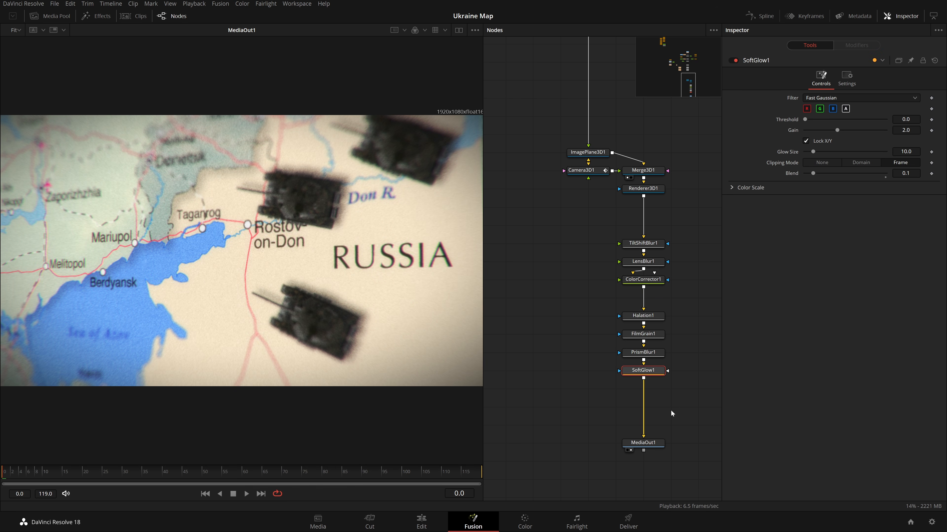
click(738, 62)
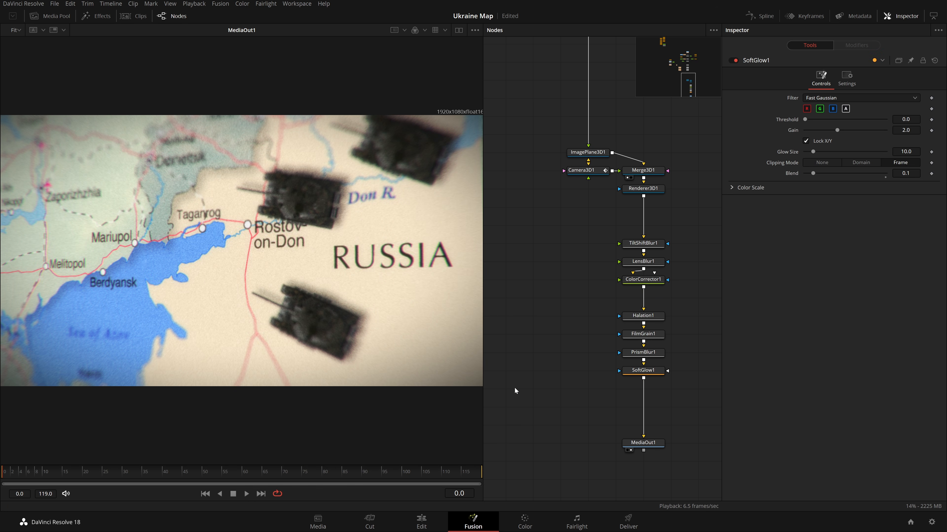
key(space)
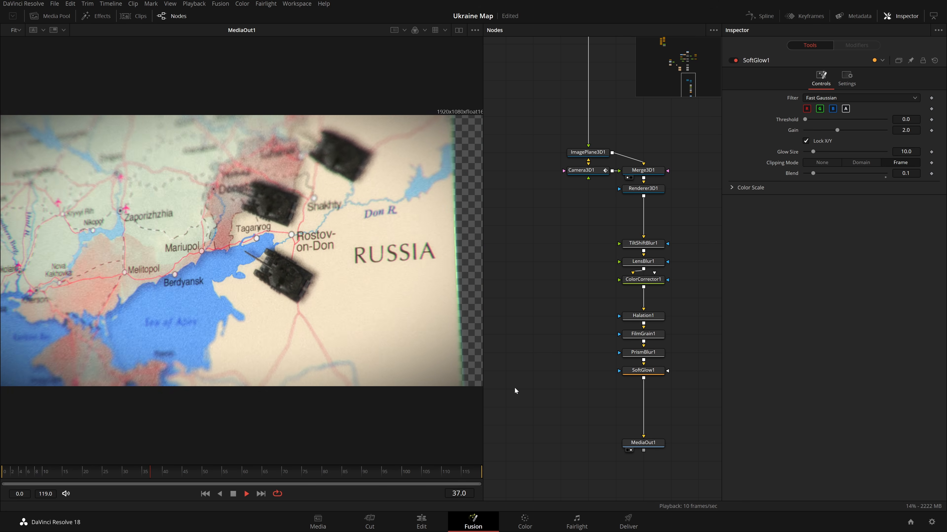
key(space)
Show the 3D scene viewer beside the output and play back the camera move.
click(598, 175)
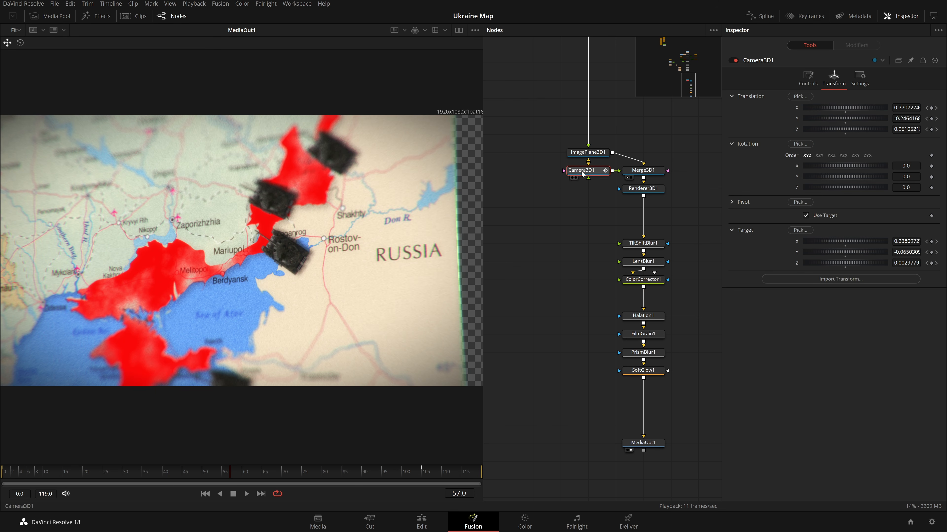
click(459, 31)
scroll(100, 288, down, 5)
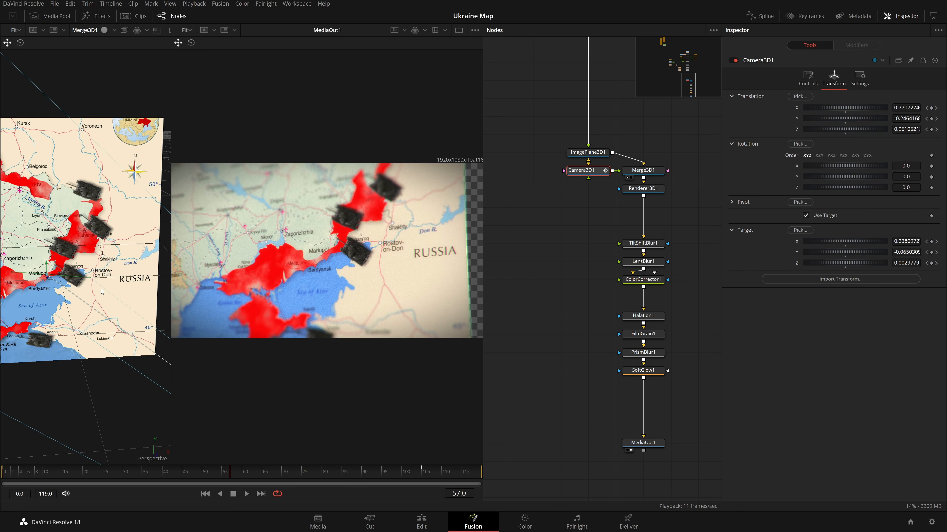
key(space)
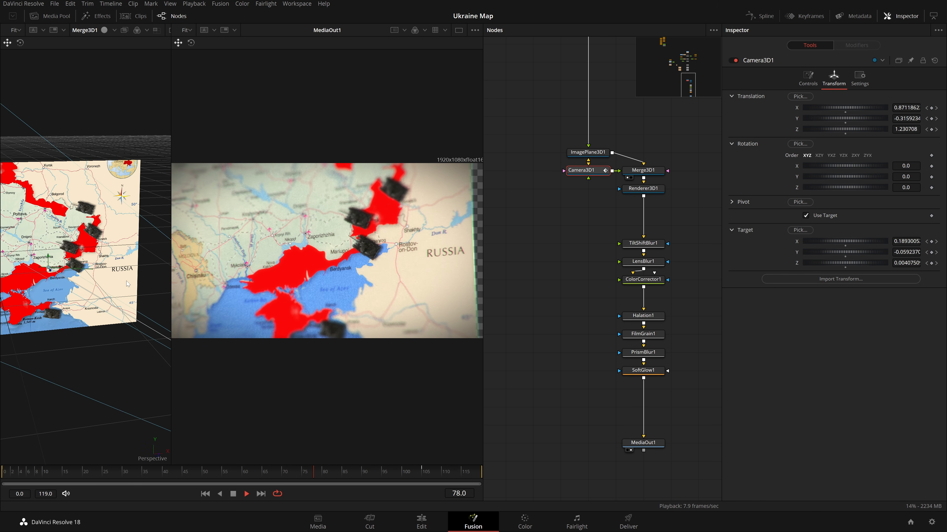
key(space)
At frame 105, set the camera's translation to about X -0.468, Y 0.416, Z 0.79, adjust its target, and play back.
click(426, 472)
drag(906, 241, 895, 264)
key(ctrl+z)
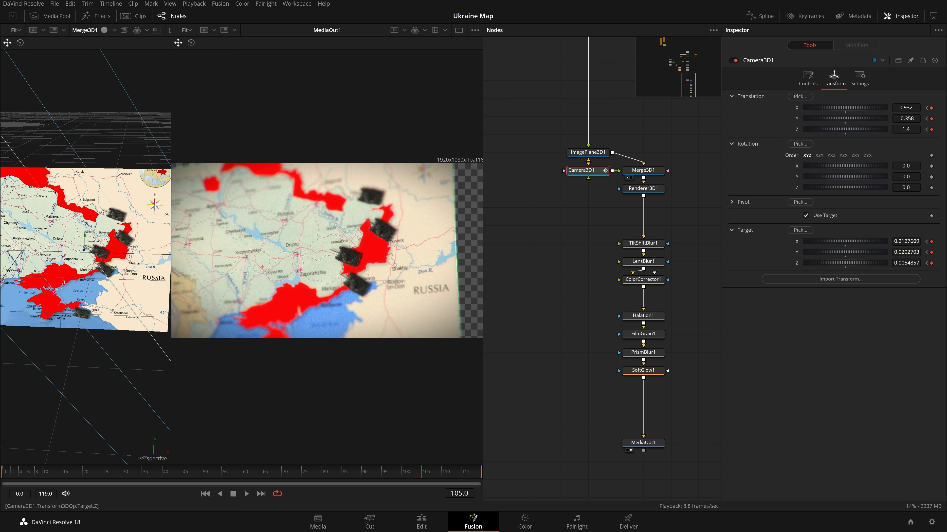
key(Tab)
drag(906, 253, 877, 241)
mouse_move(906, 129)
mouse_down()
mouse_move(888, 130)
mouse_move(919, 130)
mouse_up()
drag(906, 108, 298, 125)
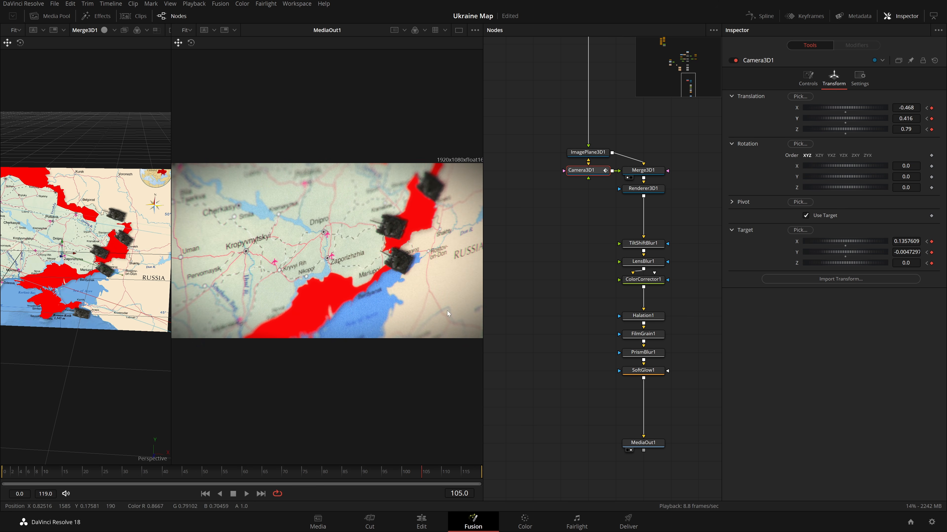
click(554, 317)
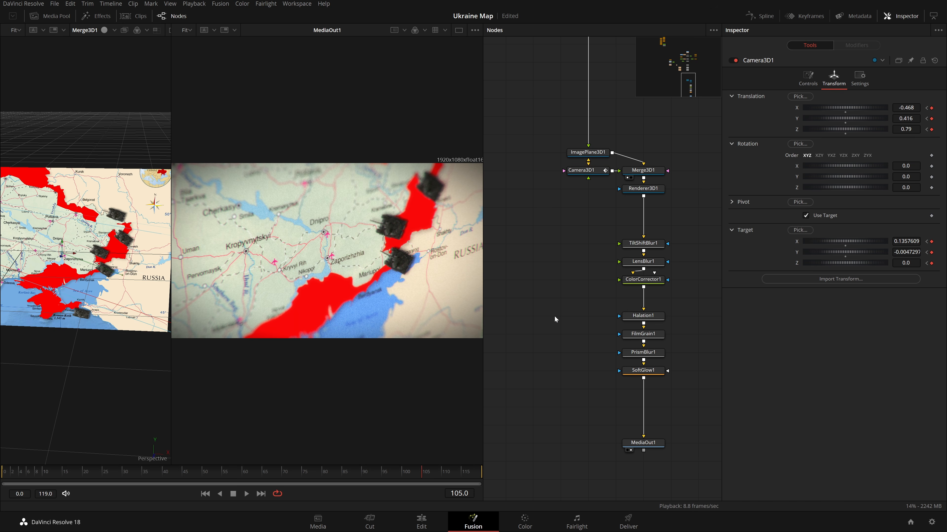
key(space)
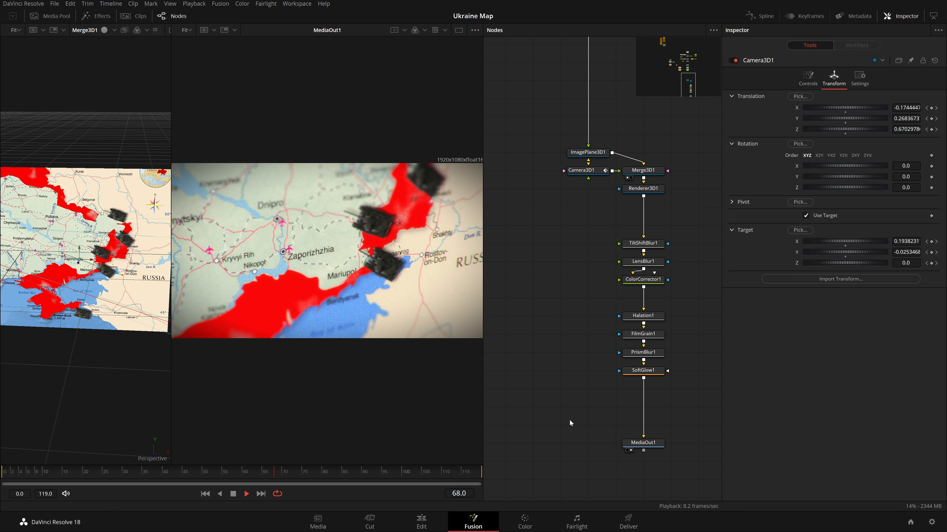
key(space)
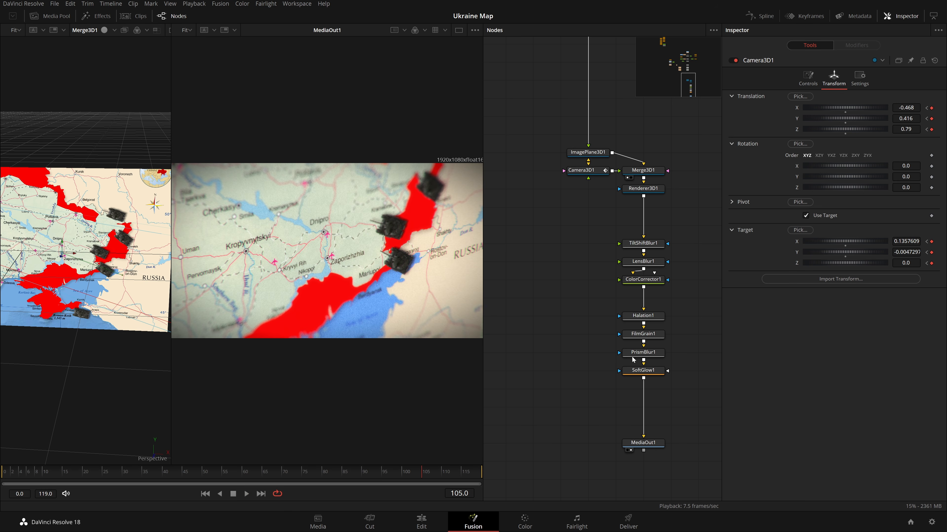
Insert a Transform node after the 3D renderer and set its edges to Wrap.
drag(603, 279, 566, 343)
click(624, 256)
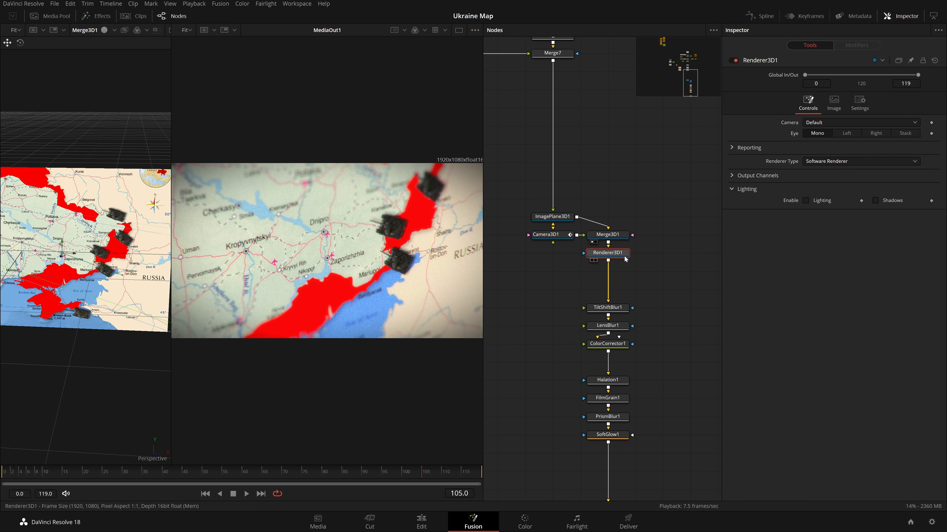
key(shift+space)
text(ccxf)
key(Return)
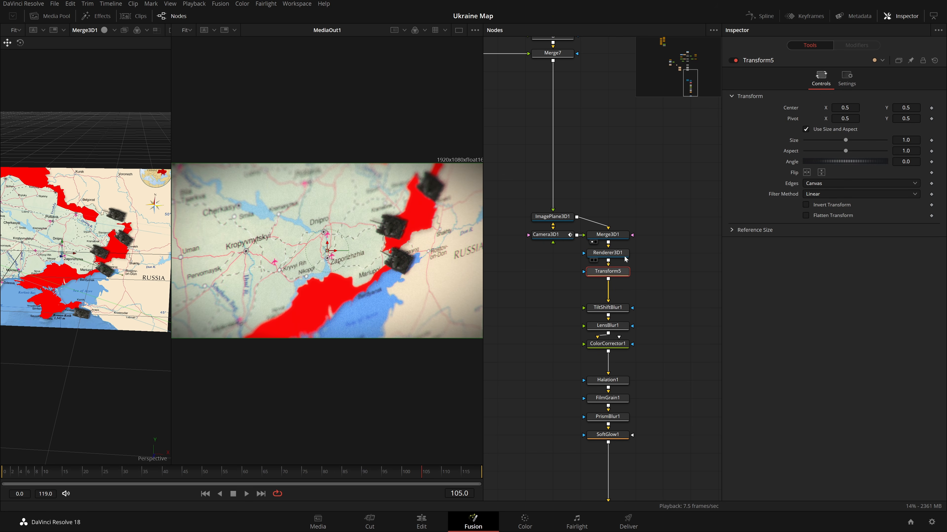
click(835, 184)
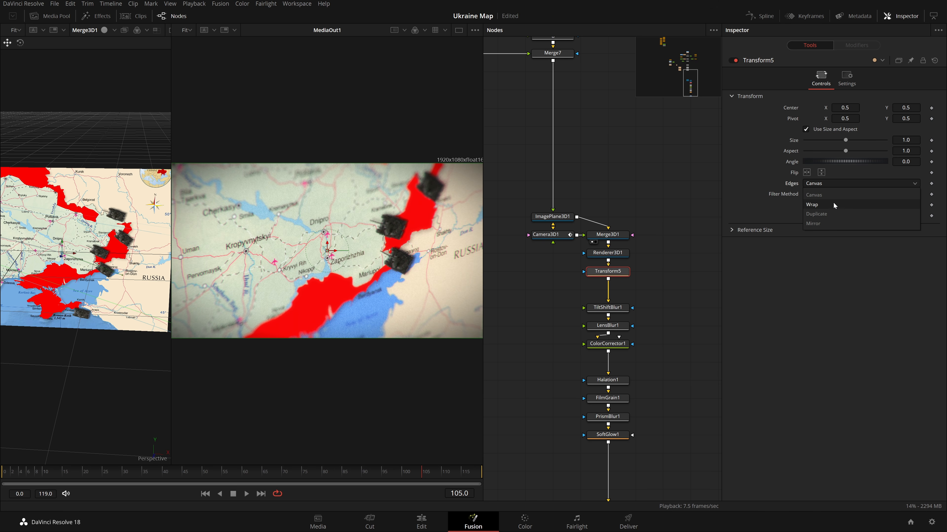
click(832, 203)
Inspect the Merge3D1 node's tabs and the surrounding 3D nodes.
scroll(348, 248, down, 1)
scroll(350, 248, up, 1)
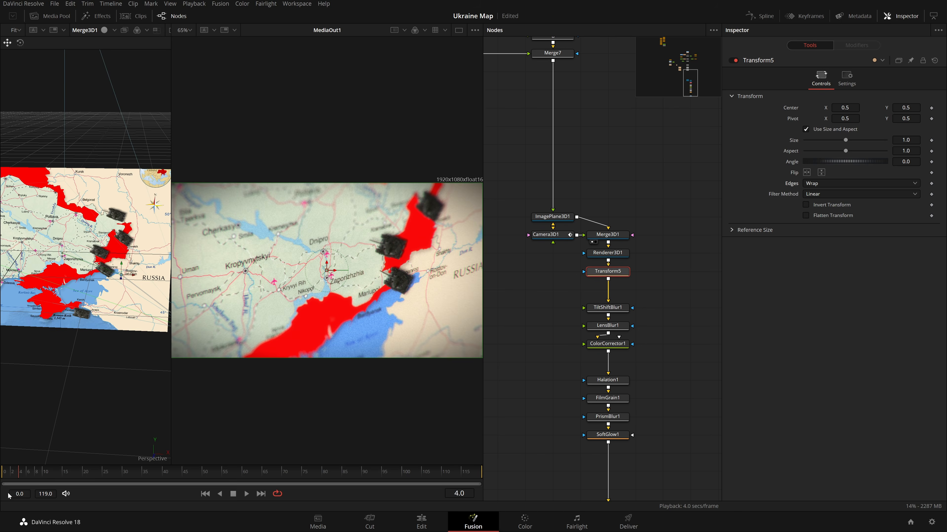
drag(394, 351, 428, 313)
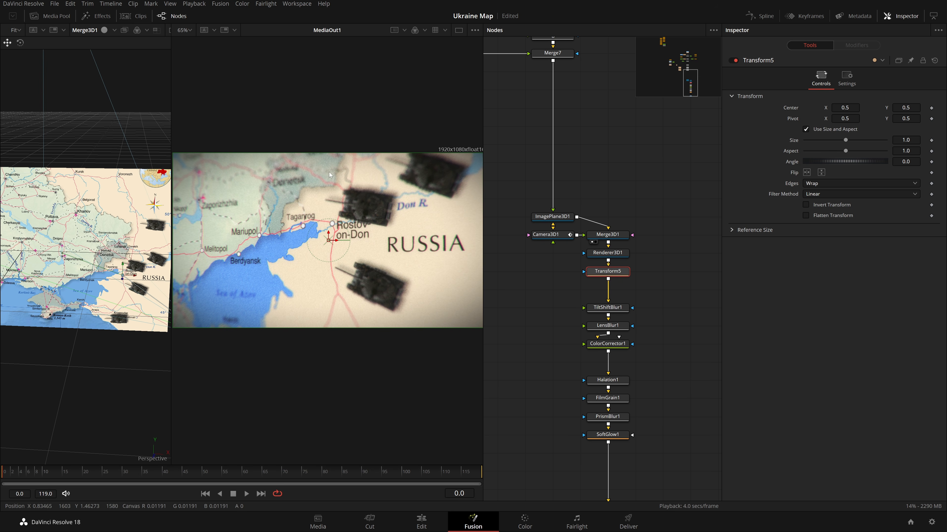
scroll(344, 243, down, 1)
click(607, 234)
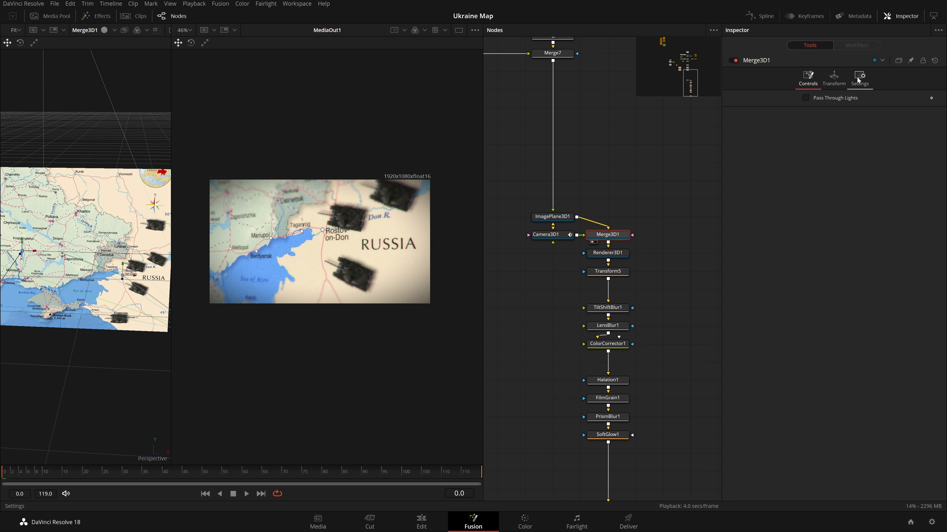
click(859, 79)
click(833, 79)
click(808, 79)
click(637, 174)
click(550, 234)
scroll(640, 275, down, 3)
drag(670, 463, 547, 157)
mouse_move(611, 161)
mouse_down()
mouse_move(611, 197)
mouse_move(611, 161)
mouse_up()
click(611, 197)
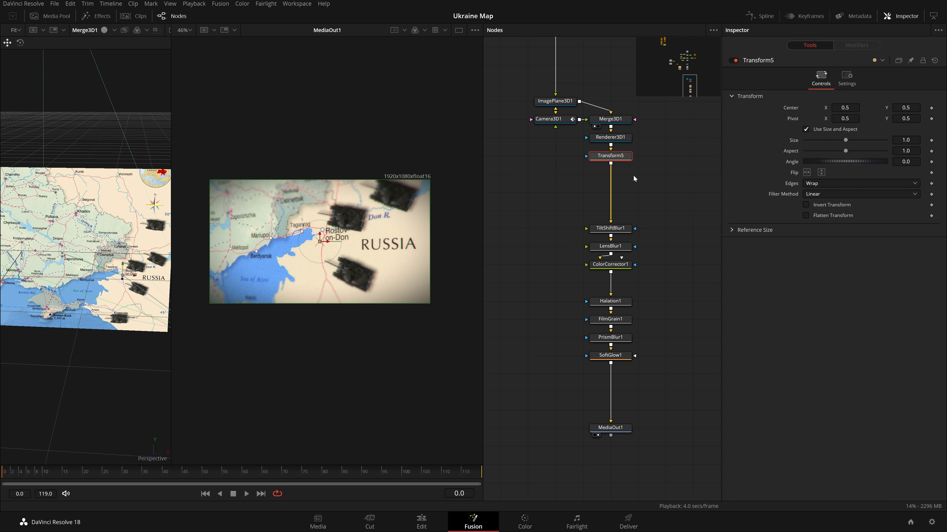
Insert a Letterbox node after the soft glow.
key(shift+space)
text(xf)
key(BackSpace)
key(BackSpace)
text(le)
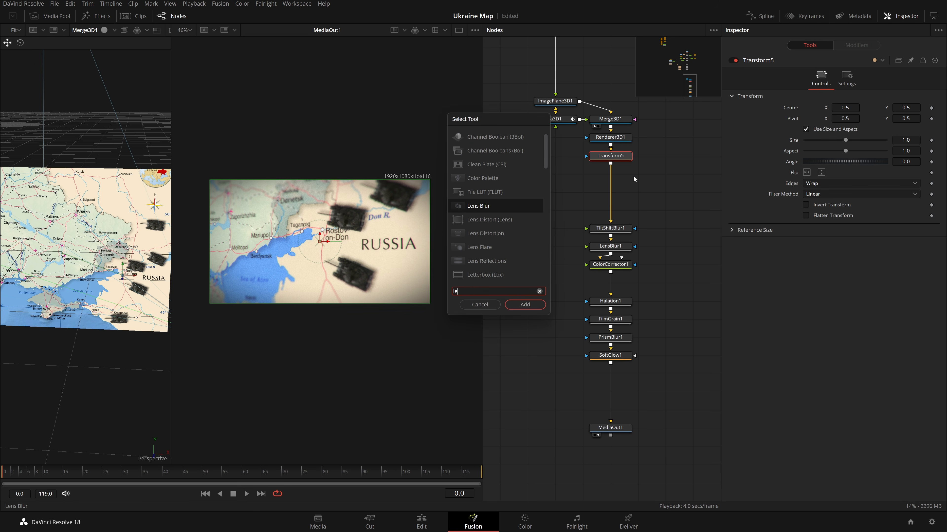
text(let)
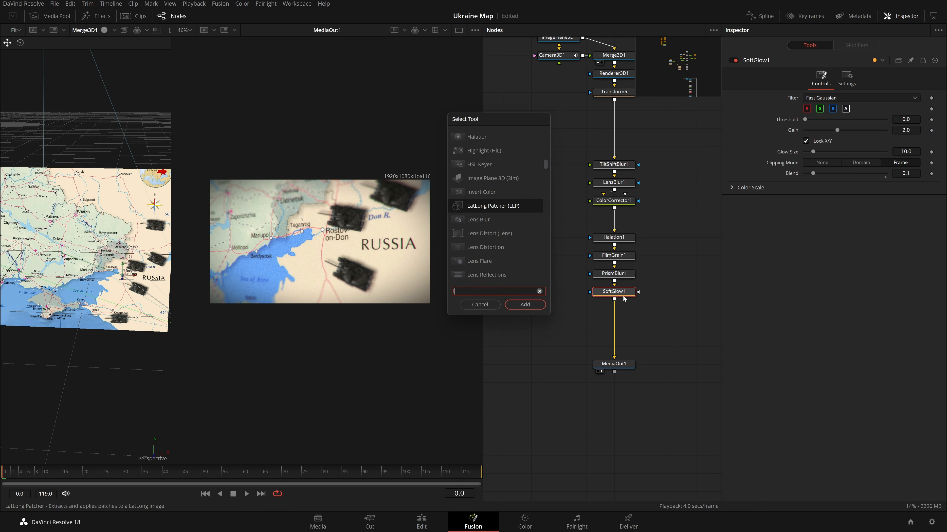
key(Return)
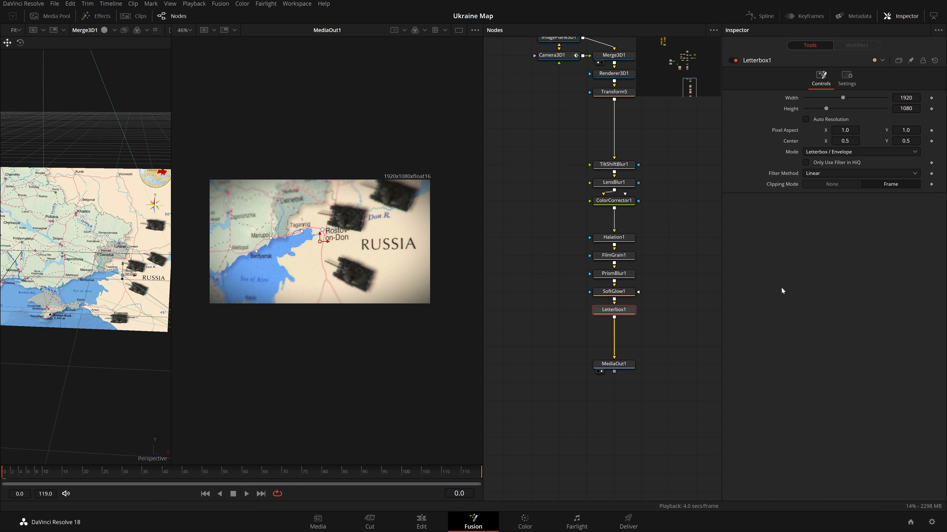
Set the letterbox height to 800.
drag(905, 109, 865, 109)
text(75)
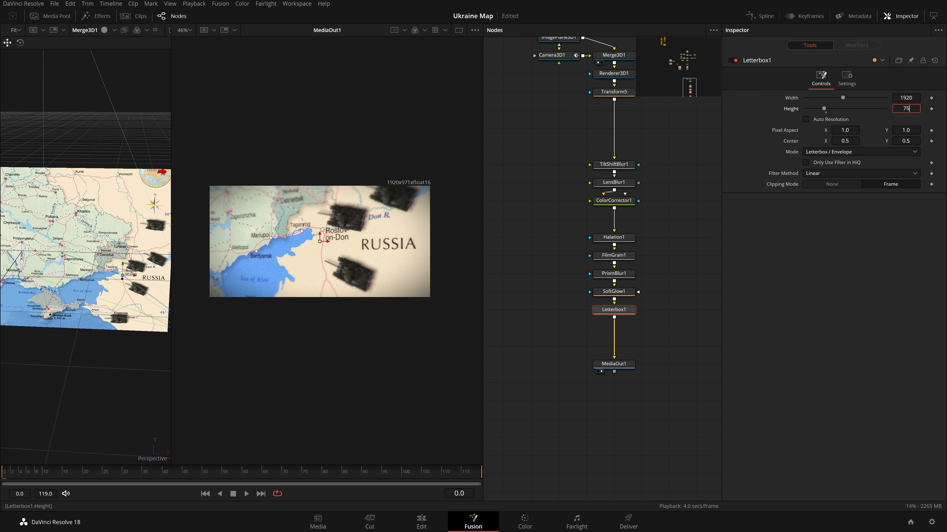
text(0)
key(Tab)
text(800)
key(Tab)
click(672, 245)
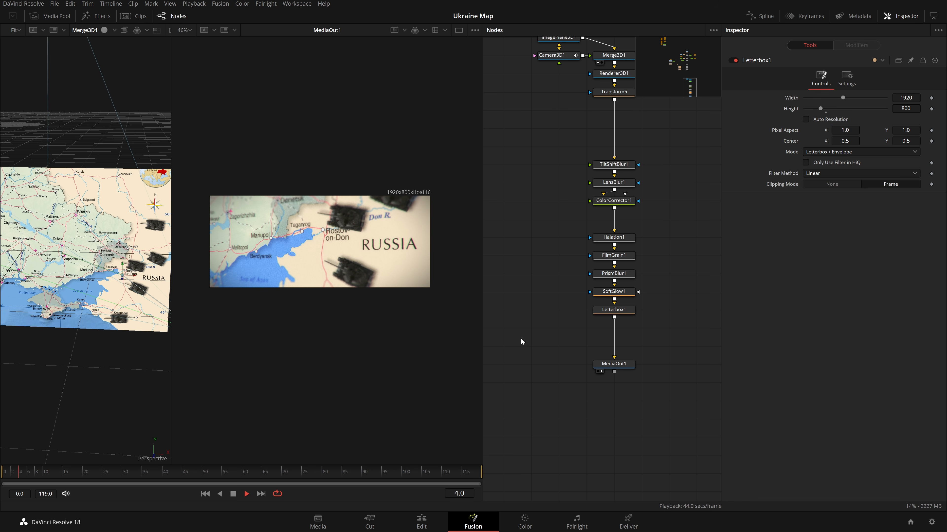
Set the camera's focal length to 15 mm at the first frame.
scroll(441, 291, up, 3)
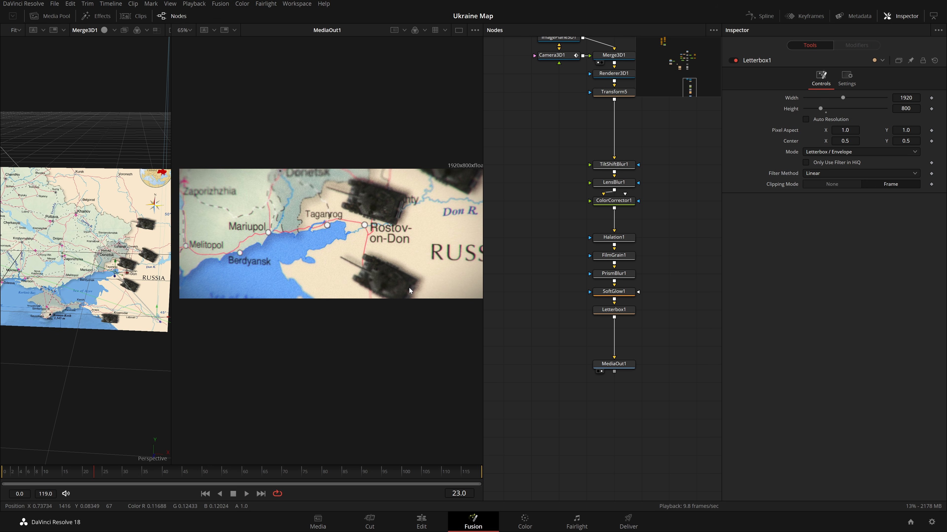
key(ctrl+f)
drag(546, 82, 594, 249)
drag(608, 156, 607, 190)
drag(618, 138, 627, 185)
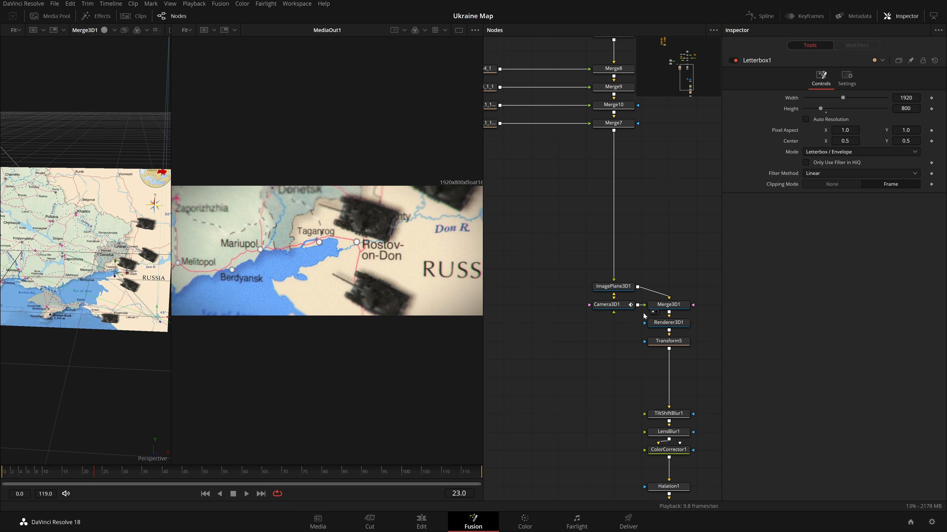
click(616, 305)
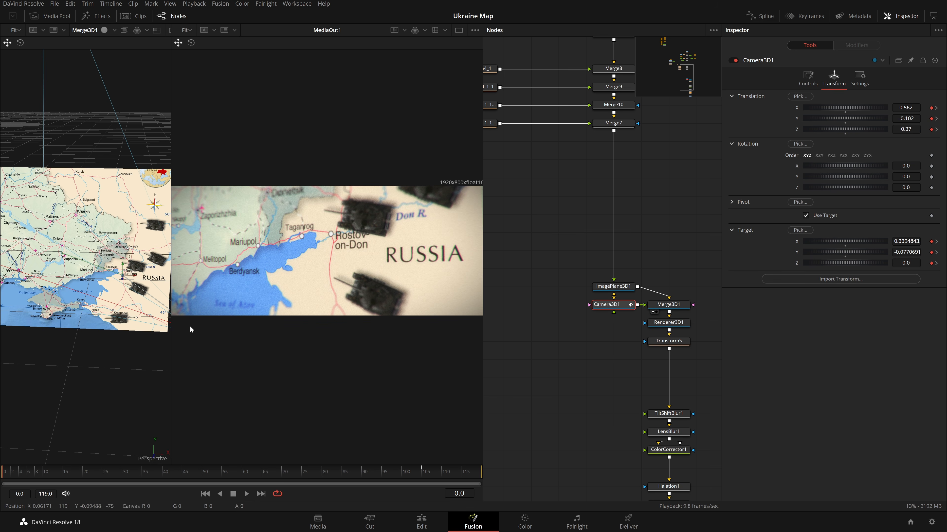
click(816, 86)
drag(906, 169, 887, 168)
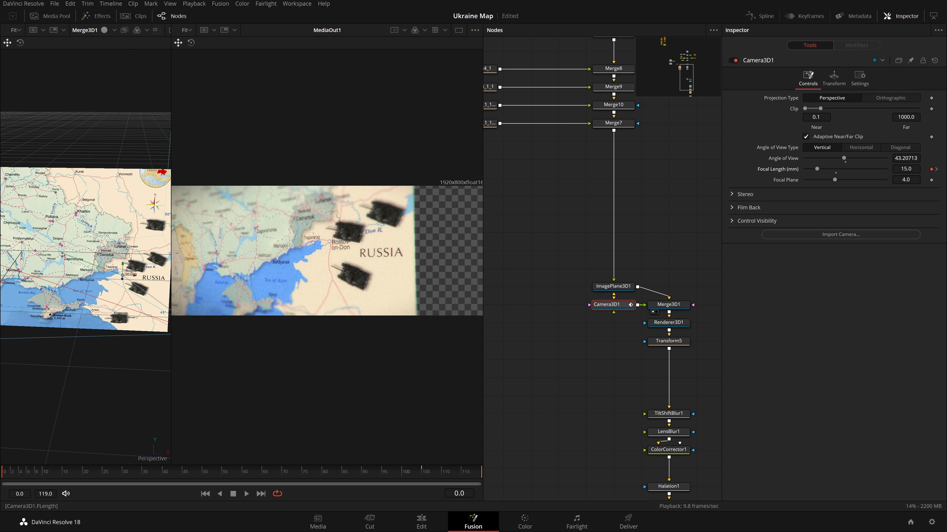
Nudge the camera's X translation and reduce its focal length at the first frame.
click(844, 87)
mouse_move(906, 108)
mouse_down()
mouse_move(897, 108)
mouse_move(916, 107)
mouse_up()
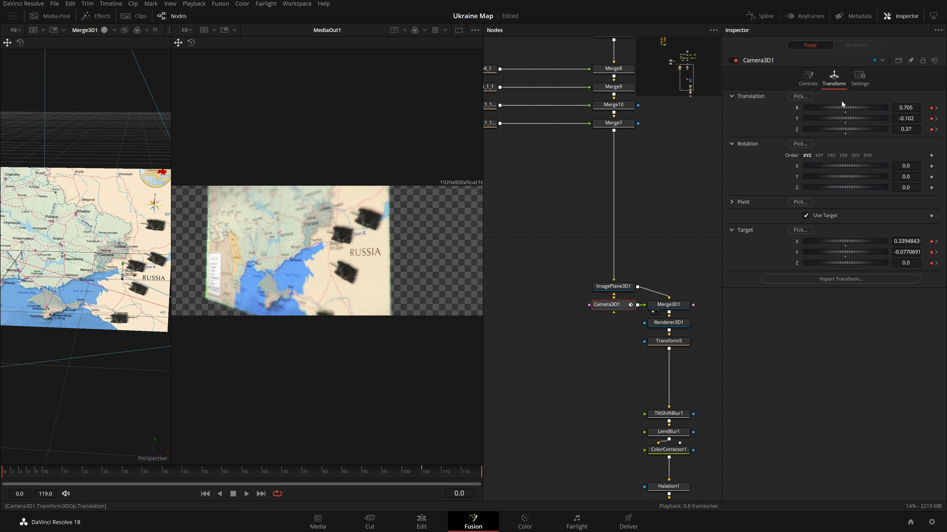
click(807, 77)
mouse_move(905, 169)
mouse_down()
mouse_move(933, 169)
mouse_move(891, 169)
mouse_up()
Shift the camera target's X position and set the focal length to 31 mm.
click(834, 79)
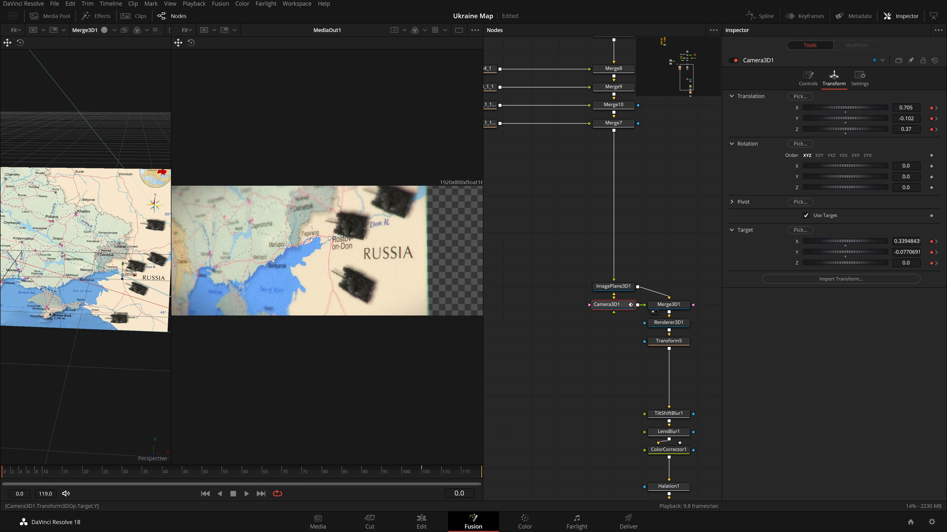
mouse_move(906, 242)
mouse_down()
mouse_move(879, 241)
mouse_move(889, 241)
mouse_up()
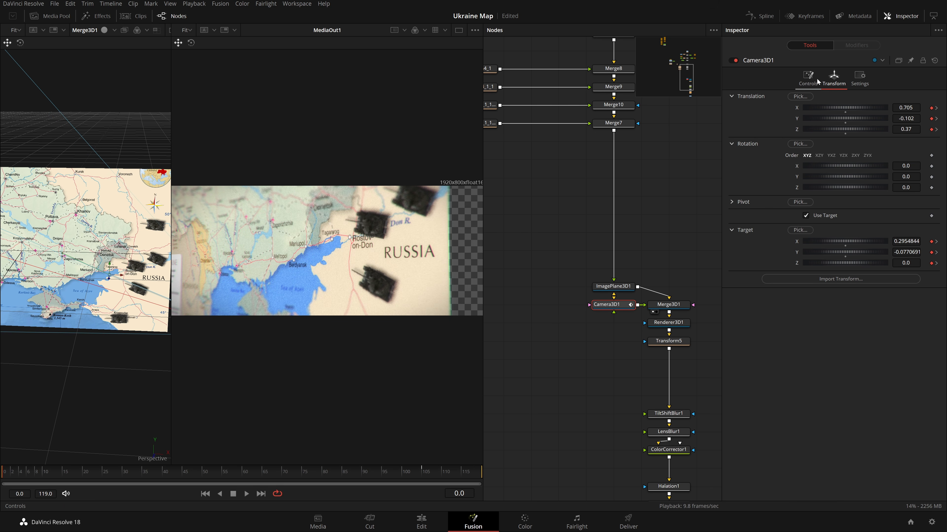
click(808, 78)
drag(905, 169, 912, 169)
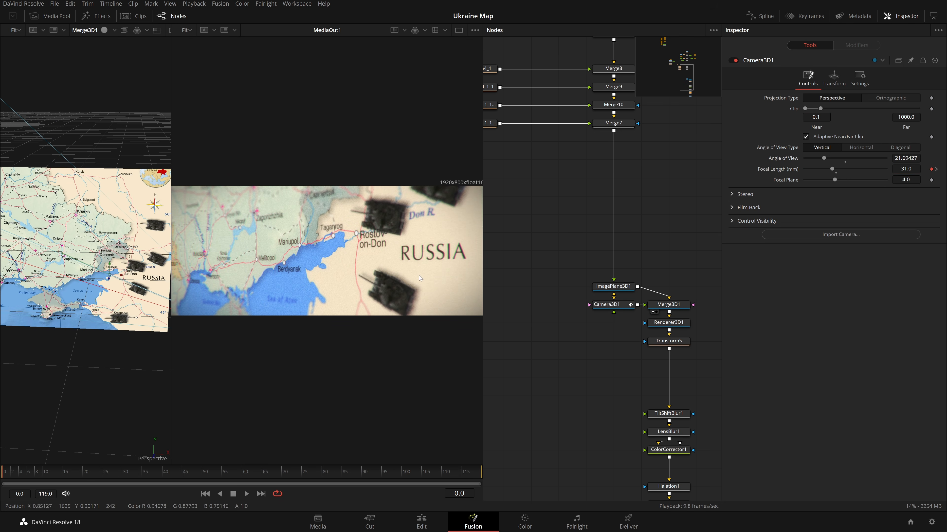
scroll(285, 283, down, 2)
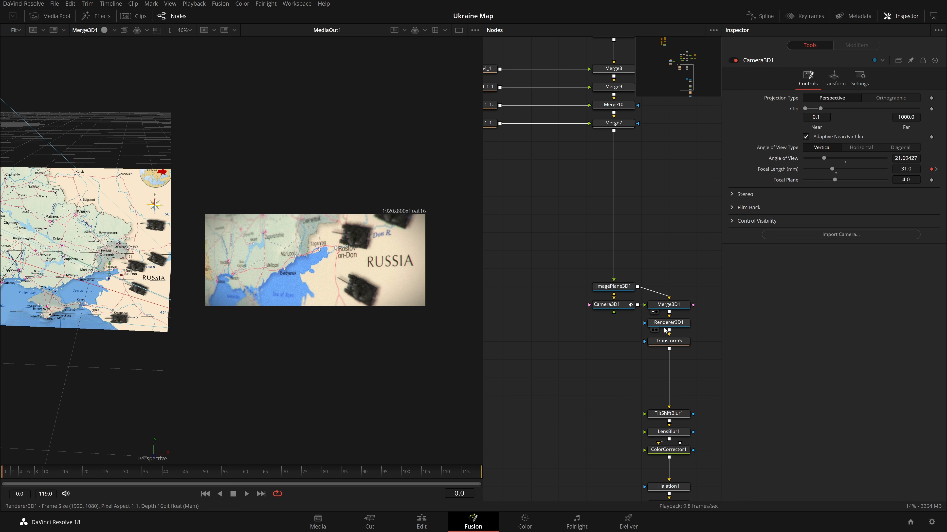
Move the tilt-shift blur's focus center slightly upward in the viewer.
click(669, 413)
mouse_move(377, 278)
mouse_down()
mouse_move(394, 252)
mouse_move(395, 273)
mouse_move(391, 262)
mouse_move(372, 266)
mouse_up()
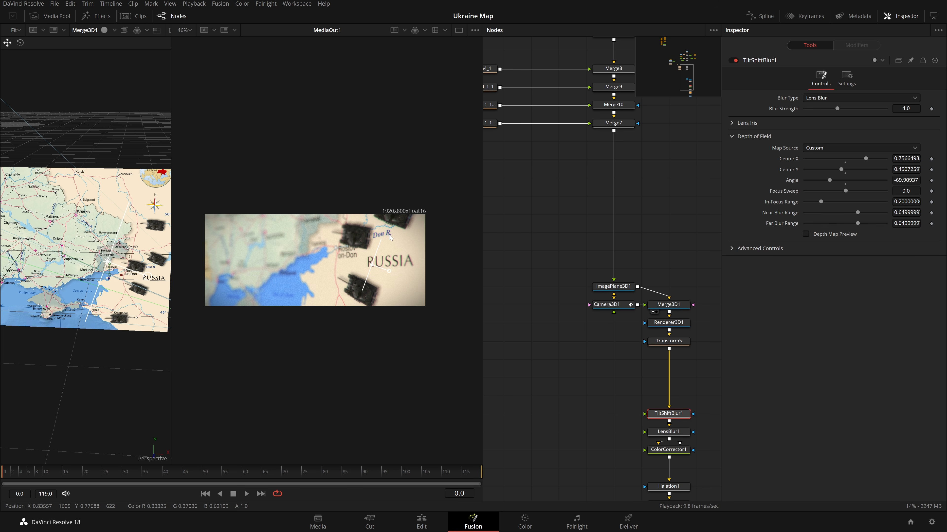
key(ctrl+f)
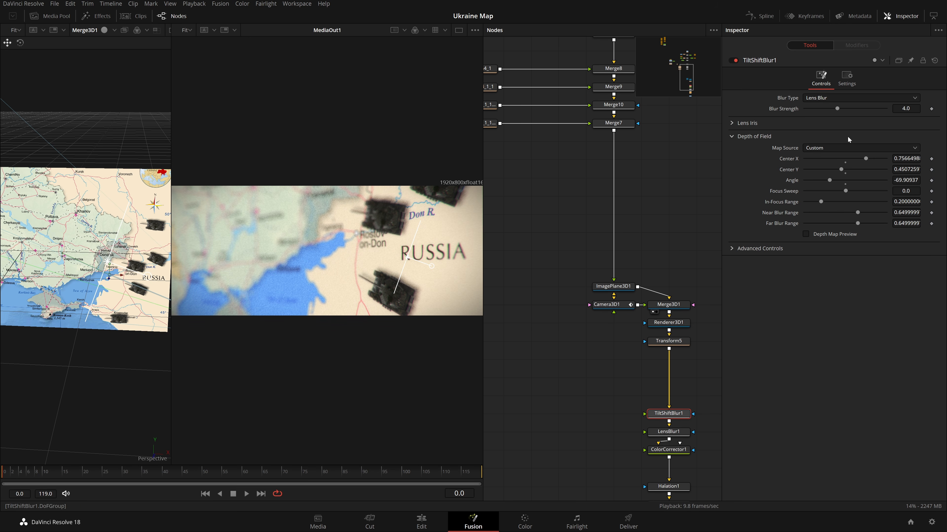
mouse_move(388, 529)
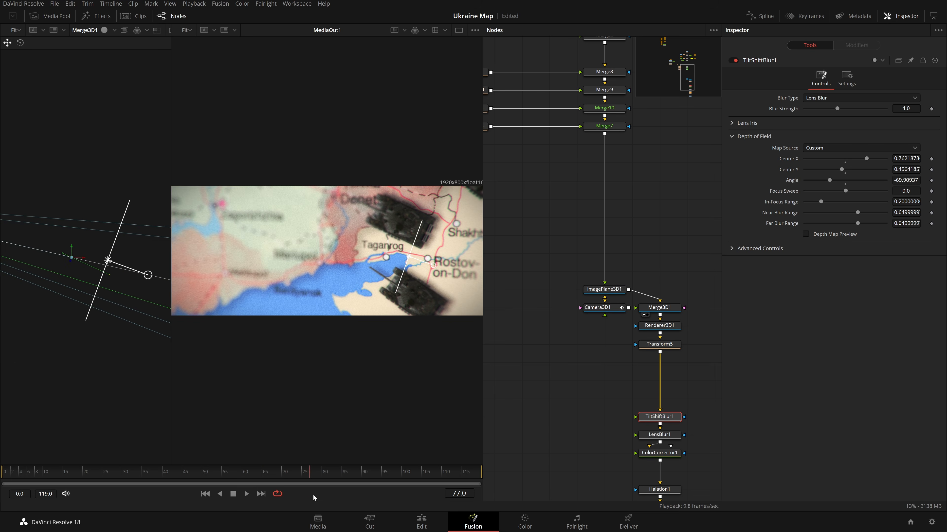
Lower the camera's Y translation and pull its Z translation back to 1.6 at a later frame.
click(597, 307)
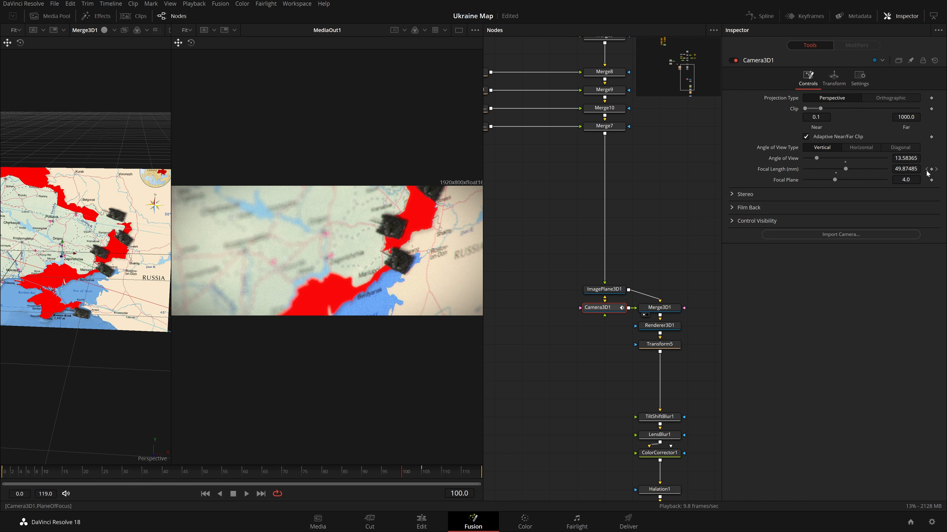
click(837, 83)
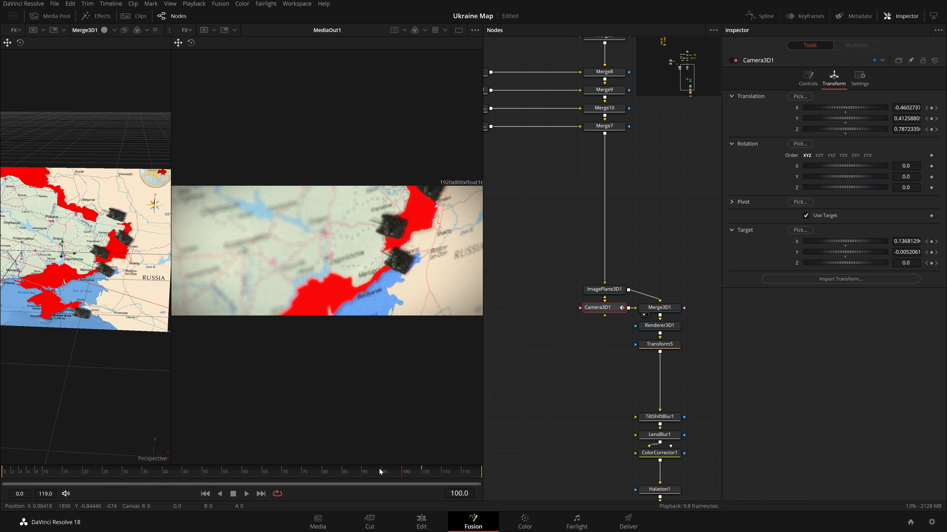
drag(845, 118, 815, 118)
drag(844, 129, 875, 129)
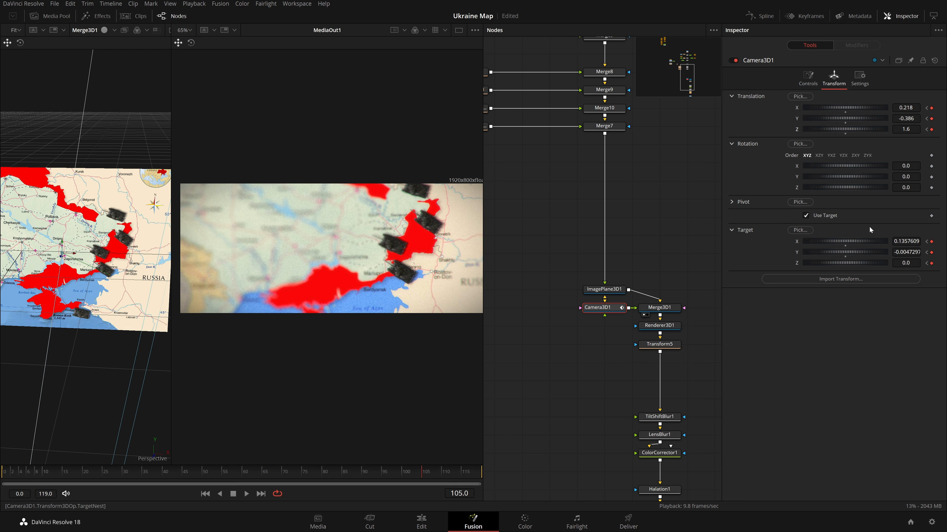
Disable the tilt-shift blur node so it is bypassed.
click(659, 416)
key(ctrl+p)
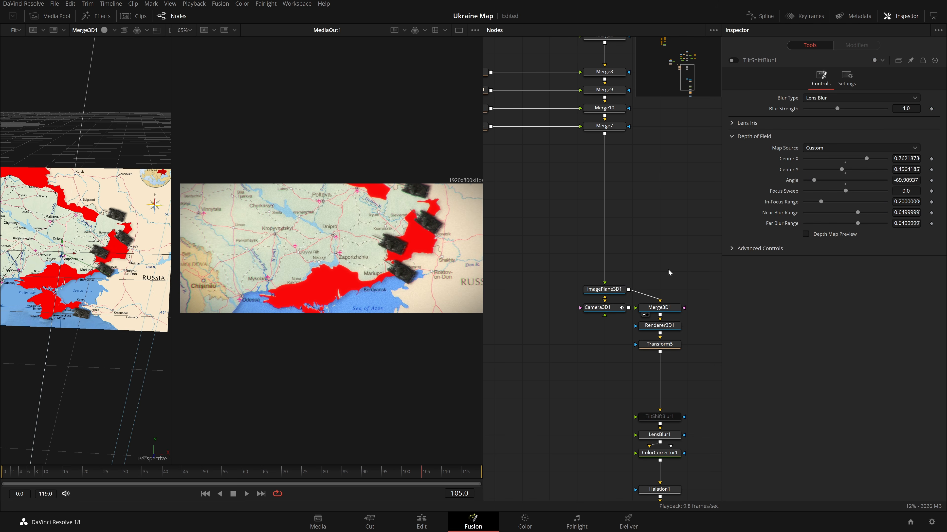
Set the camera's focal length to 35 mm.
click(618, 307)
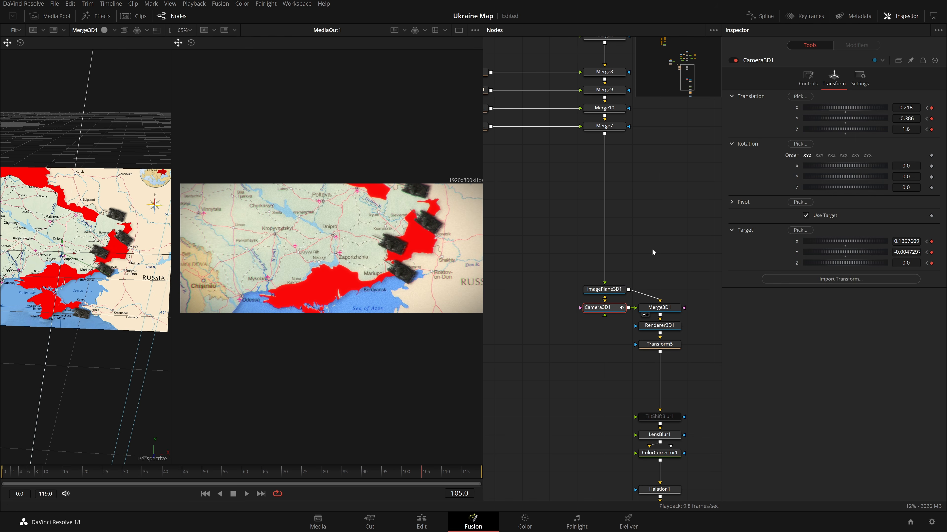
click(808, 78)
drag(905, 169, 921, 169)
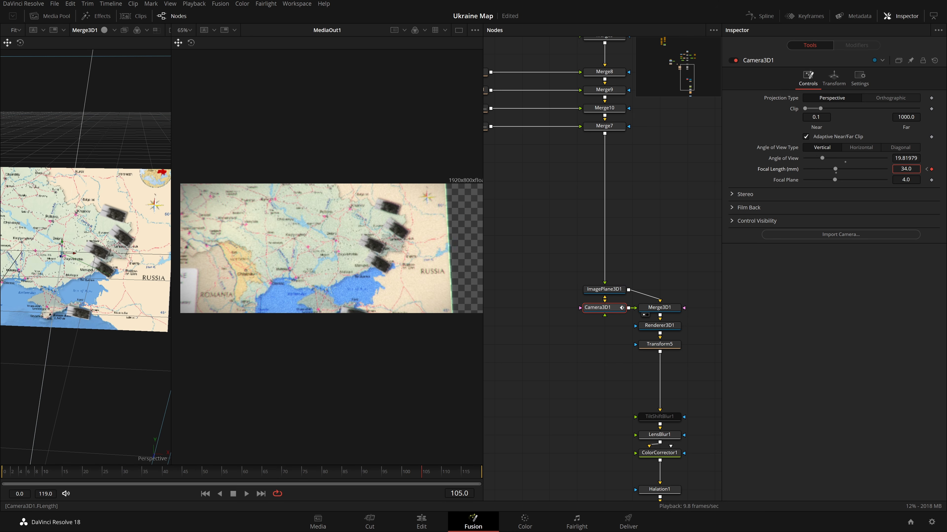
double_click(905, 169)
text(35)
key(Tab)
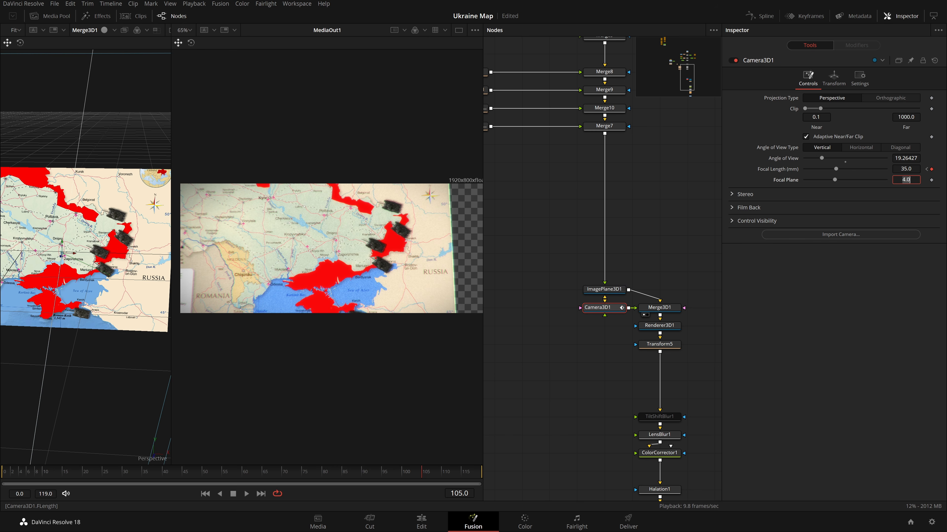
Adjust the camera's translation and target X position to reframe the map.
click(832, 77)
mouse_move(913, 242)
mouse_down()
mouse_move(904, 242)
mouse_move(916, 254)
mouse_up()
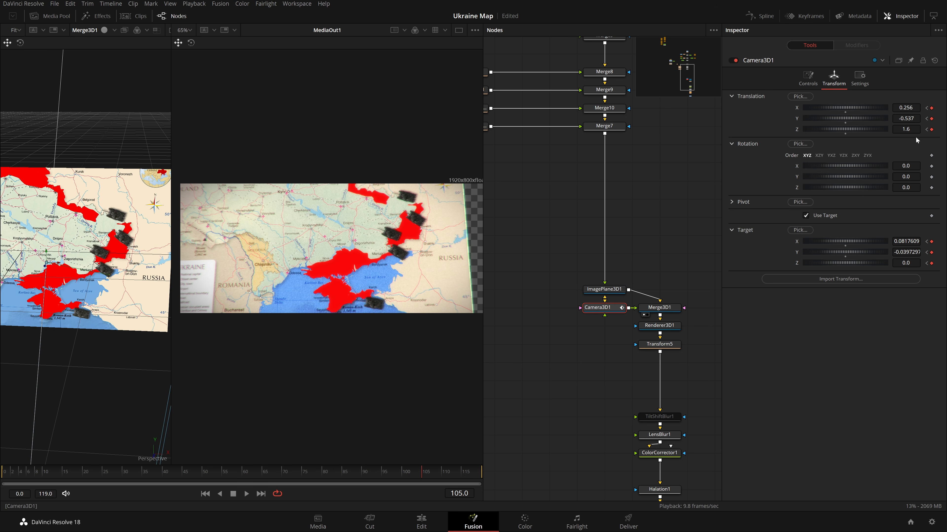
mouse_move(913, 129)
mouse_down()
mouse_move(911, 107)
mouse_move(913, 118)
mouse_up()
drag(906, 241, 904, 241)
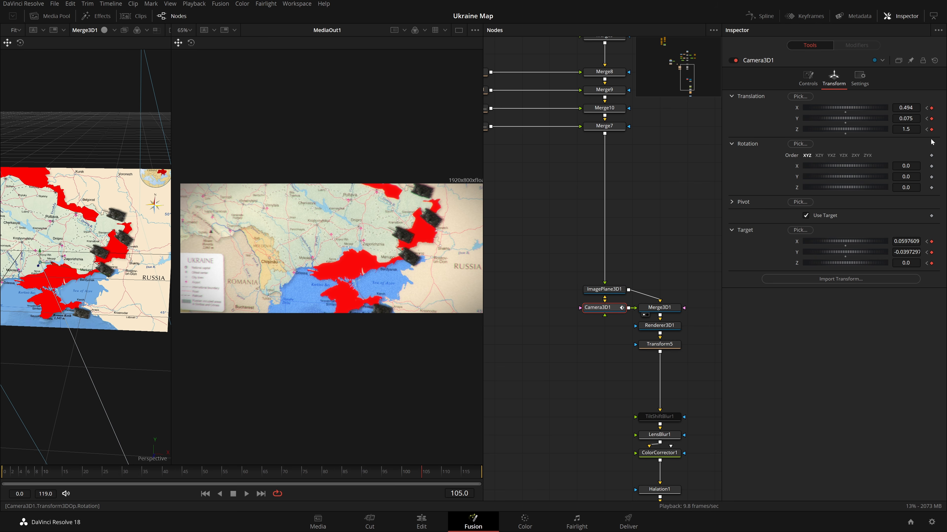
Widen the camera's angle of view and move its target in the 3D view.
click(808, 78)
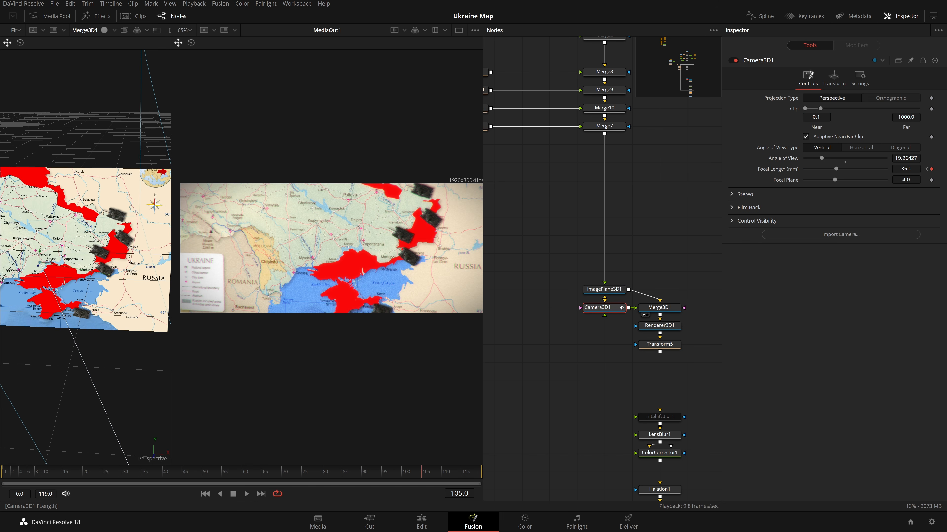
drag(905, 157, 911, 157)
click(834, 78)
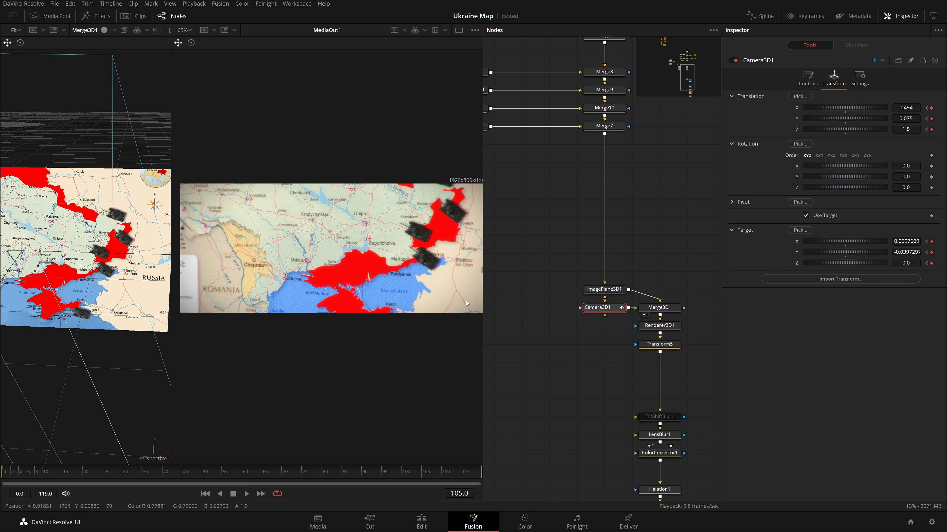
drag(46, 268, 104, 242)
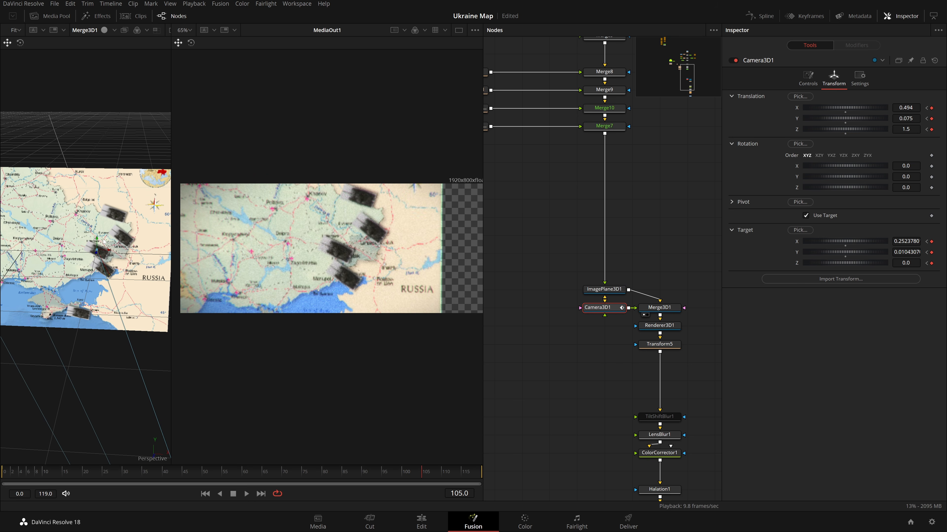
Move the camera to Z 1.08 and set the focal length to 24 mm.
mouse_move(905, 129)
mouse_down()
mouse_move(871, 129)
mouse_move(903, 129)
mouse_move(889, 129)
mouse_up()
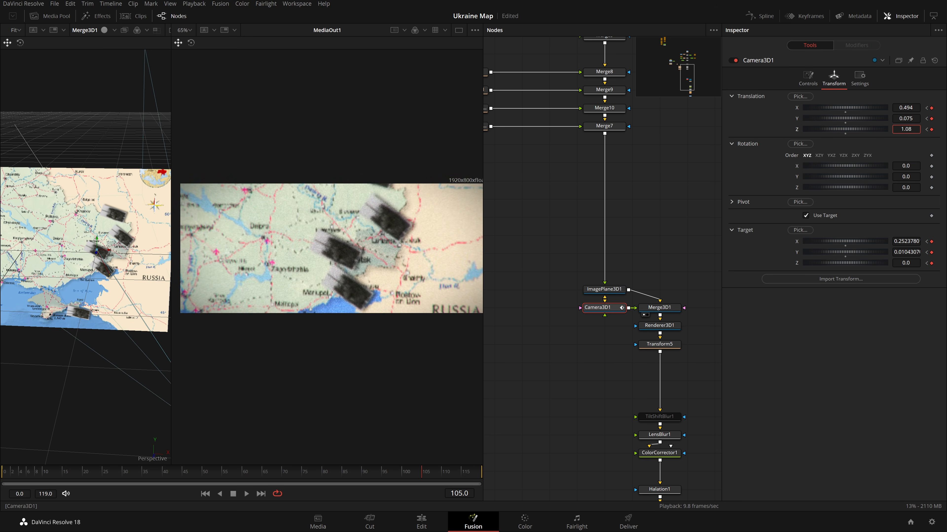
click(806, 79)
drag(906, 169, 898, 169)
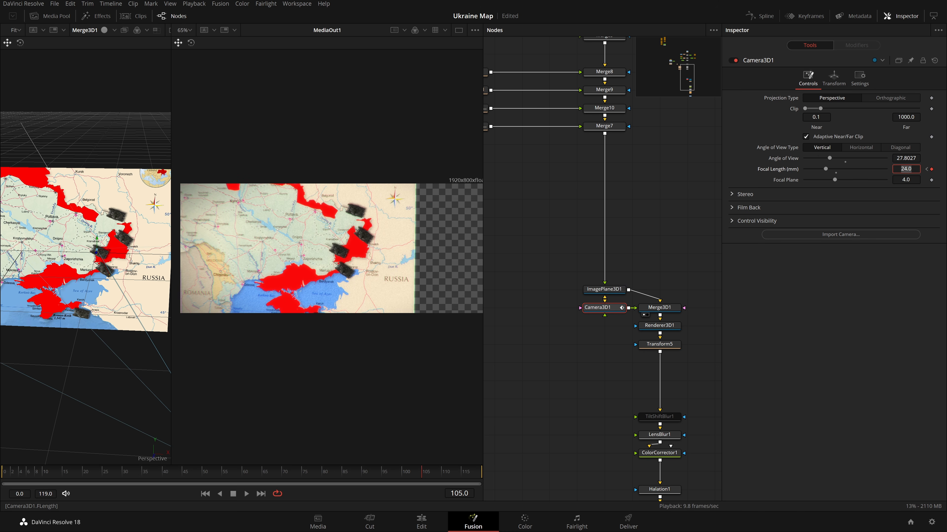
key(Return)
Push the camera in to about Z 0.44, X 0.573 and Y 0.153.
click(834, 78)
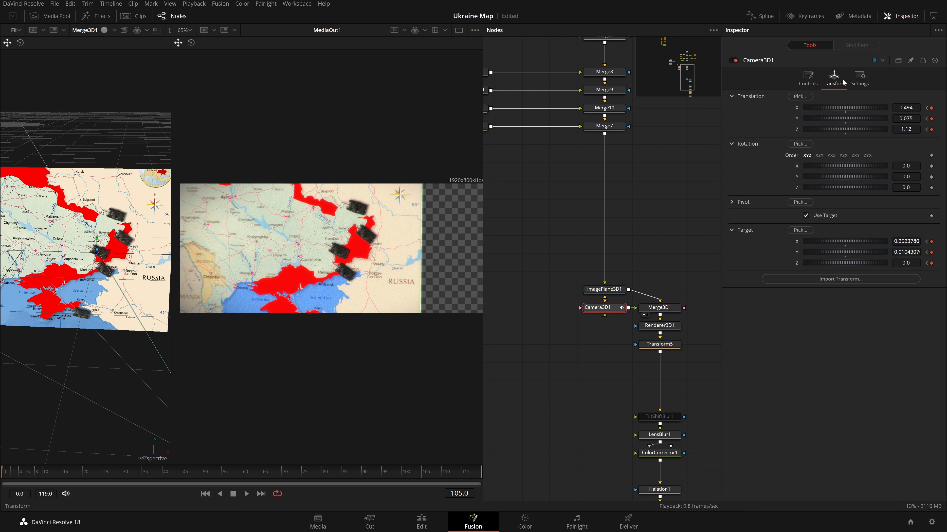
mouse_move(906, 129)
mouse_down()
mouse_move(892, 108)
mouse_move(903, 118)
mouse_up()
drag(906, 108, 926, 107)
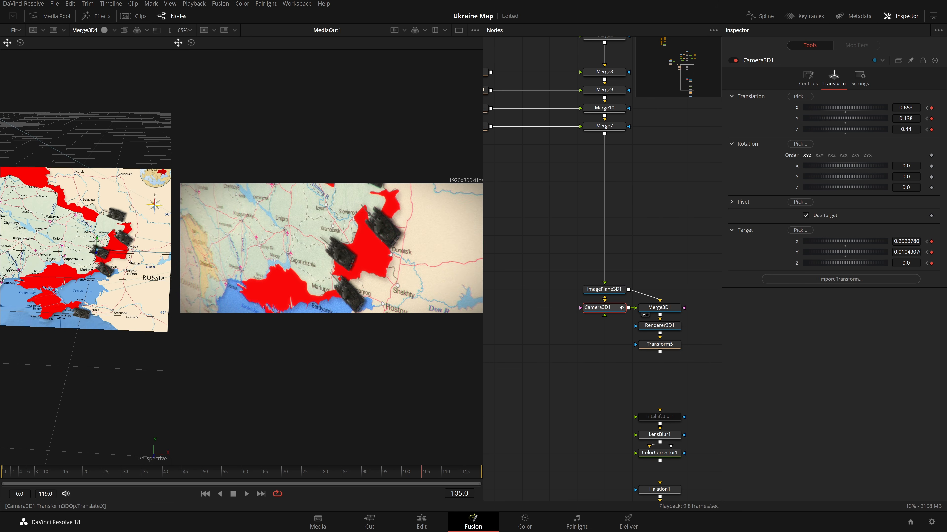
mouse_move(906, 108)
mouse_down()
mouse_move(903, 119)
mouse_move(888, 118)
mouse_move(902, 118)
mouse_up()
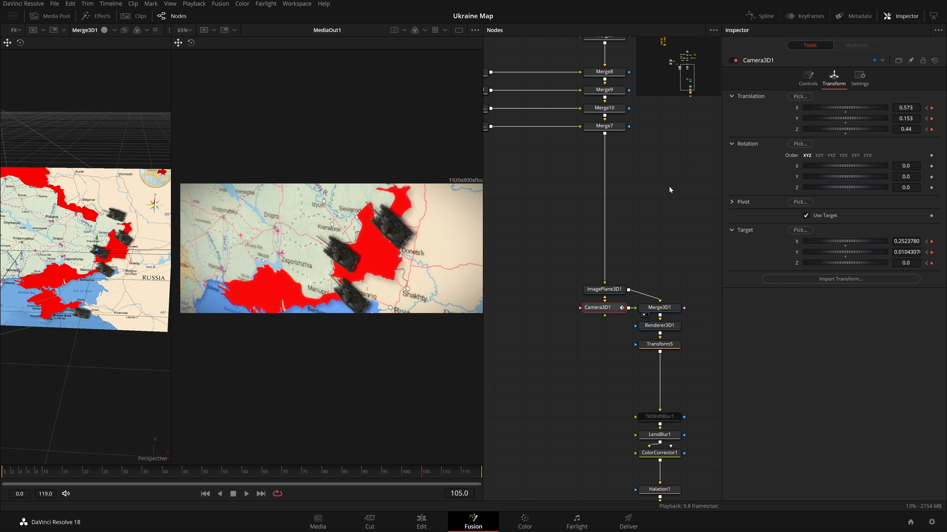
Play back the animation, then set the Fusion composition clip's duration to 15 seconds on the Edit page.
click(668, 186)
key(space)
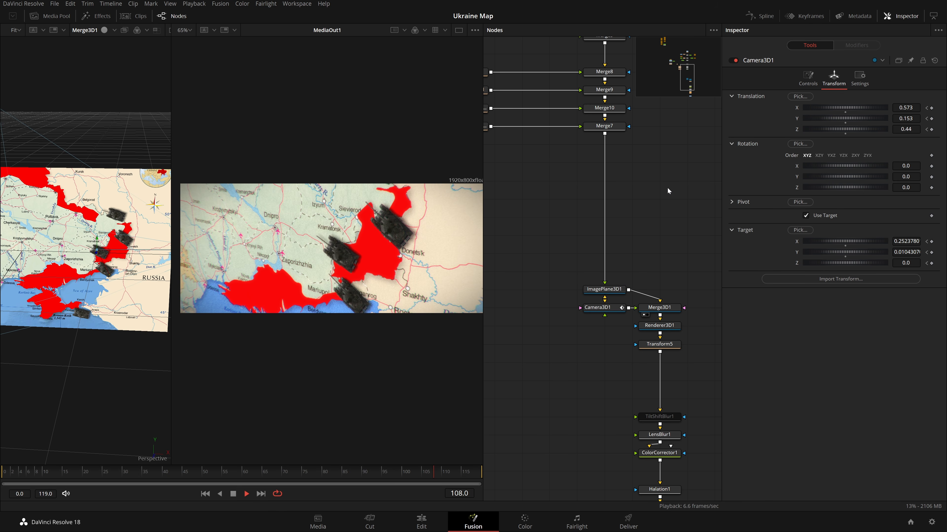
click(422, 522)
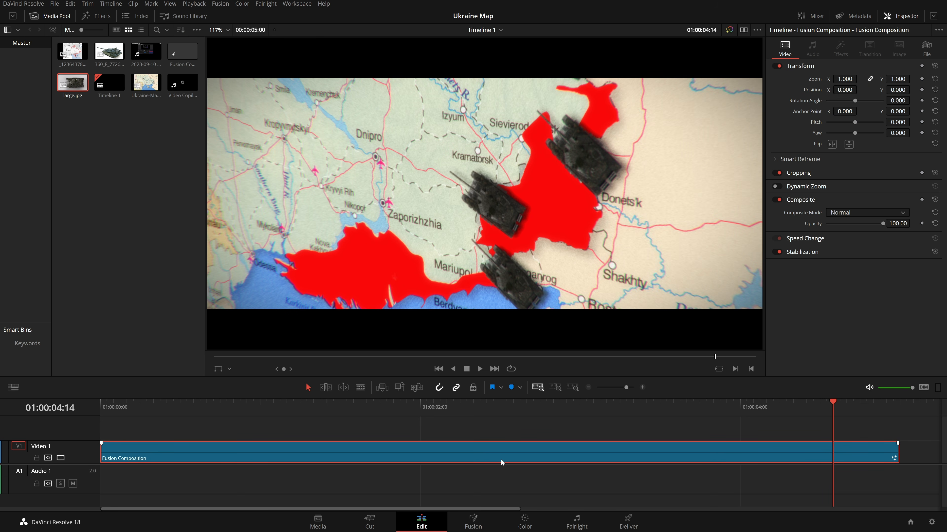
key(ctrl+d)
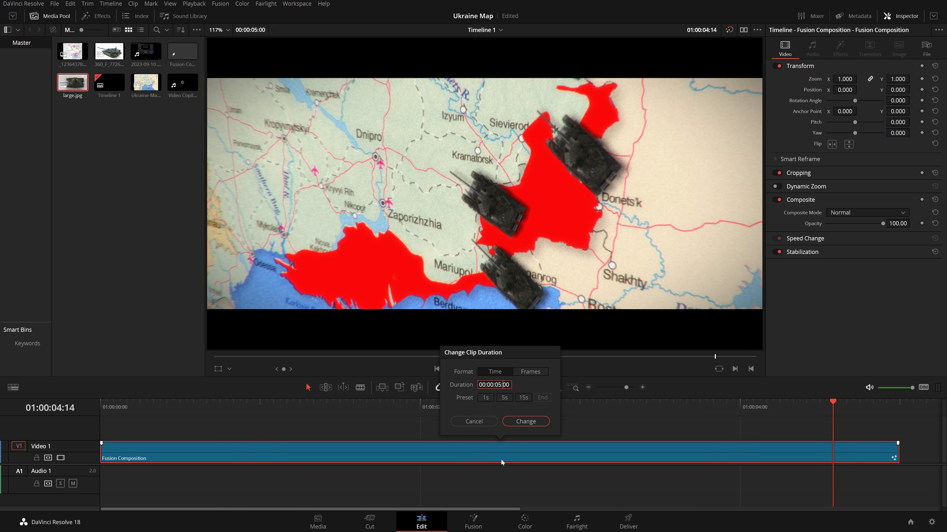
key(BackSpace)
key(BackSpace)
text(15)
key(Return)
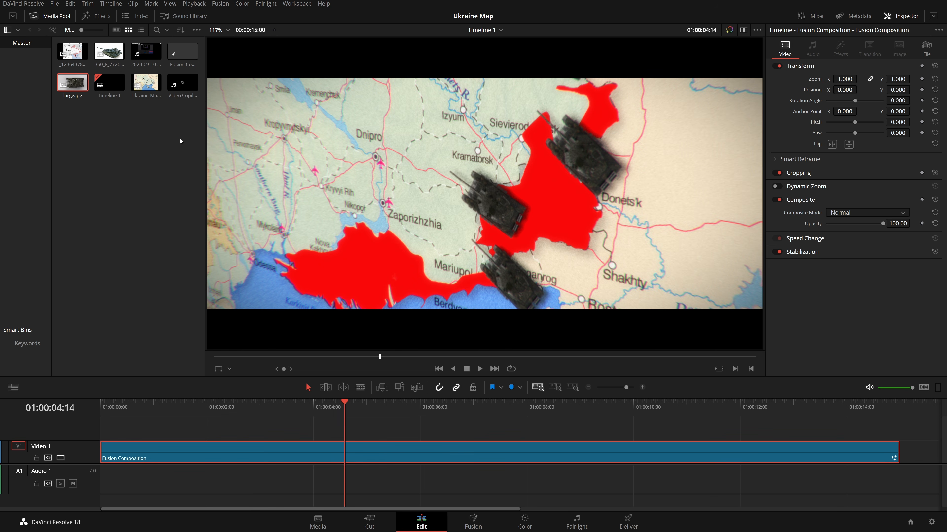
double_click(179, 61)
right_click(361, 444)
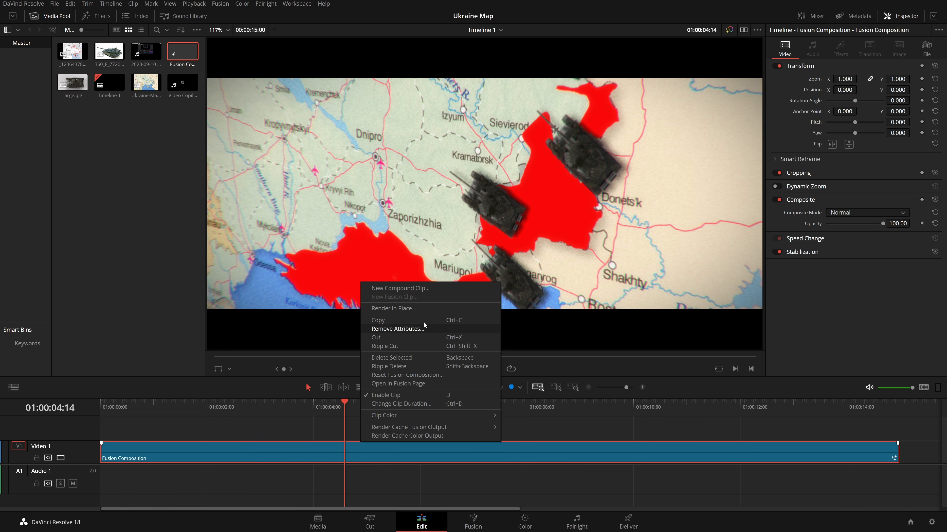
click(201, 305)
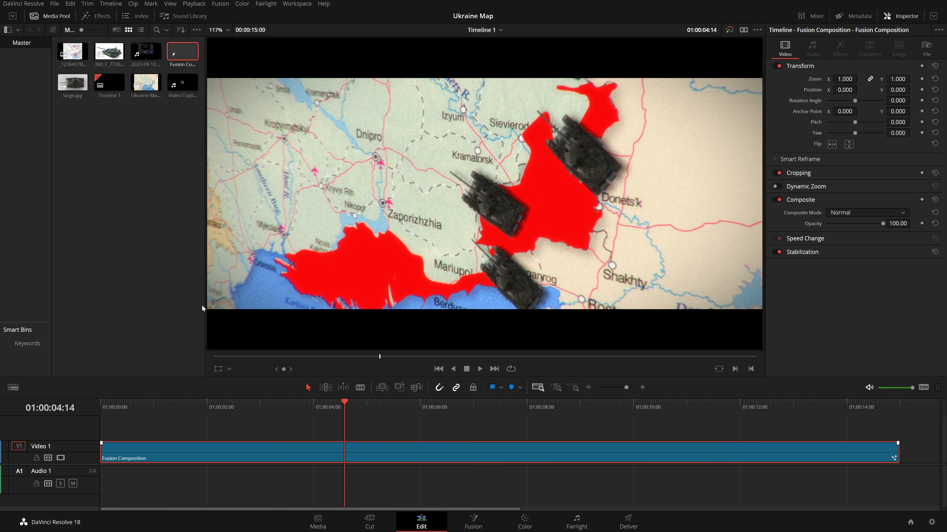
Return to the Fusion page and scrub through the extended animation.
drag(318, 454, 128, 287)
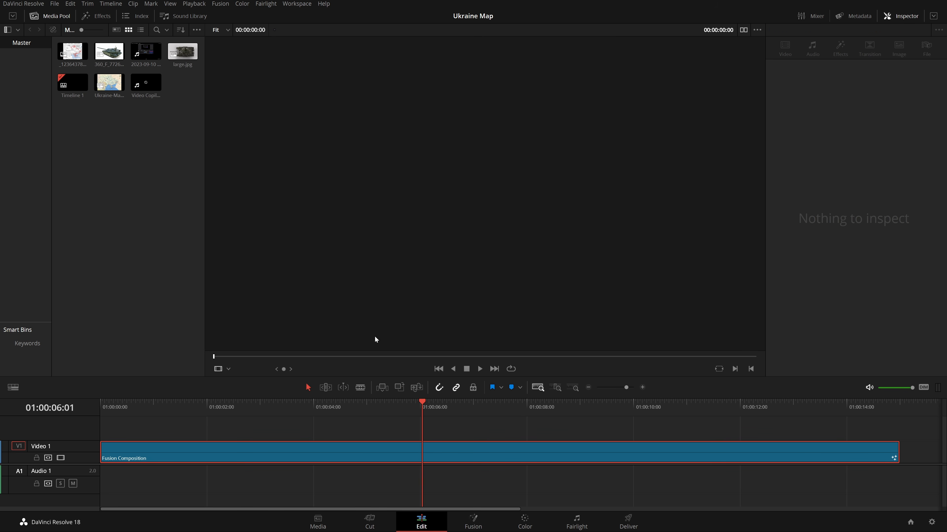
click(467, 446)
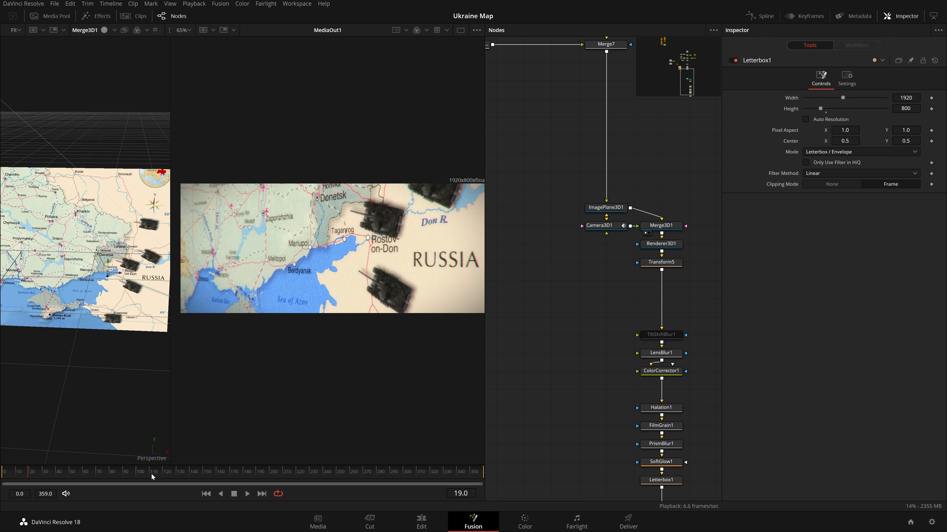
click(160, 474)
drag(159, 474, 145, 479)
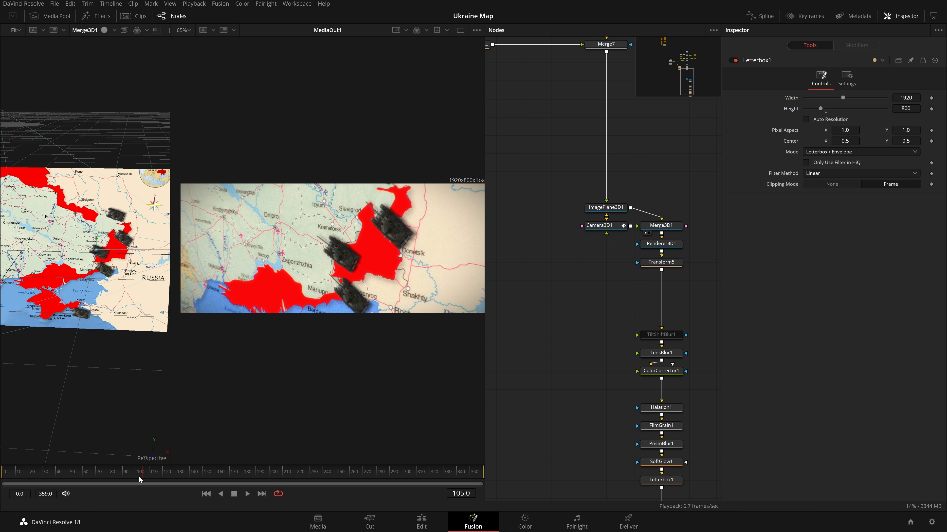
click(119, 473)
key(space)
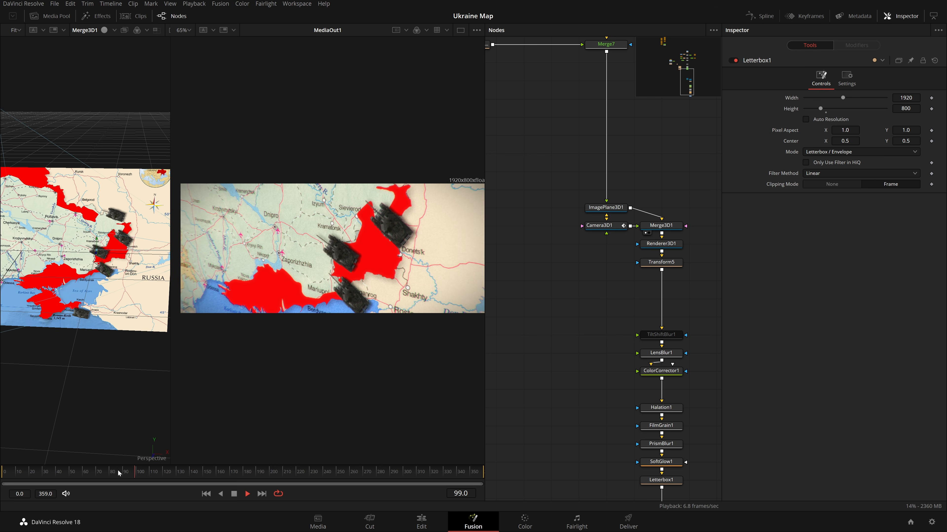
click(142, 469)
click(149, 477)
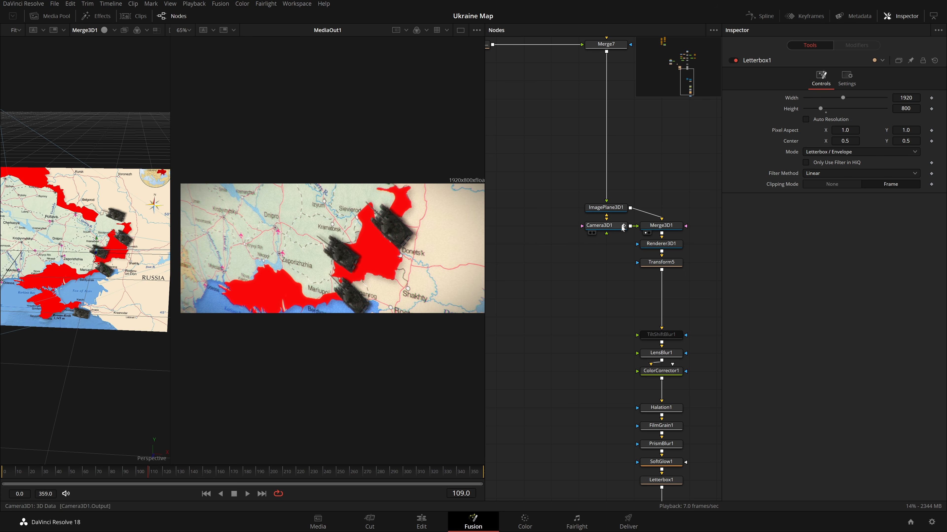
Set Renderer3D1's camera to Camera3D1, keyframe that setting, and select Camera3D1.
click(661, 243)
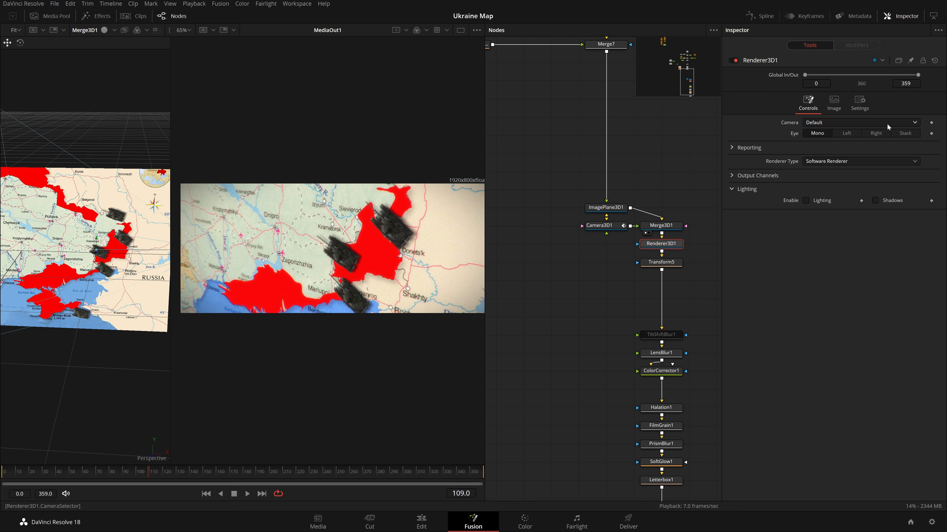
click(881, 121)
click(872, 143)
click(931, 122)
click(604, 228)
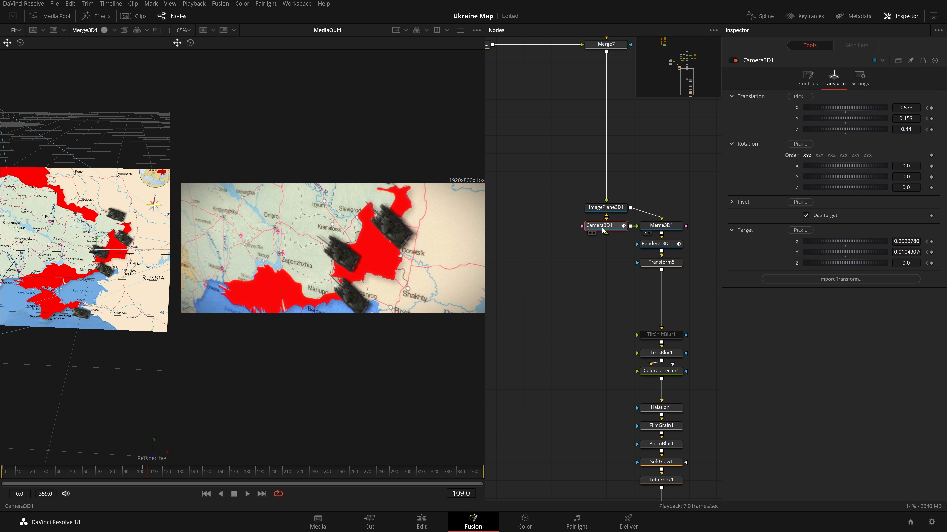
Add a second Camera 3D node and connect it into Merge3D1.
click(614, 248)
key(shift+space)
text(camer)
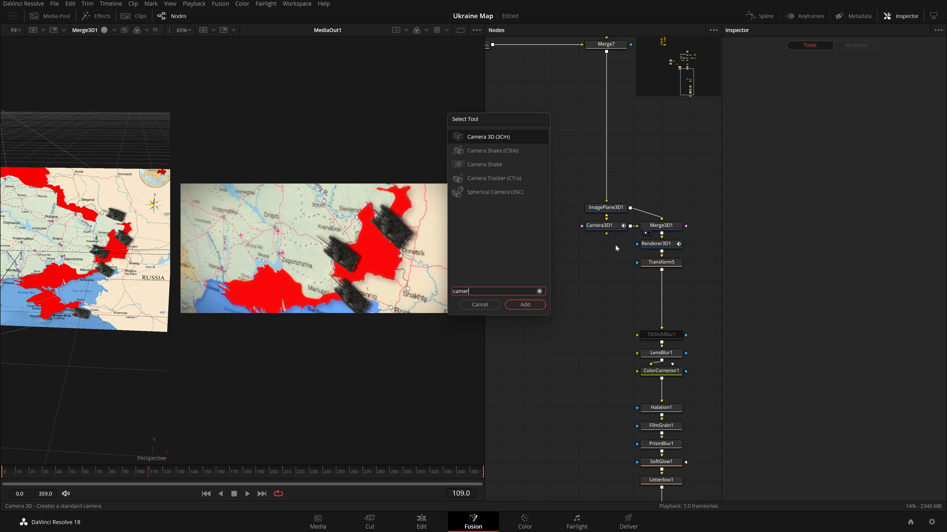
key(Return)
drag(607, 252, 662, 226)
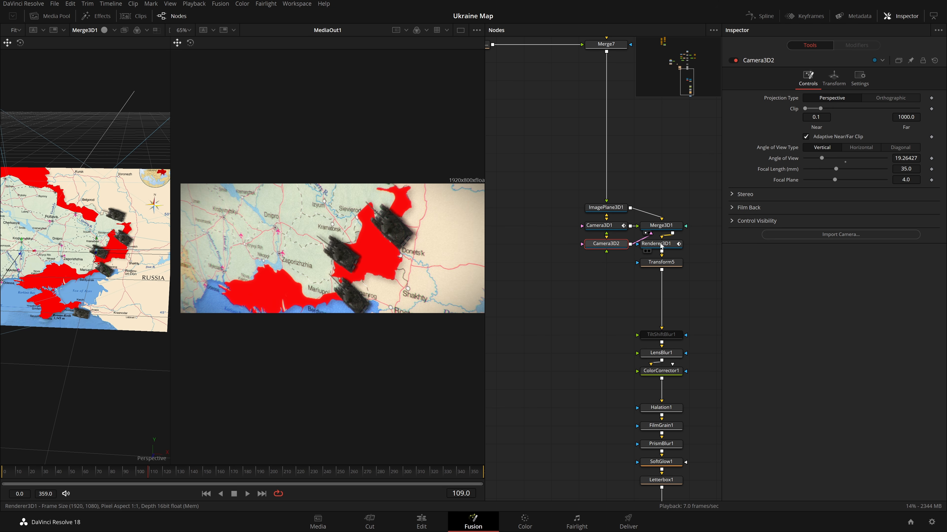
Switch Renderer3D1's camera to Camera3D2 and play back the animation from about frame 101.
click(650, 244)
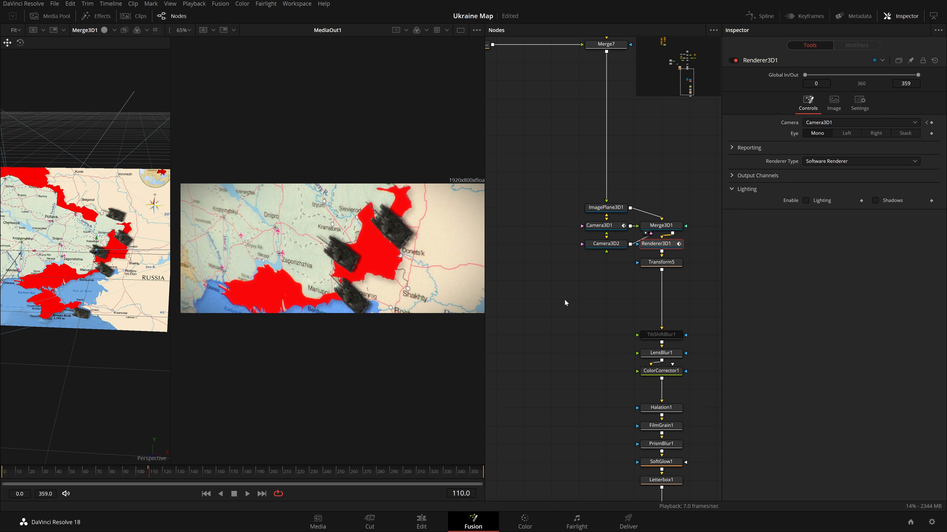
click(879, 123)
click(860, 151)
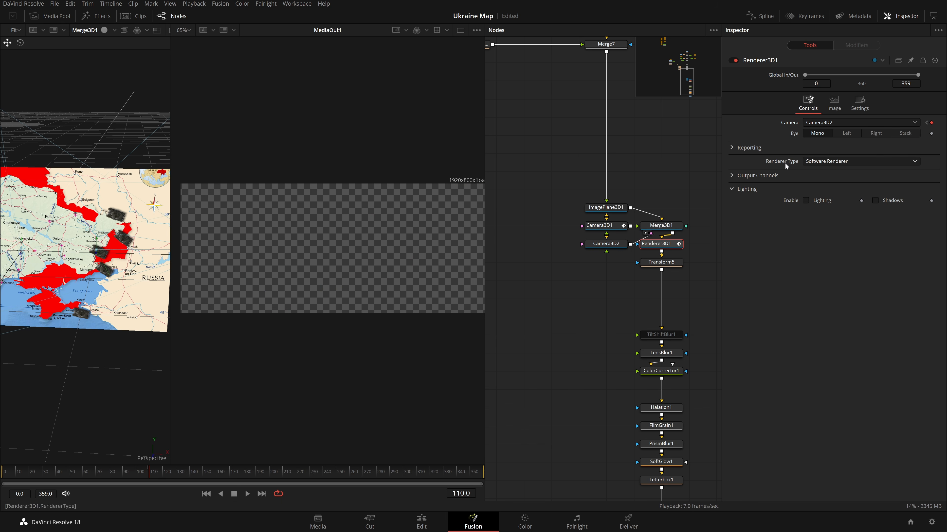
click(641, 171)
click(133, 469)
key(space)
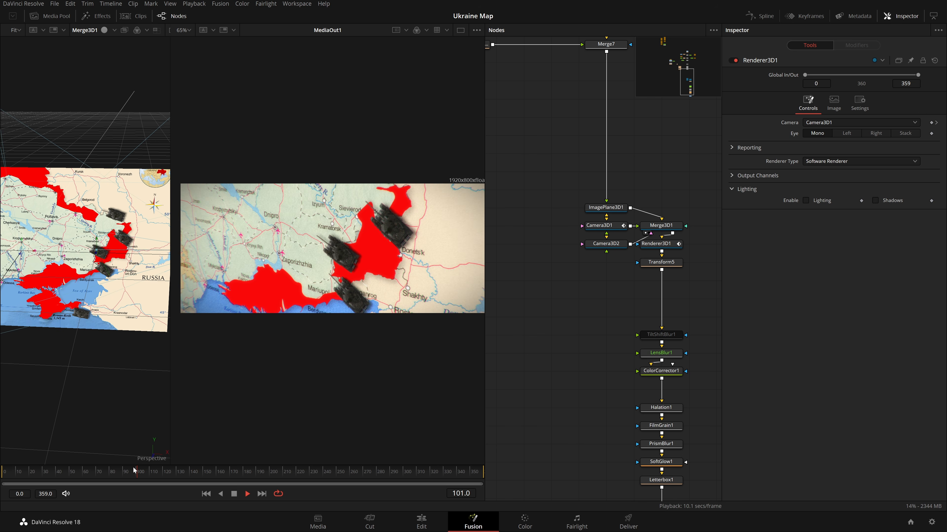
key(space)
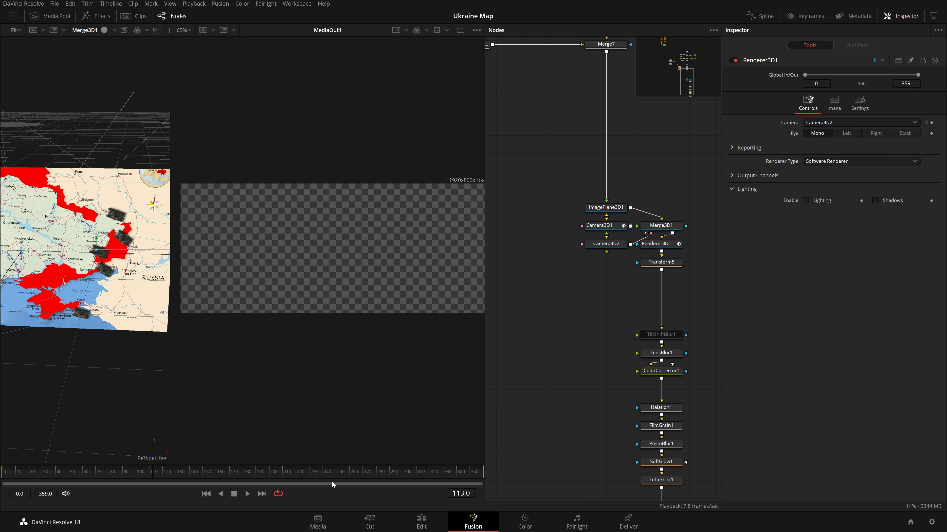
Set Camera3D2's Z translation to 1.04, enable Use Target and adjust its target, then delete Camera3D2.
click(612, 246)
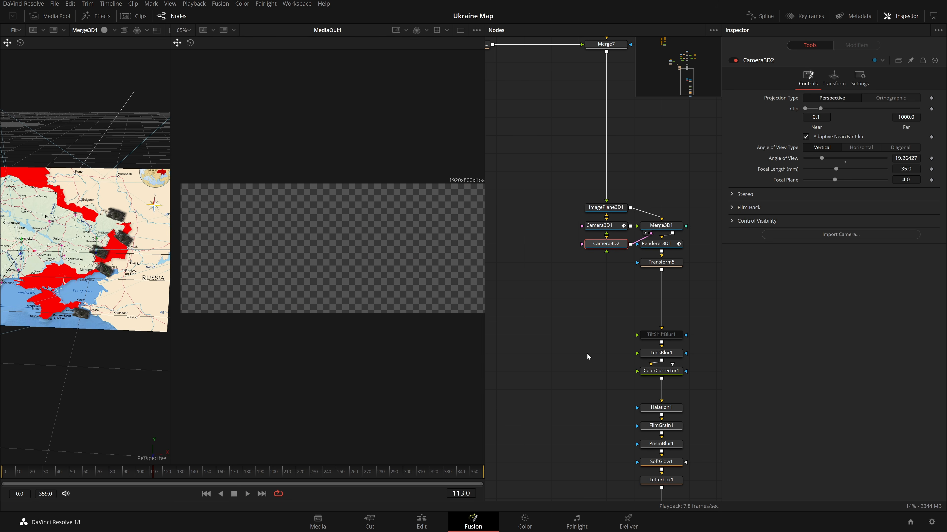
click(148, 472)
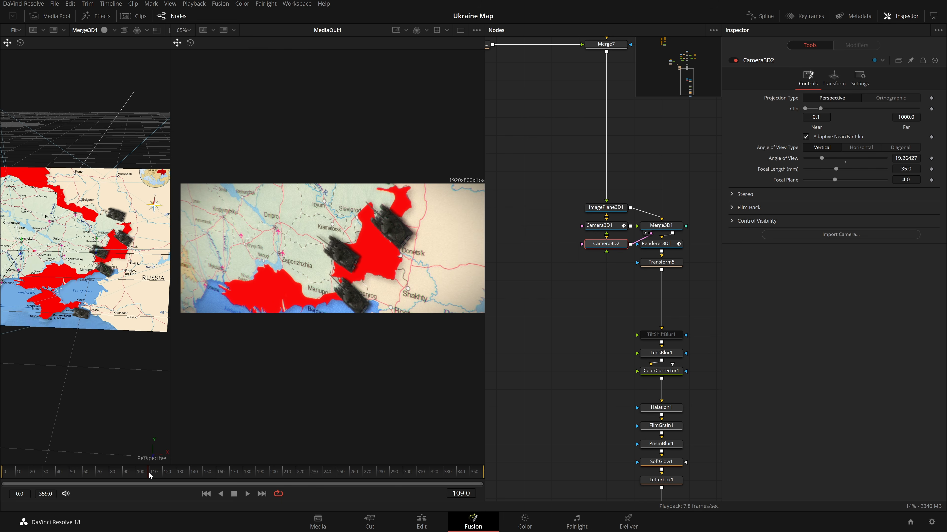
click(834, 78)
mouse_move(906, 129)
mouse_down()
mouse_move(937, 130)
mouse_move(902, 129)
mouse_up()
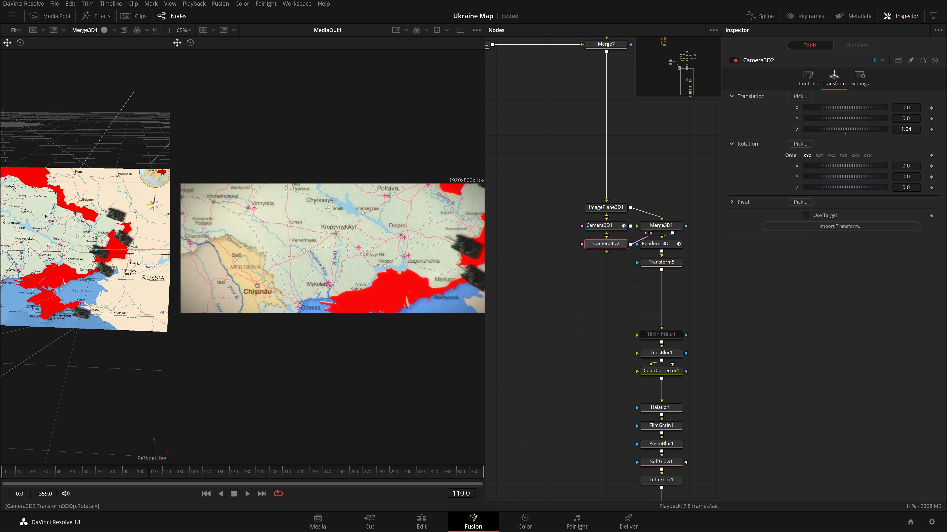
click(833, 216)
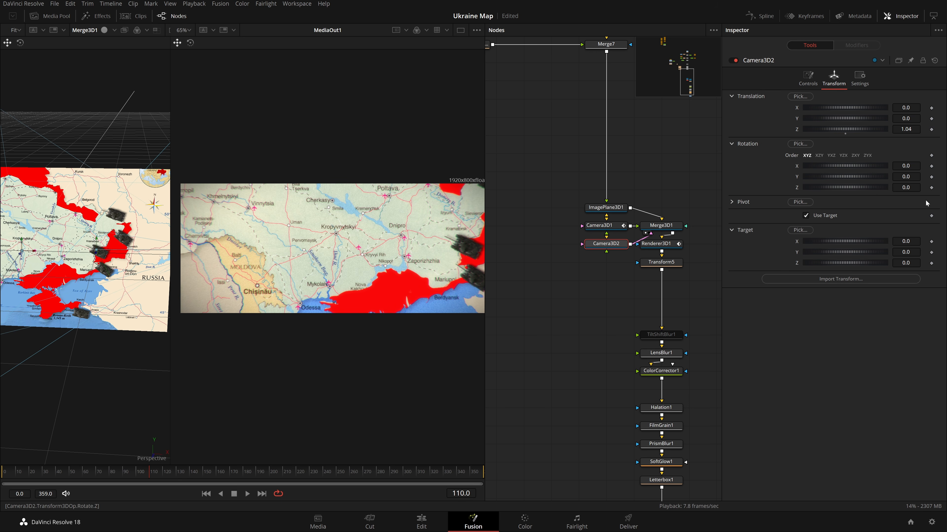
drag(906, 253, 874, 252)
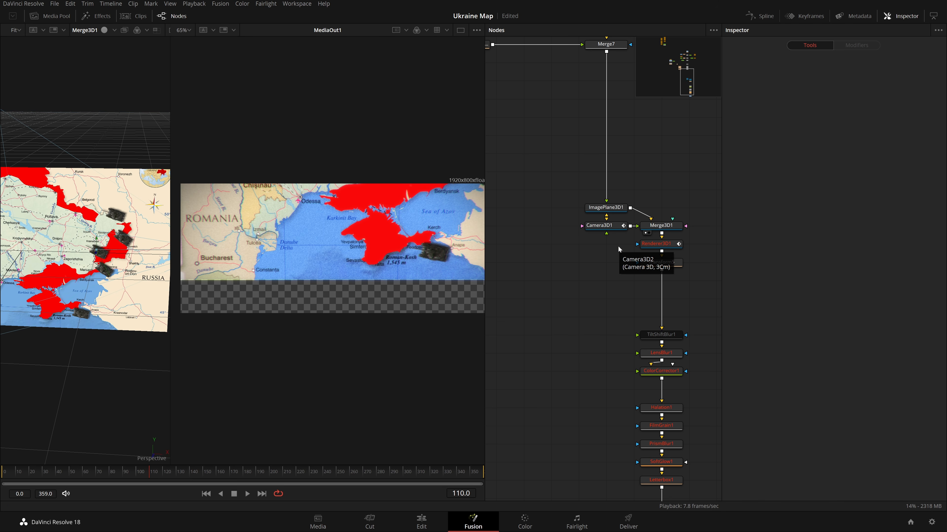
key(Delete)
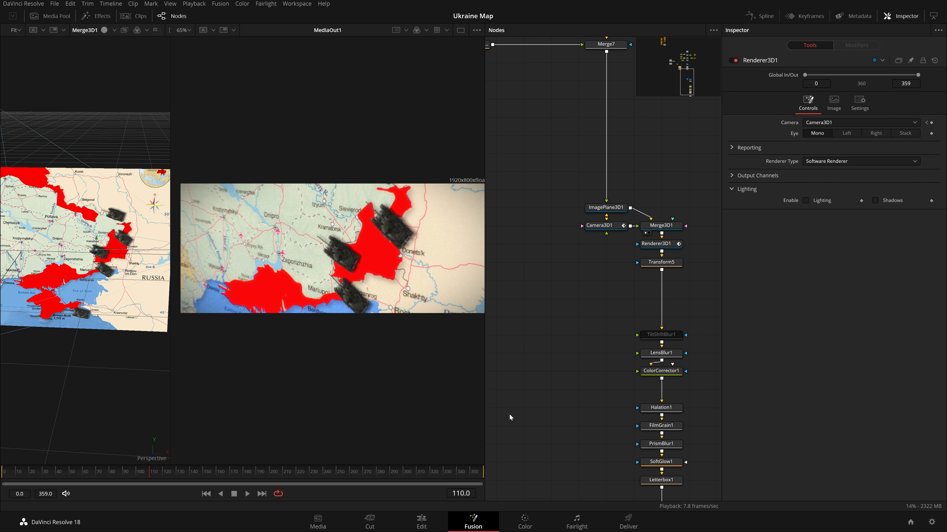